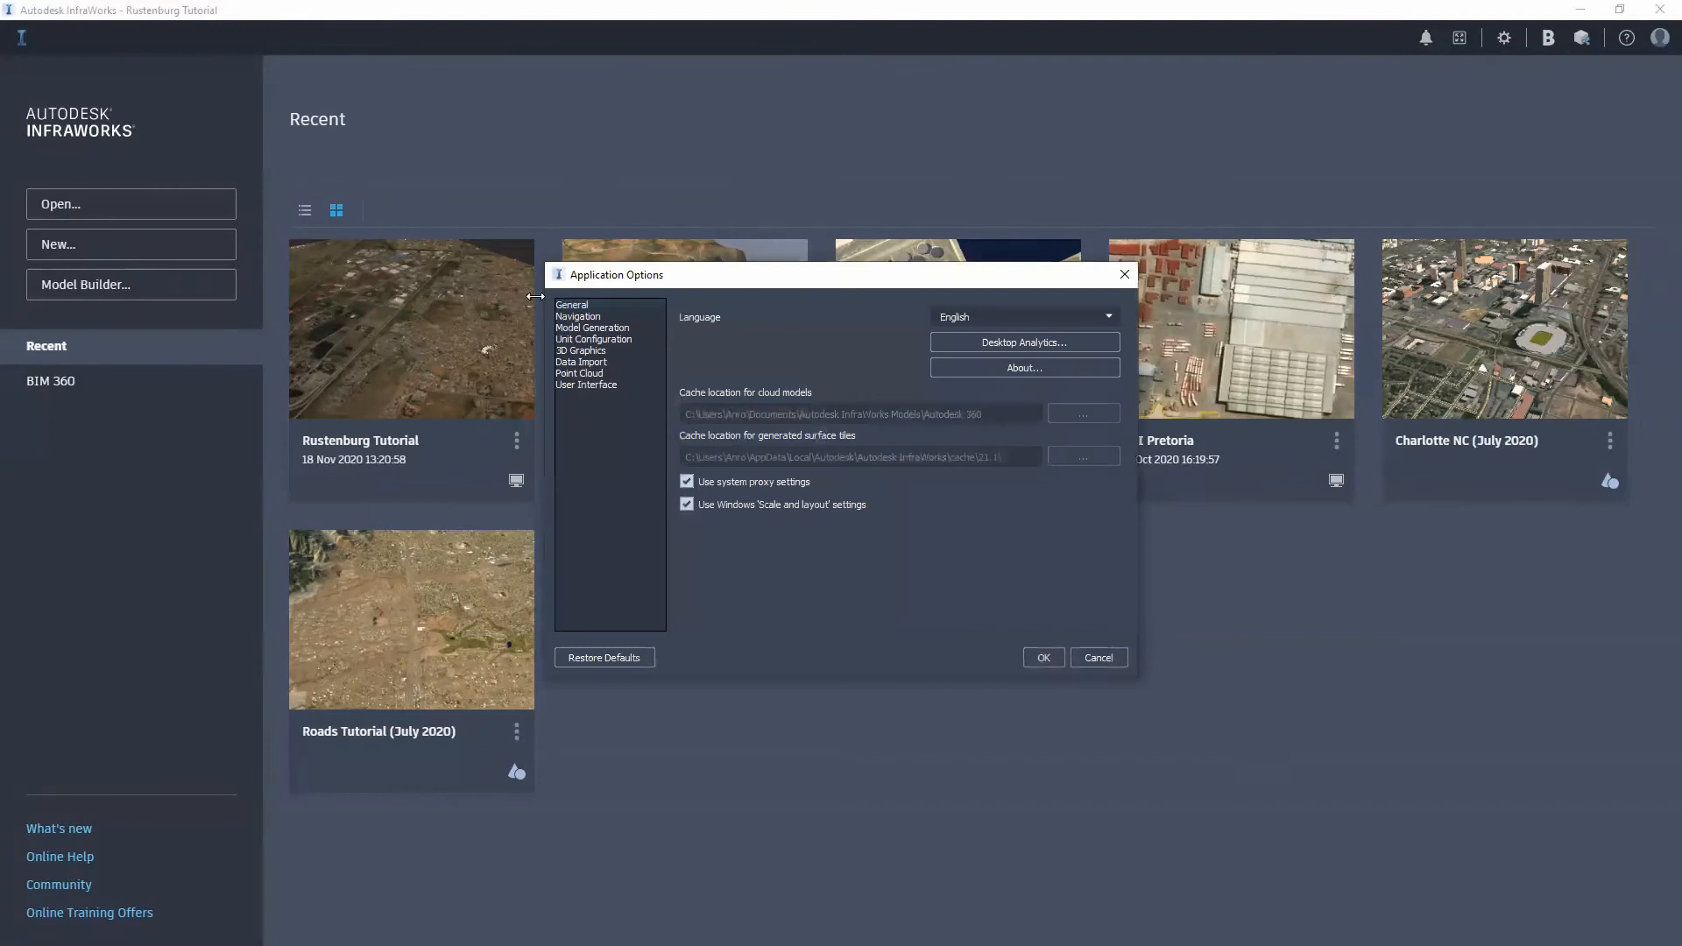
# Step: View the product's About information, close it and move the Application Options dialog higher
pyautogui.click(1055, 372)
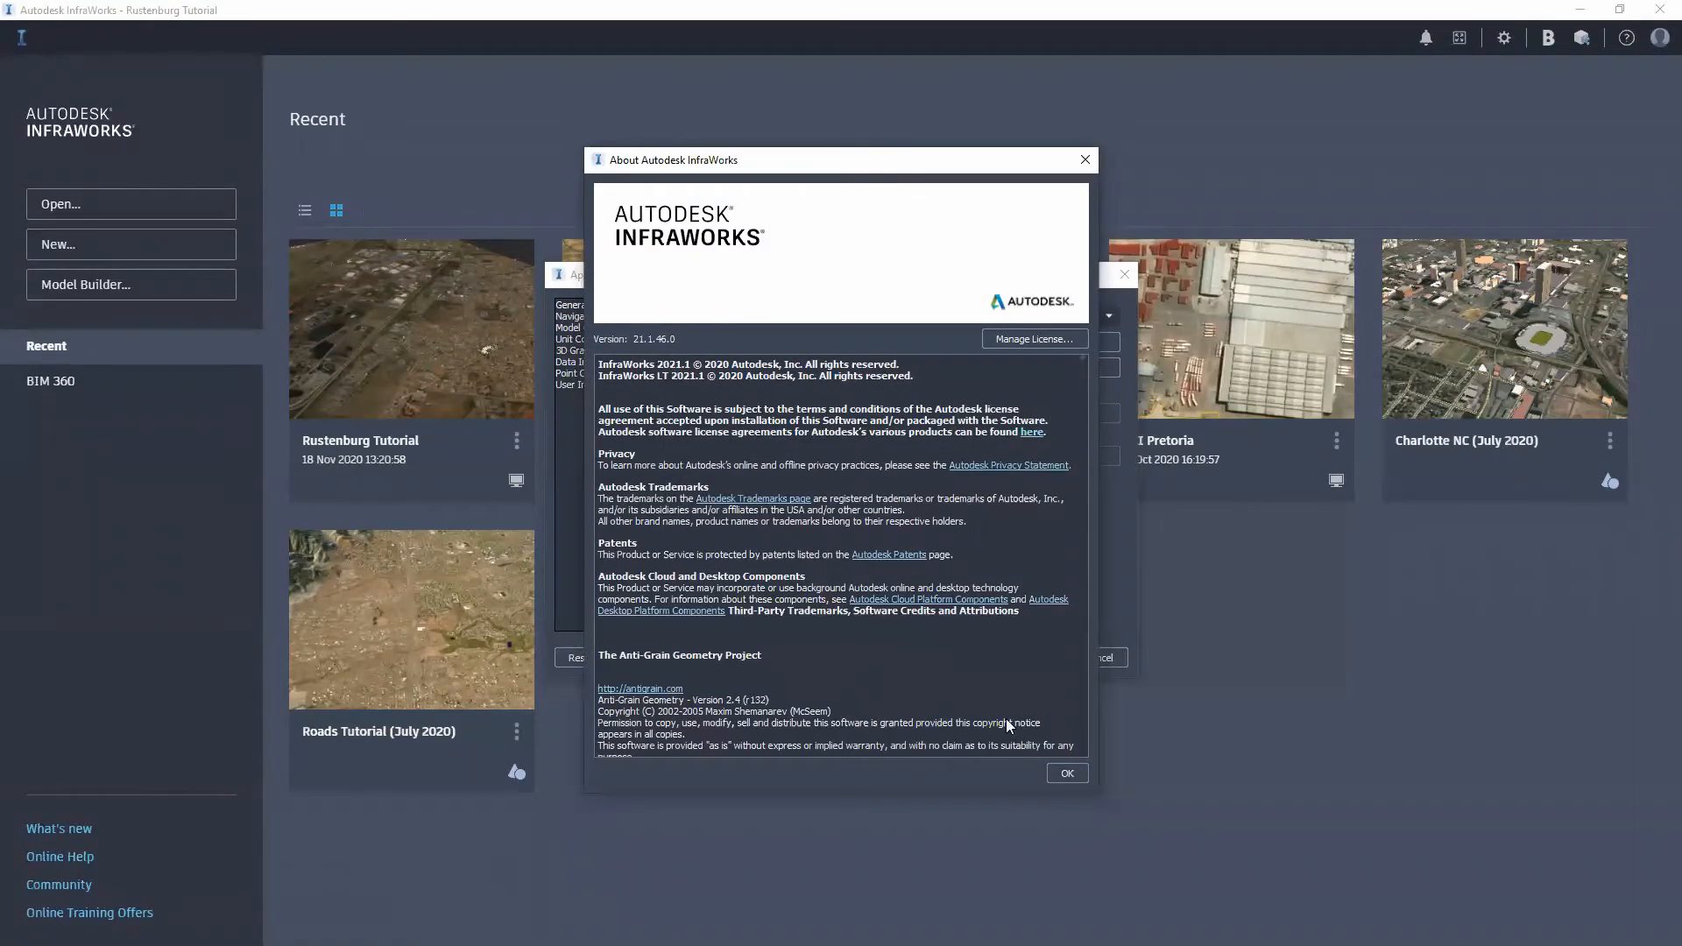
pyautogui.click(1066, 774)
pyautogui.moveTo(774, 271); pyautogui.dragTo(802, 170)
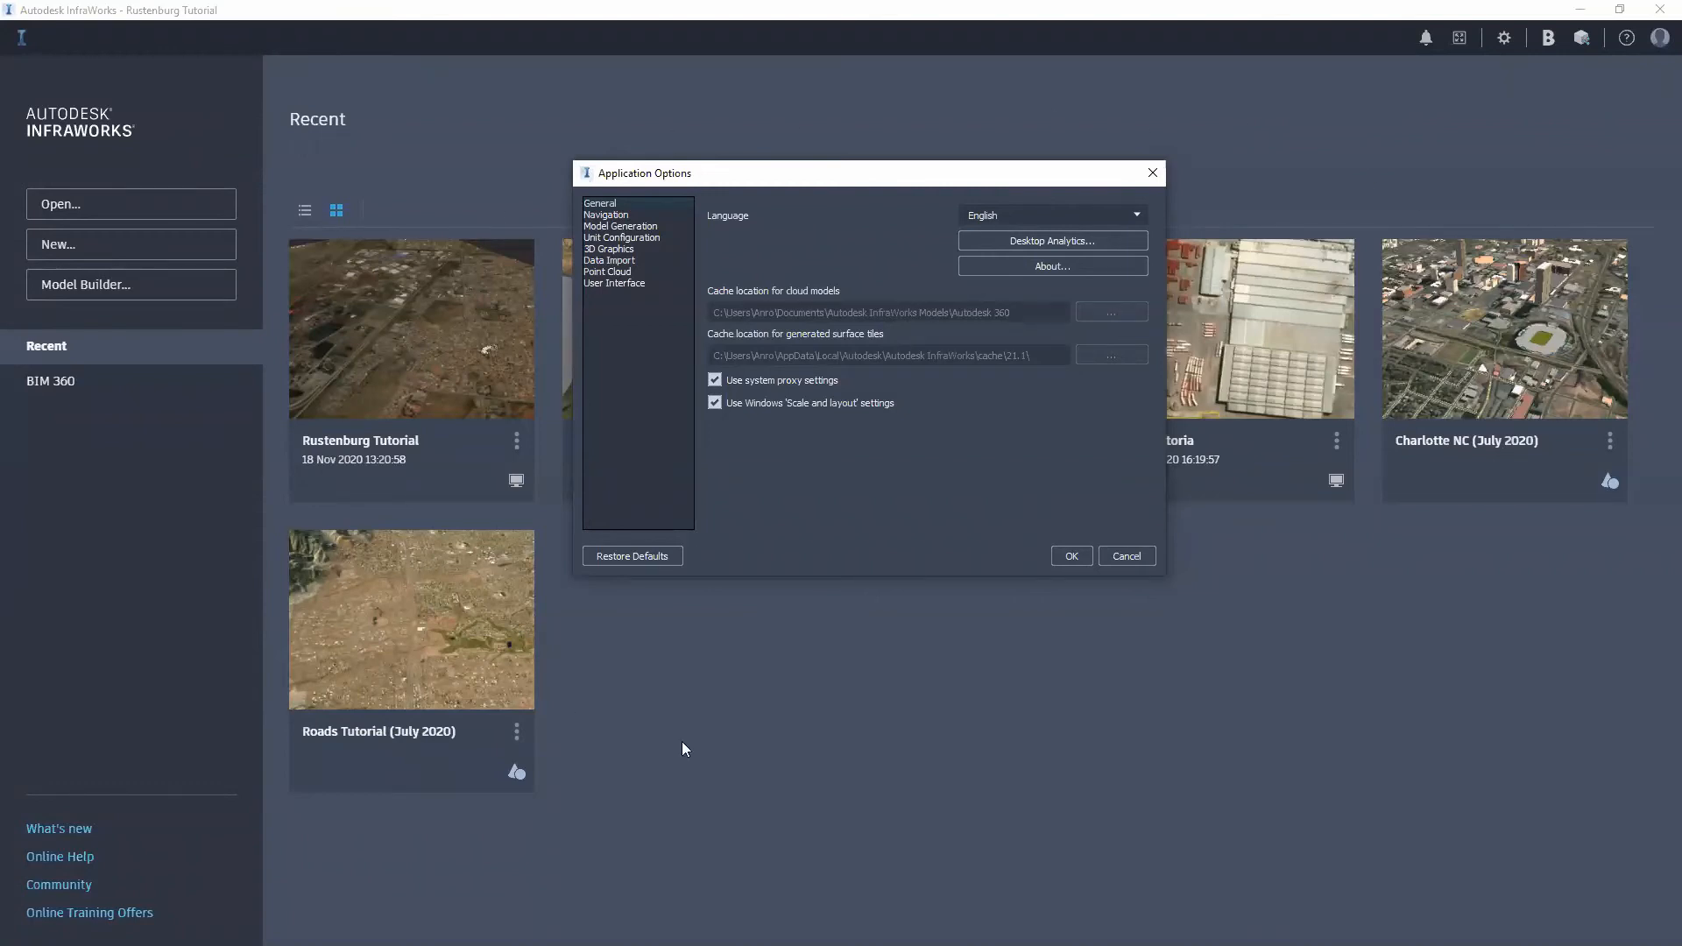
# Step: Review the Navigation and Model Generation settings in the application options
pyautogui.click(620, 215)
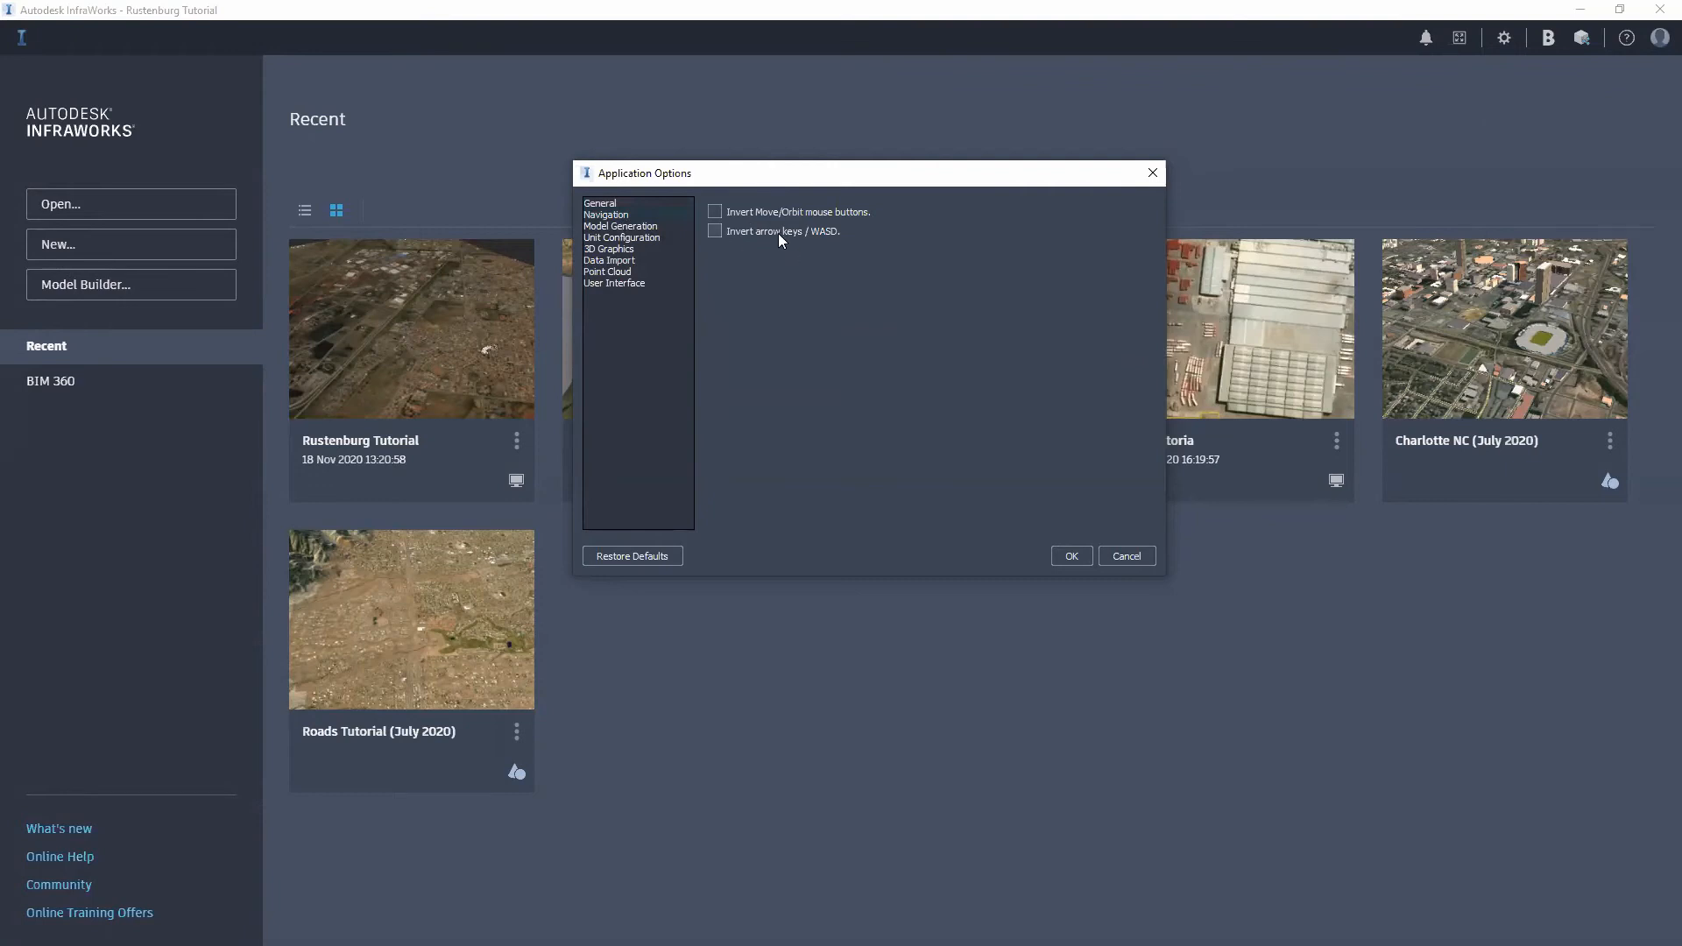
pyautogui.click(631, 228)
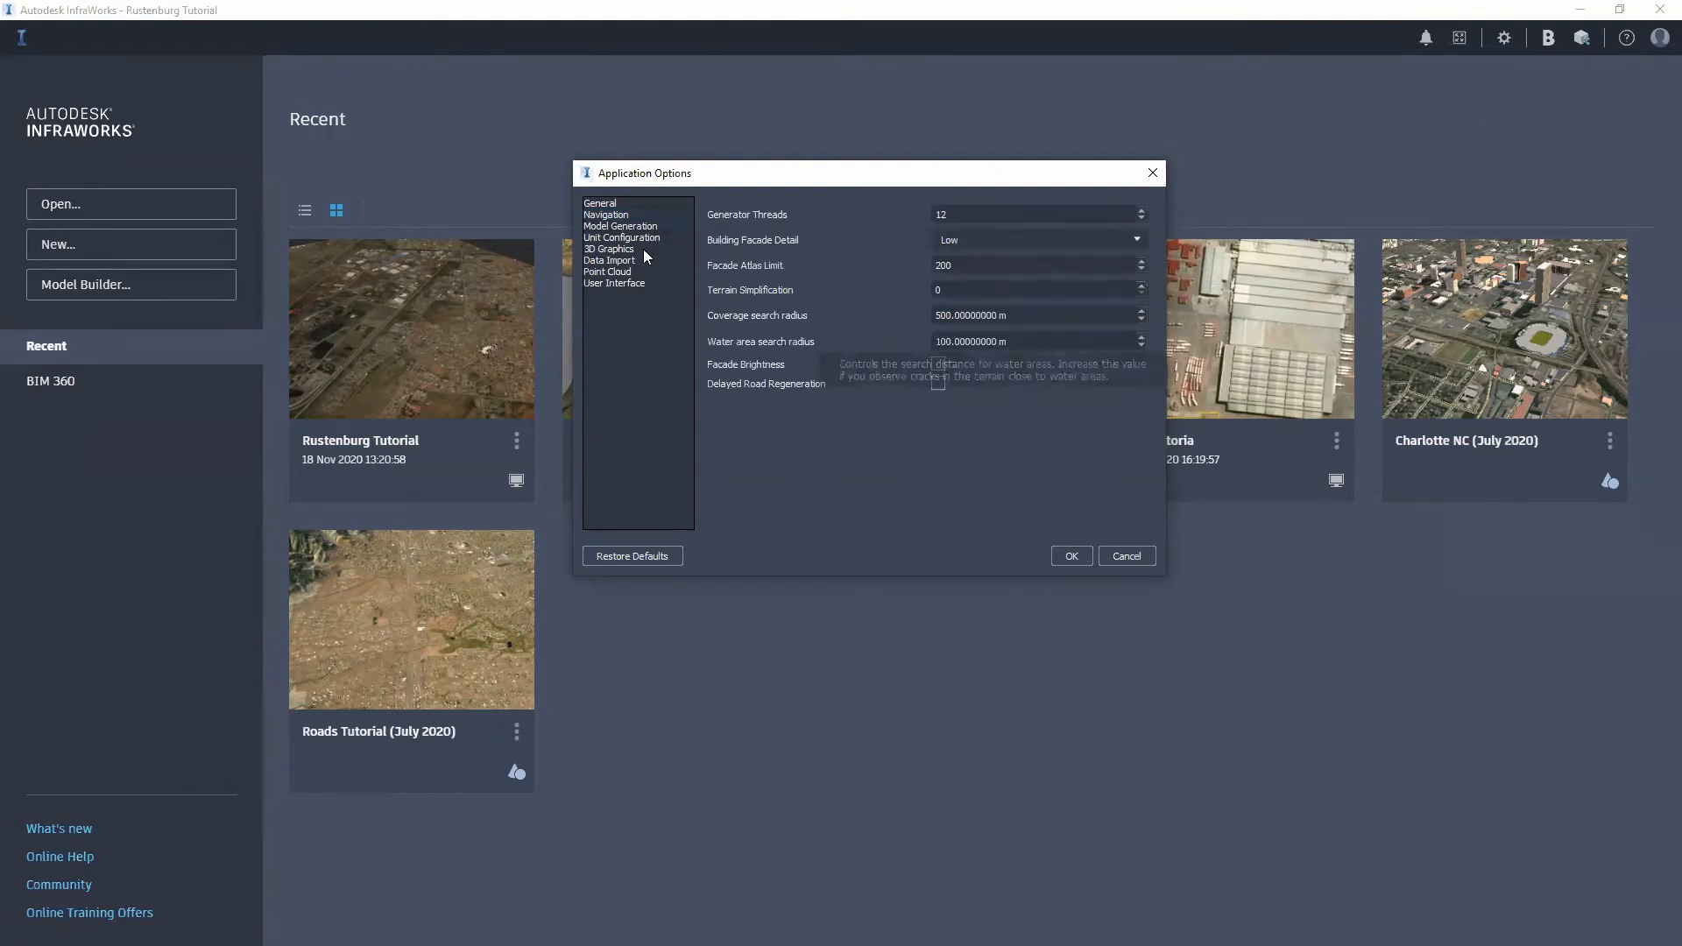
# Step: Examine the Unit Configuration options: the default unit systems, the Basic, Transportation and Structure groups, and the available length types, keeping Metric and Meters
pyautogui.click(621, 237)
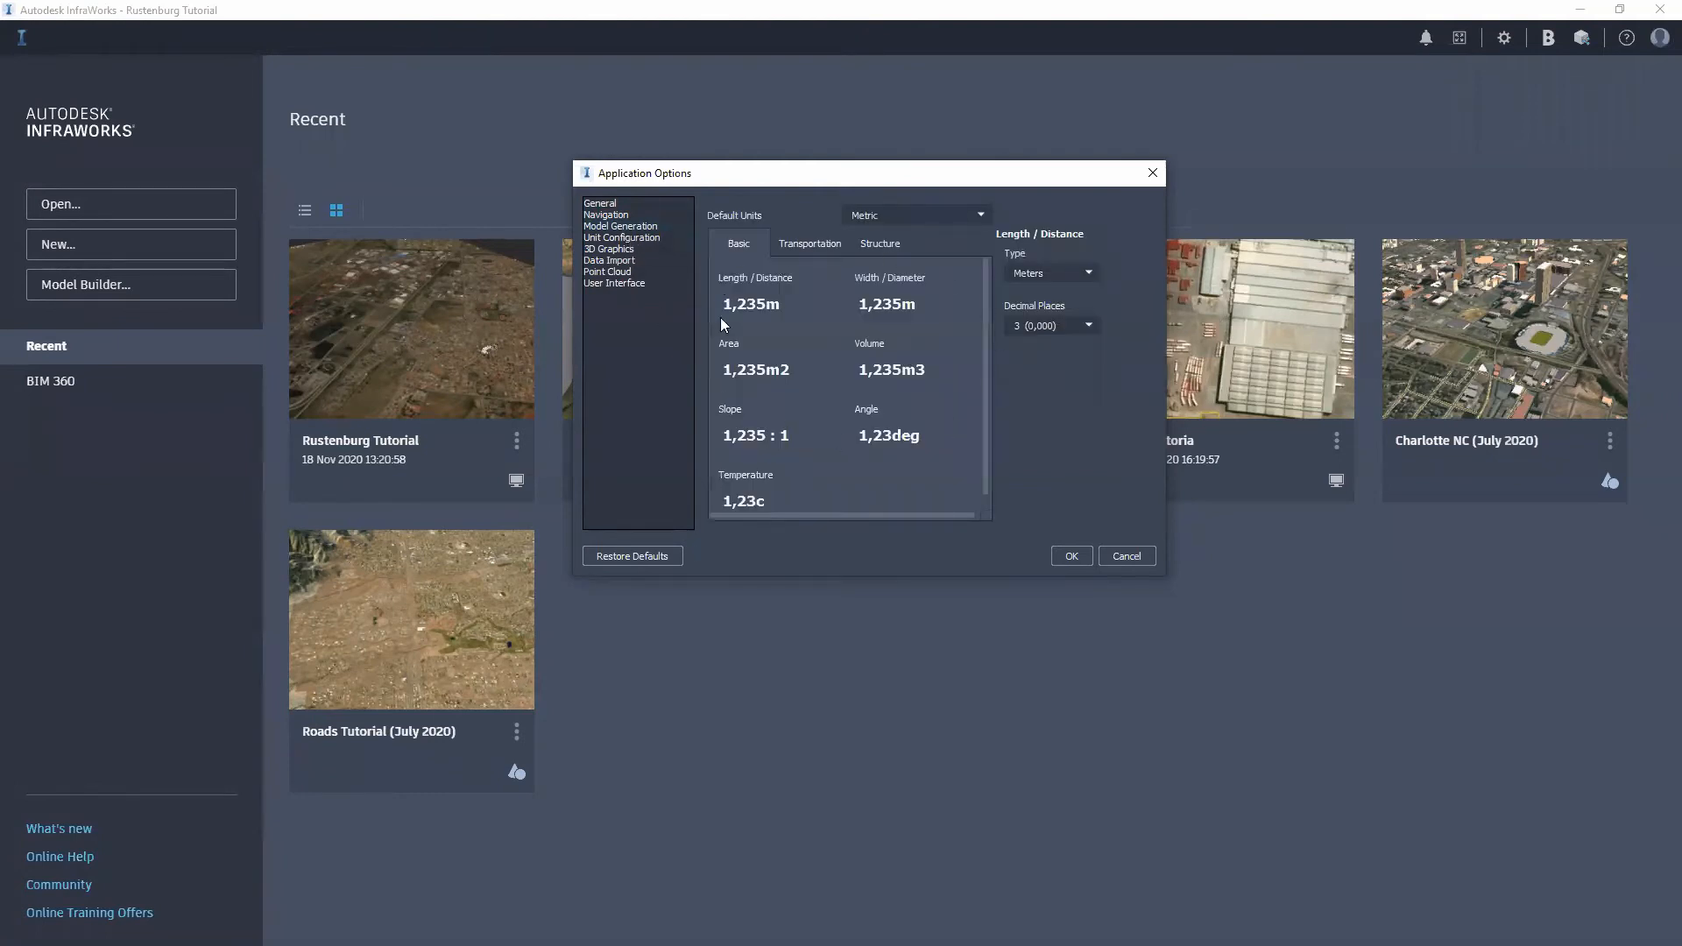
pyautogui.click(902, 219)
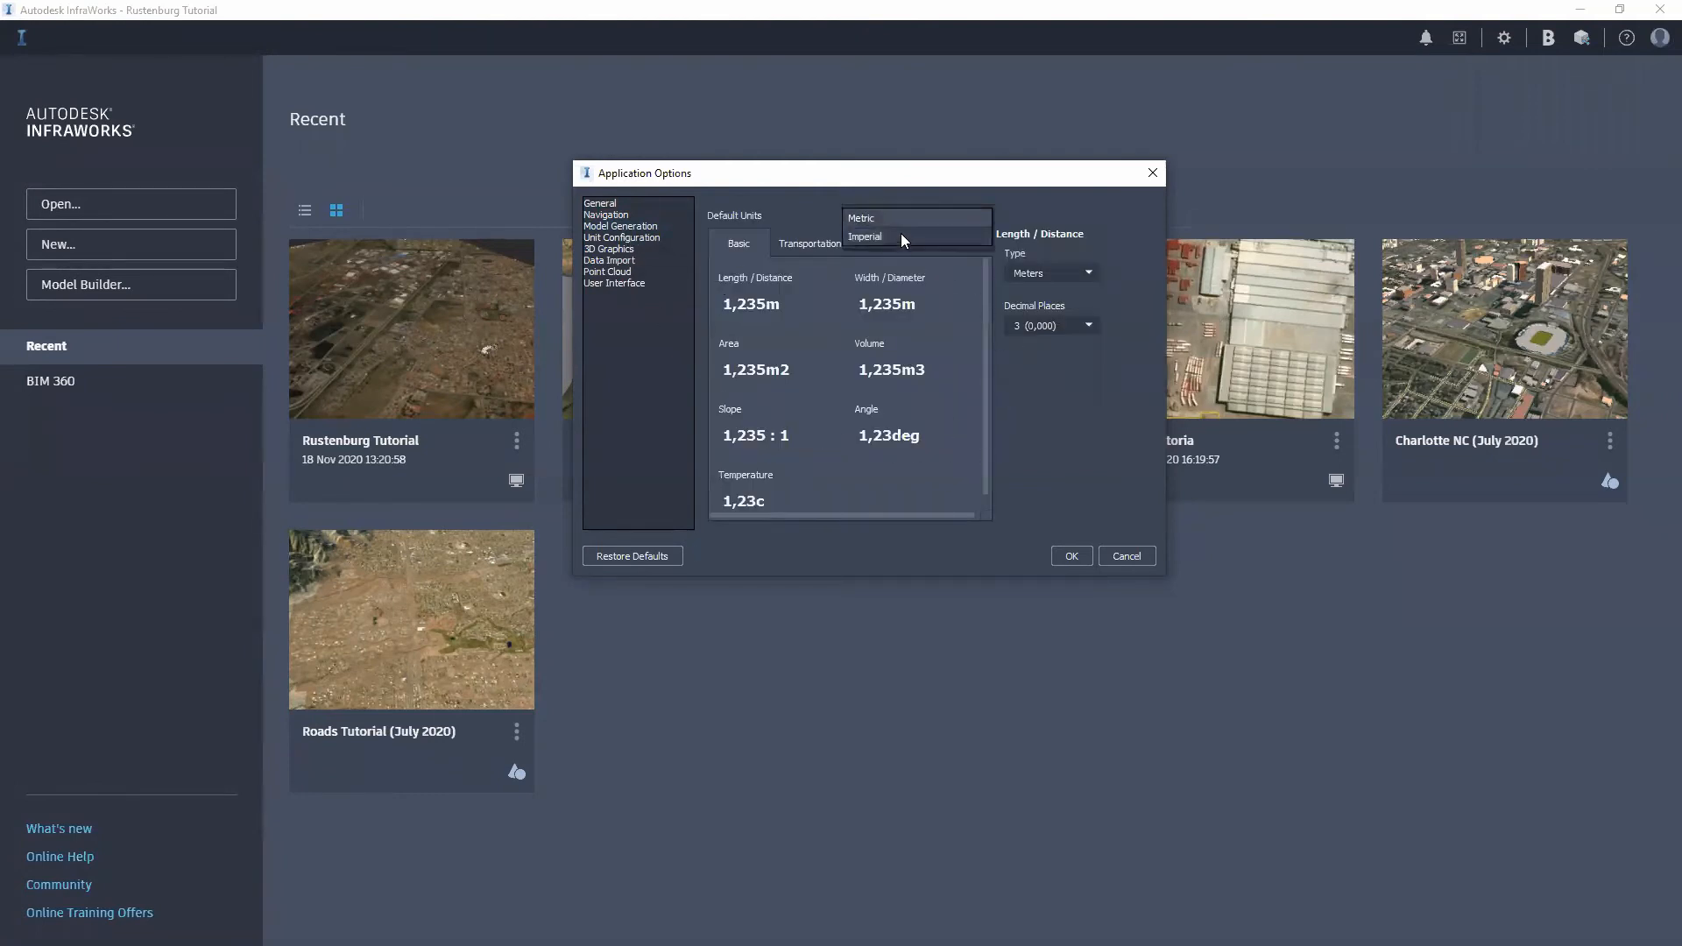
pyautogui.click(899, 217)
pyautogui.click(814, 245)
pyautogui.click(868, 243)
pyautogui.click(761, 241)
pyautogui.click(1083, 279)
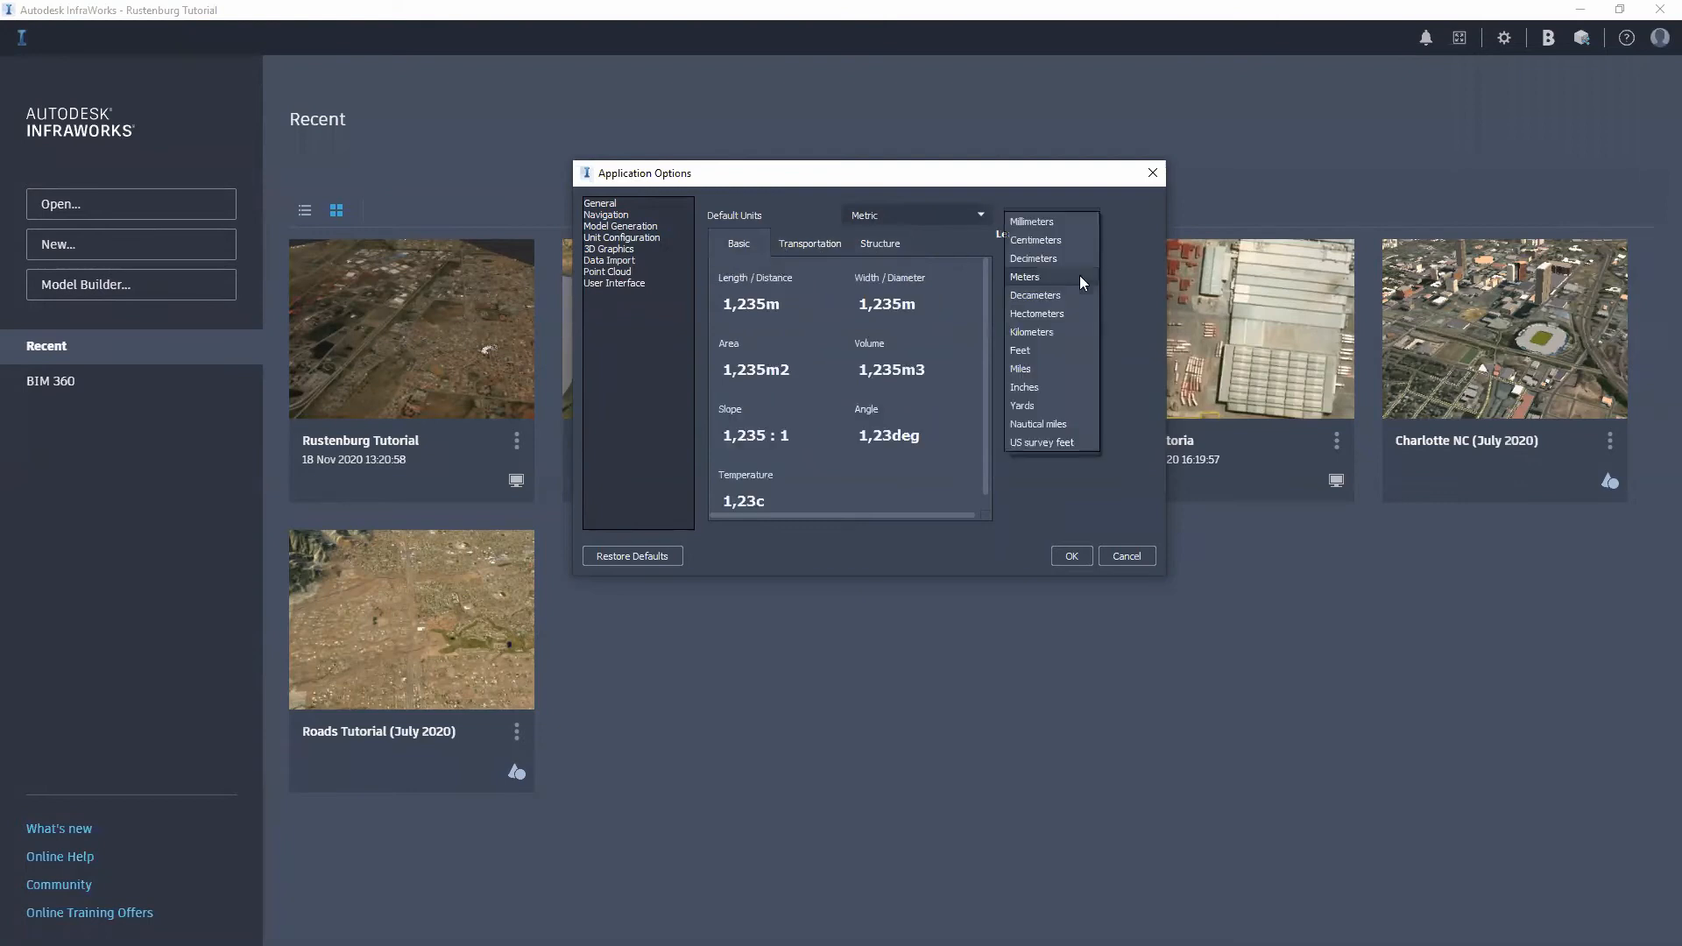
pyautogui.click(1081, 492)
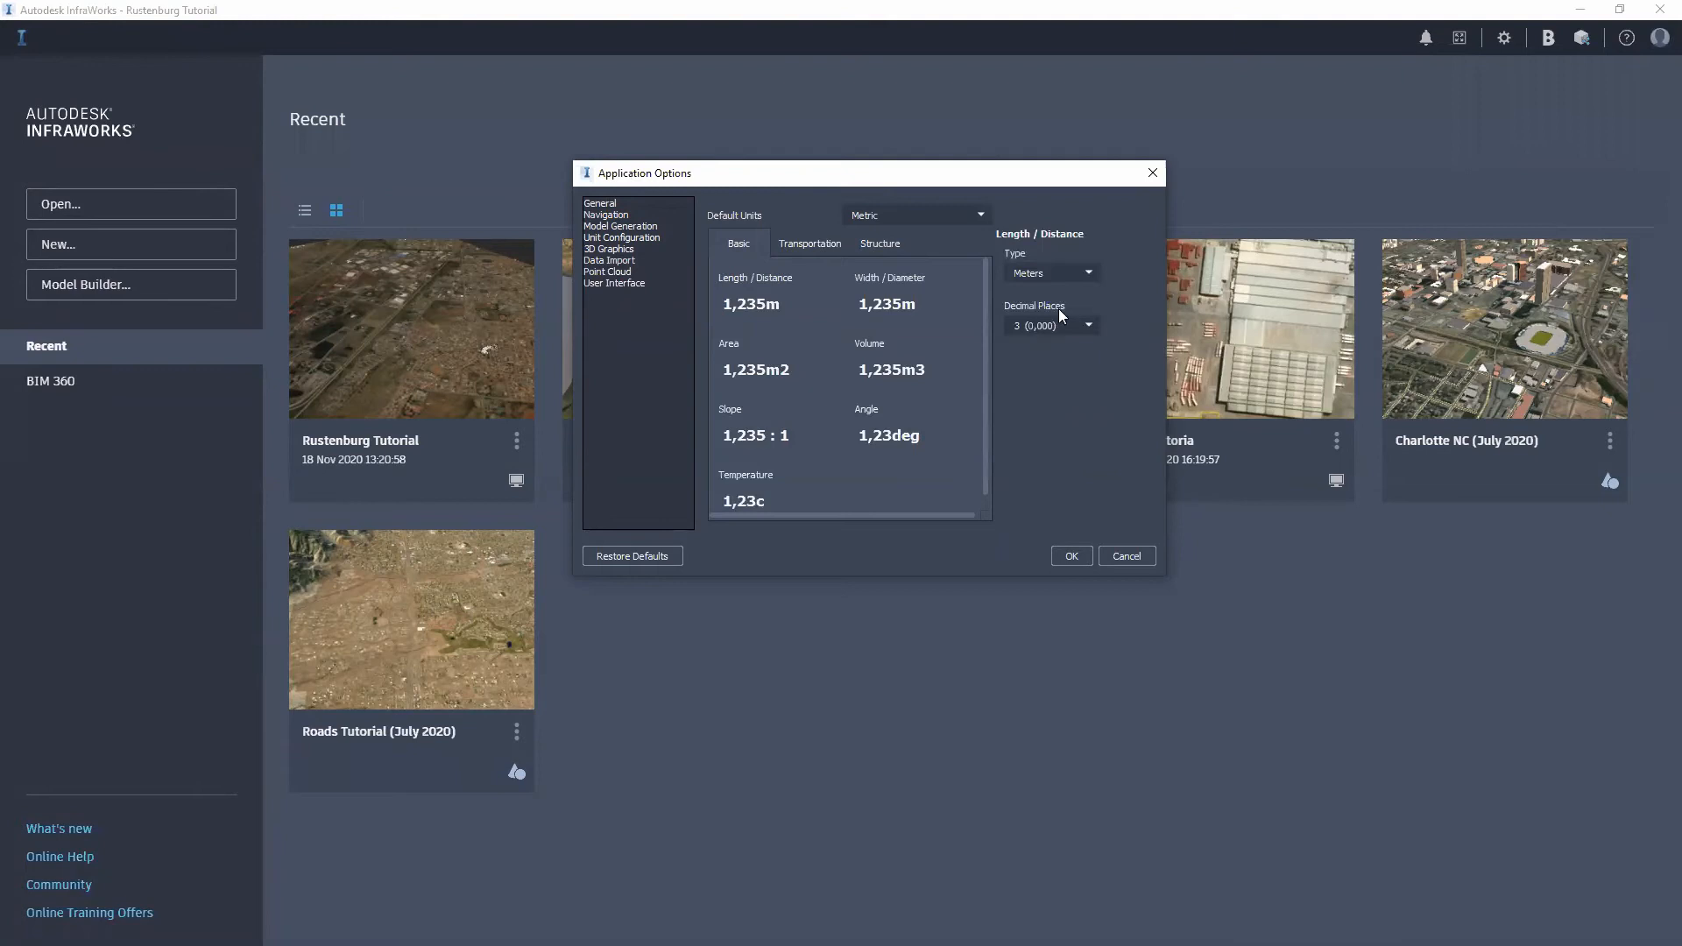
# Step: Review the 3D Graphics options and the available Optimize Graphics presets, keeping Optimize for Speed
pyautogui.click(622, 251)
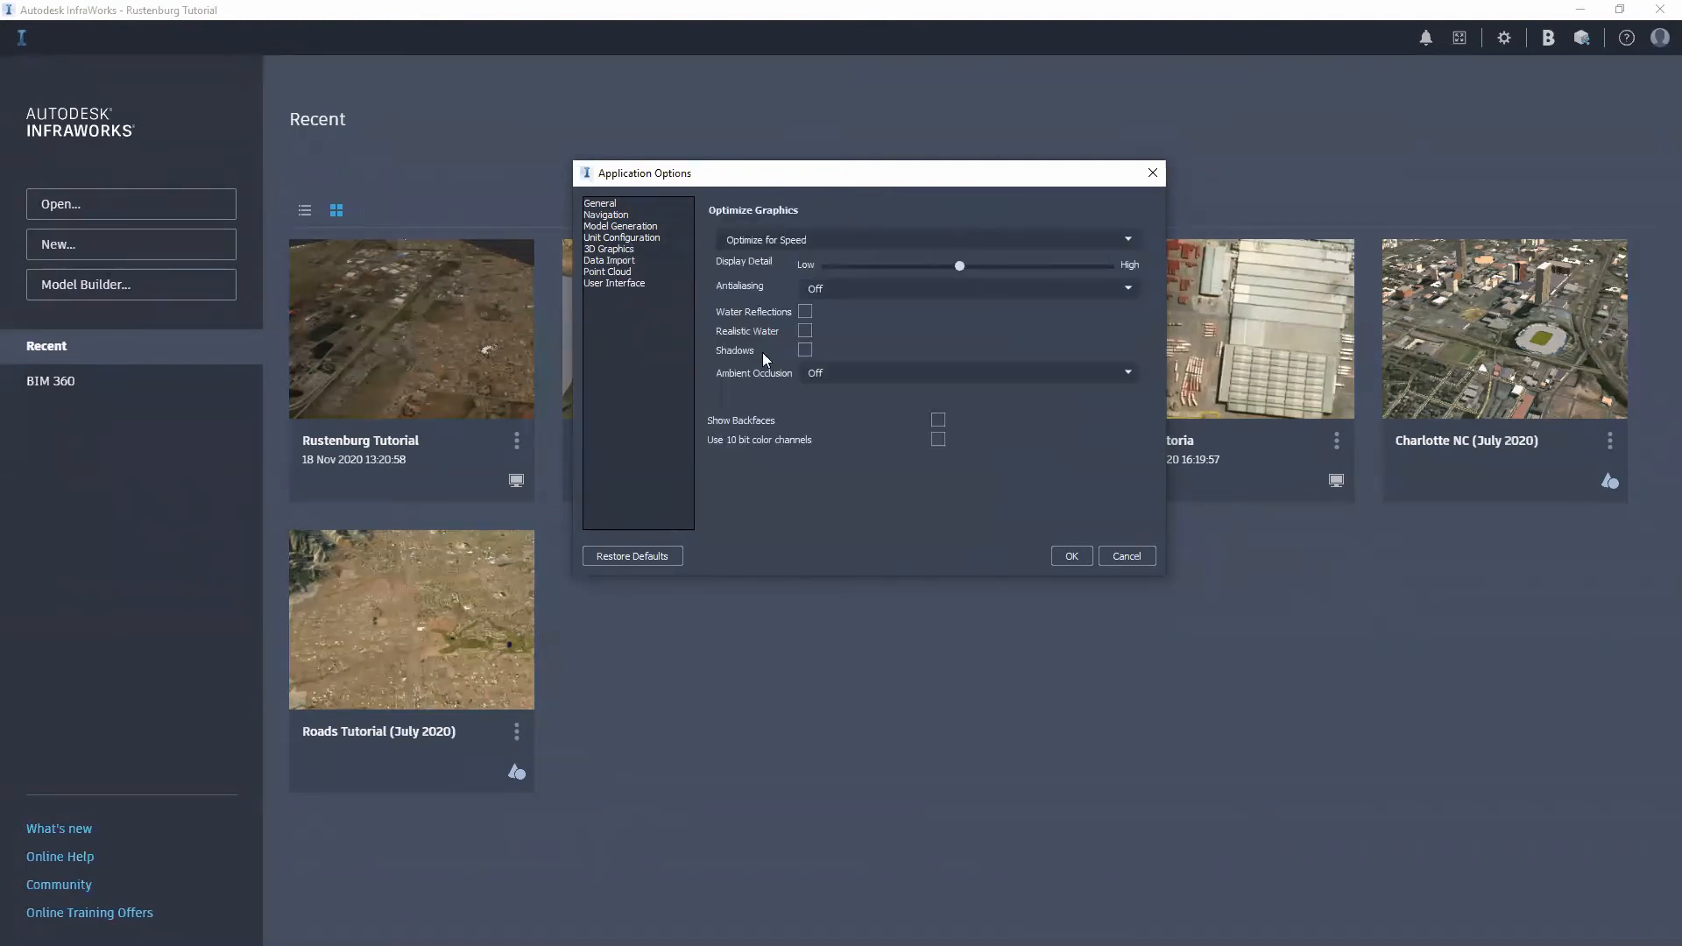
pyautogui.click(827, 237)
pyautogui.click(828, 239)
pyautogui.click(845, 242)
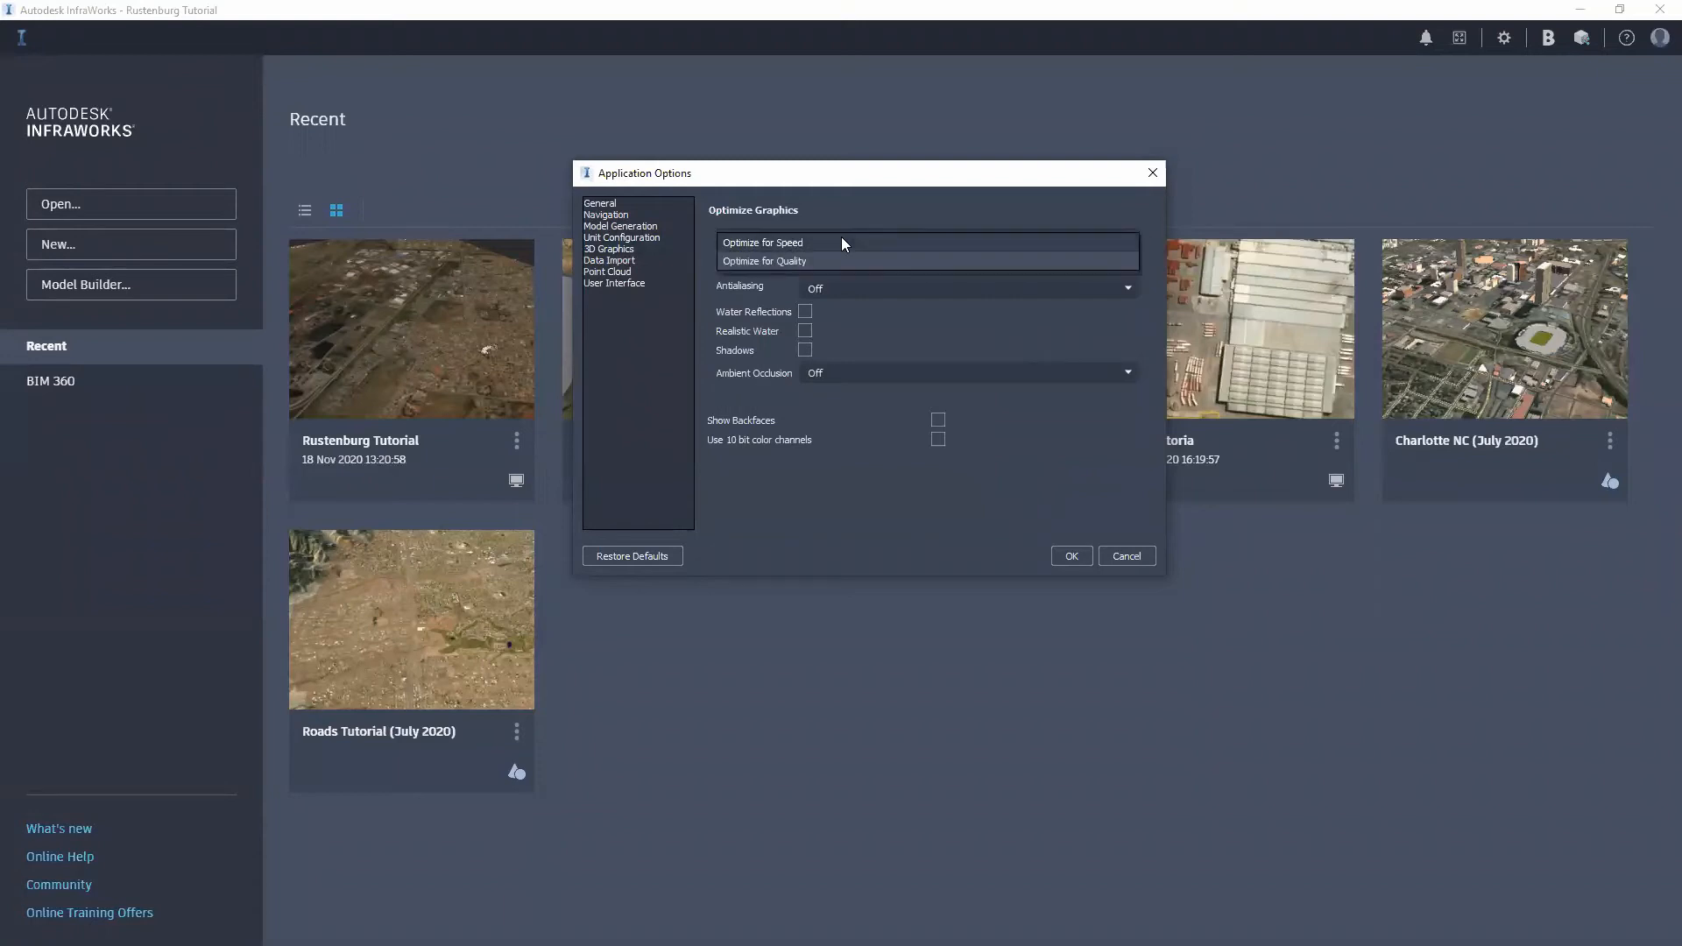
pyautogui.click(844, 244)
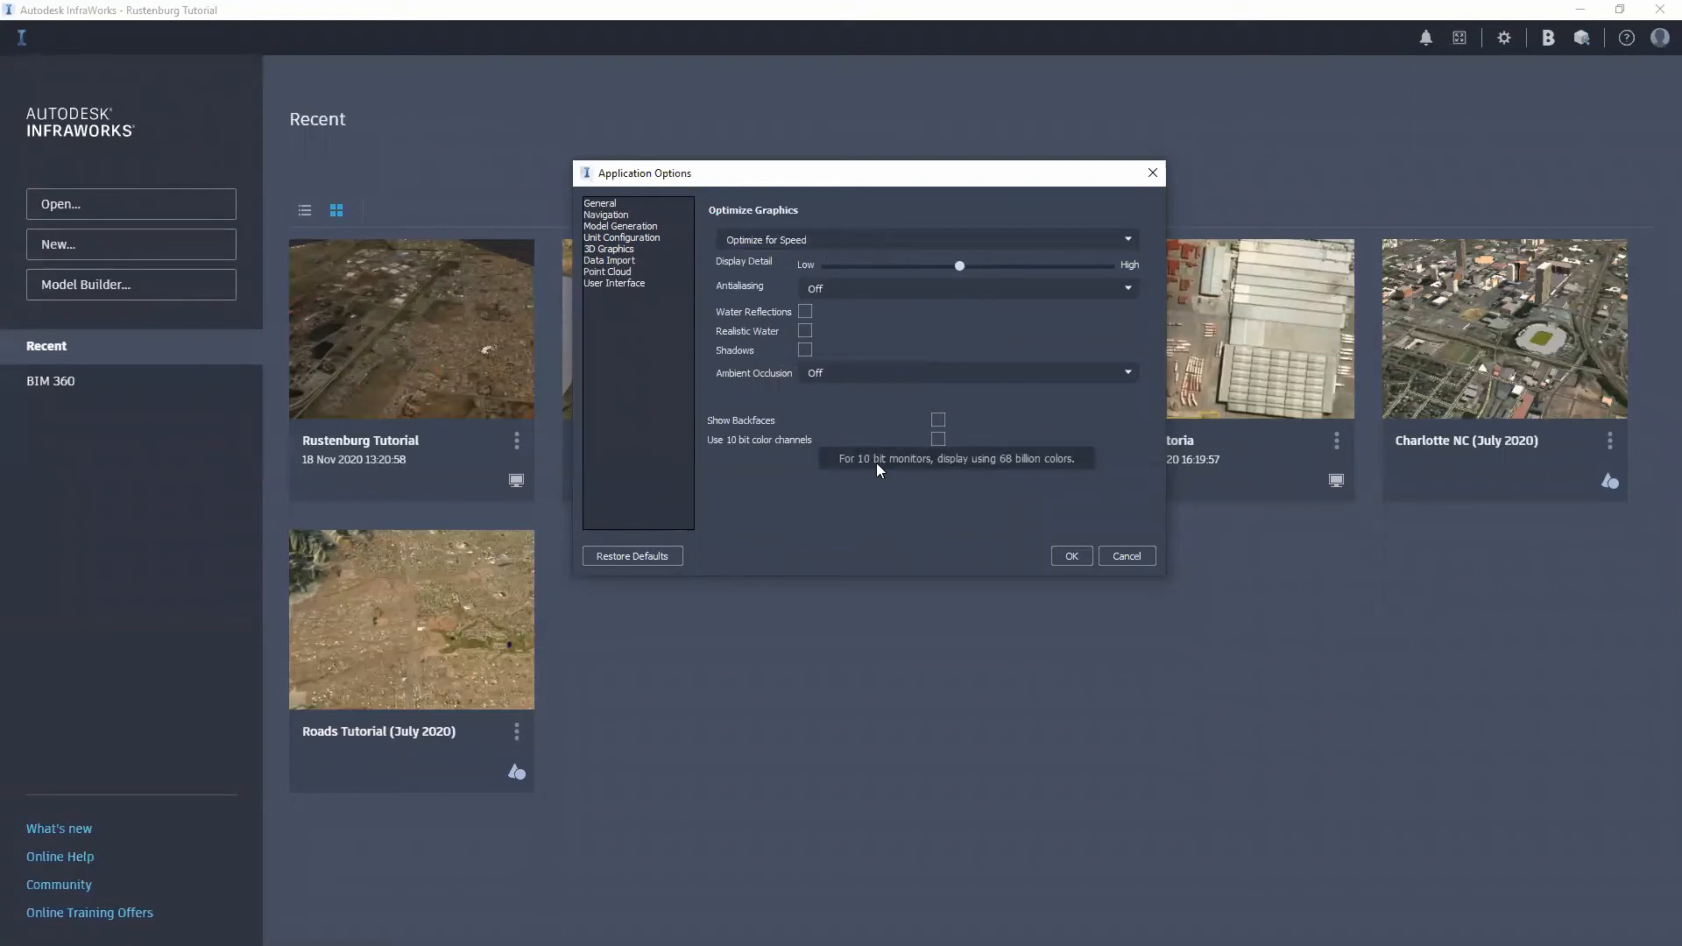
# Step: Try the Optimize for Quality graphics preset, and return to Optimize for Speed
pyautogui.click(881, 237)
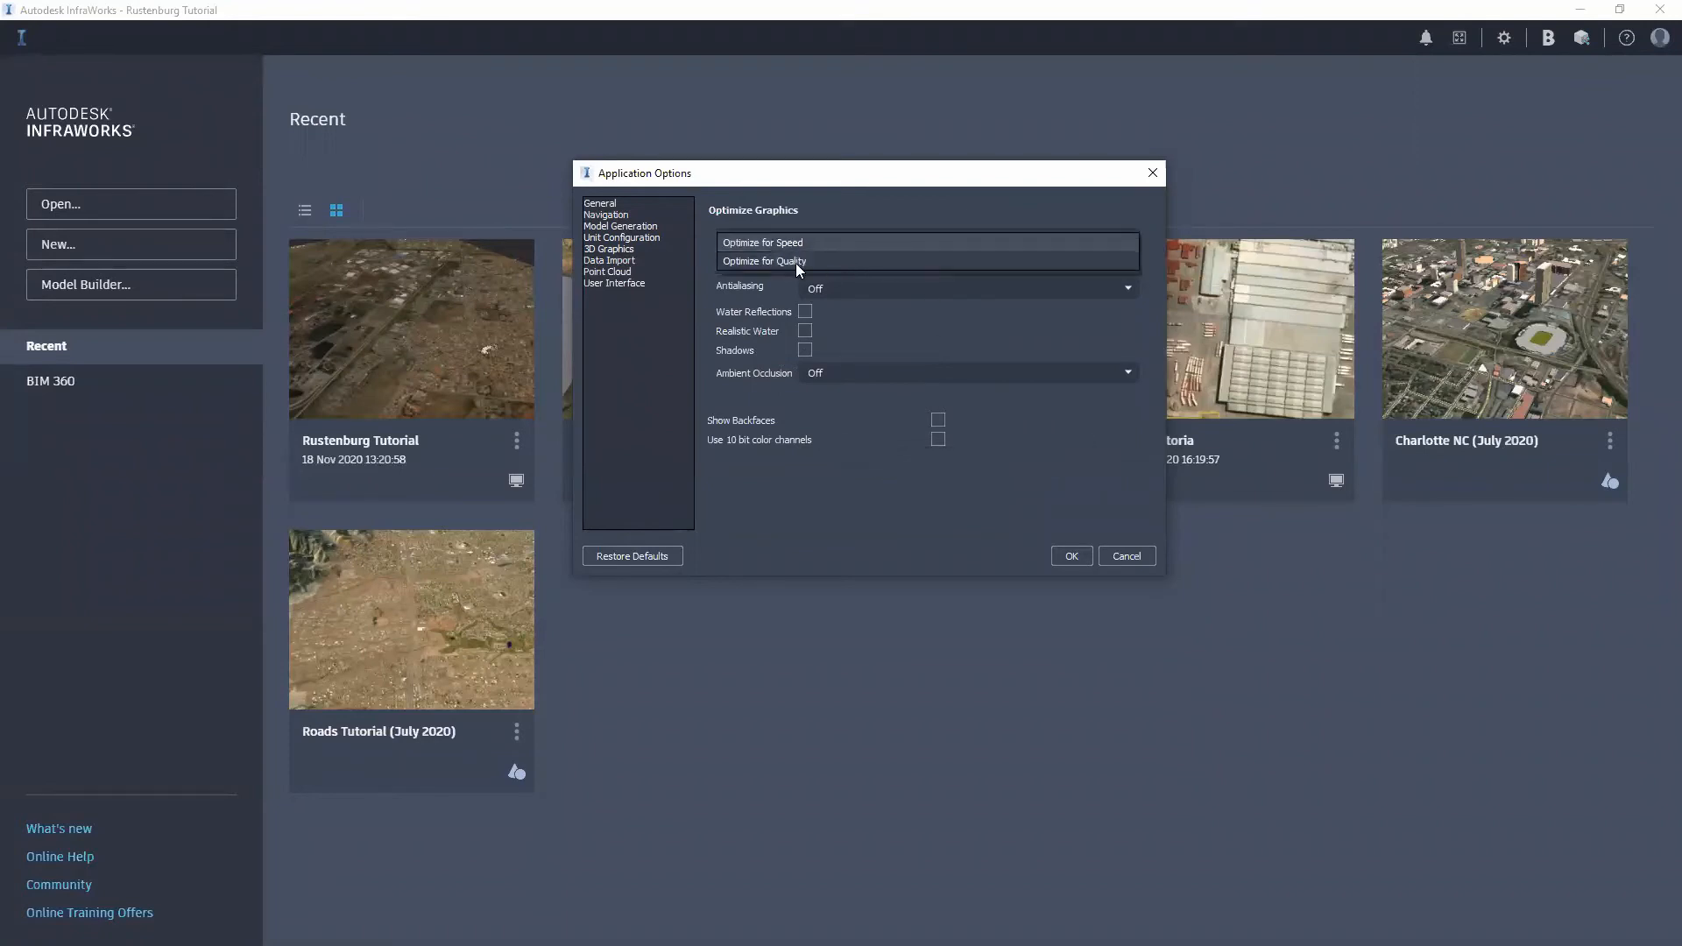
pyautogui.click(796, 261)
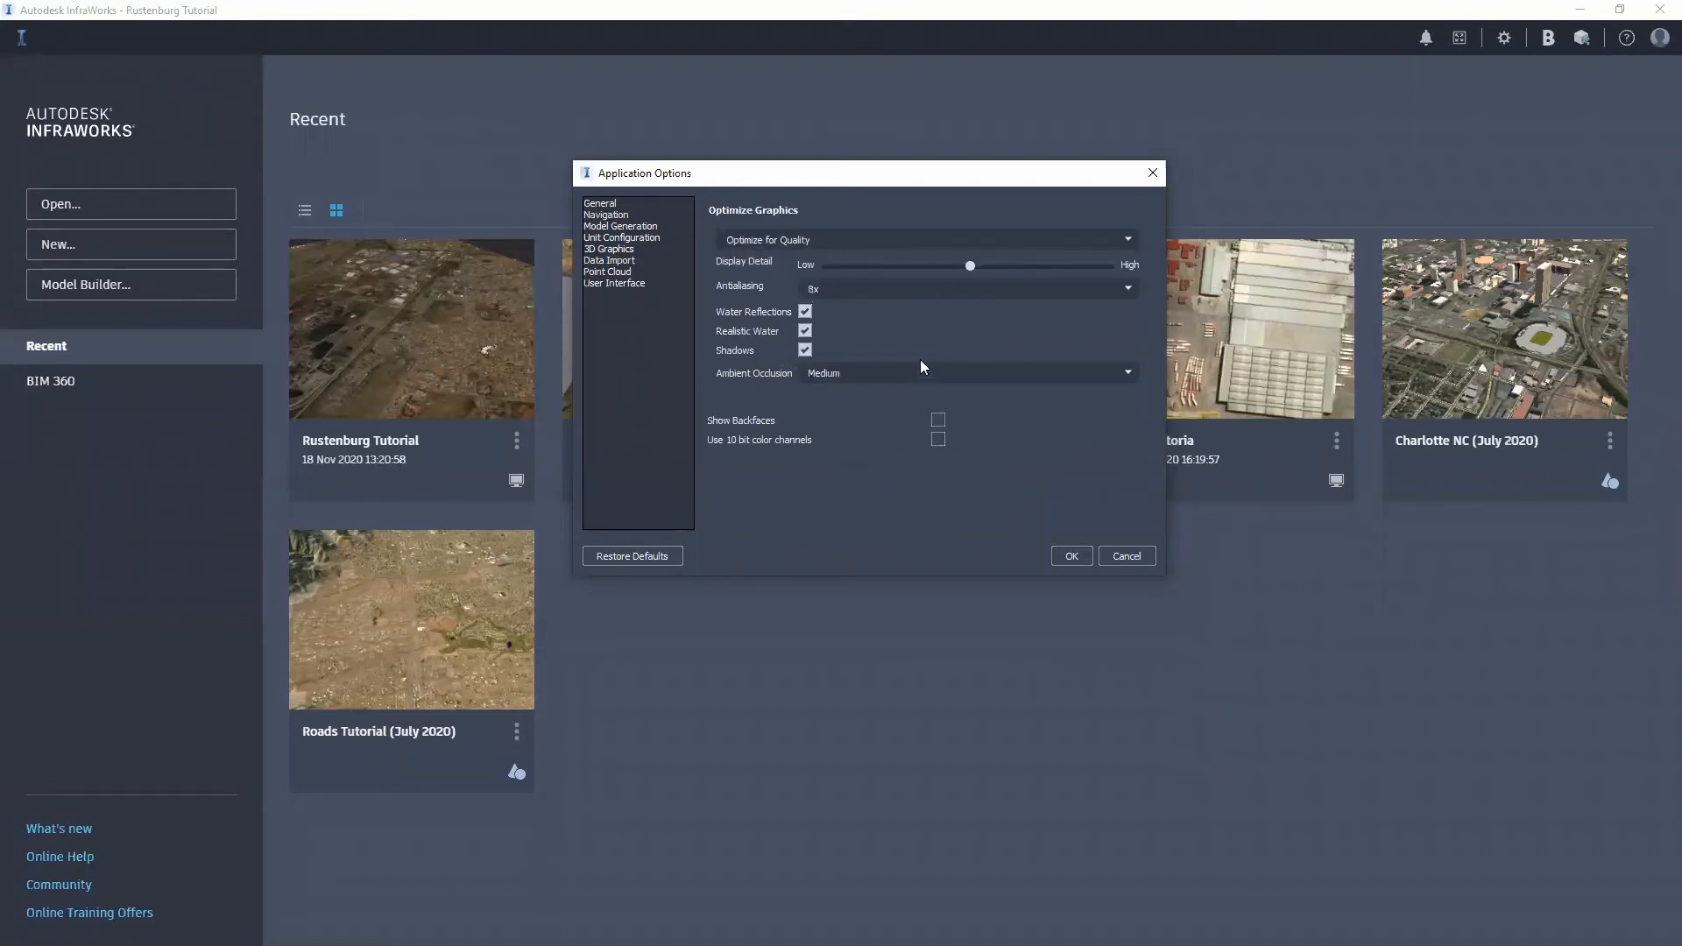
pyautogui.click(848, 240)
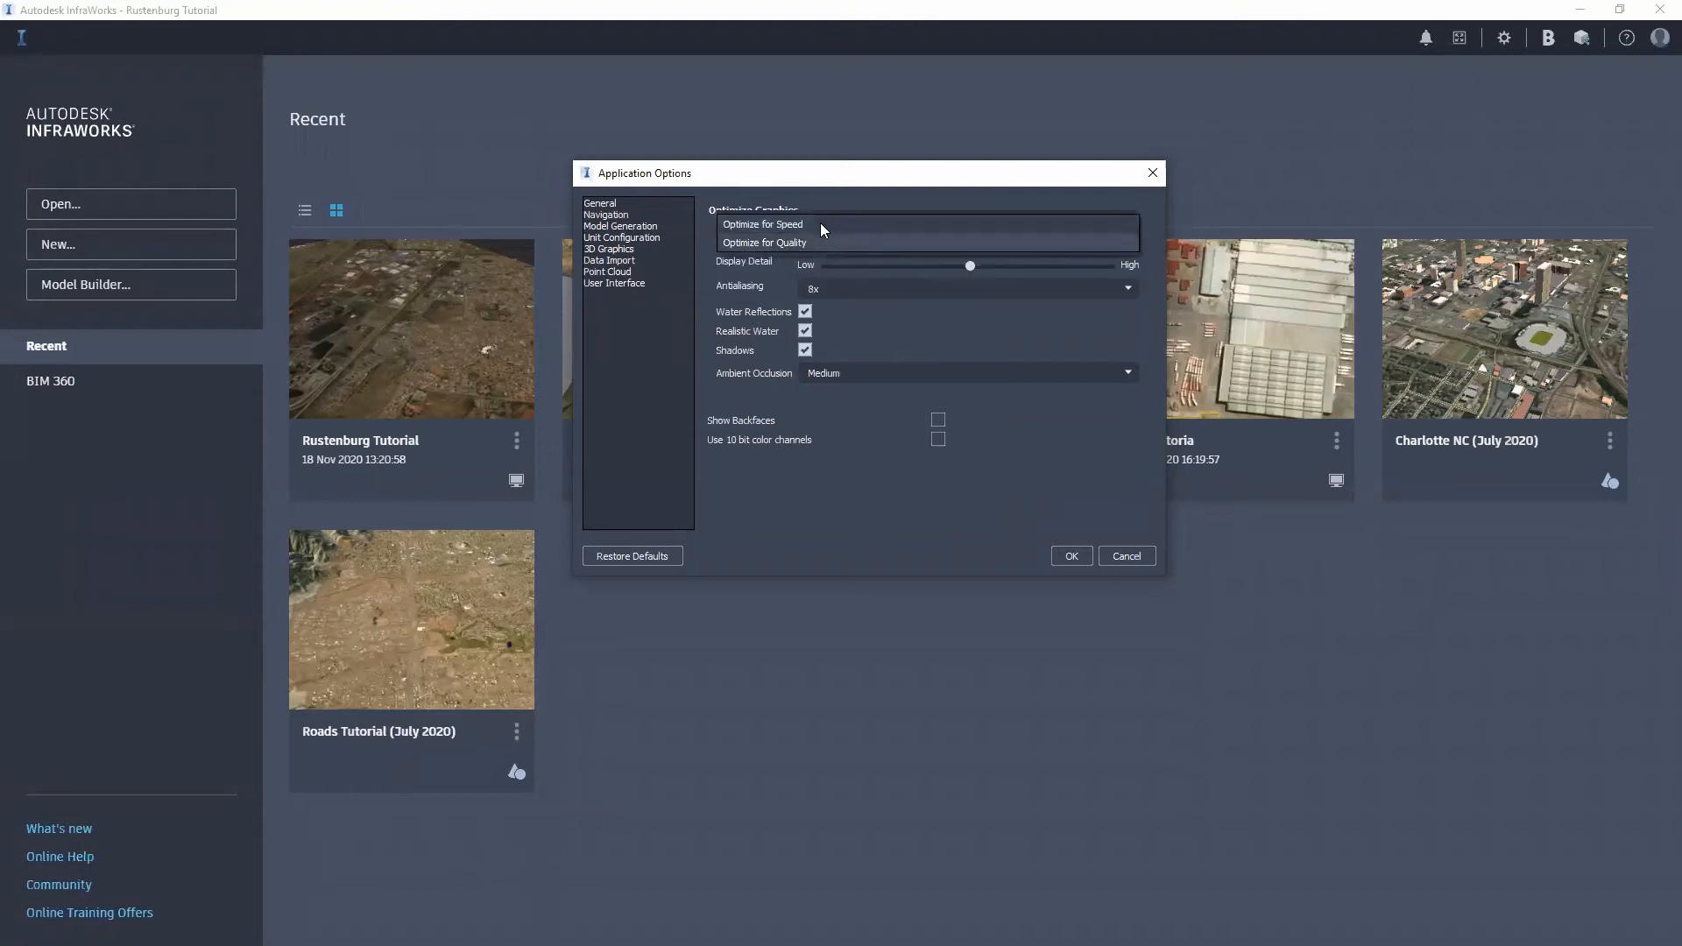
pyautogui.click(820, 225)
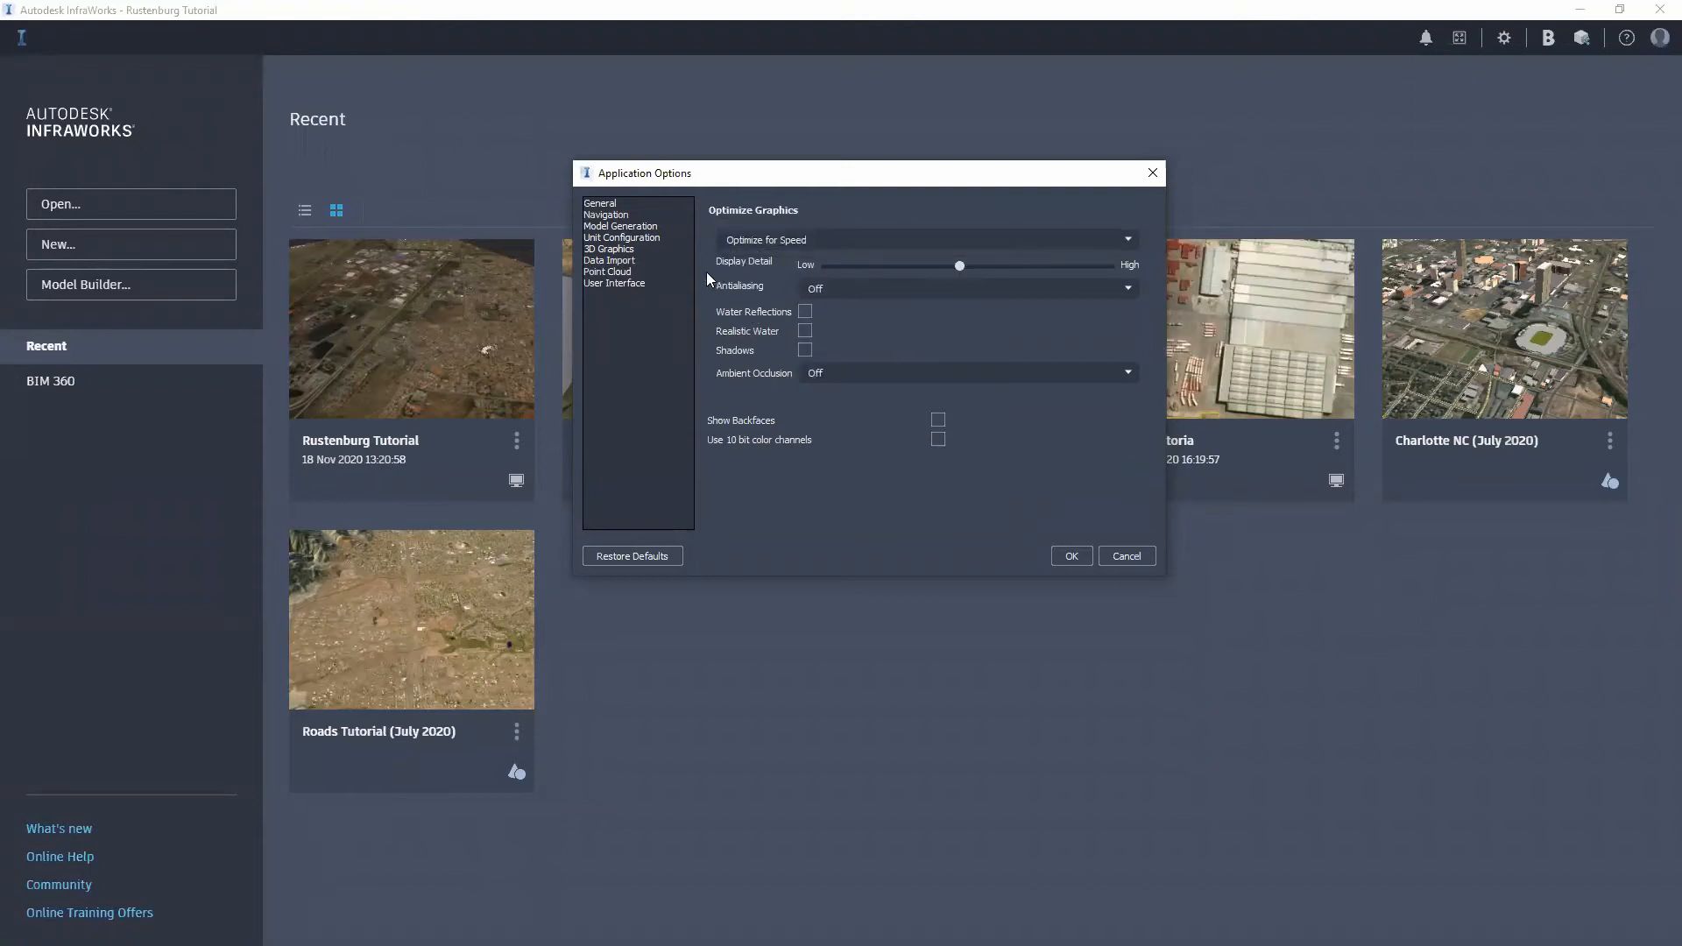
# Step: Review the Data Import, Point Cloud and User Interface options, and accept the application options
pyautogui.click(638, 260)
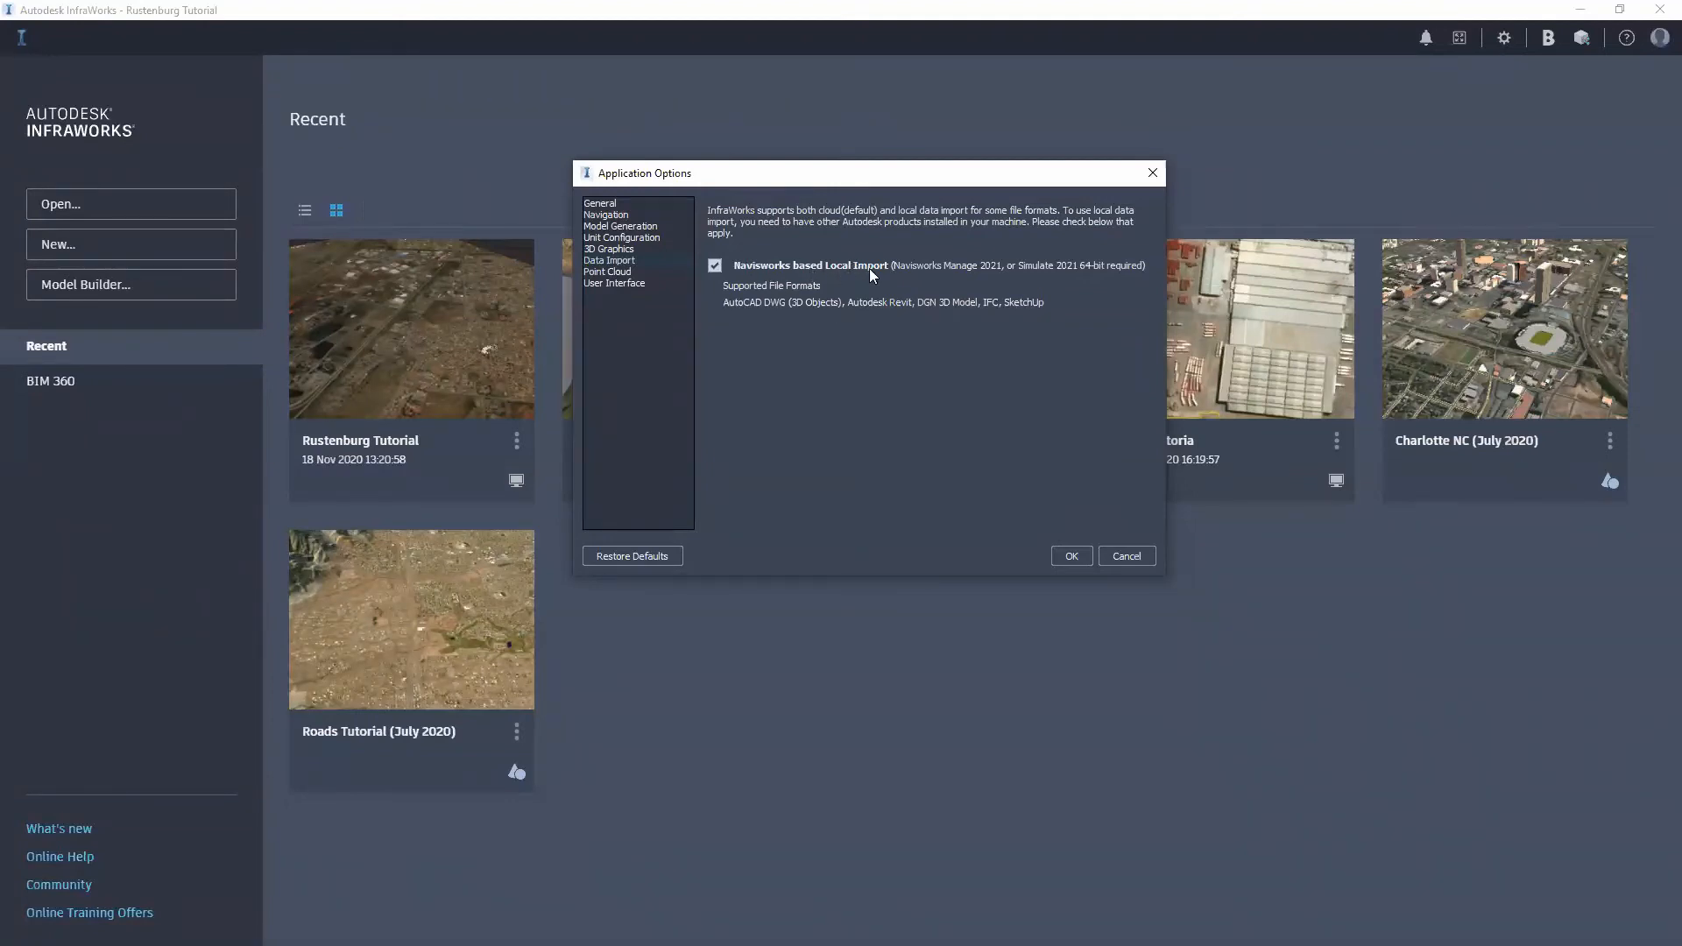
pyautogui.click(624, 273)
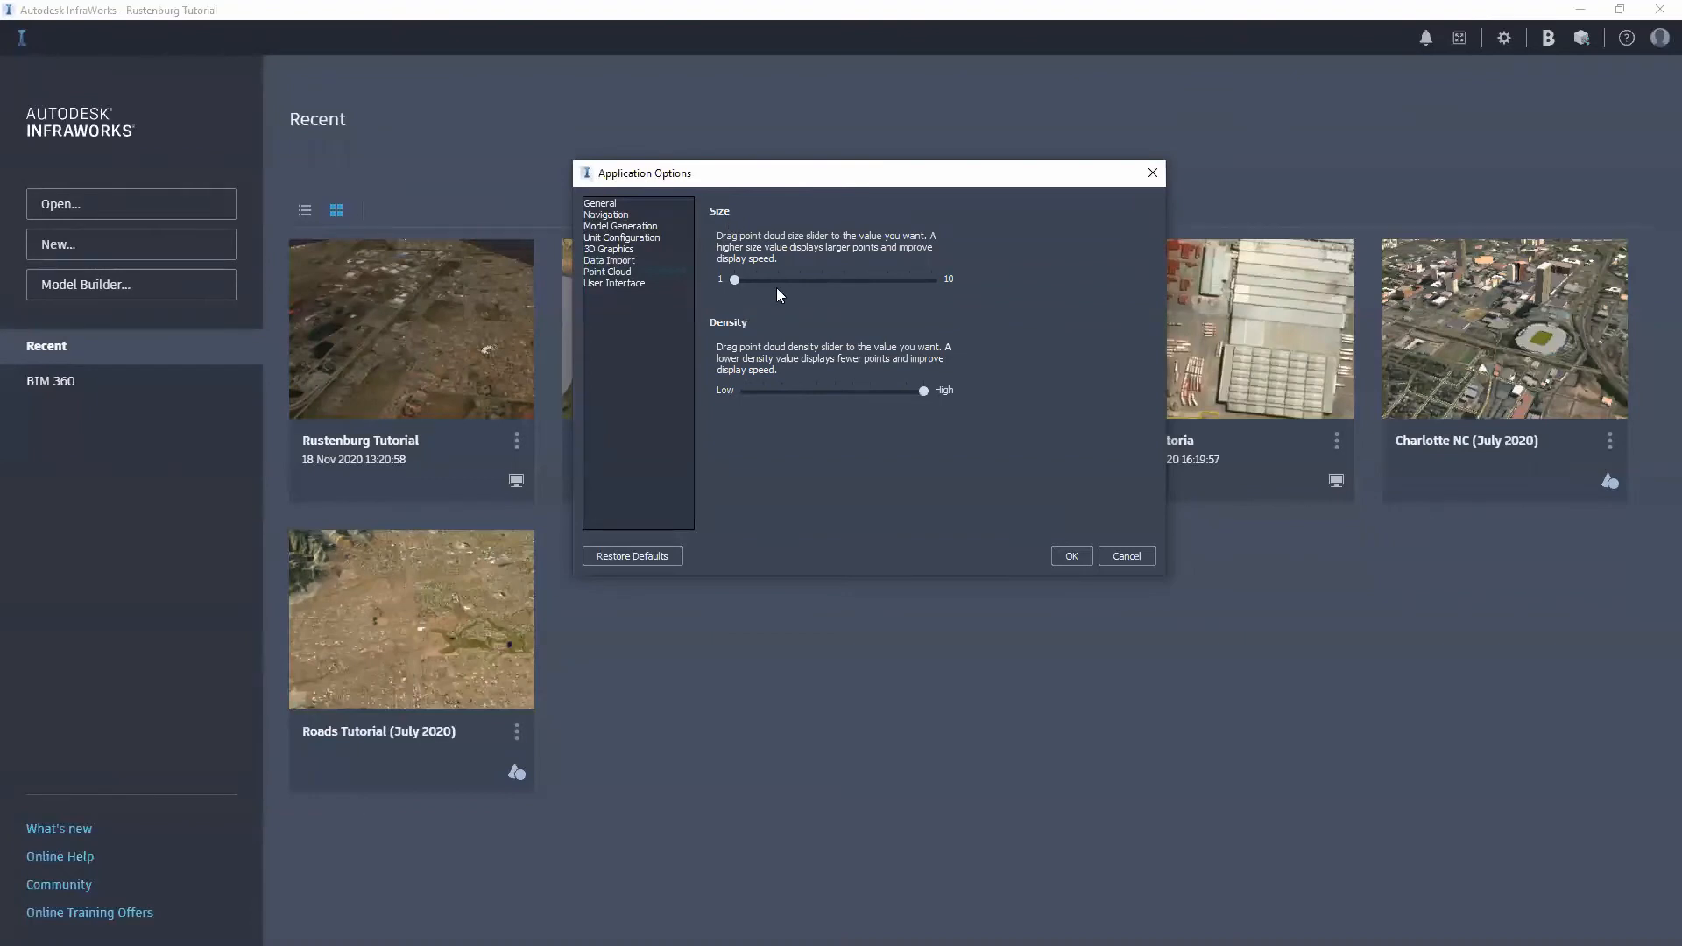
pyautogui.click(635, 293)
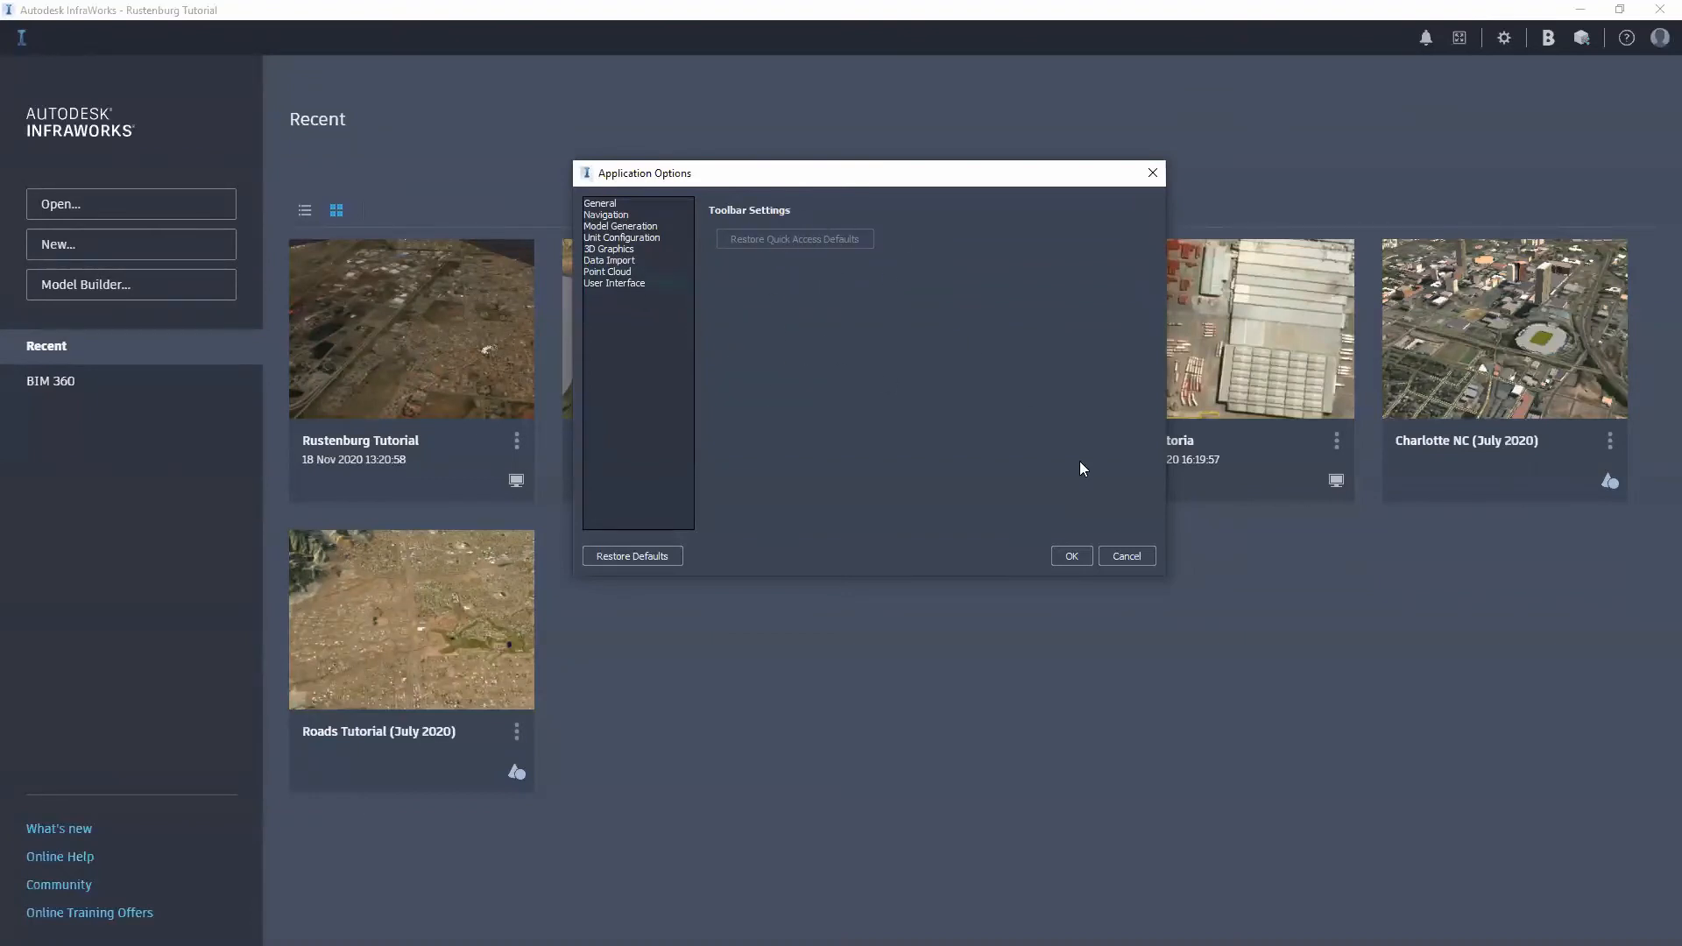
pyautogui.click(1072, 557)
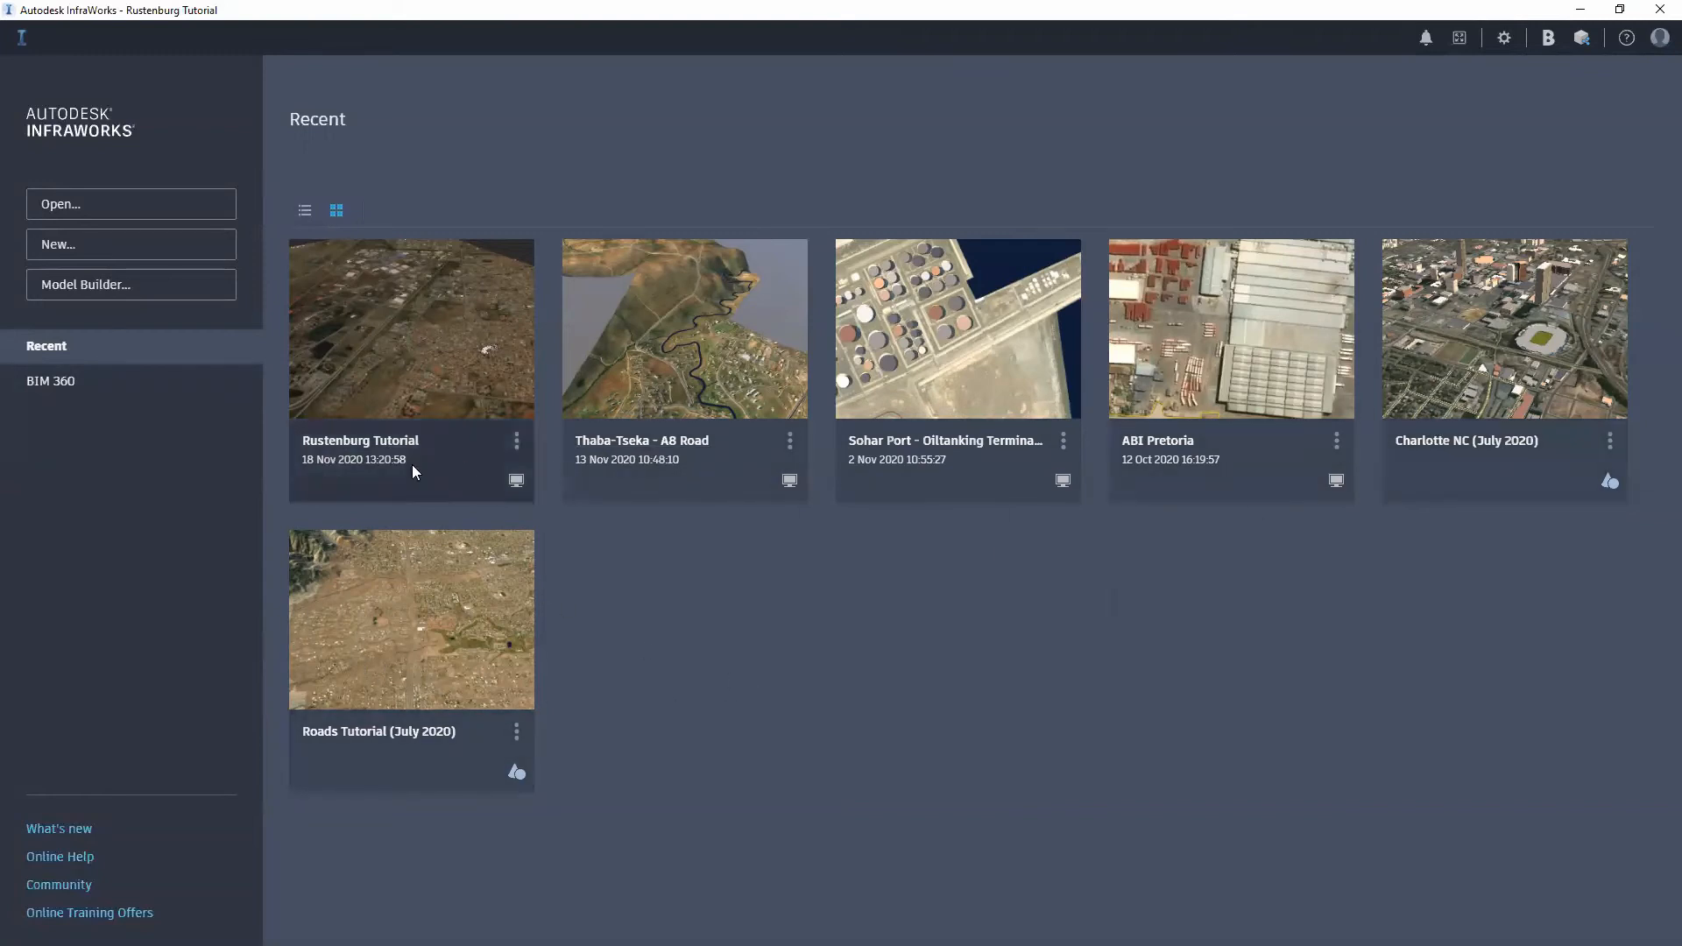
# Step: Check the storage type of the recent models, view the BIM 360 section and return to the recent models
pyautogui.moveTo(510, 481)
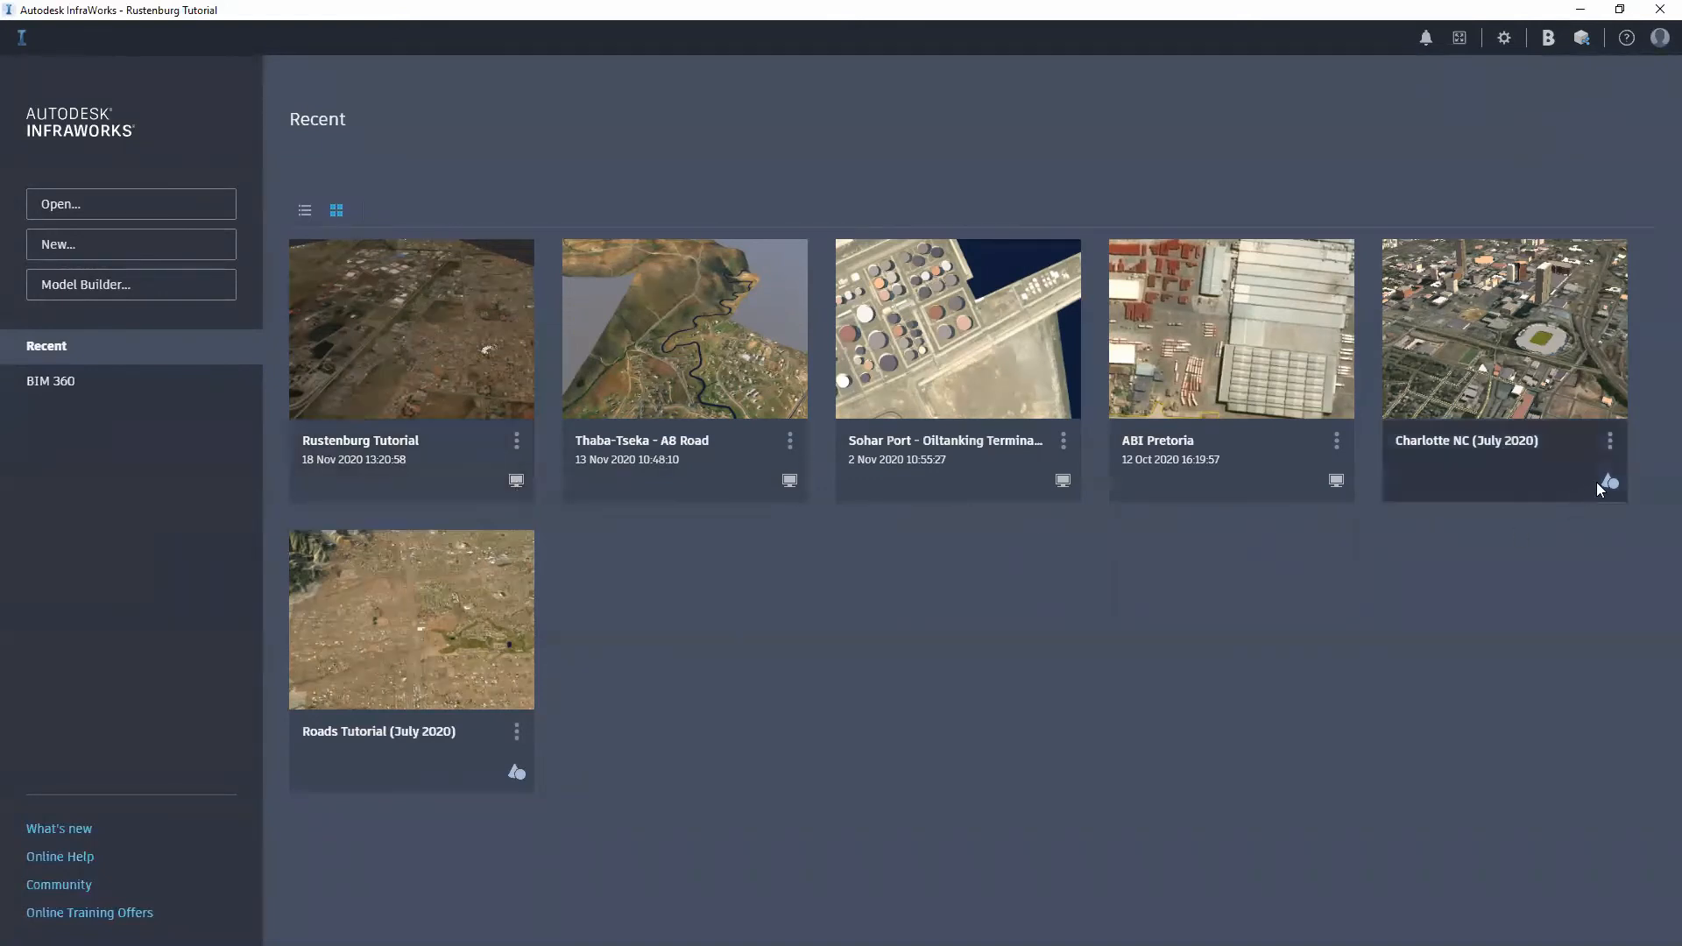
pyautogui.moveTo(1615, 487)
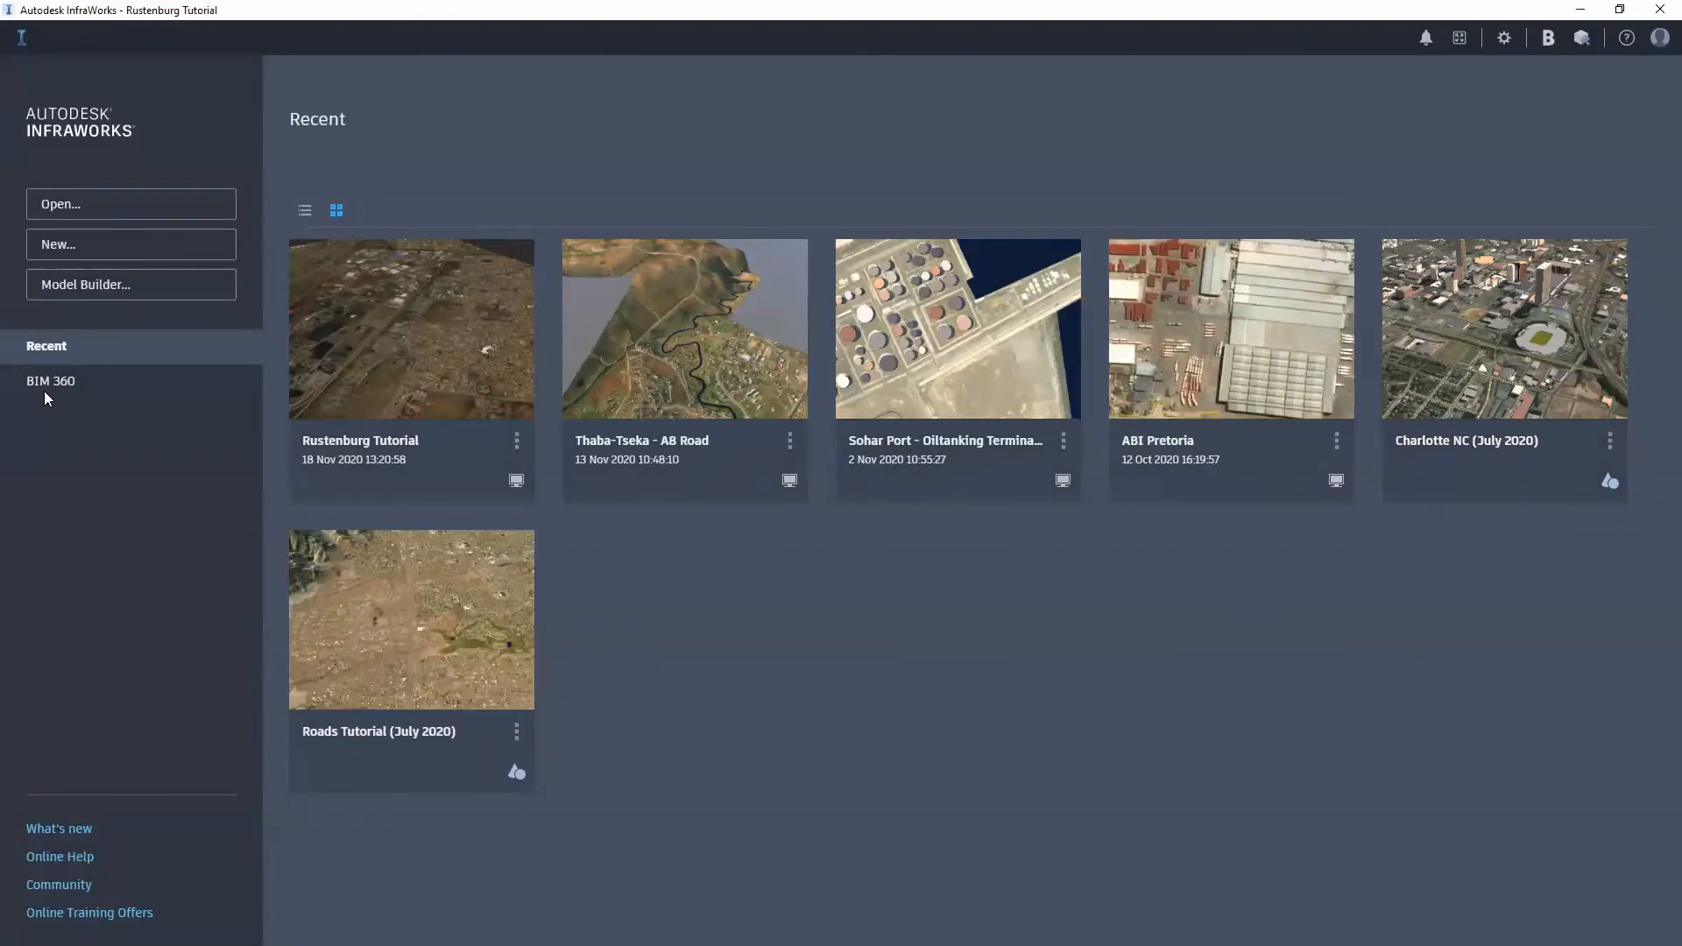
pyautogui.click(75, 396)
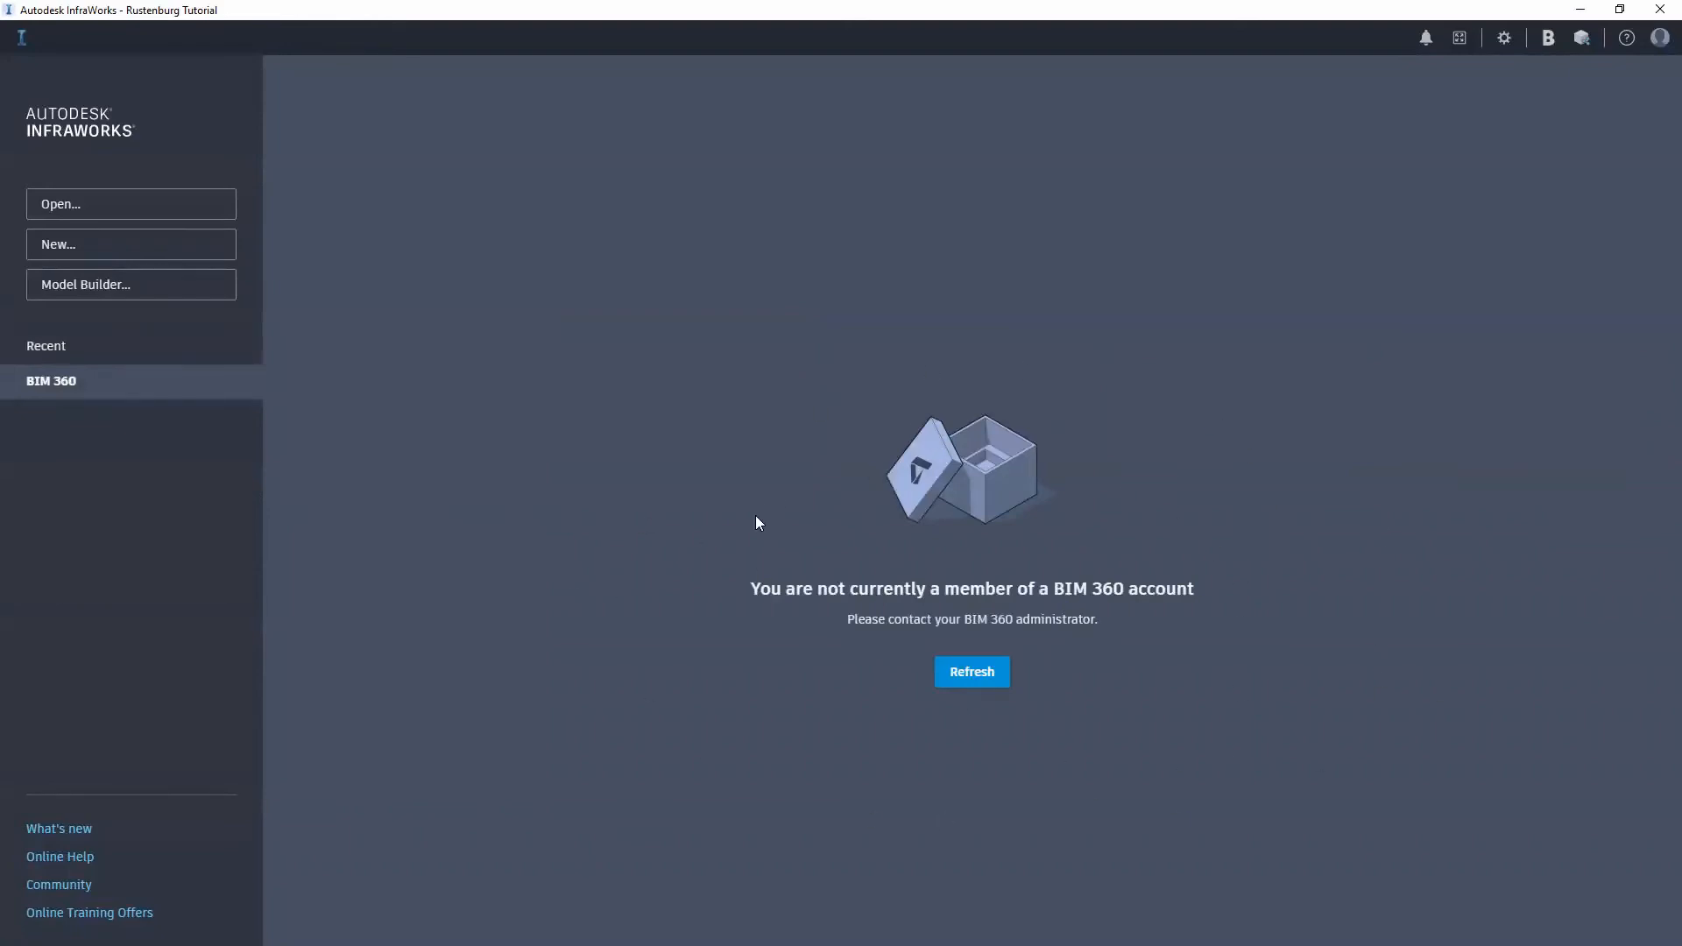
pyautogui.click(86, 356)
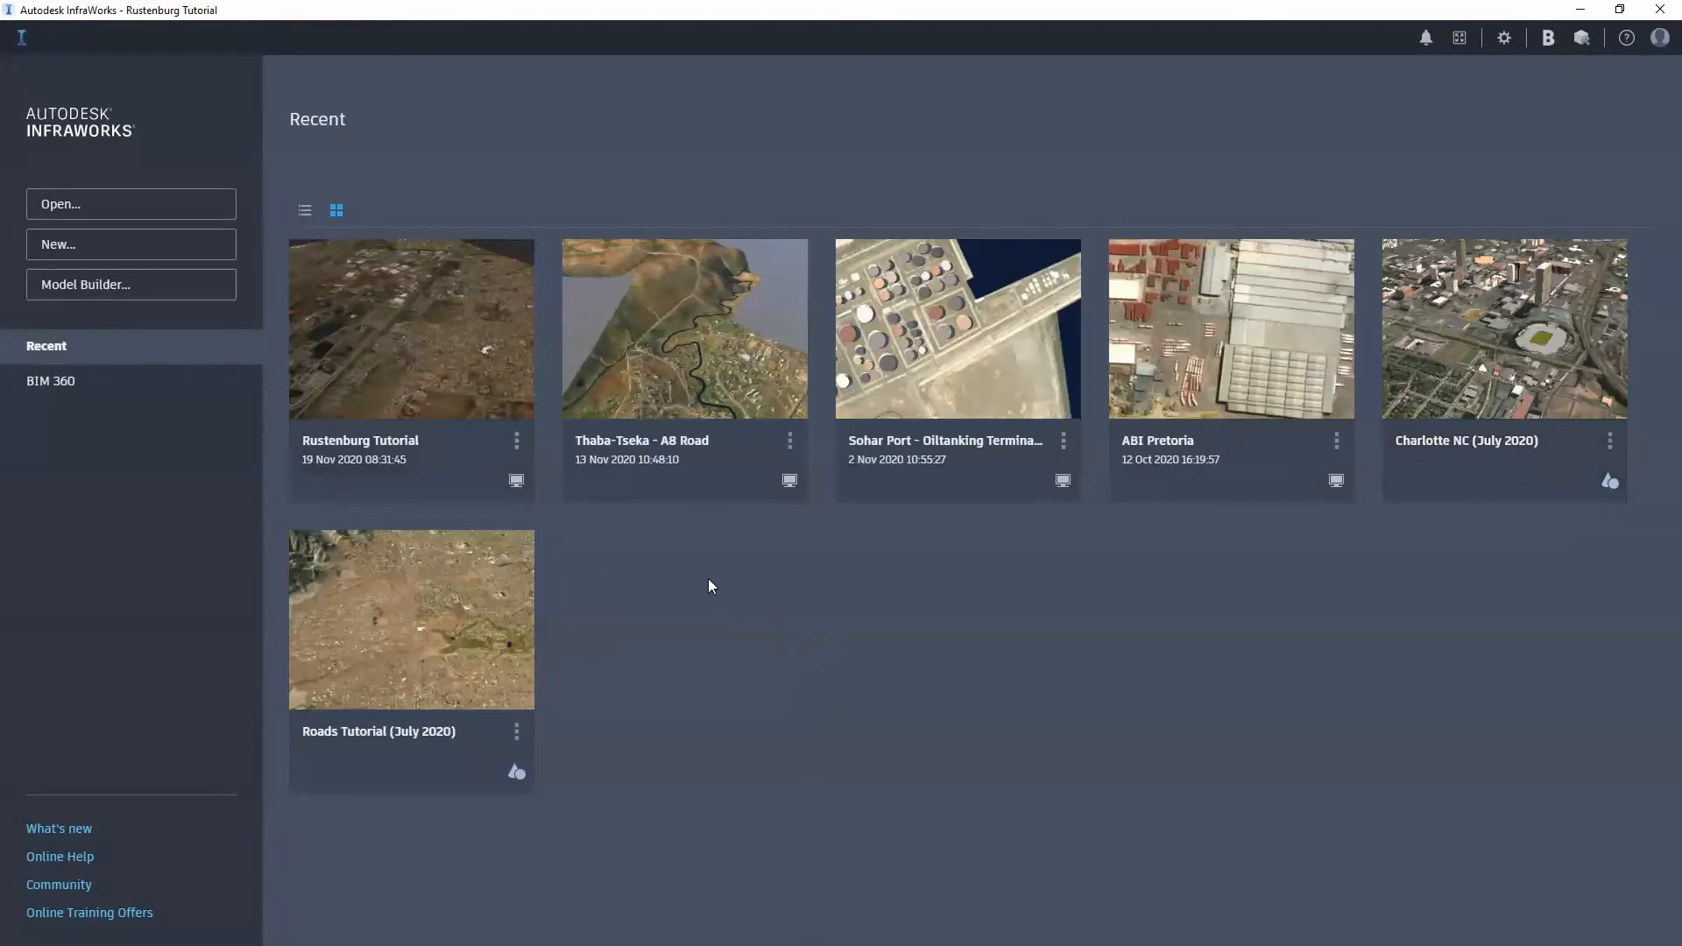
# Step: Show the file browser for existing models and close it without choosing a file
pyautogui.click(129, 206)
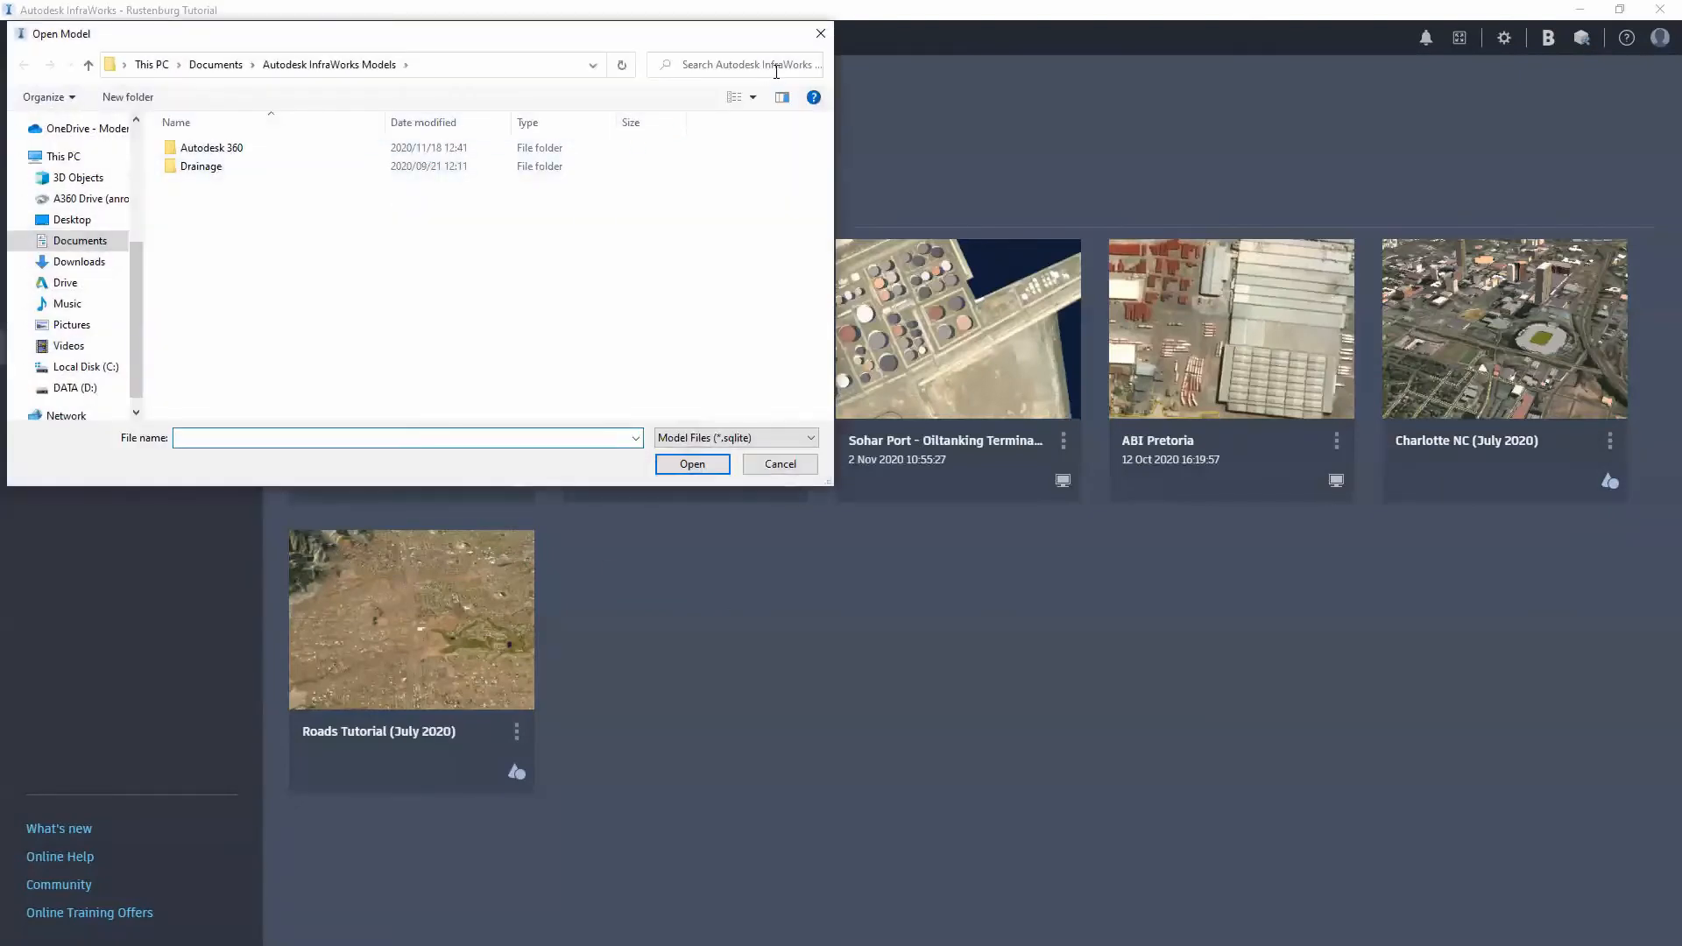
pyautogui.click(820, 34)
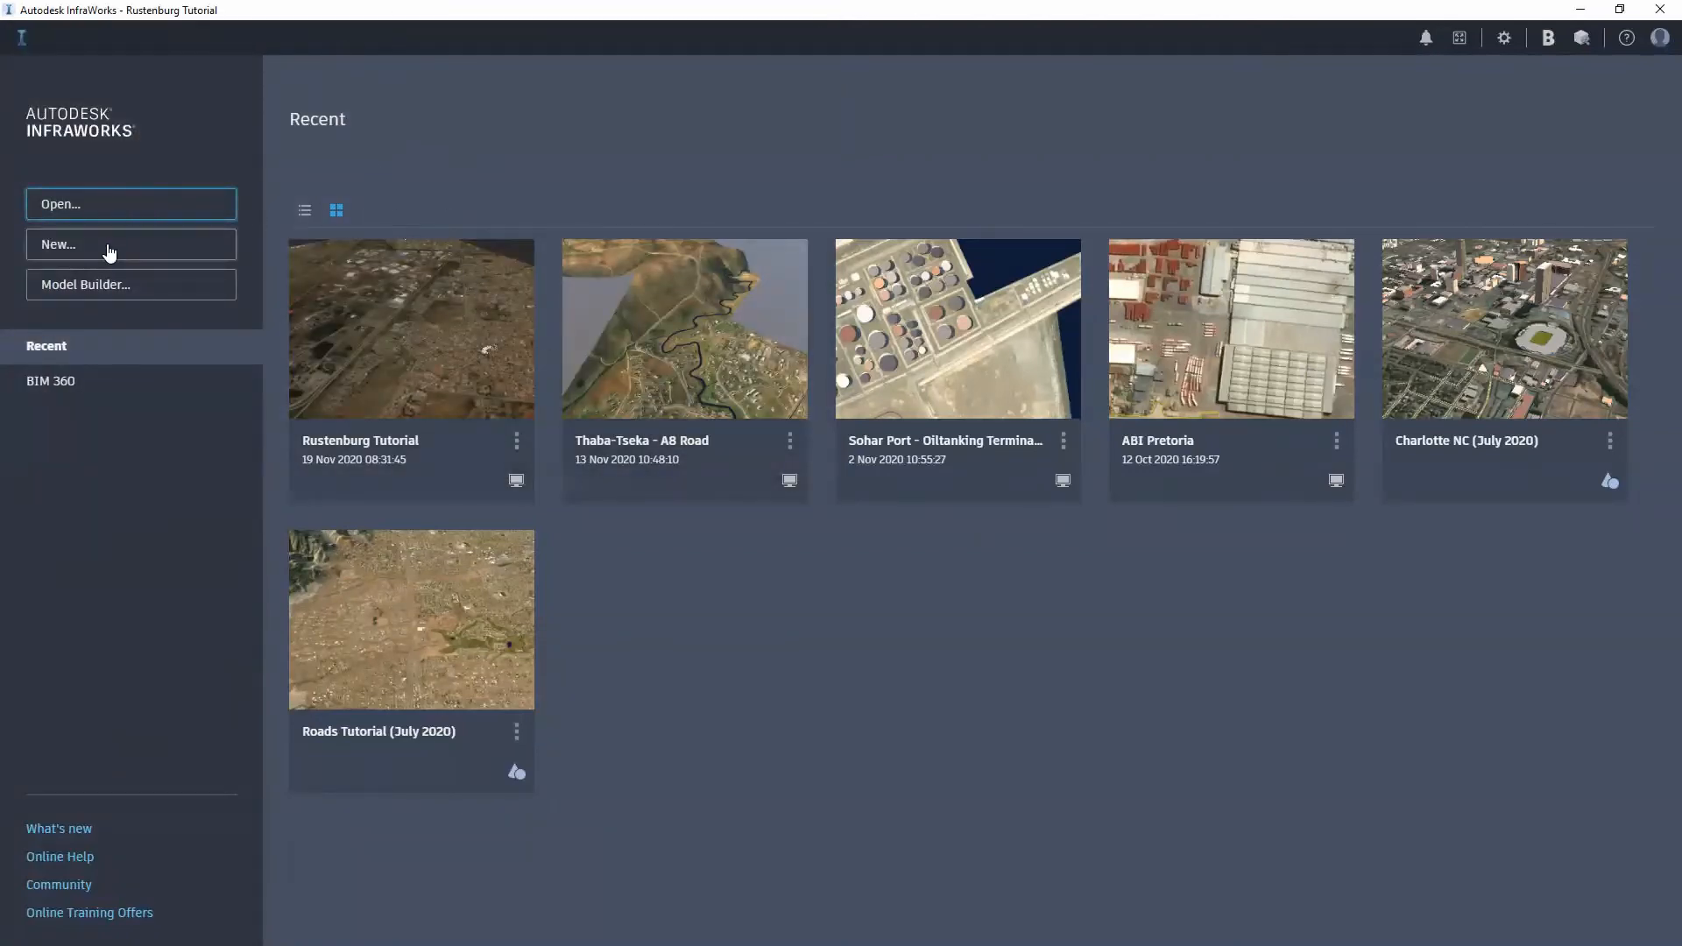
# Step: Review the New Model sections for settings, model extents, advanced settings, design standards and content, and cancel without creating a model
pyautogui.click(191, 254)
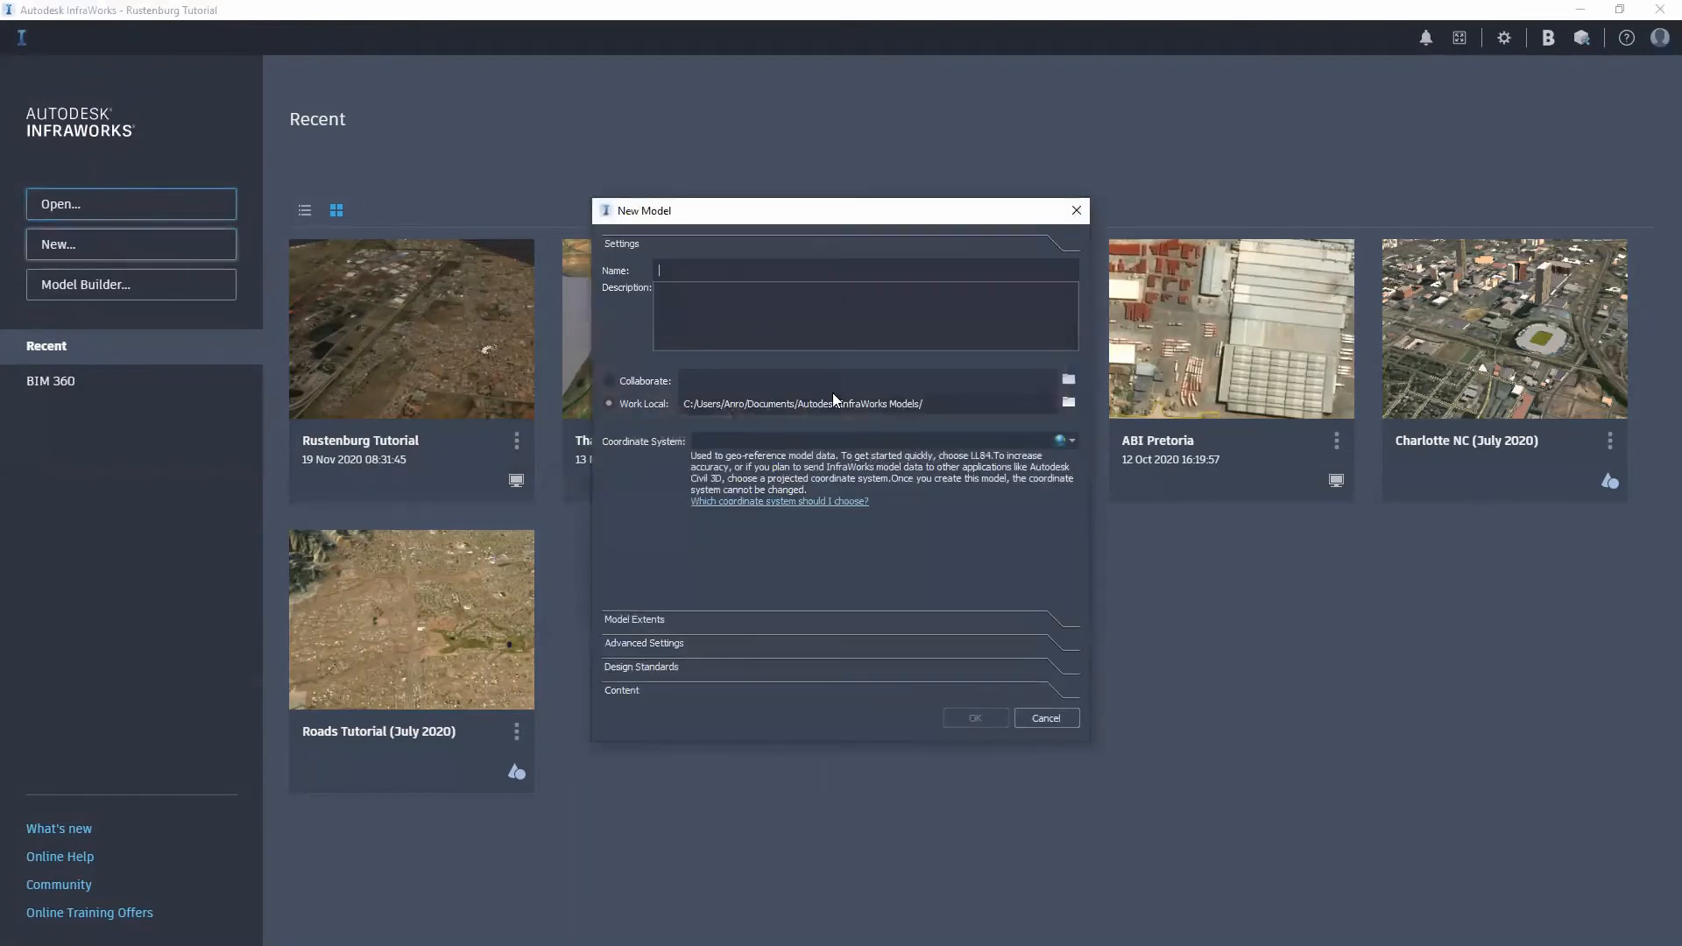
pyautogui.click(659, 622)
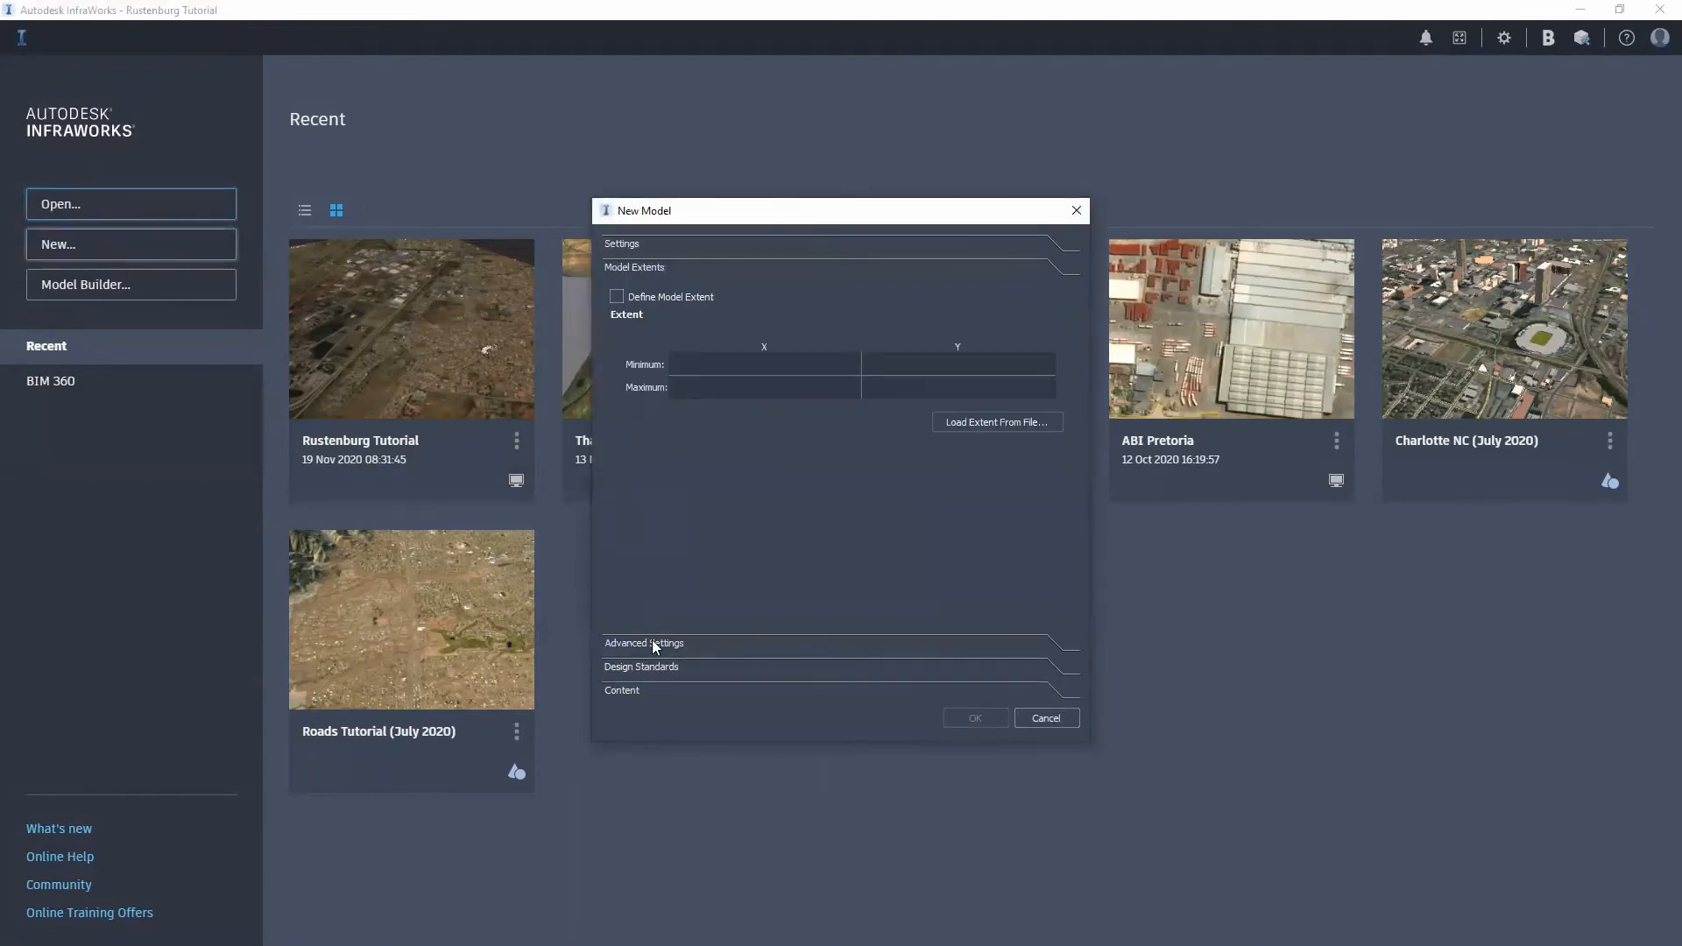
pyautogui.click(652, 643)
pyautogui.click(650, 669)
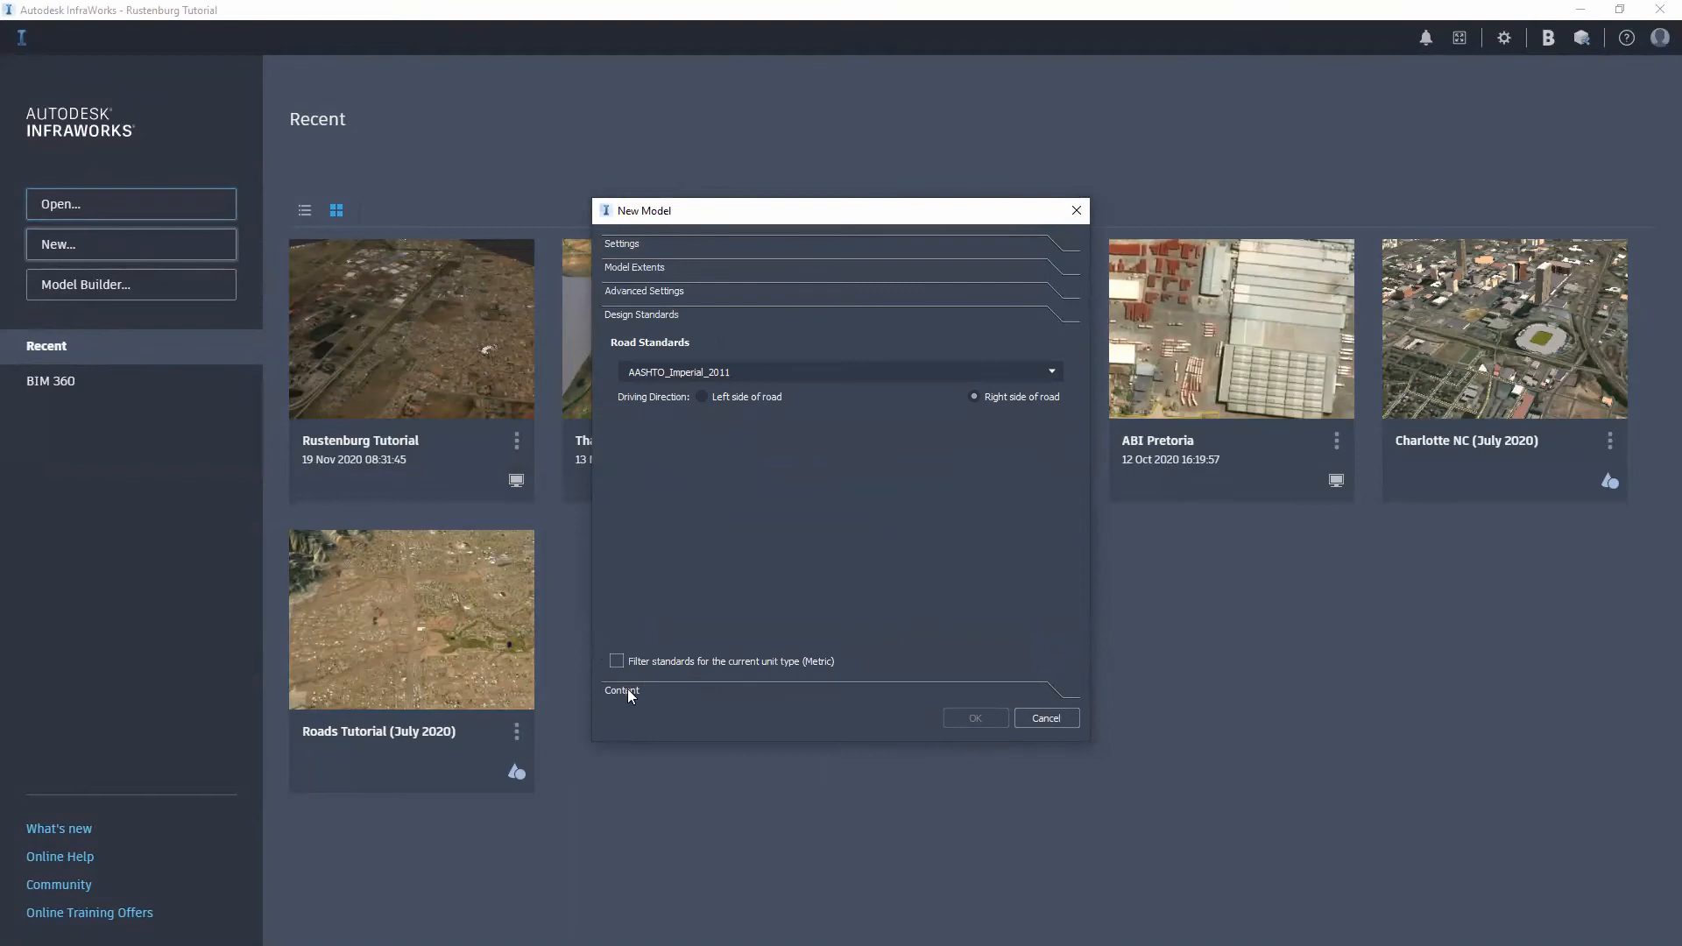
pyautogui.click(628, 693)
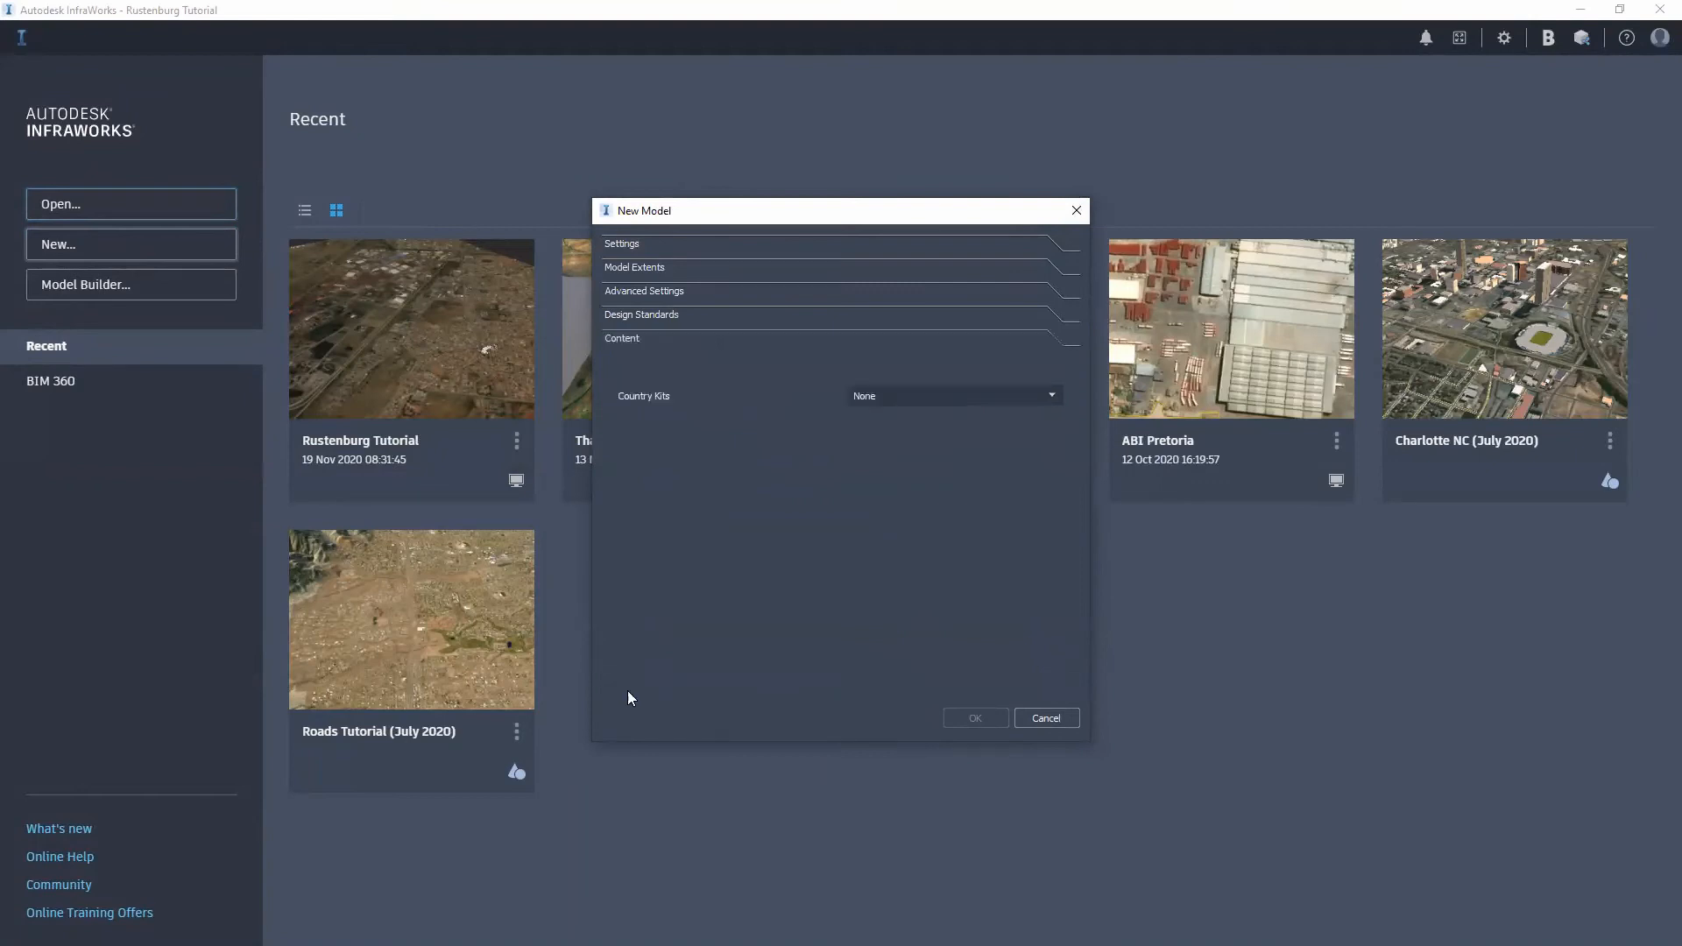
pyautogui.click(1056, 725)
# Step: Start Model Builder and bring southern Africa into the map area
pyautogui.click(103, 286)
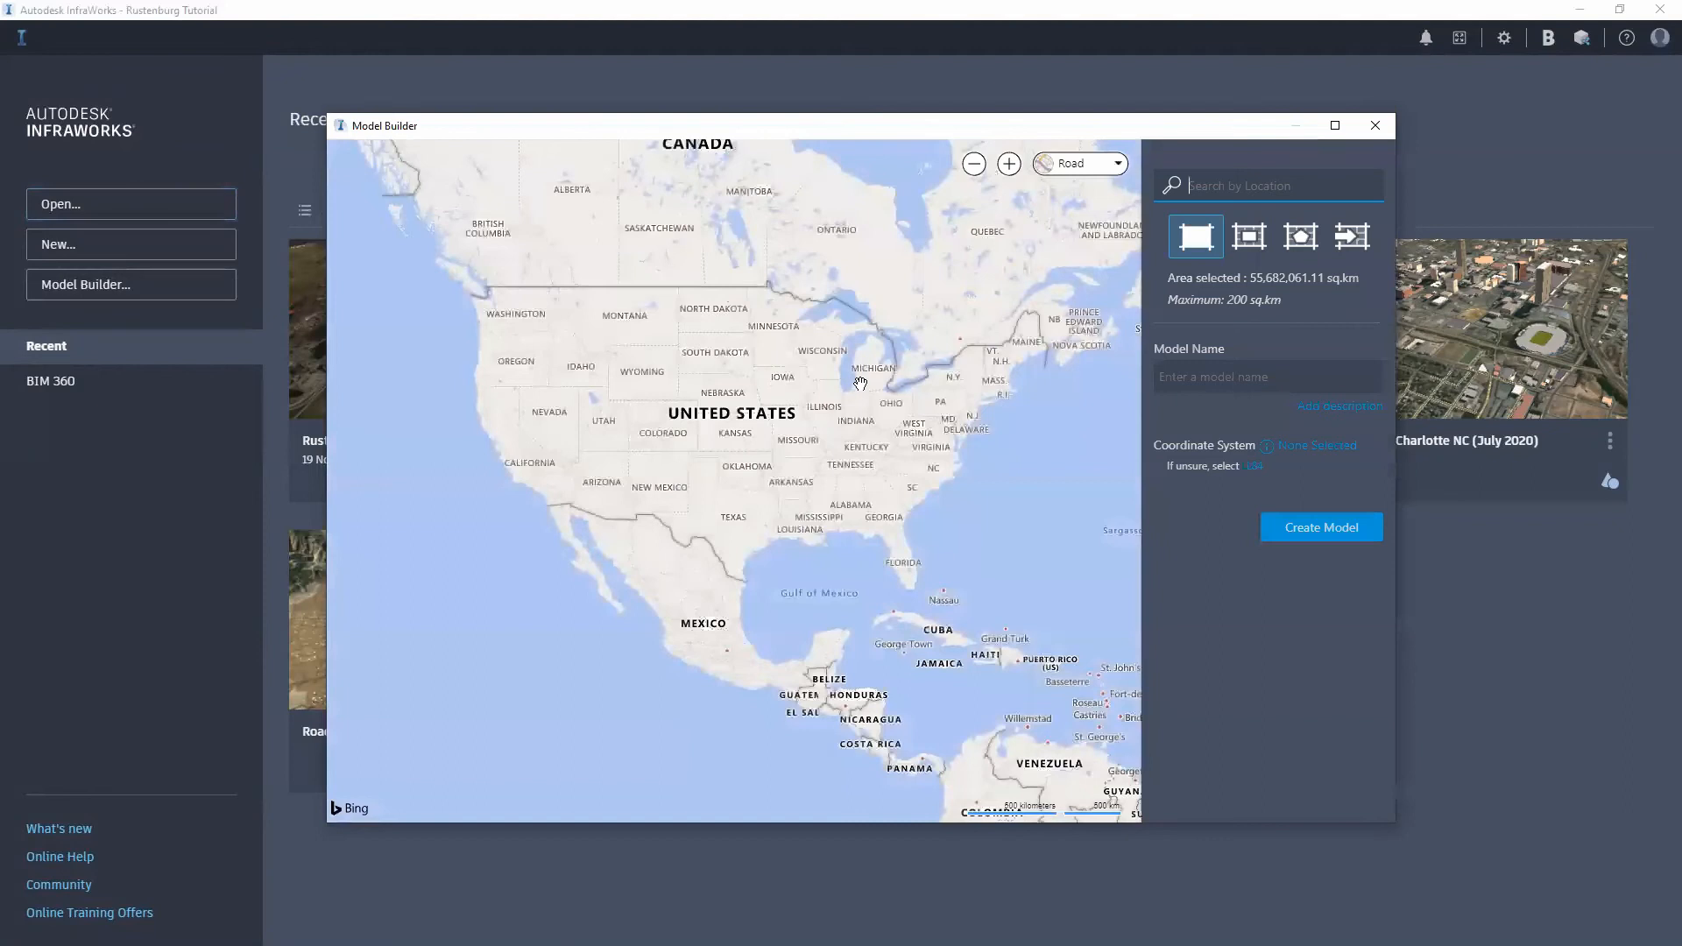
pyautogui.moveTo(860, 384); pyautogui.dragTo(767, 327)
pyautogui.moveTo(993, 605); pyautogui.dragTo(745, 581)
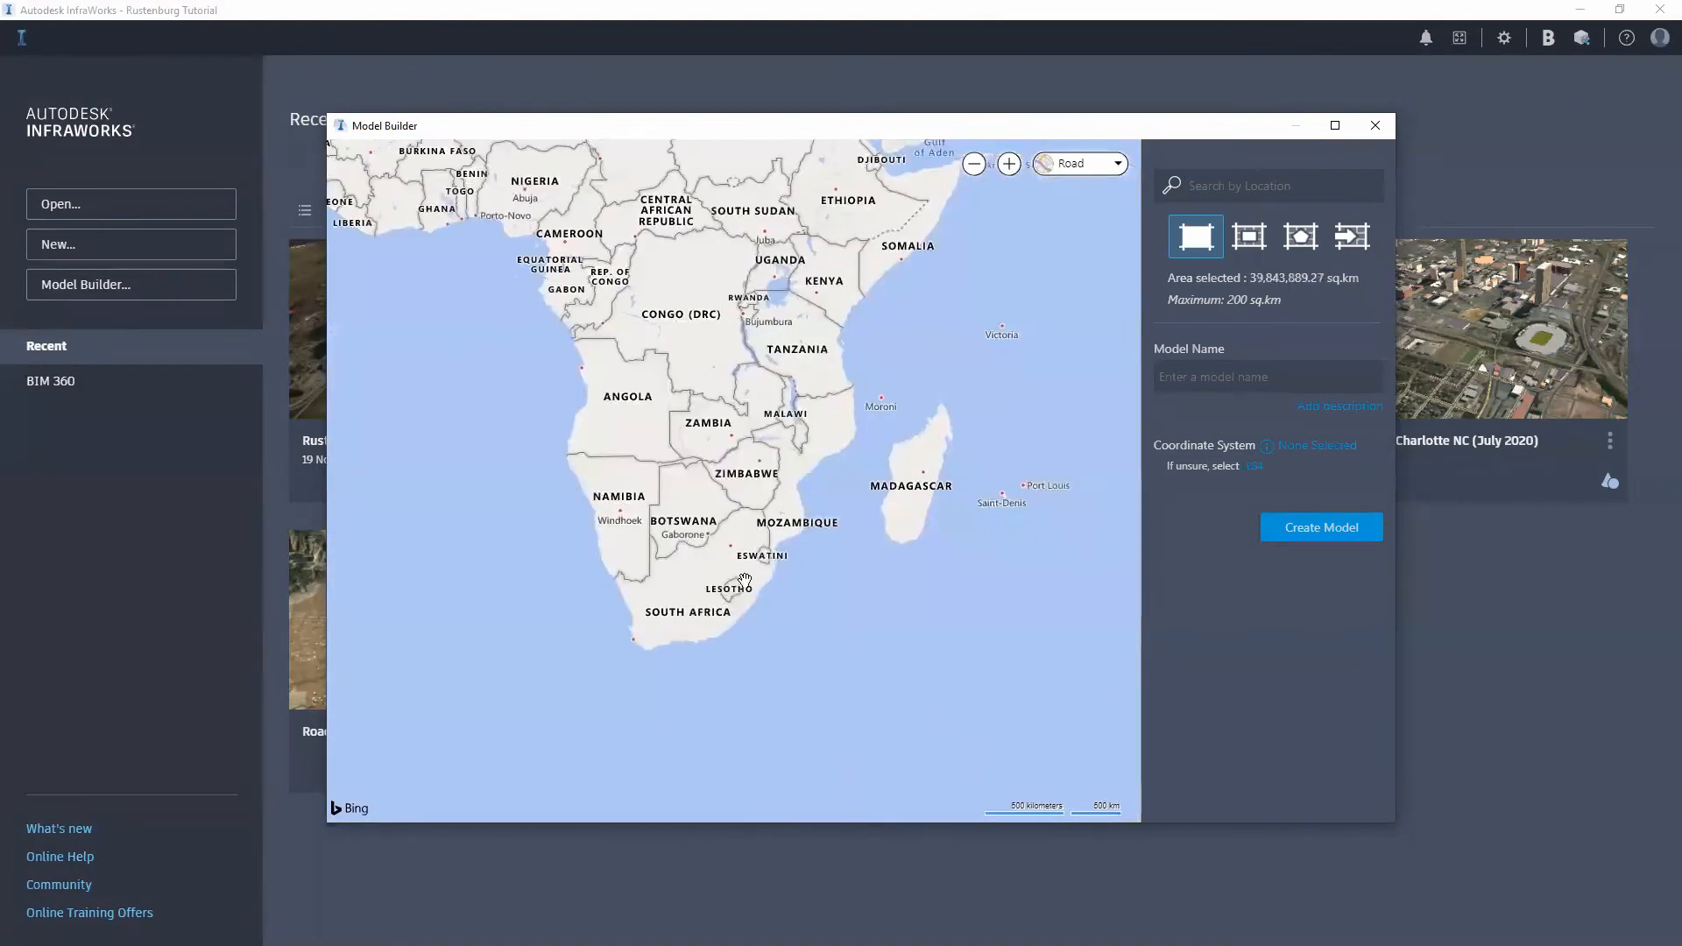
pyautogui.moveTo(820, 429); pyautogui.dragTo(848, 526)
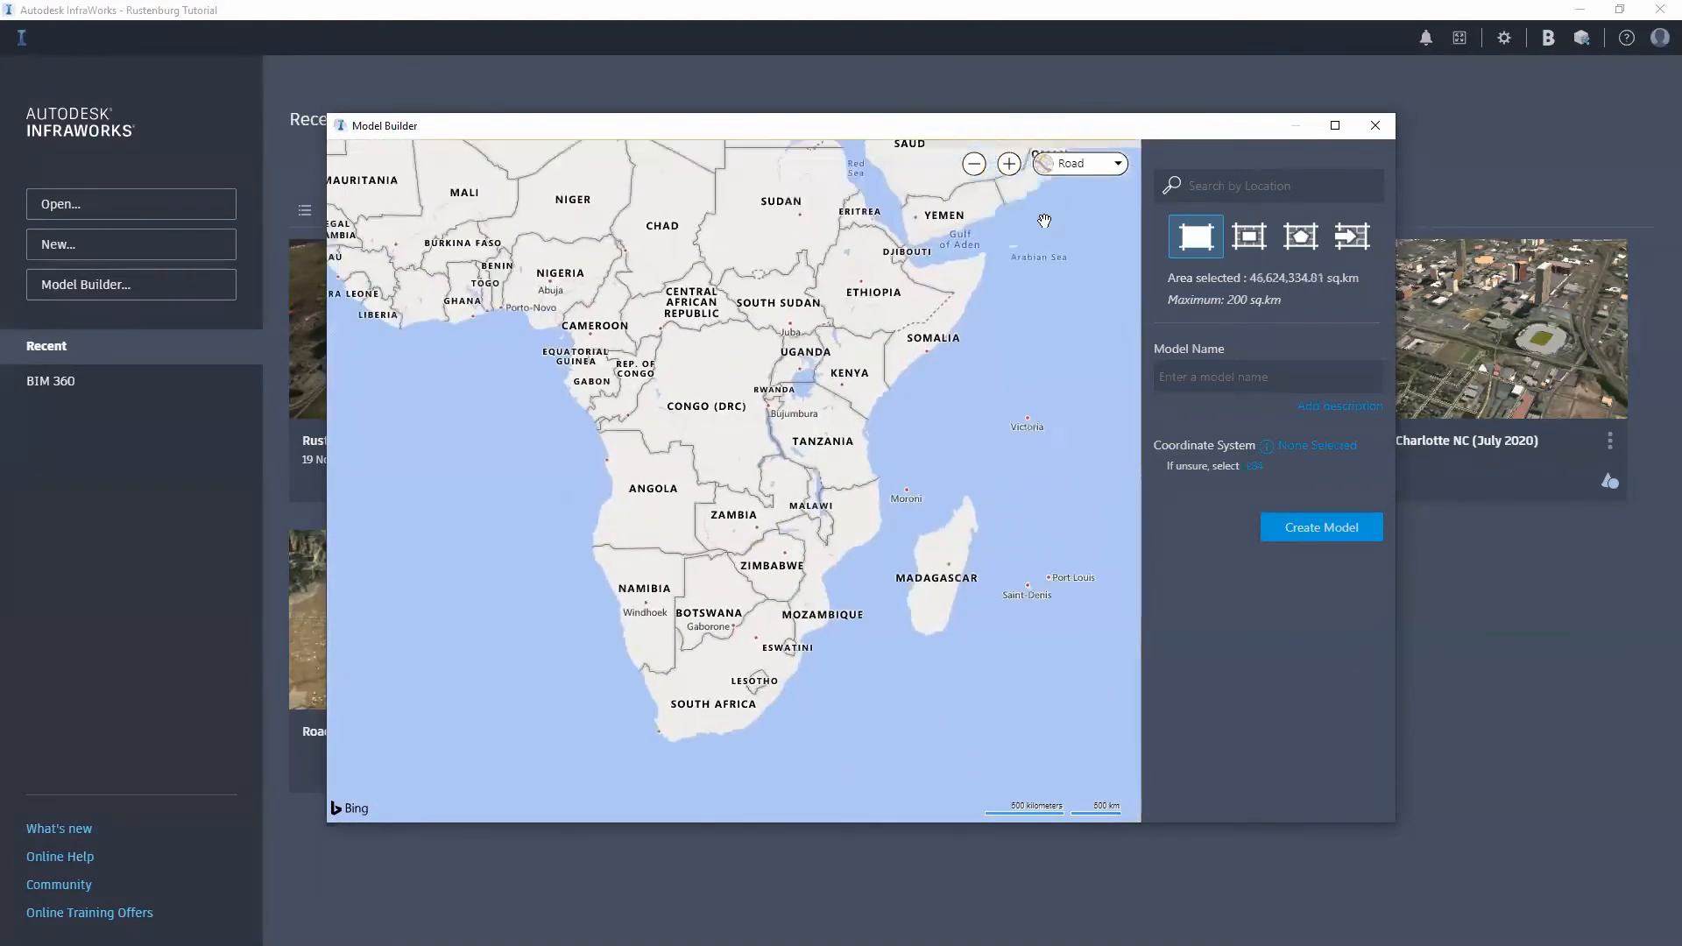
pyautogui.click(973, 164)
pyautogui.click(1009, 164)
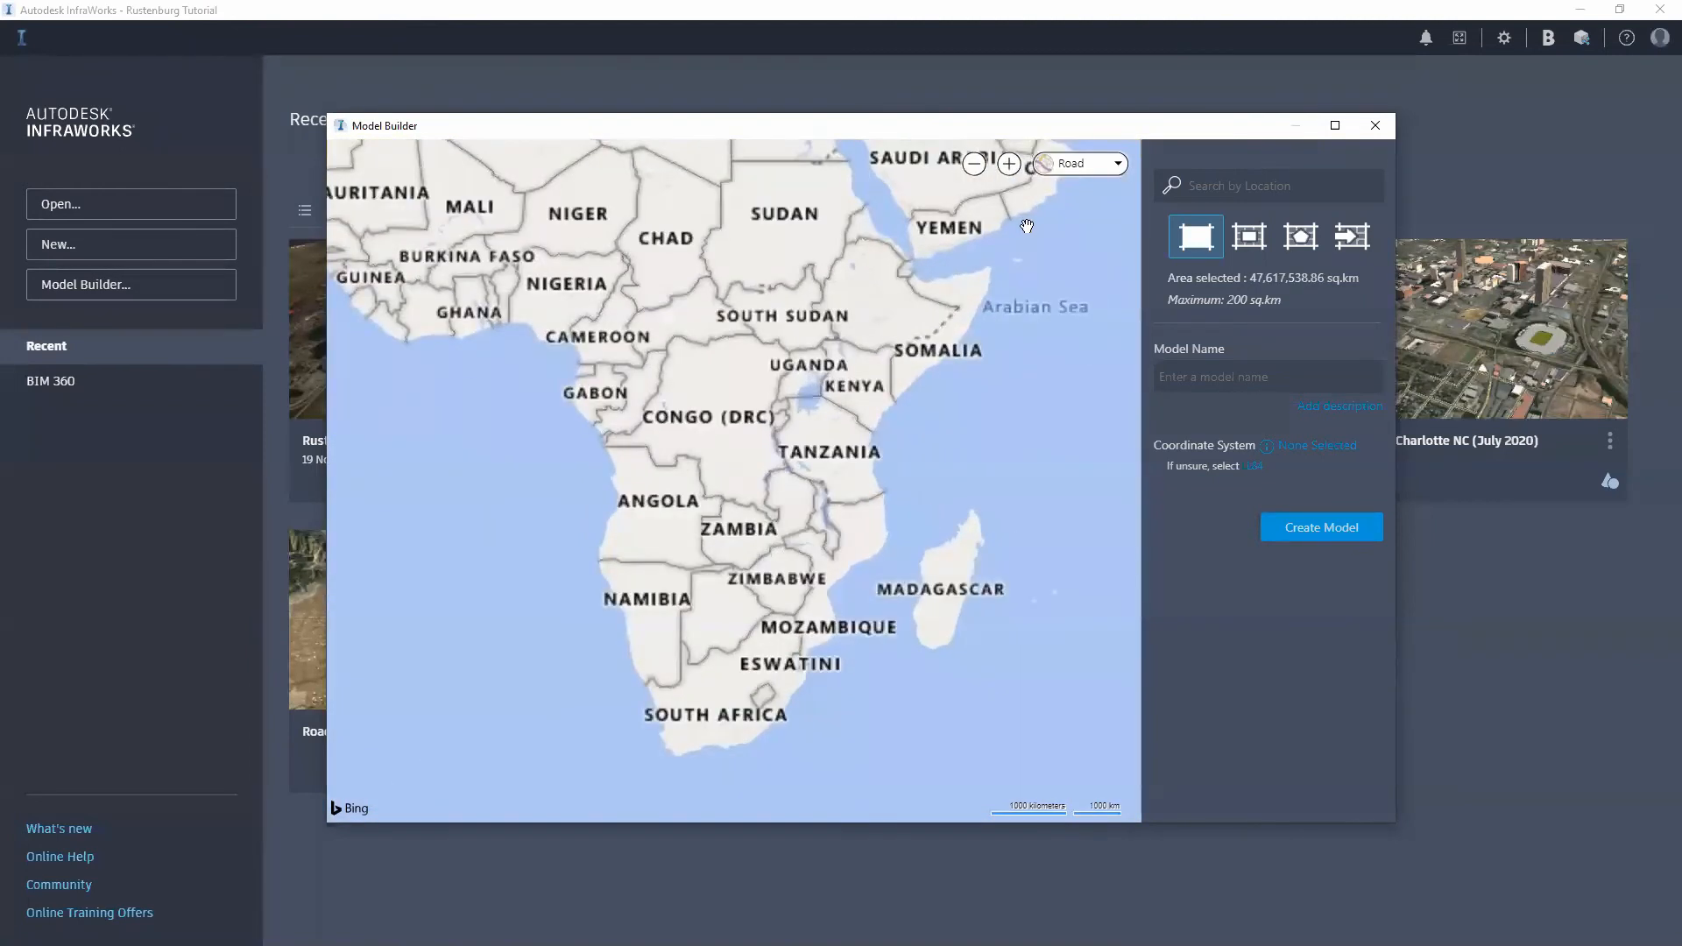
# Step: Switch the Model Builder map to the Aerial style and zoom in on the Johannesburg and Pretoria region of South Africa
pyautogui.click(1059, 164)
pyautogui.click(1058, 164)
pyautogui.click(1087, 165)
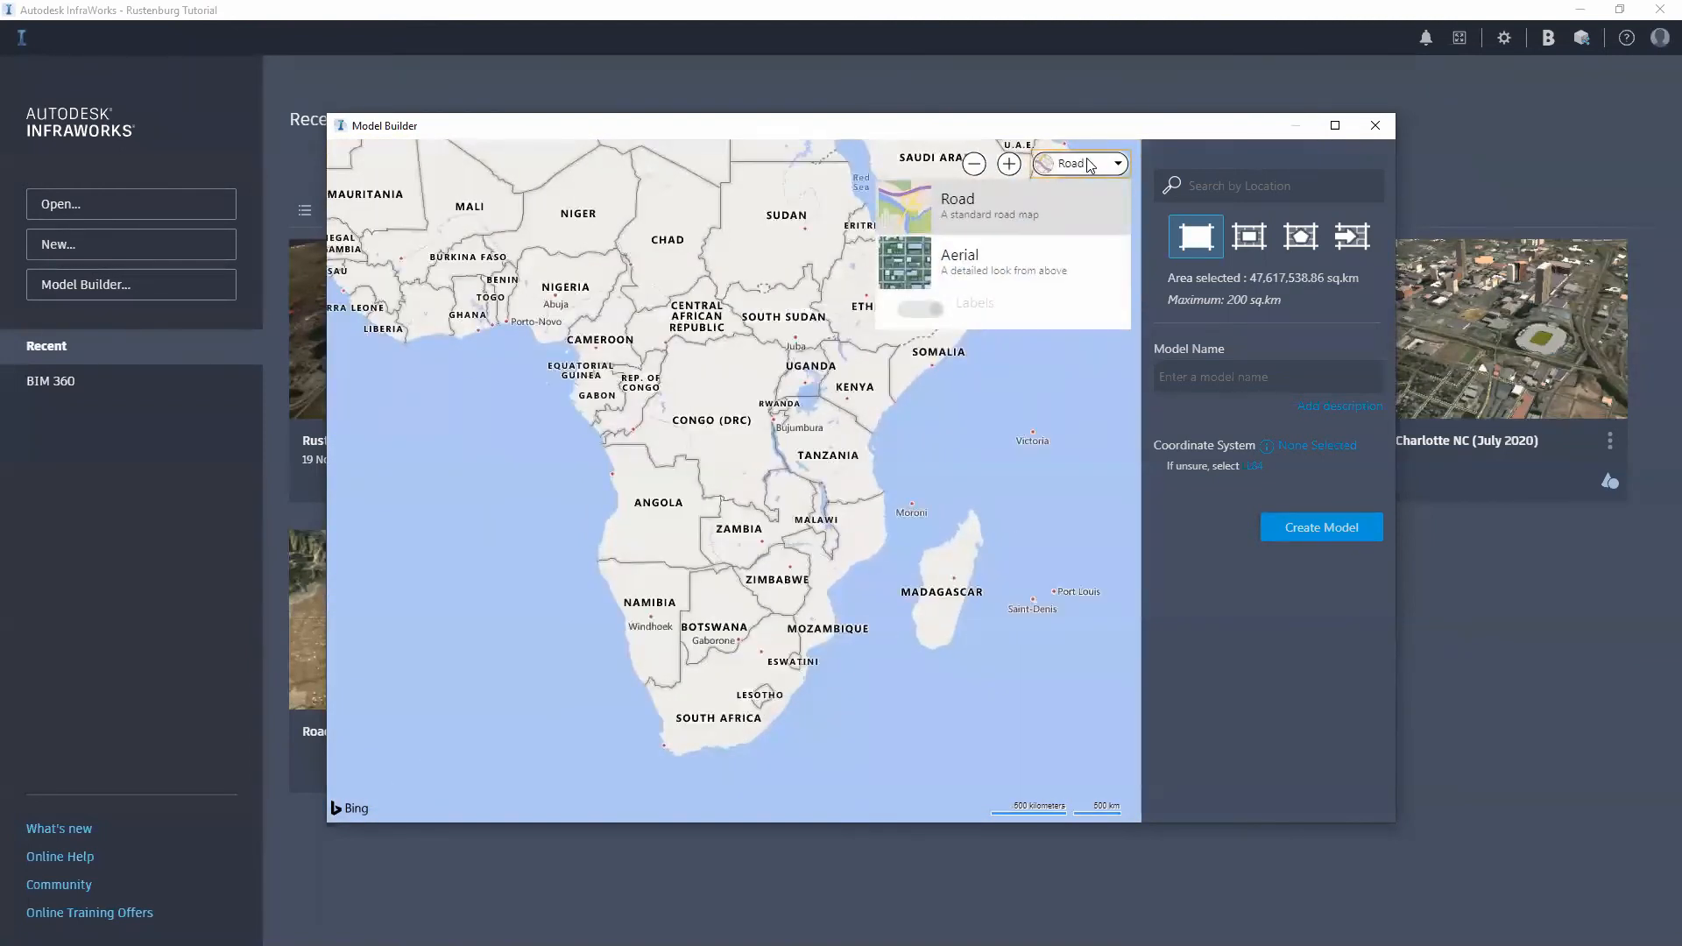
pyautogui.click(992, 272)
pyautogui.moveTo(739, 705); pyautogui.dragTo(740, 579)
pyautogui.scroll(5, 740, 578)
pyautogui.scroll(2, 825, 517)
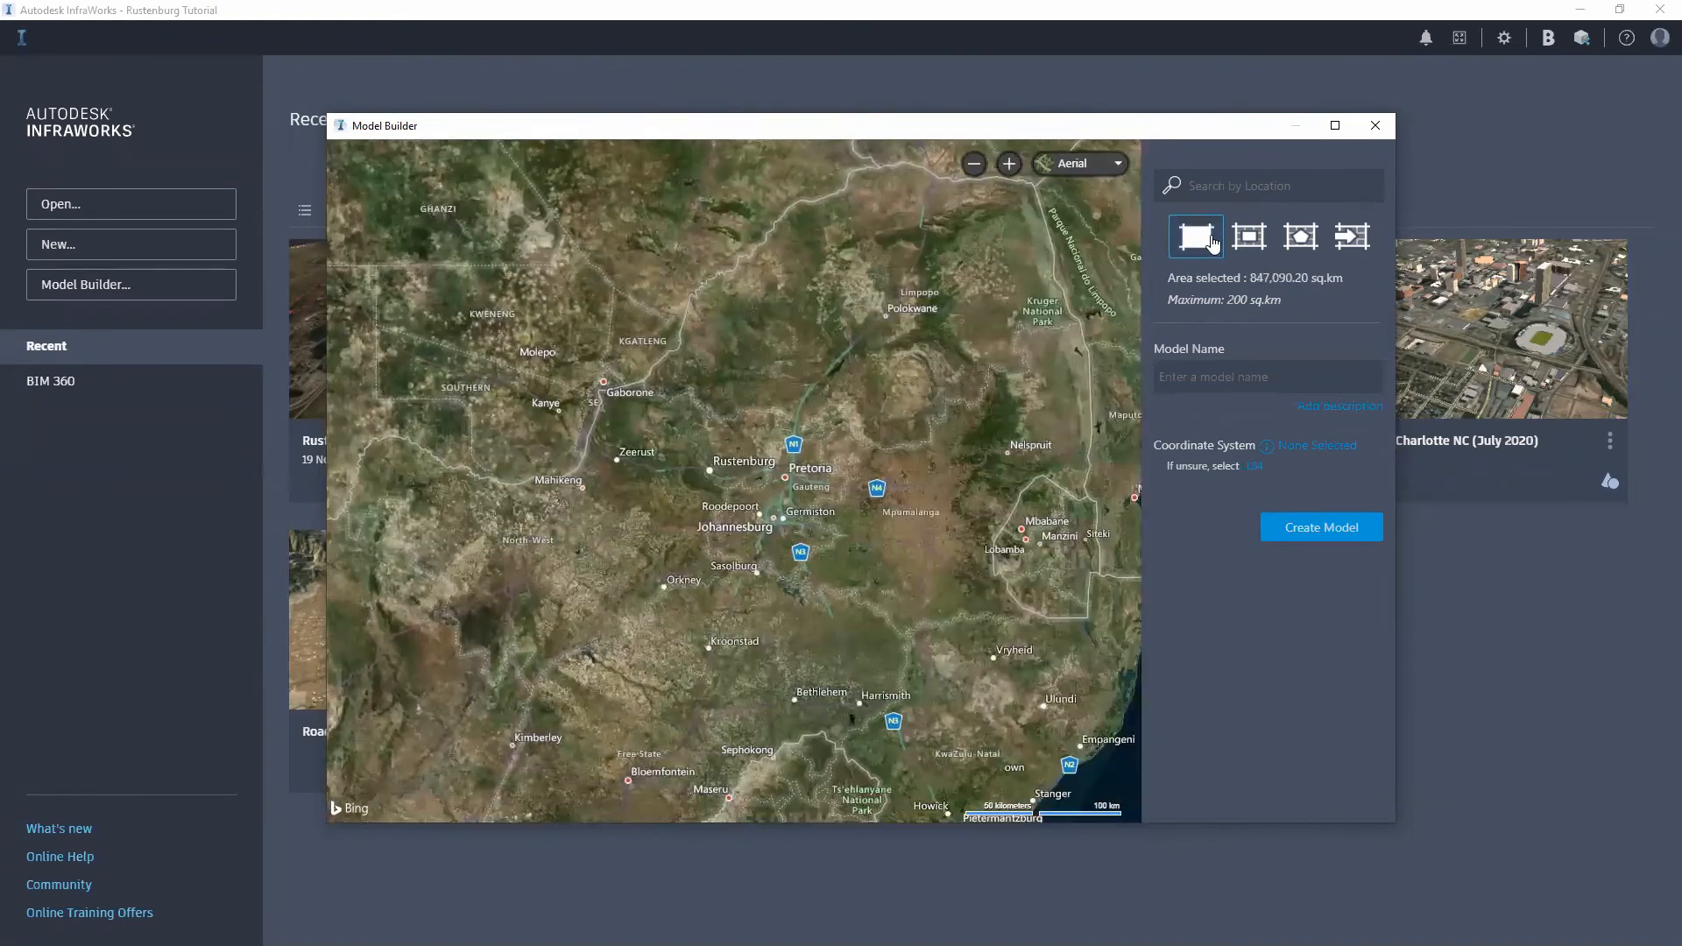
# Step: Search the map for Rustenburg, South Africa, and zoom in on the built-up area around Tlhabane and the railway
pyautogui.click(1215, 187)
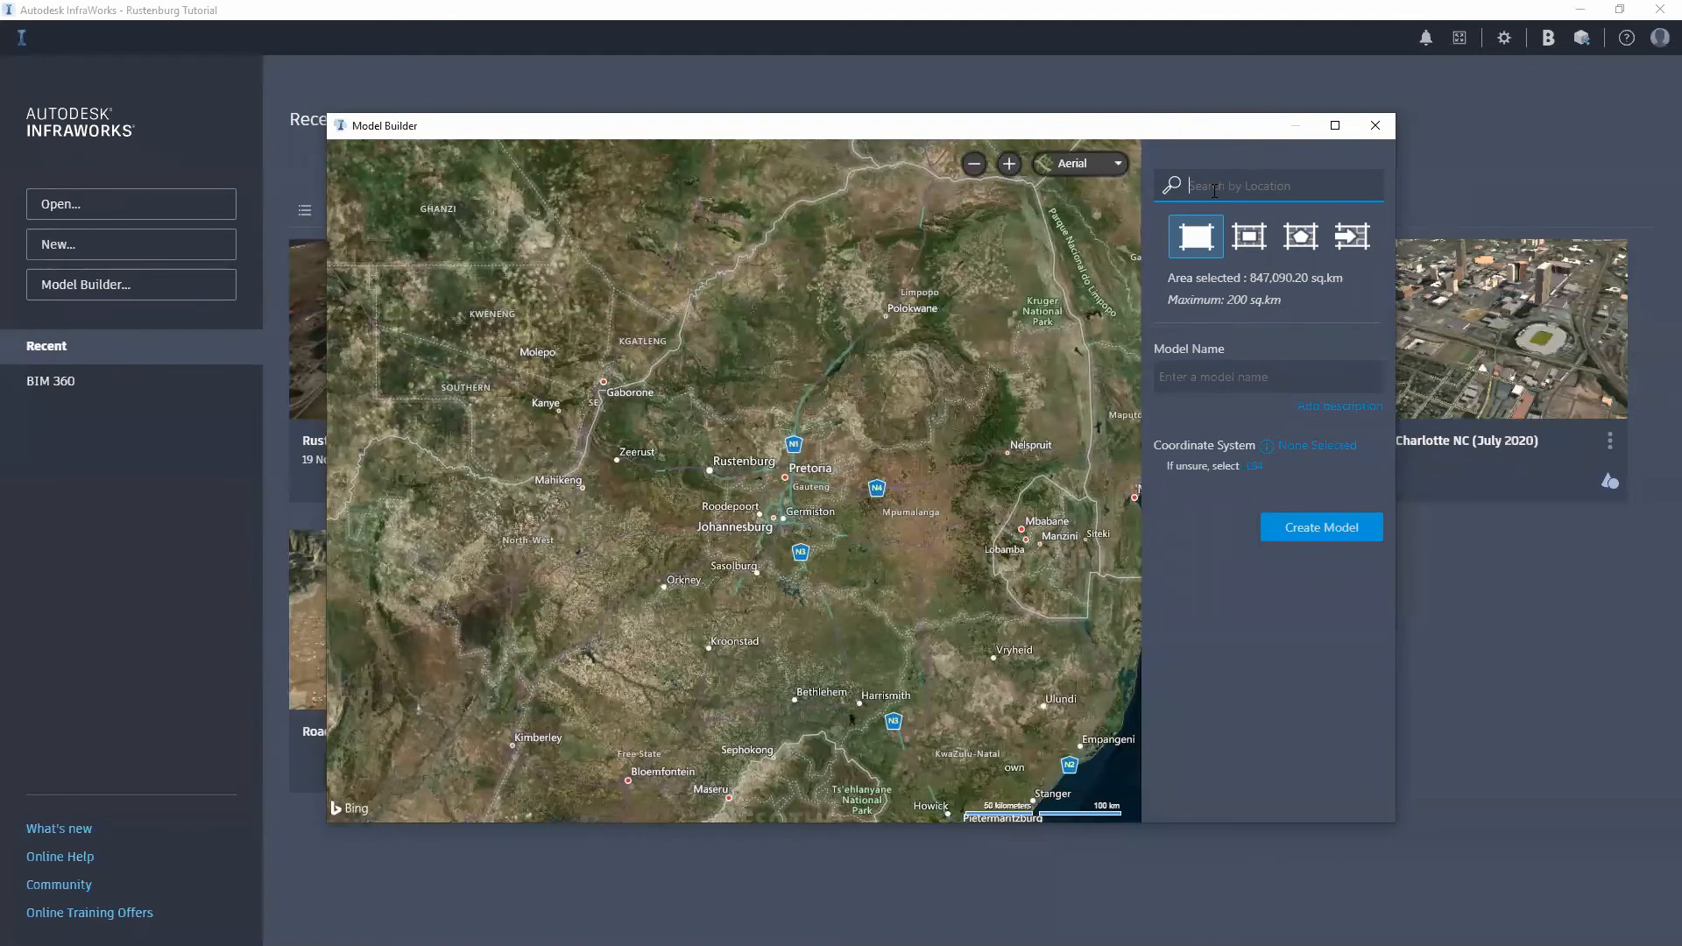
pyautogui.write('rust')
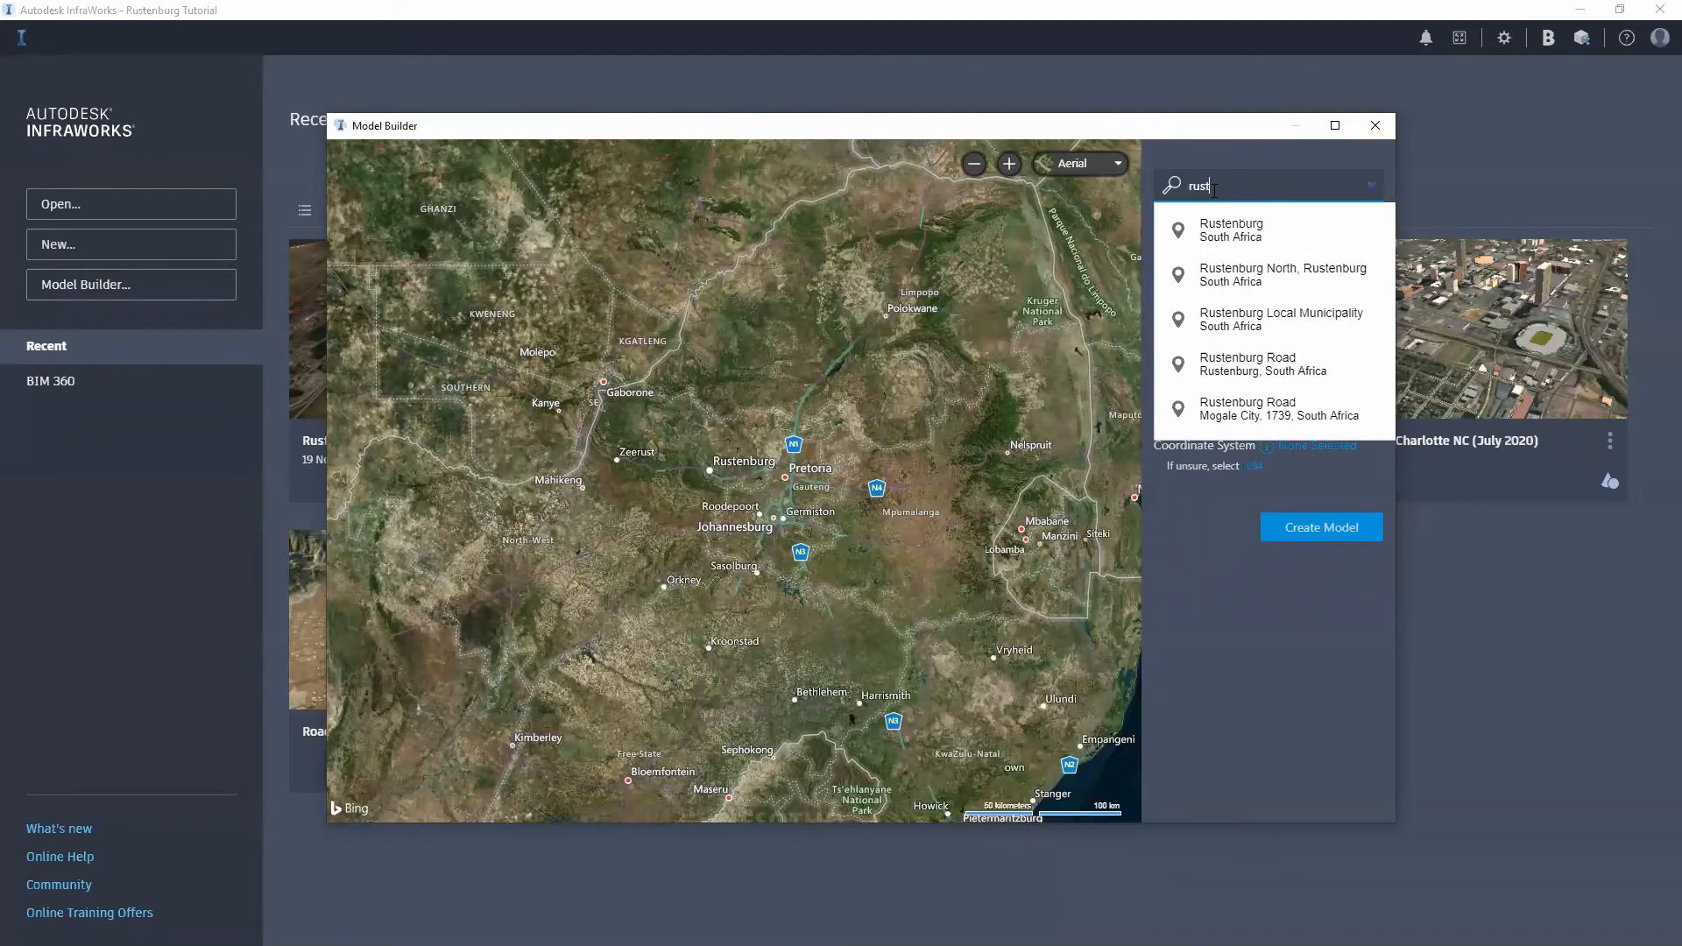
pyautogui.click(1230, 232)
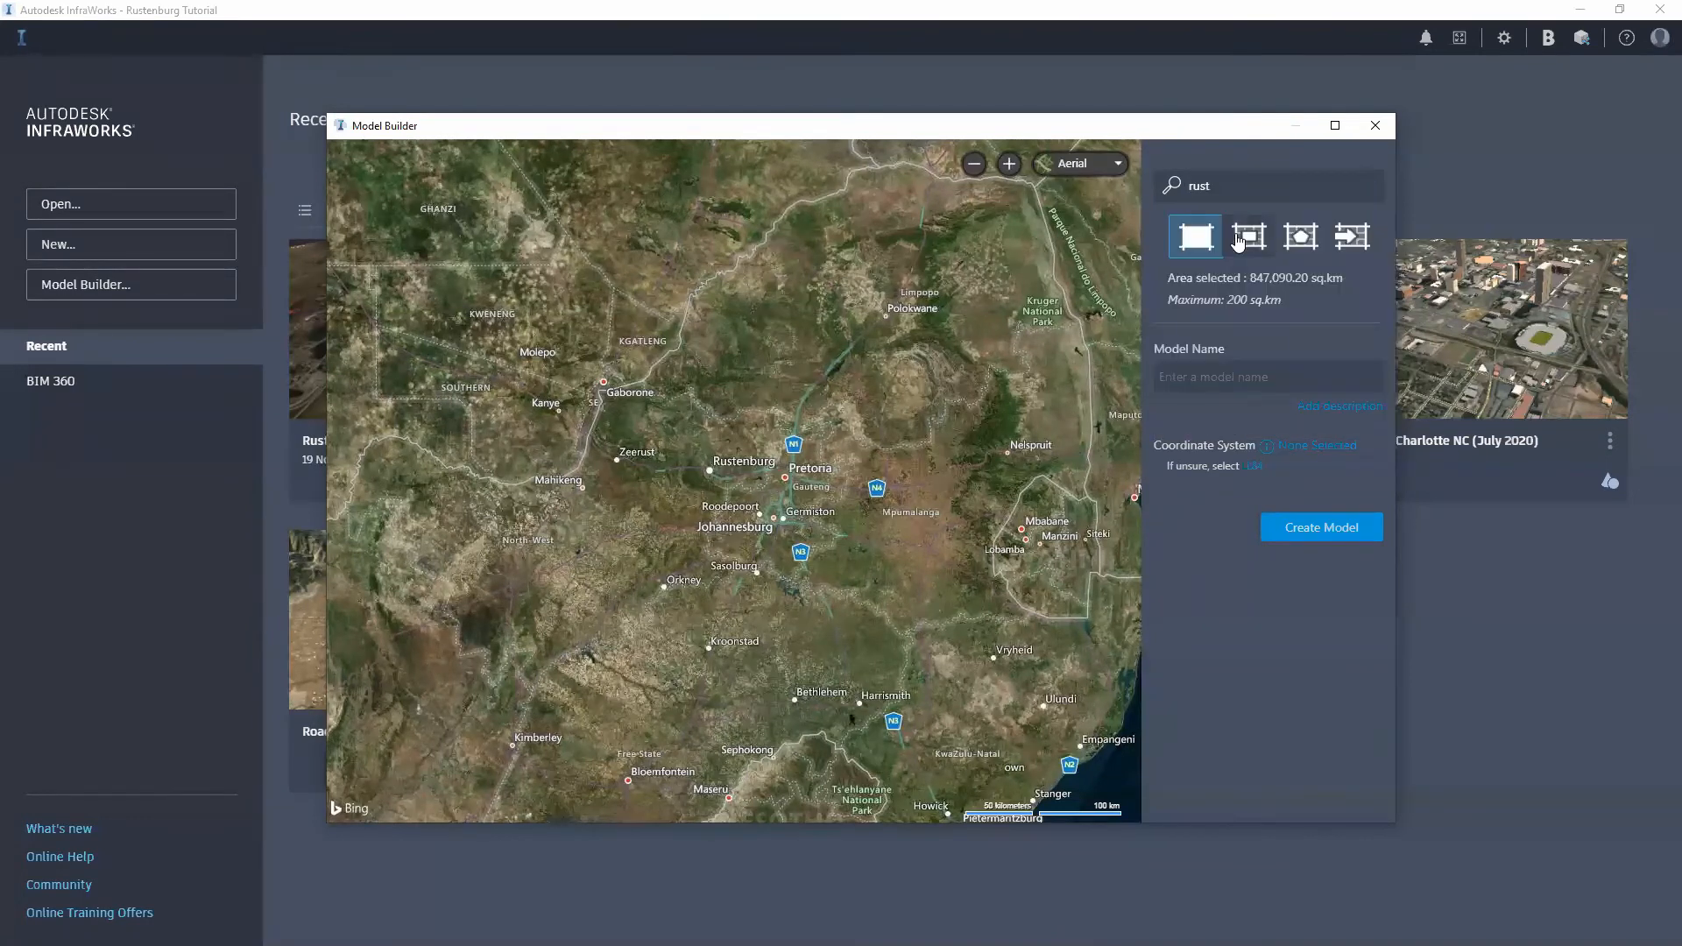
pyautogui.scroll(3, 740, 466)
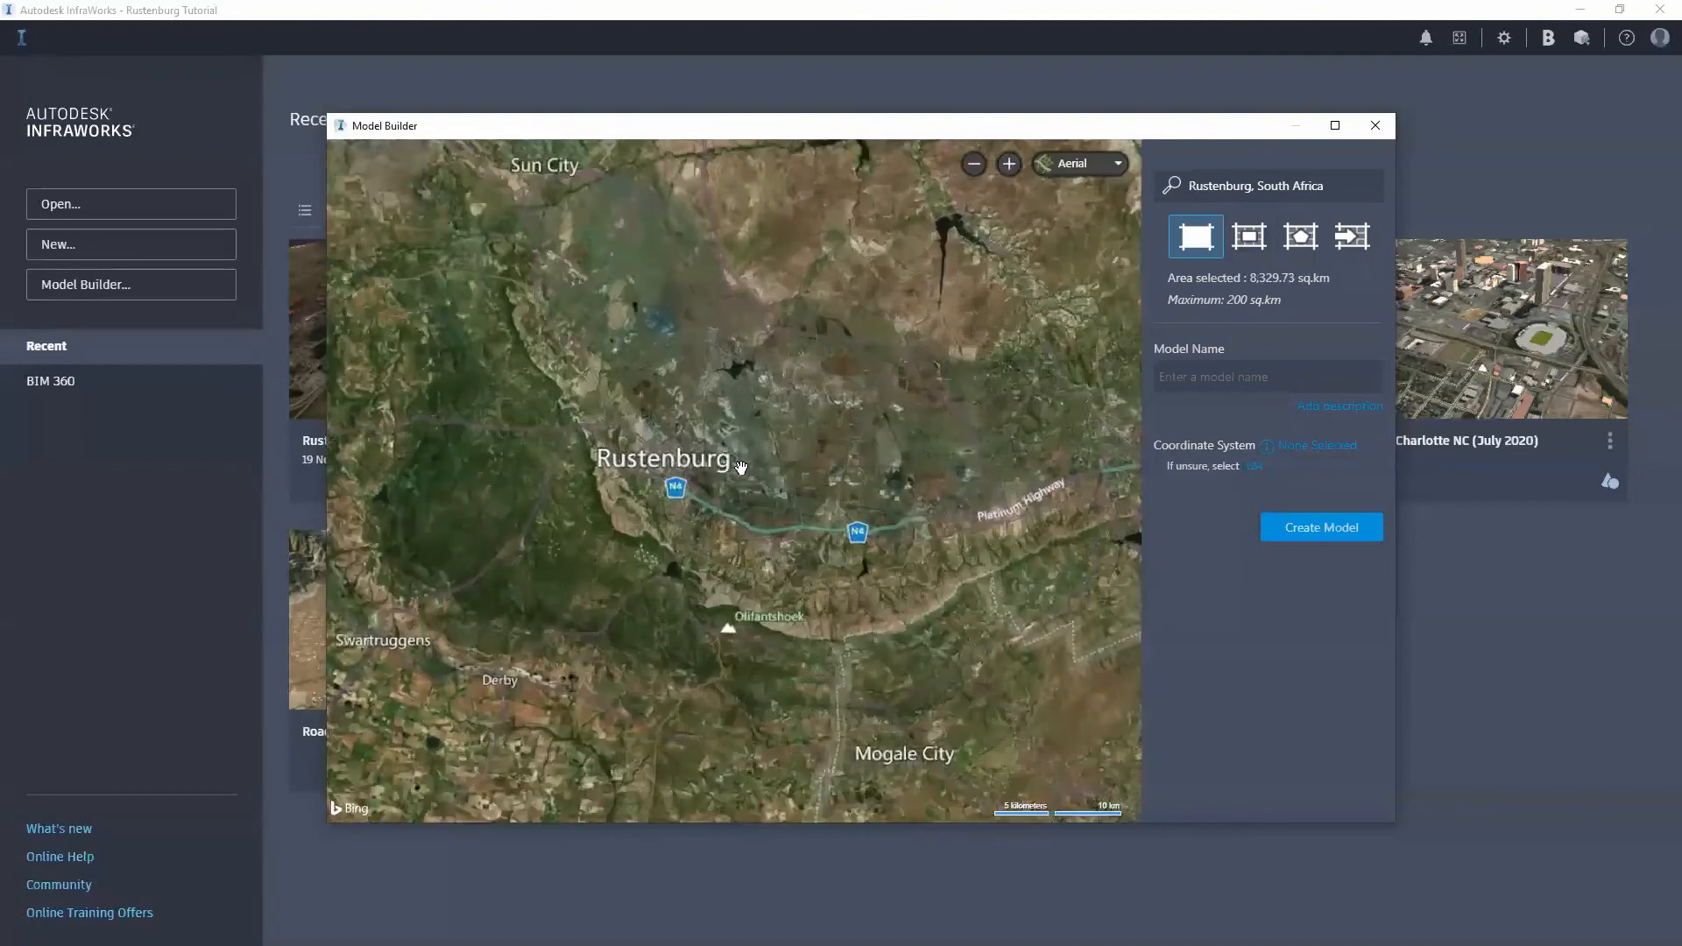
pyautogui.moveTo(465, 349); pyautogui.dragTo(567, 391)
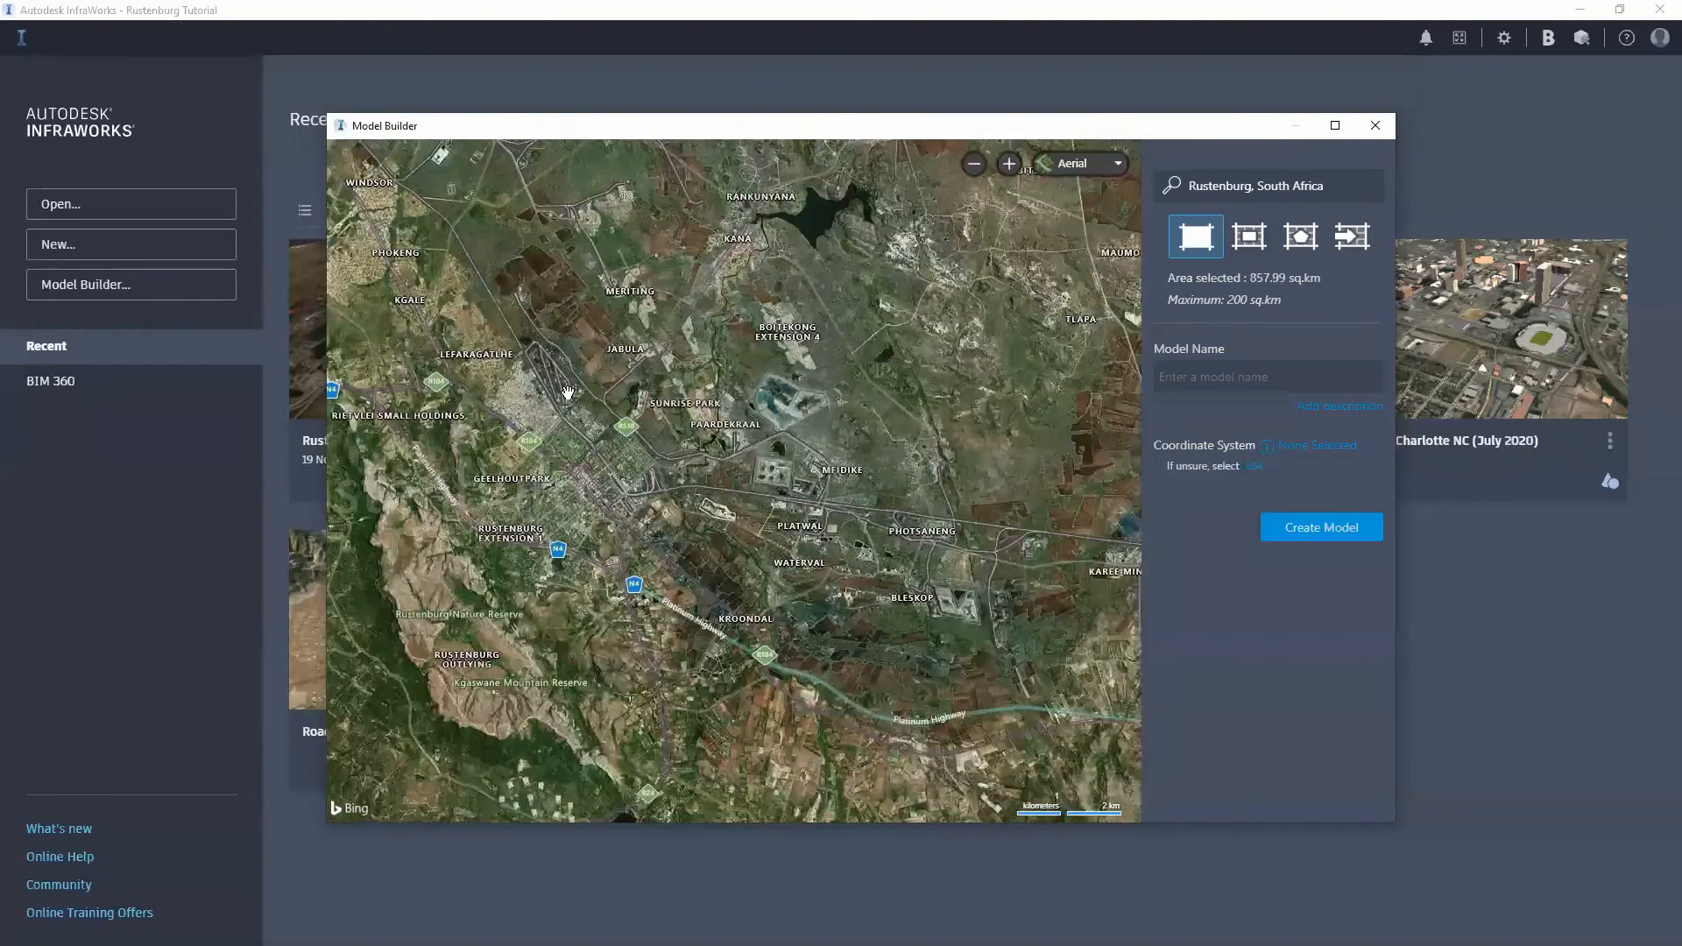
pyautogui.scroll(1, 561, 382)
pyautogui.scroll(1, 654, 435)
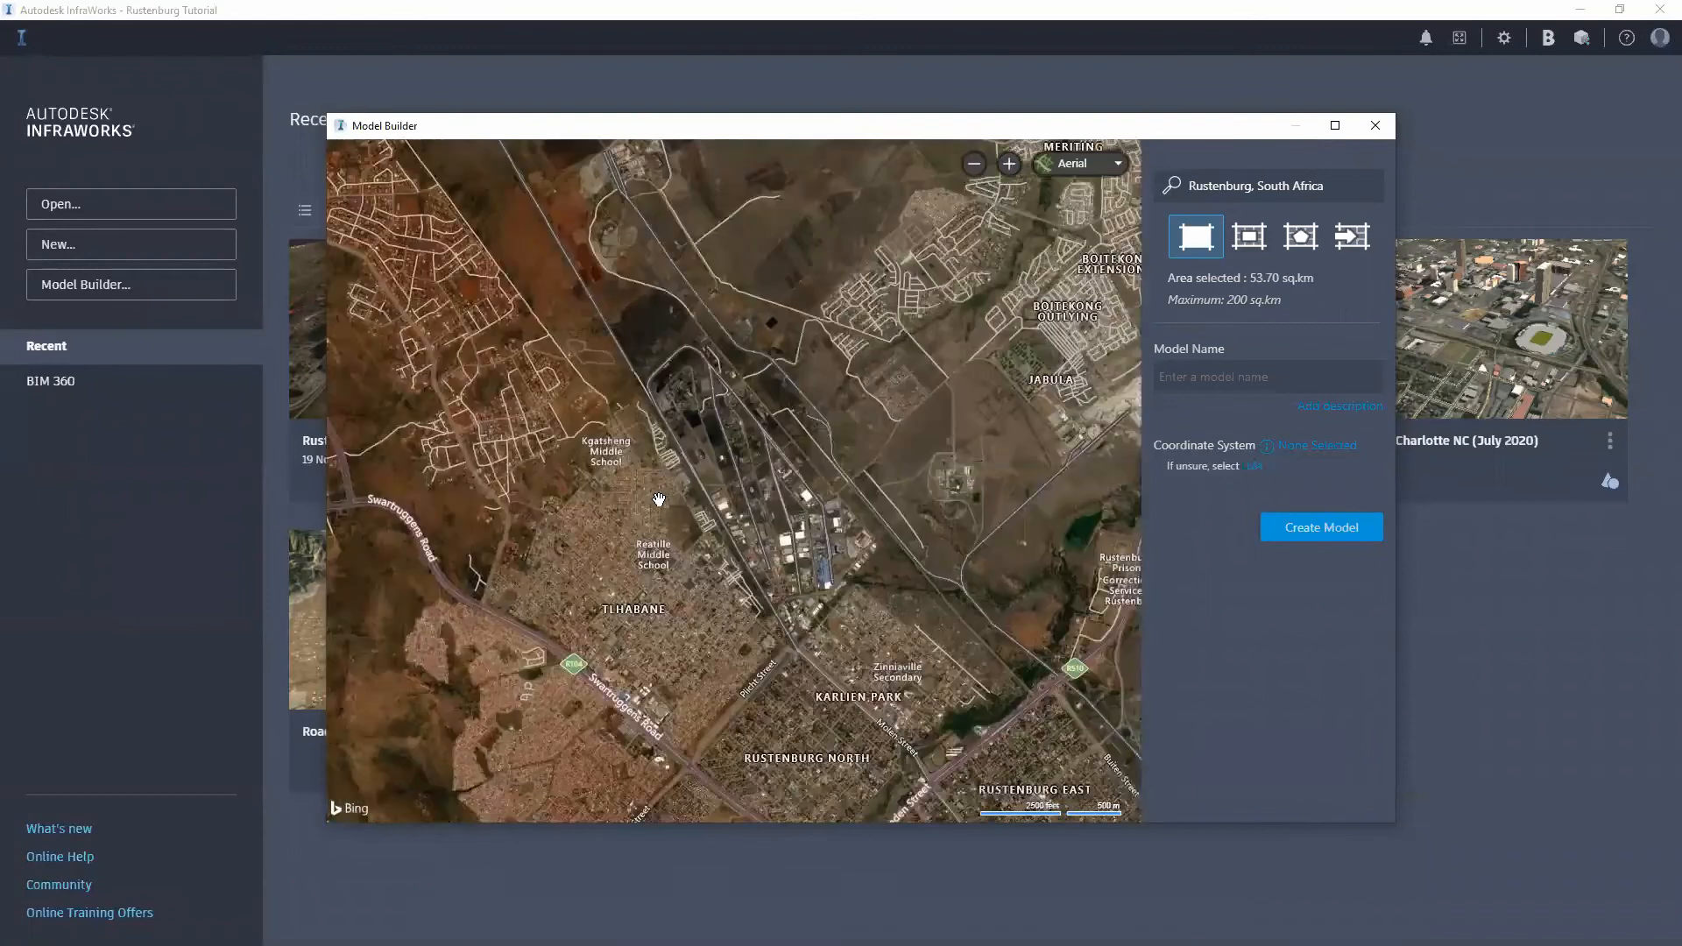
pyautogui.scroll(1, 657, 446)
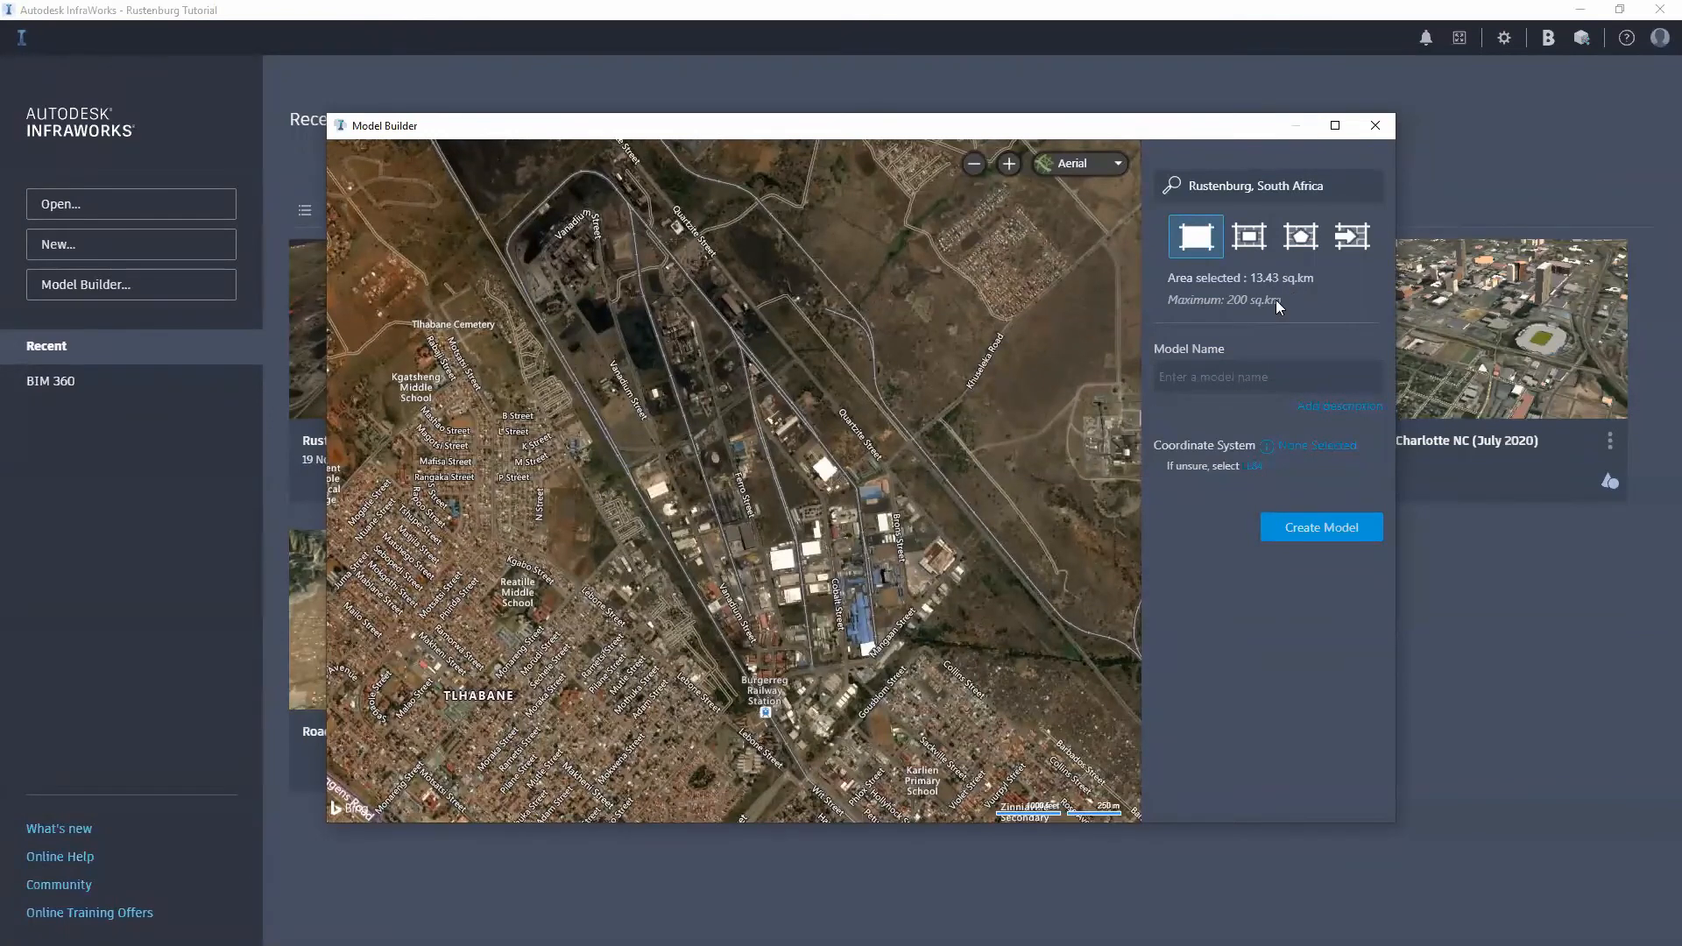
# Step: Draw a rectangular area of interest of about 10 sq km, and replace it with a drawn polygon of about 4.2 sq km
pyautogui.click(1260, 246)
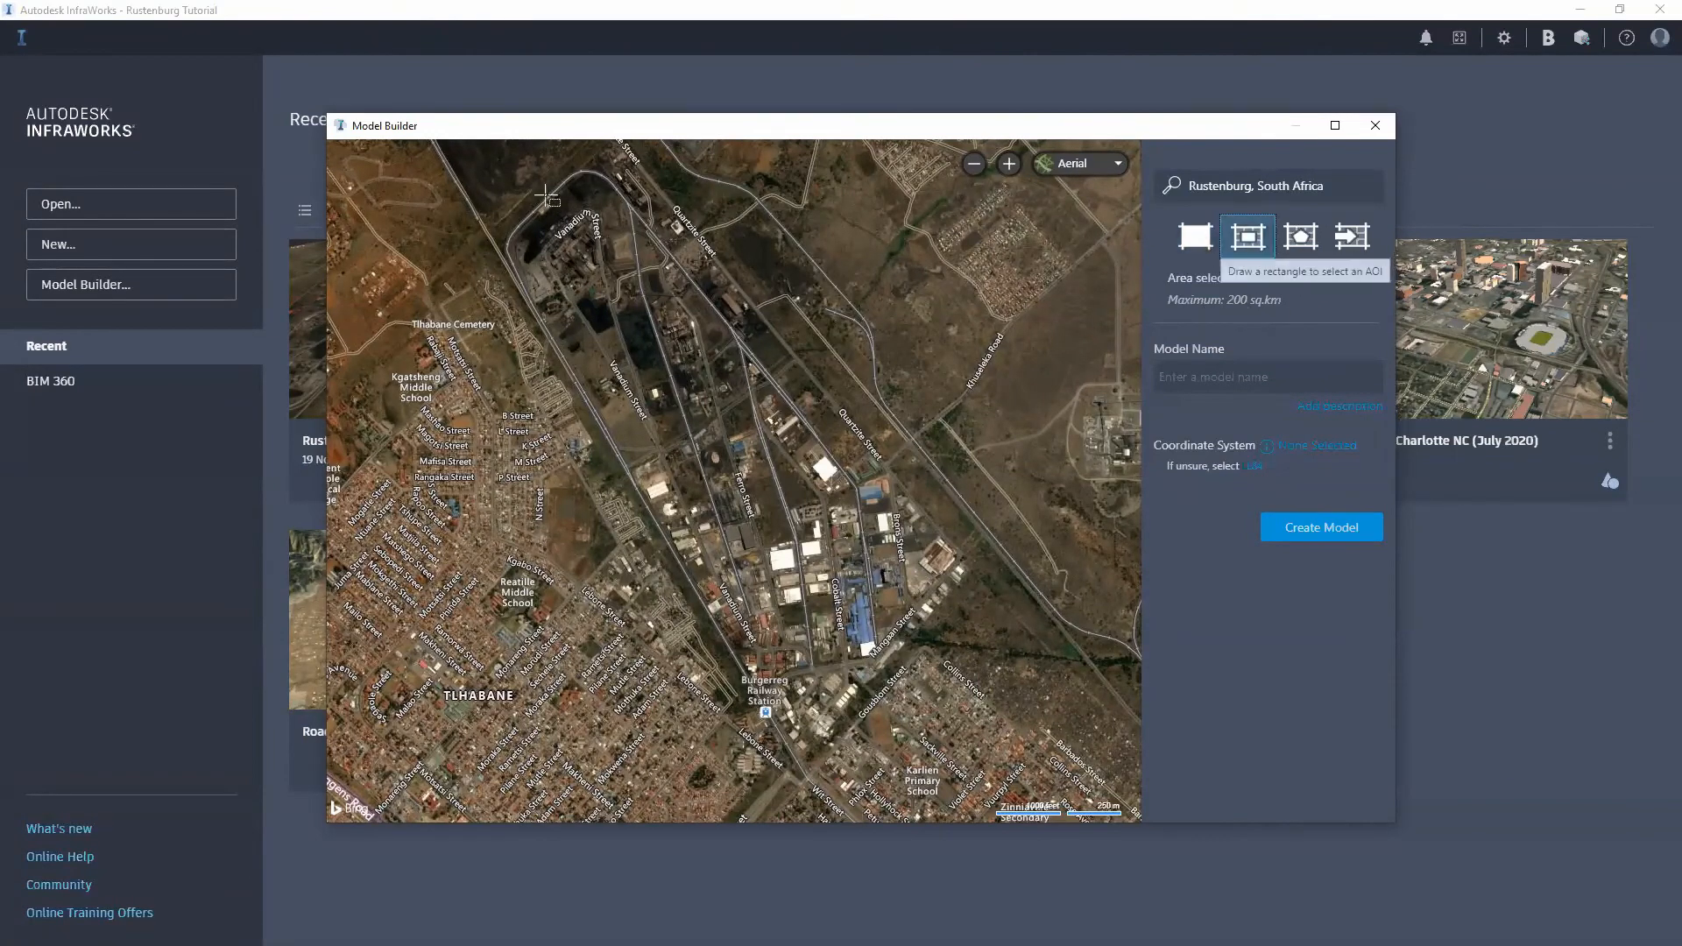
pyautogui.moveTo(398, 155); pyautogui.dragTo(1098, 764)
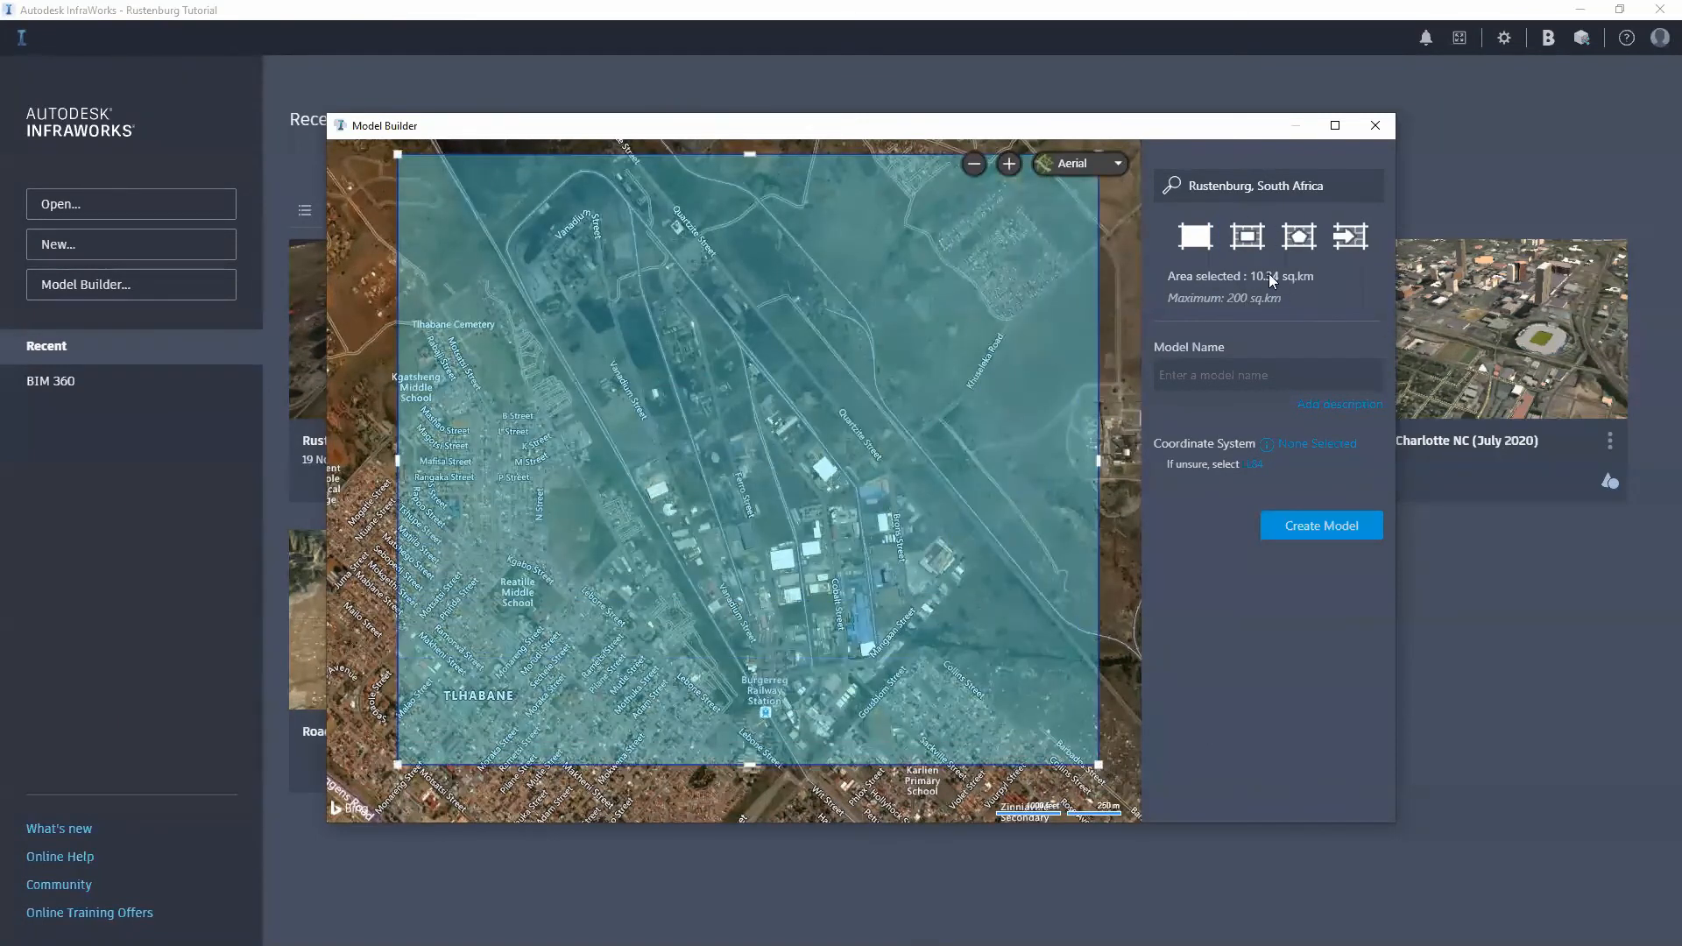
pyautogui.click(1300, 238)
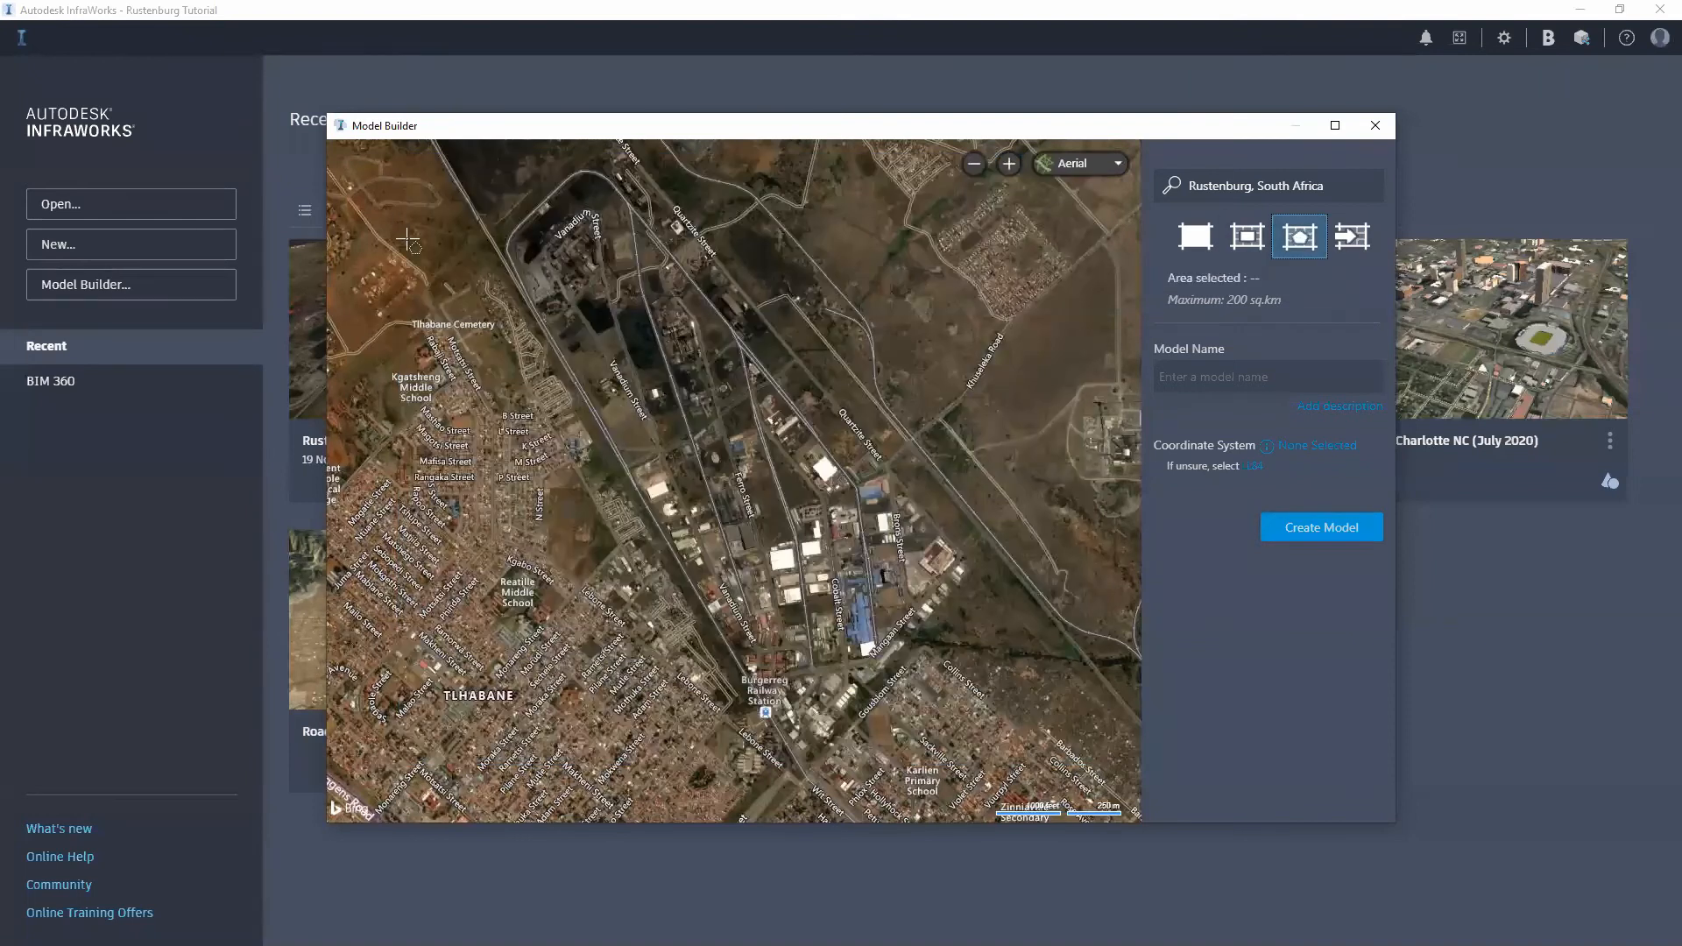
pyautogui.moveTo(479, 274); pyautogui.dragTo(481, 329)
pyautogui.click(439, 316)
pyautogui.click(564, 207)
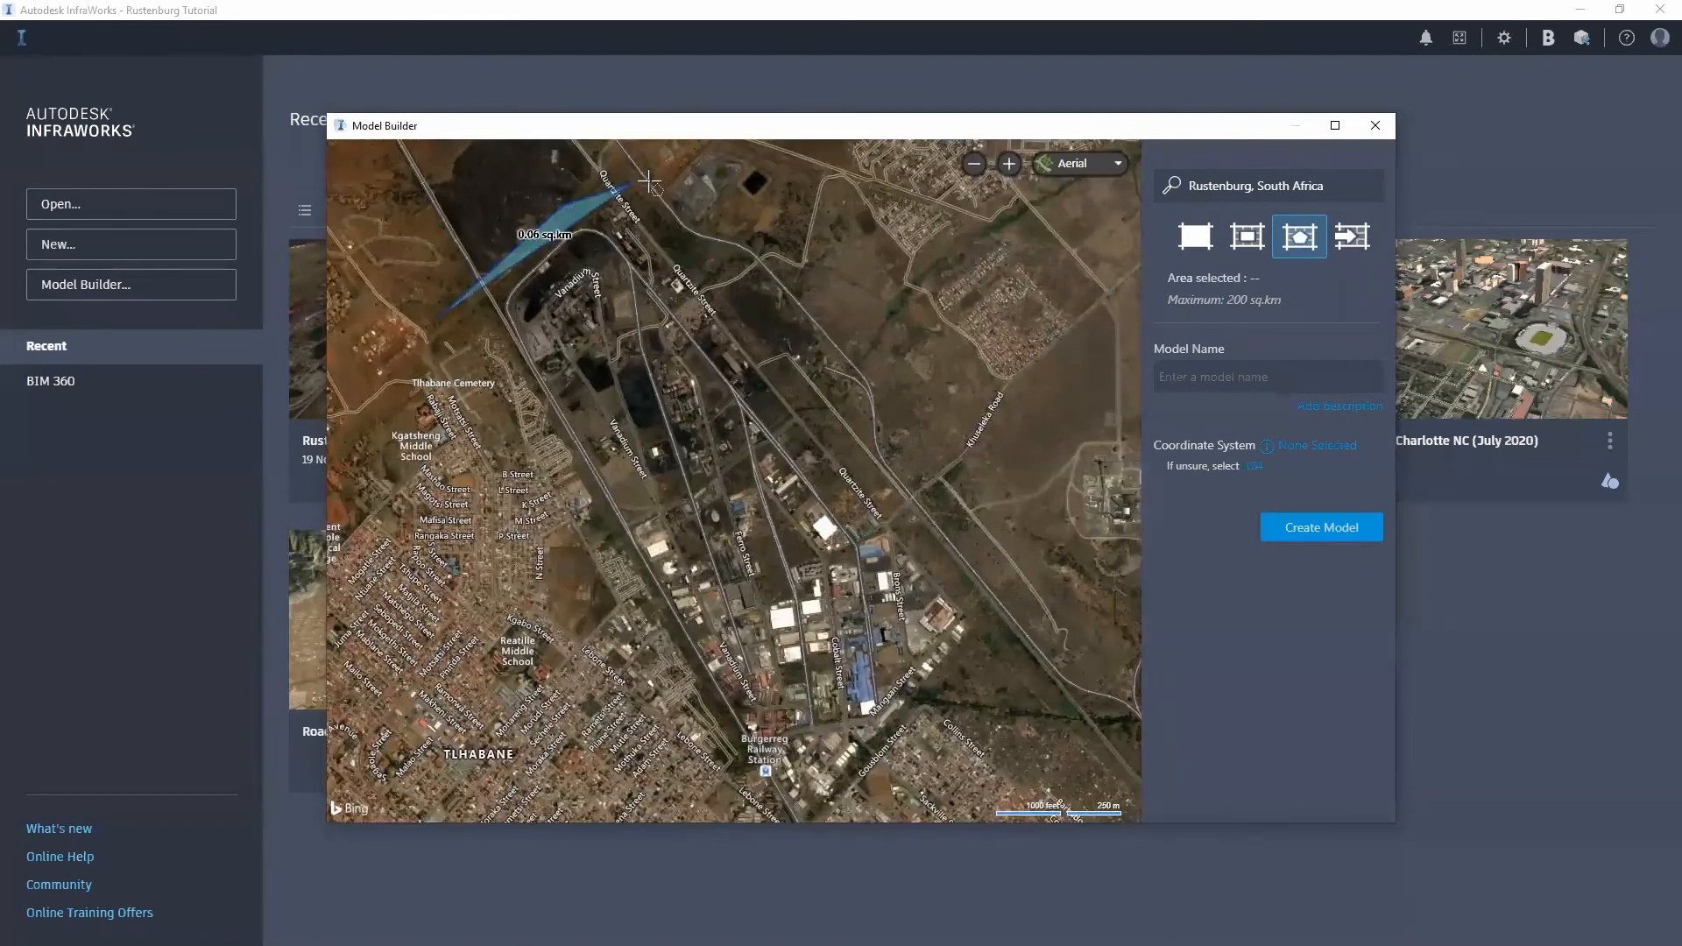
pyautogui.click(660, 182)
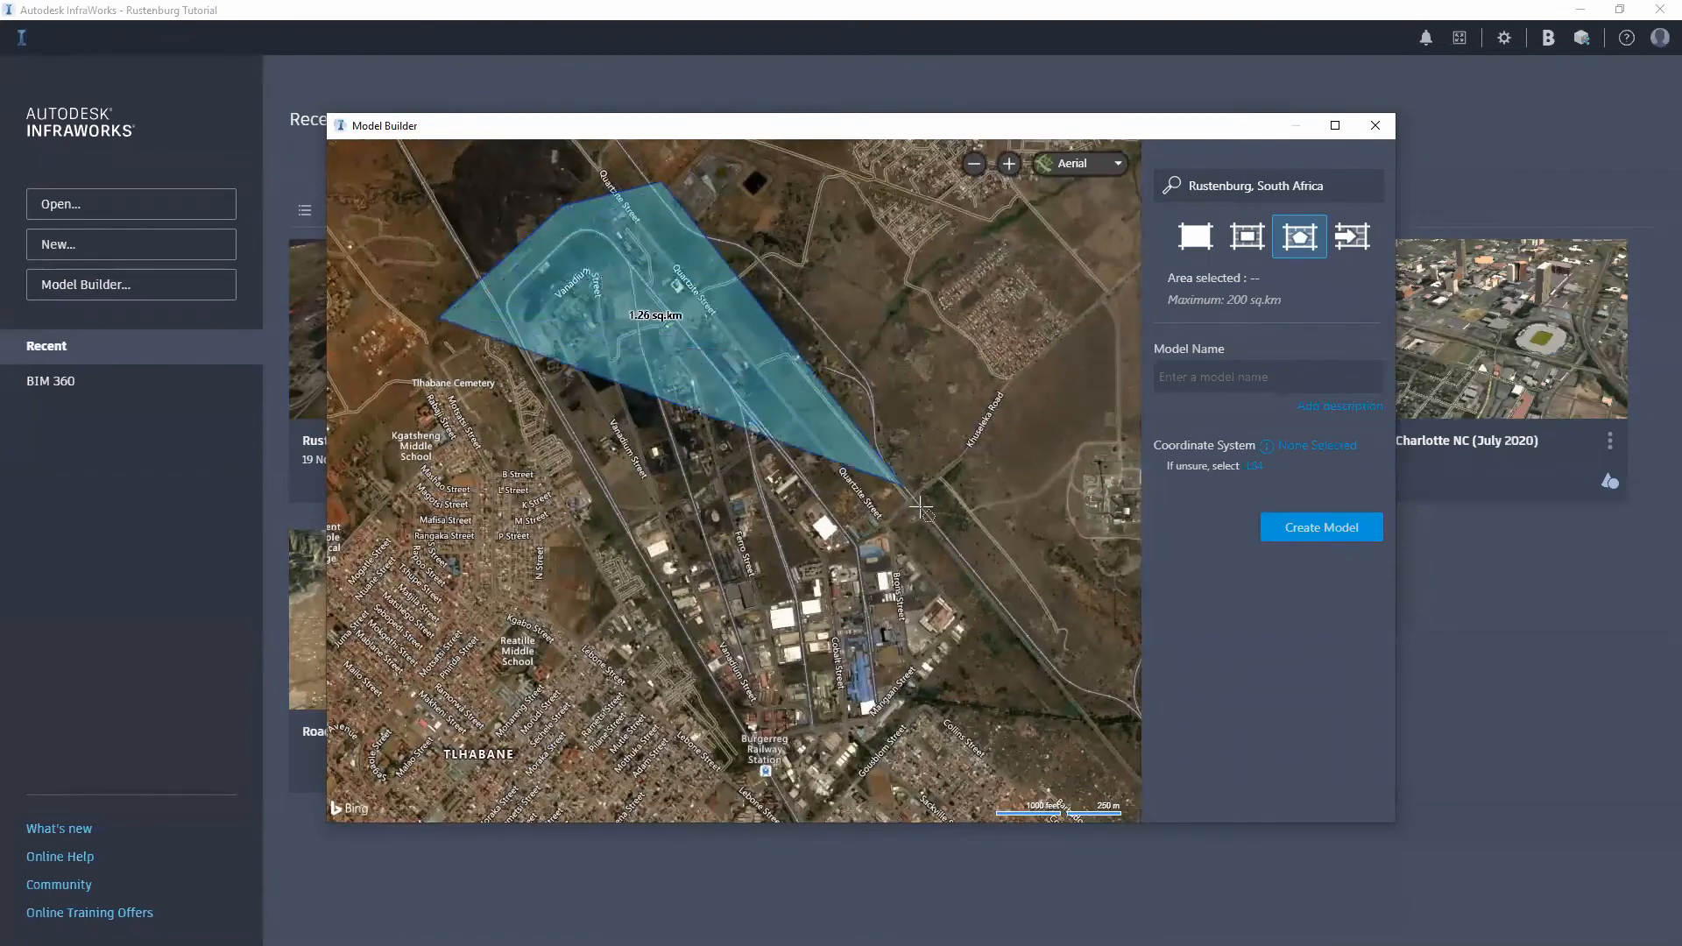
pyautogui.click(1037, 644)
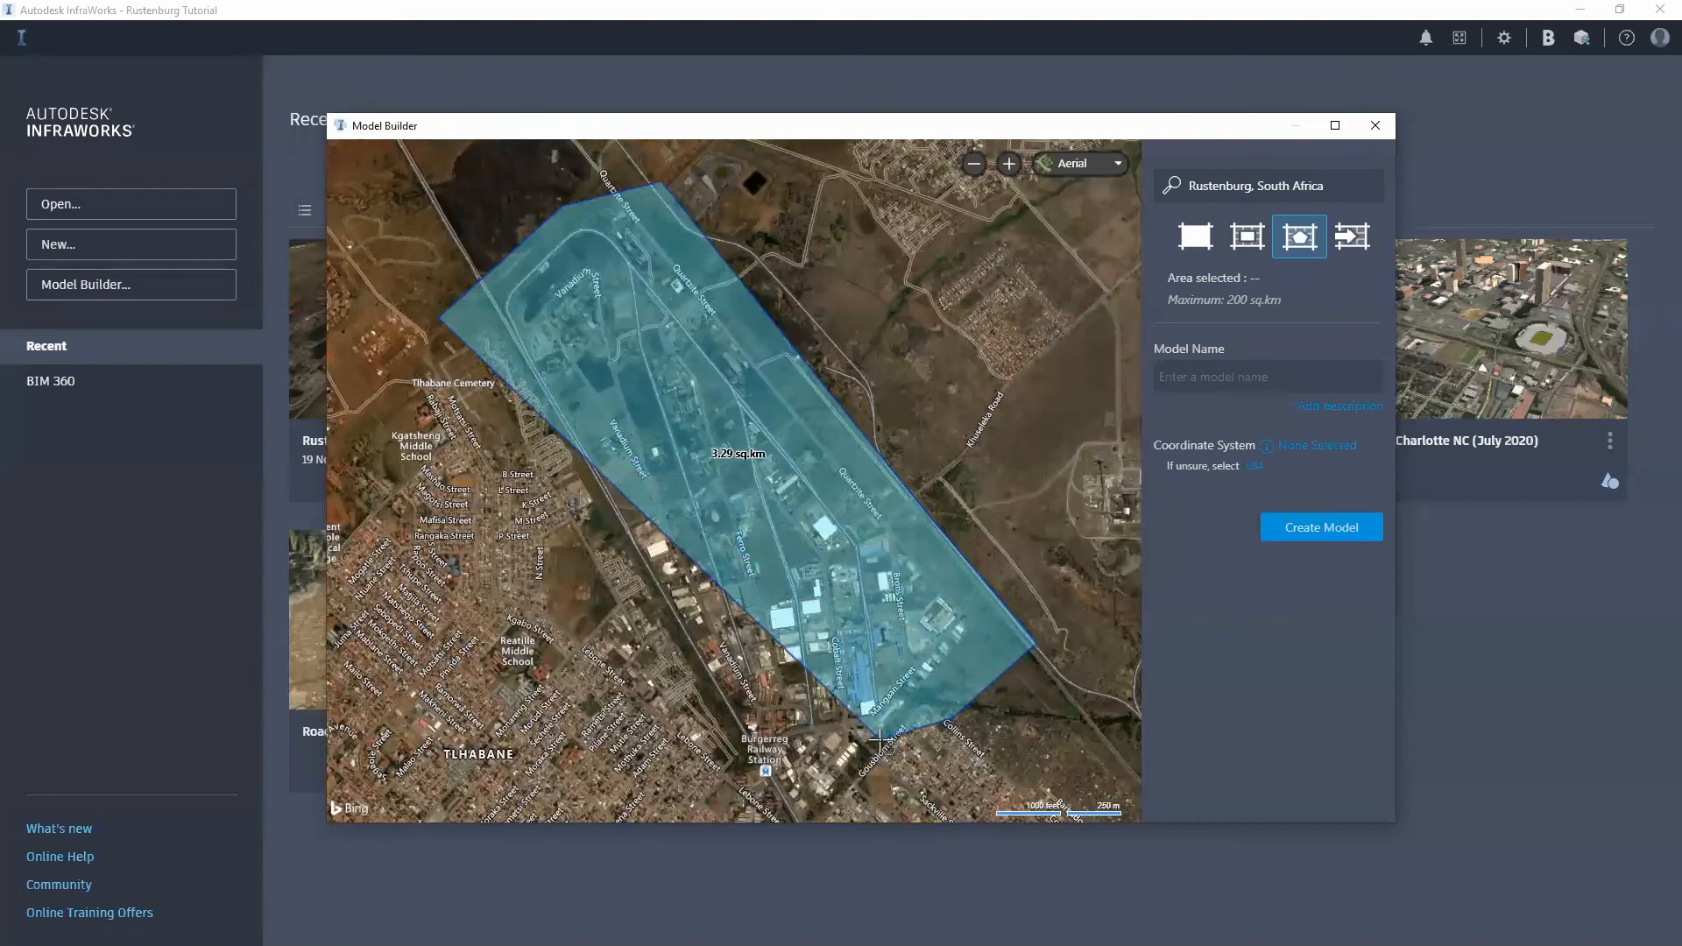
pyautogui.doubleClick(784, 820)
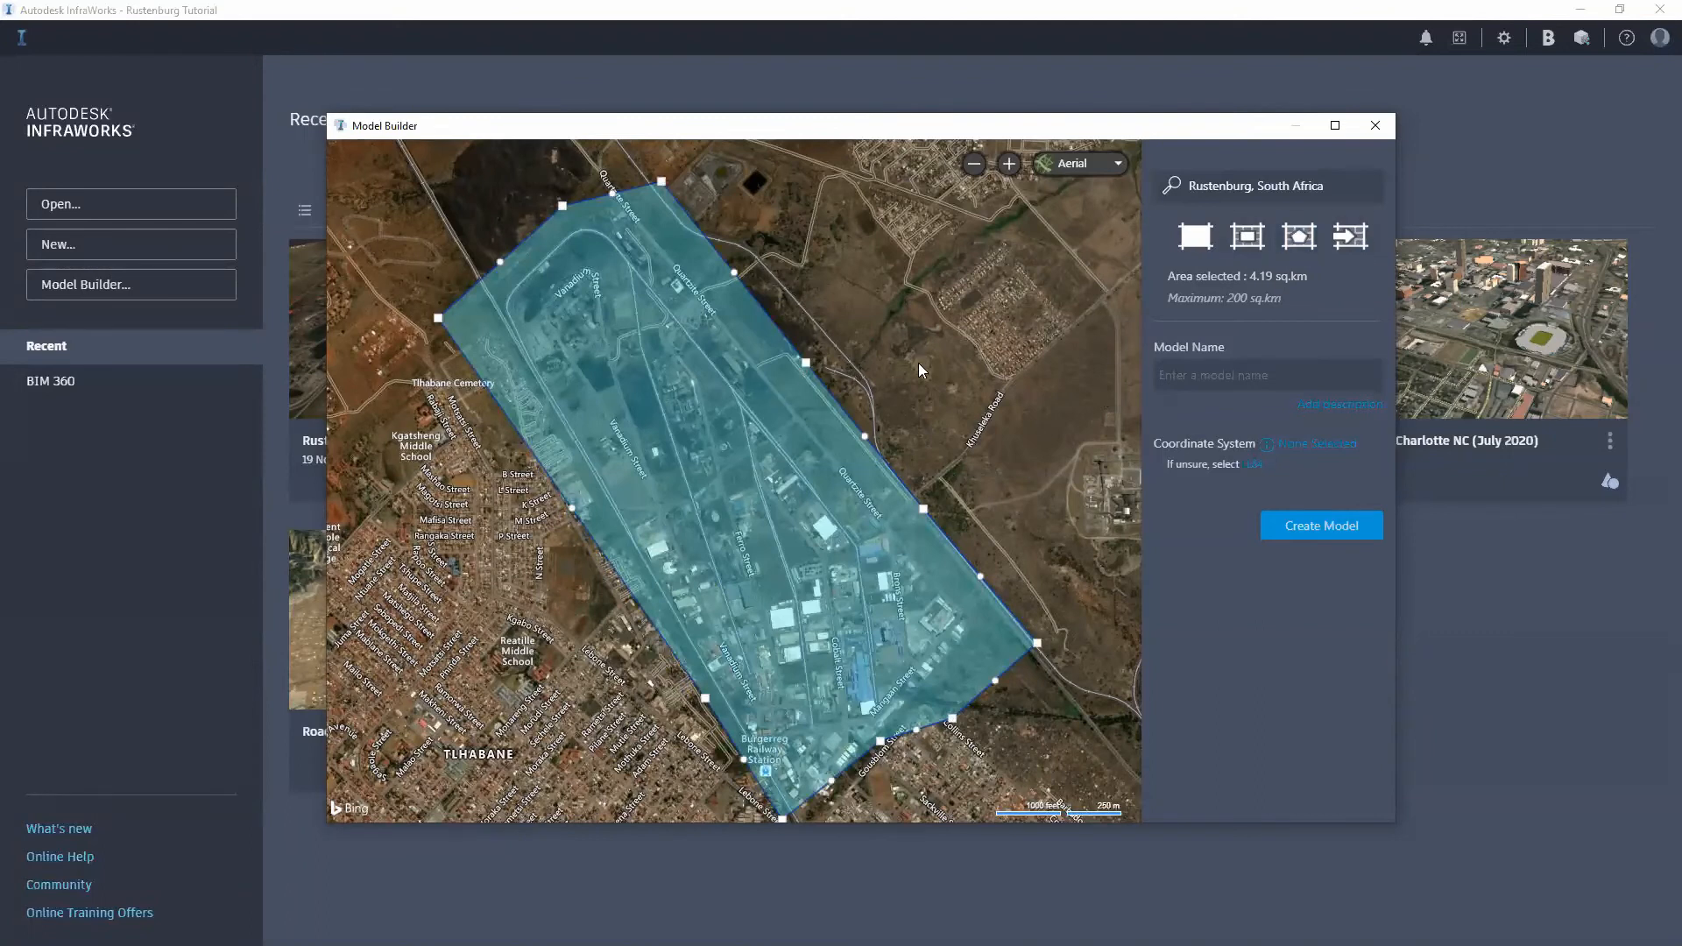
# Step: Show the file browser for importing an area-of-interest polygon and close it without choosing a file
pyautogui.click(1347, 246)
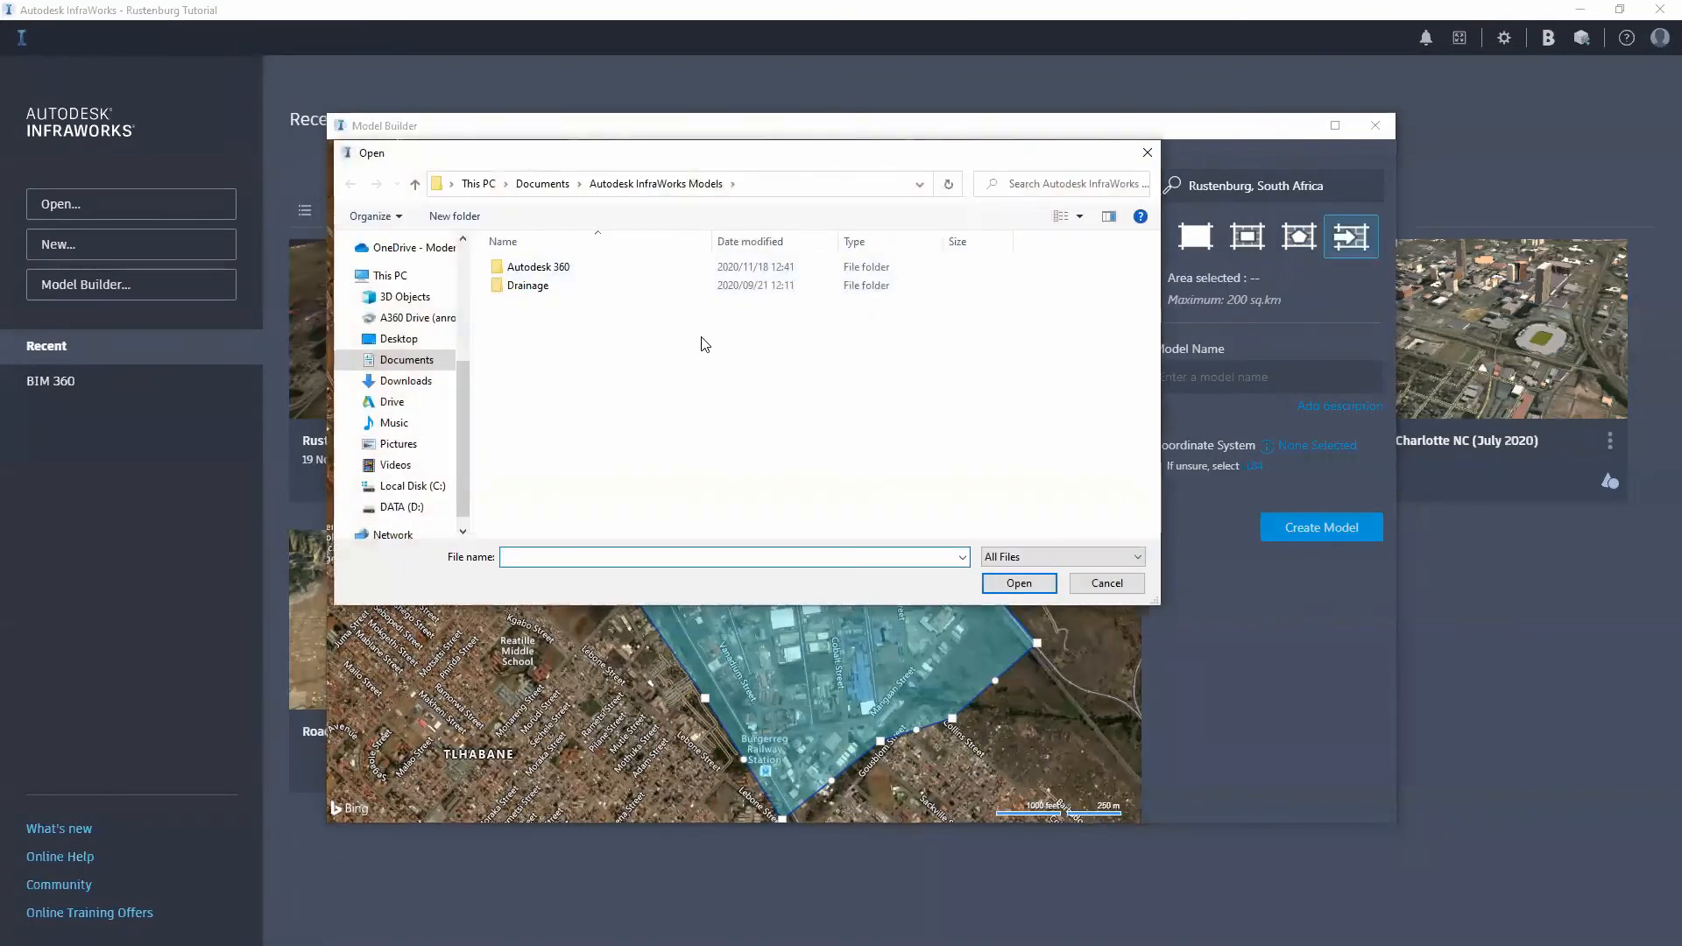
pyautogui.click(1147, 153)
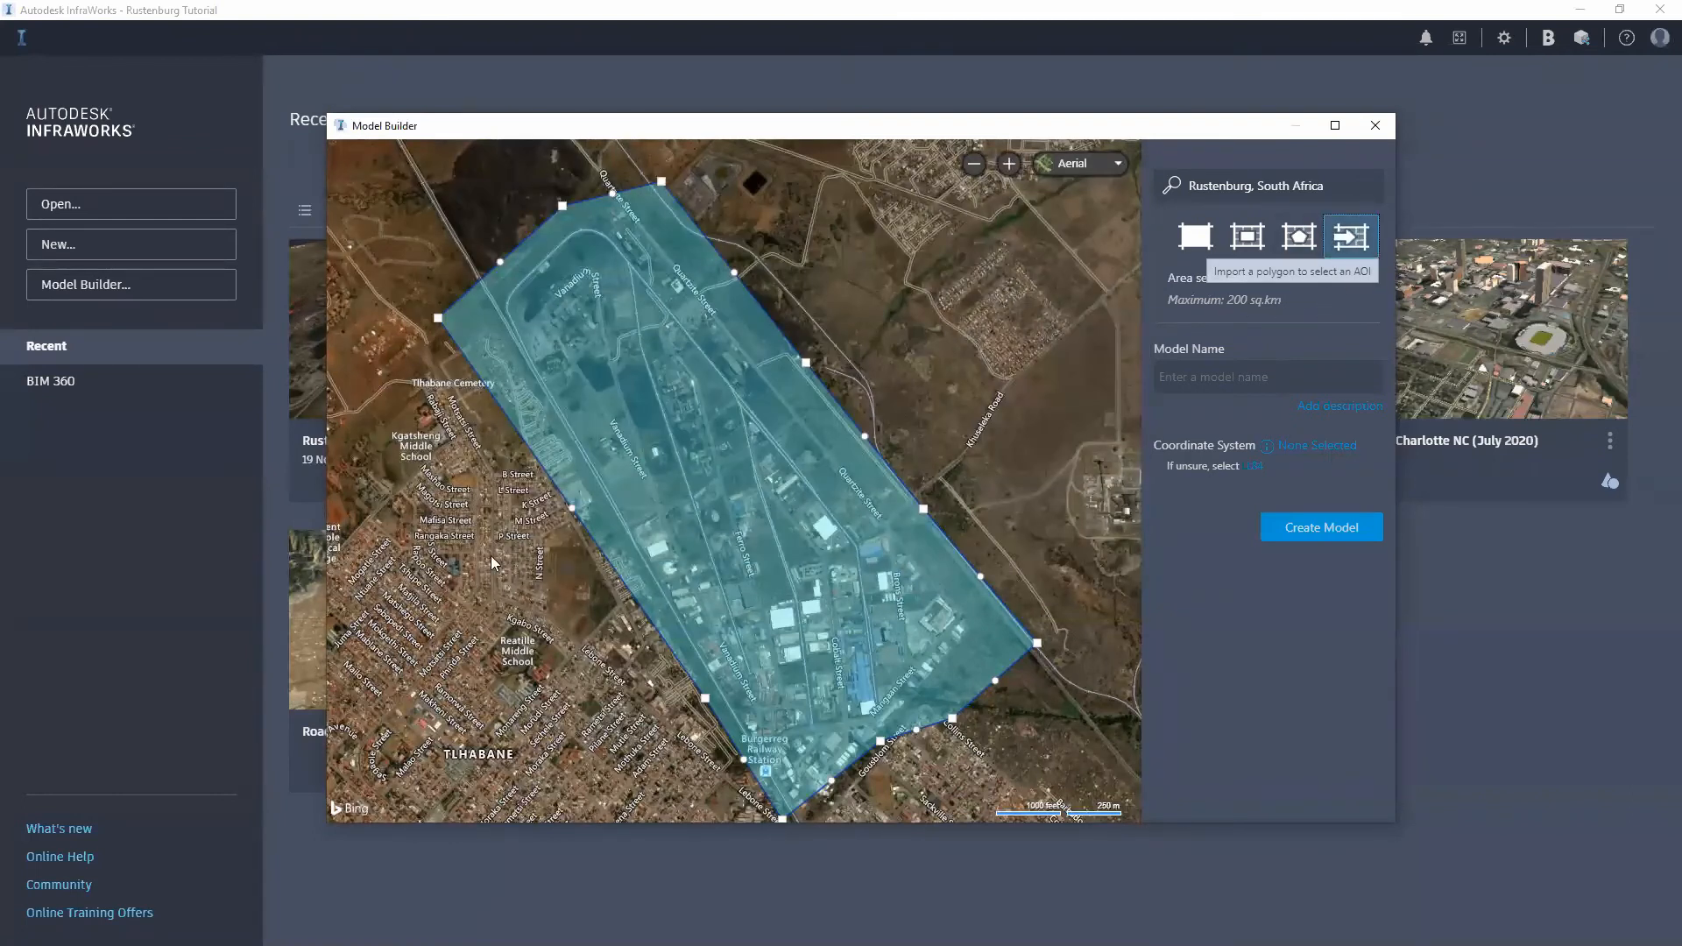
pyautogui.click(1234, 389)
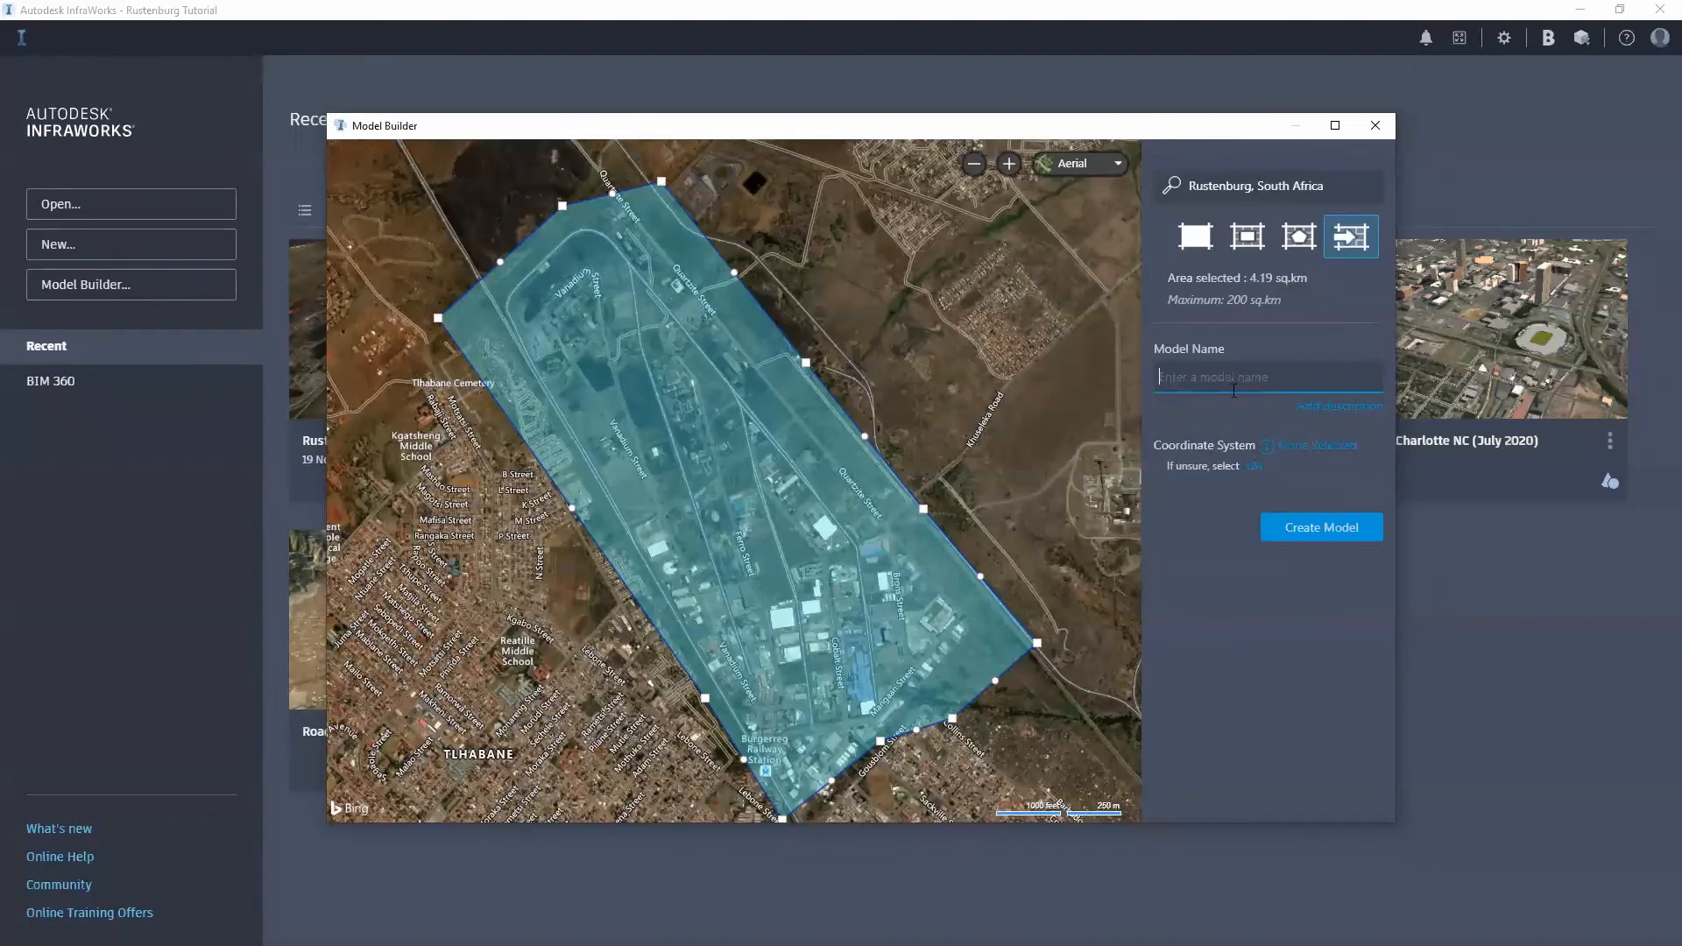
# Step: Use the visible map extent as the model area, and view the empty model description box without entering text
pyautogui.click(1196, 236)
pyautogui.moveTo(796, 325); pyautogui.dragTo(810, 275)
pyautogui.click(1213, 372)
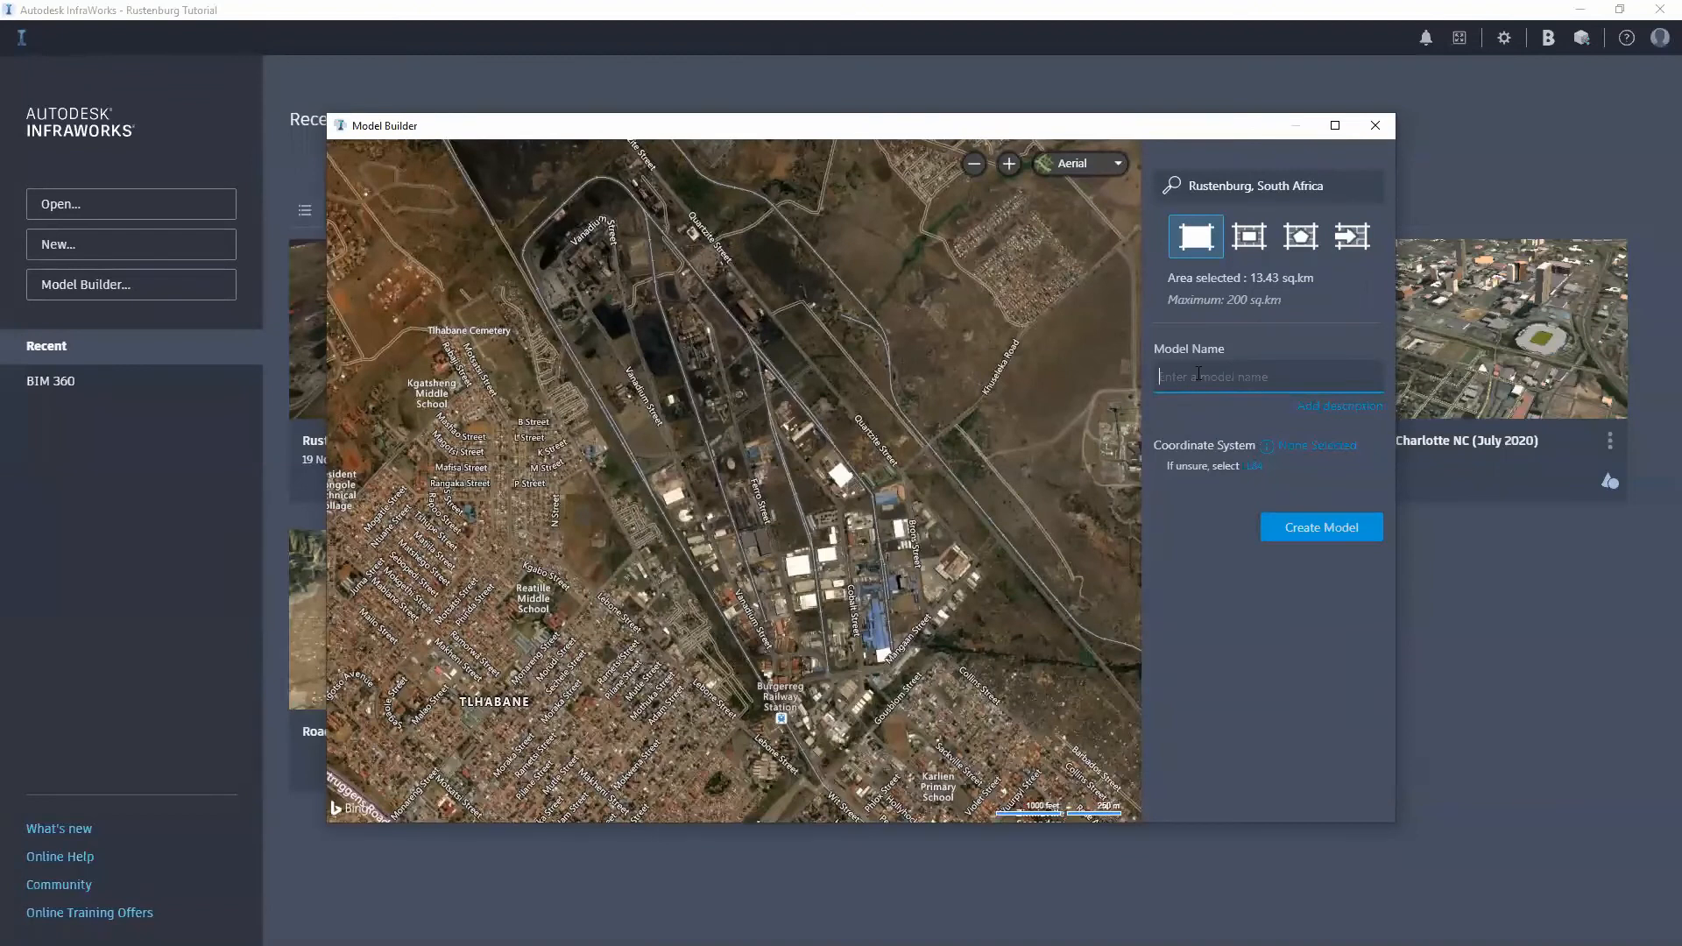
pyautogui.click(1338, 409)
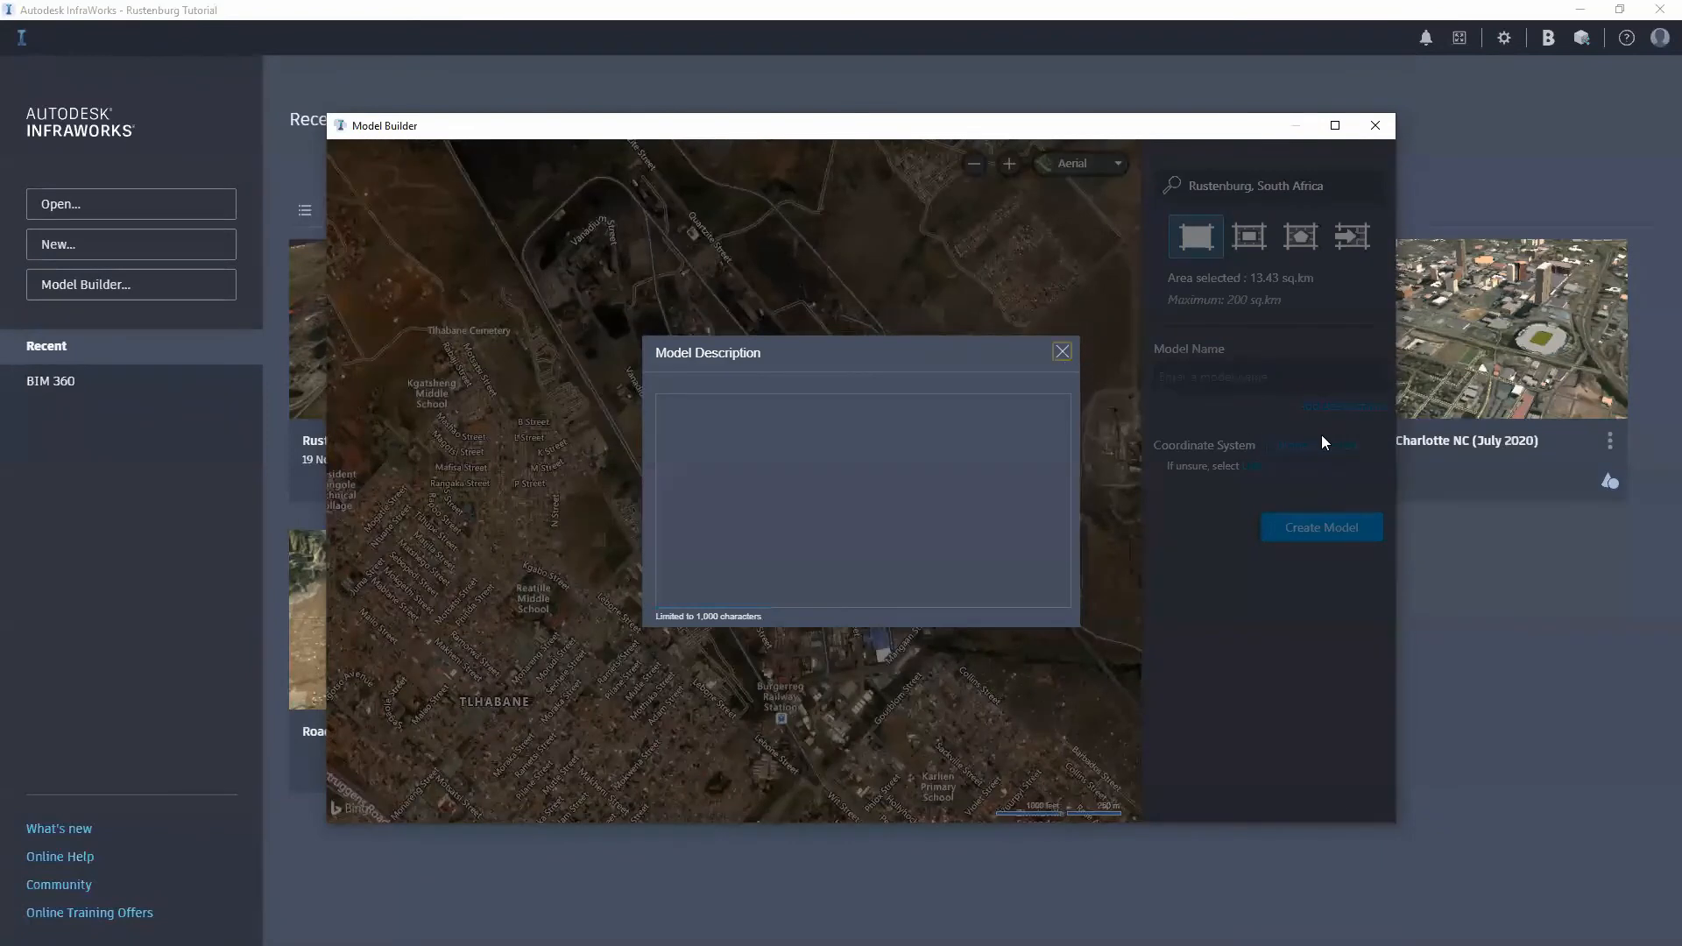
pyautogui.click(1322, 443)
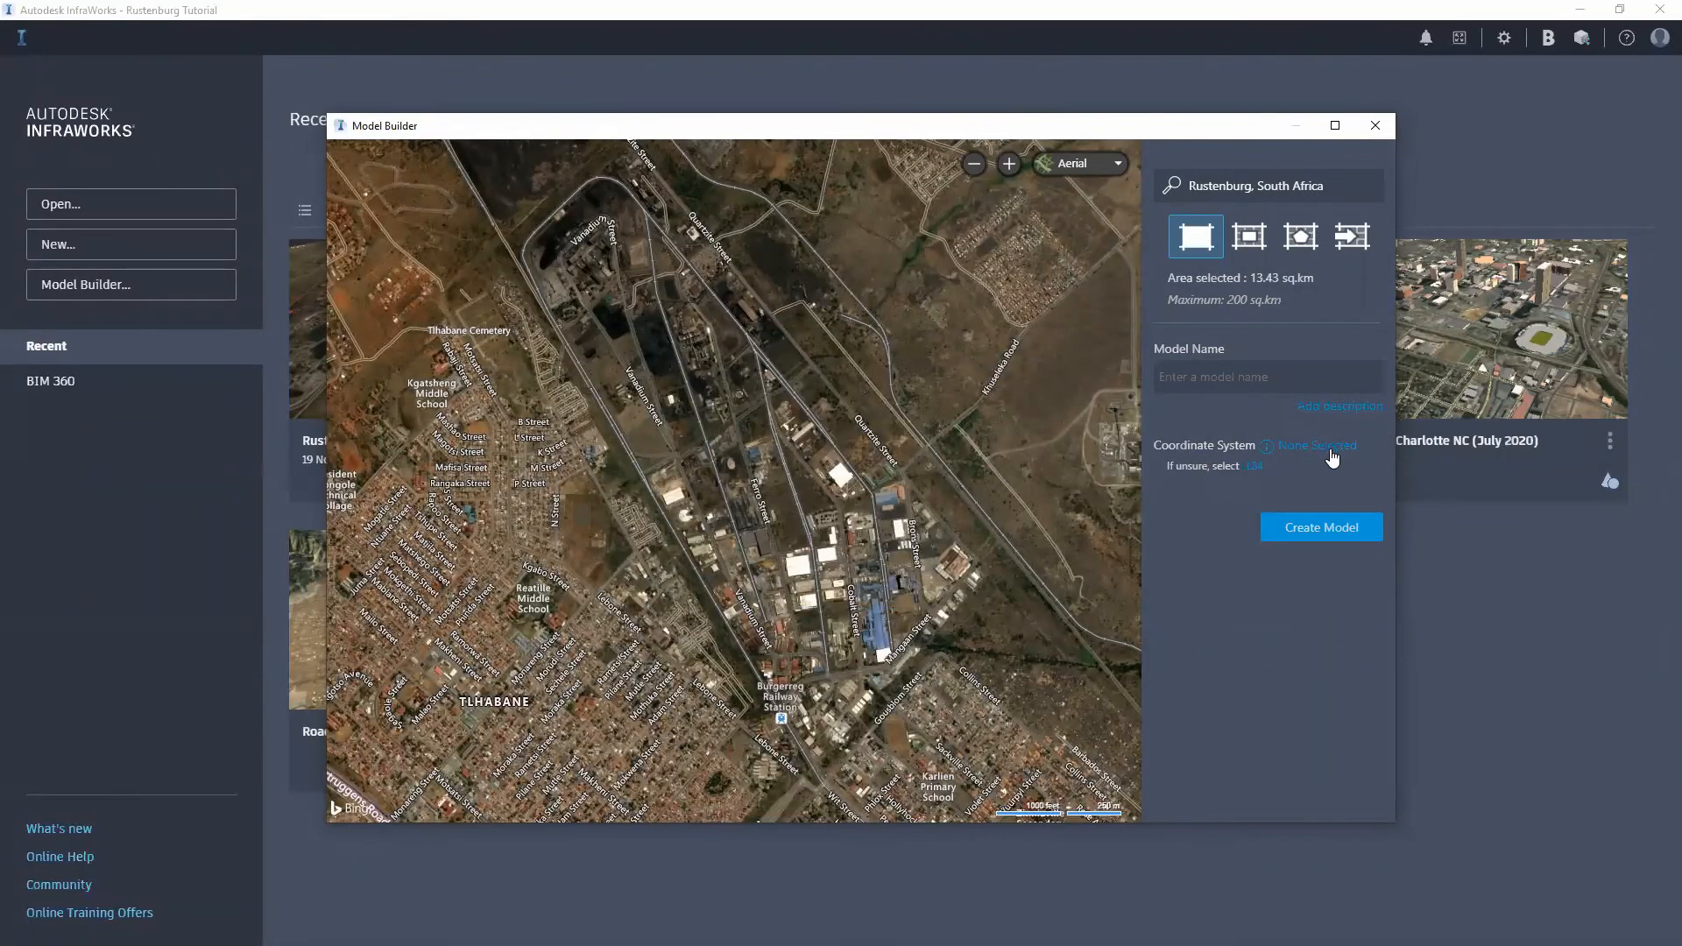
# Step: Review the suggested LL84 coordinate system and assign Lo-27-WGS to the model instead
pyautogui.moveTo(1259, 475)
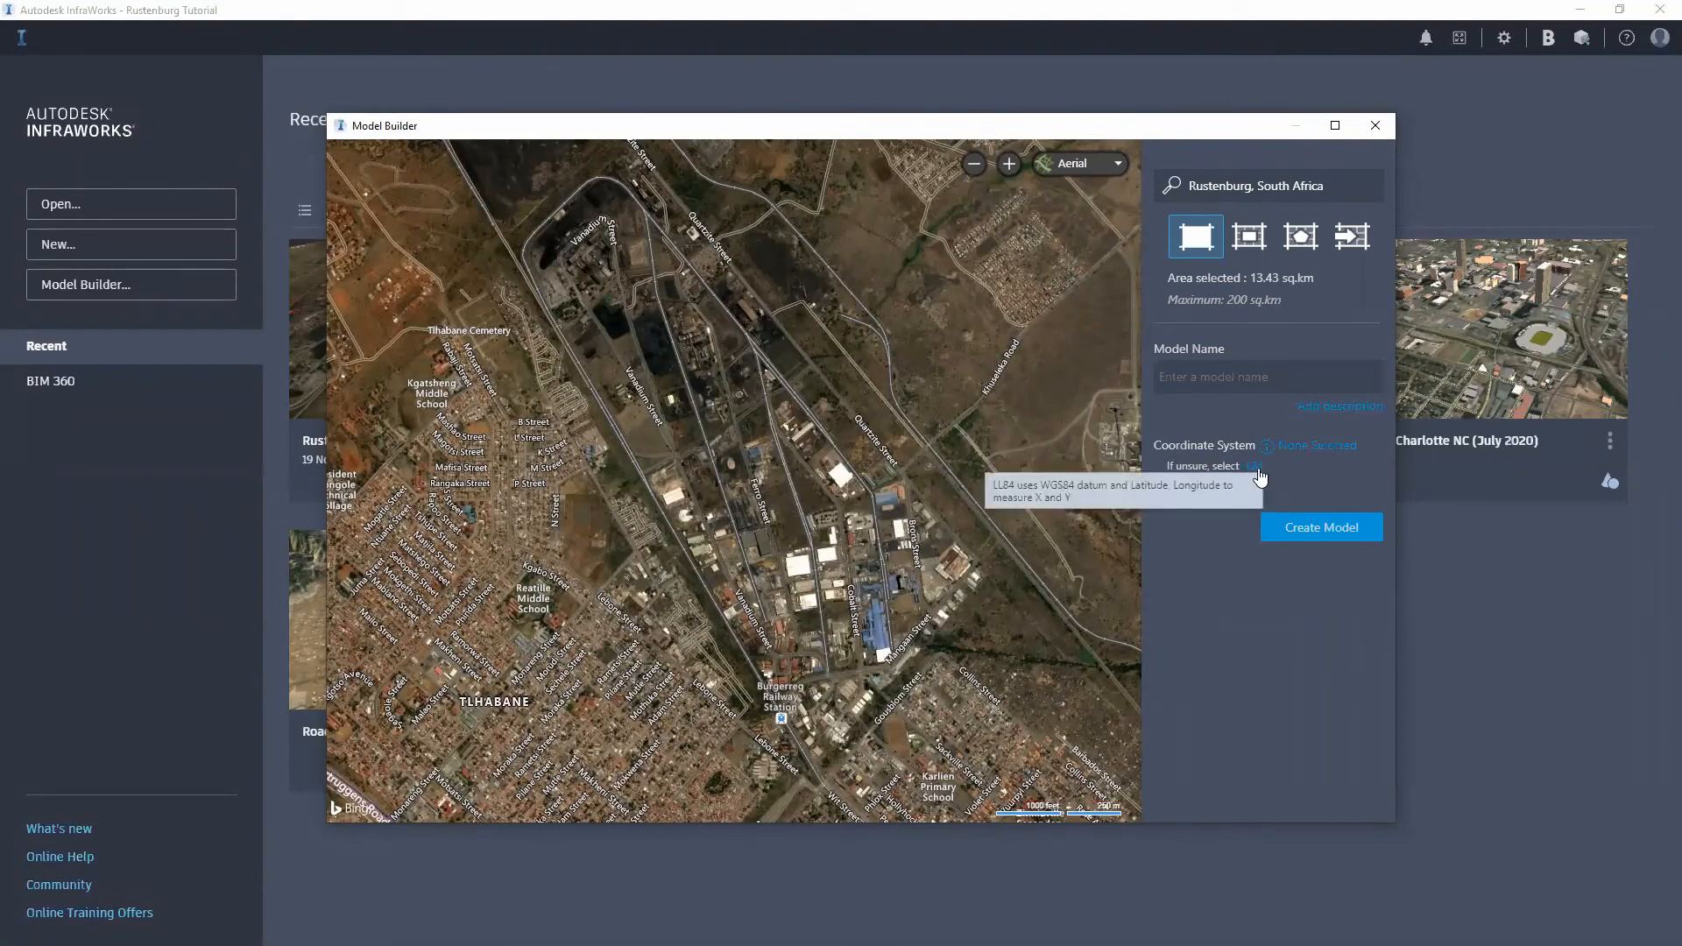
pyautogui.click(1305, 450)
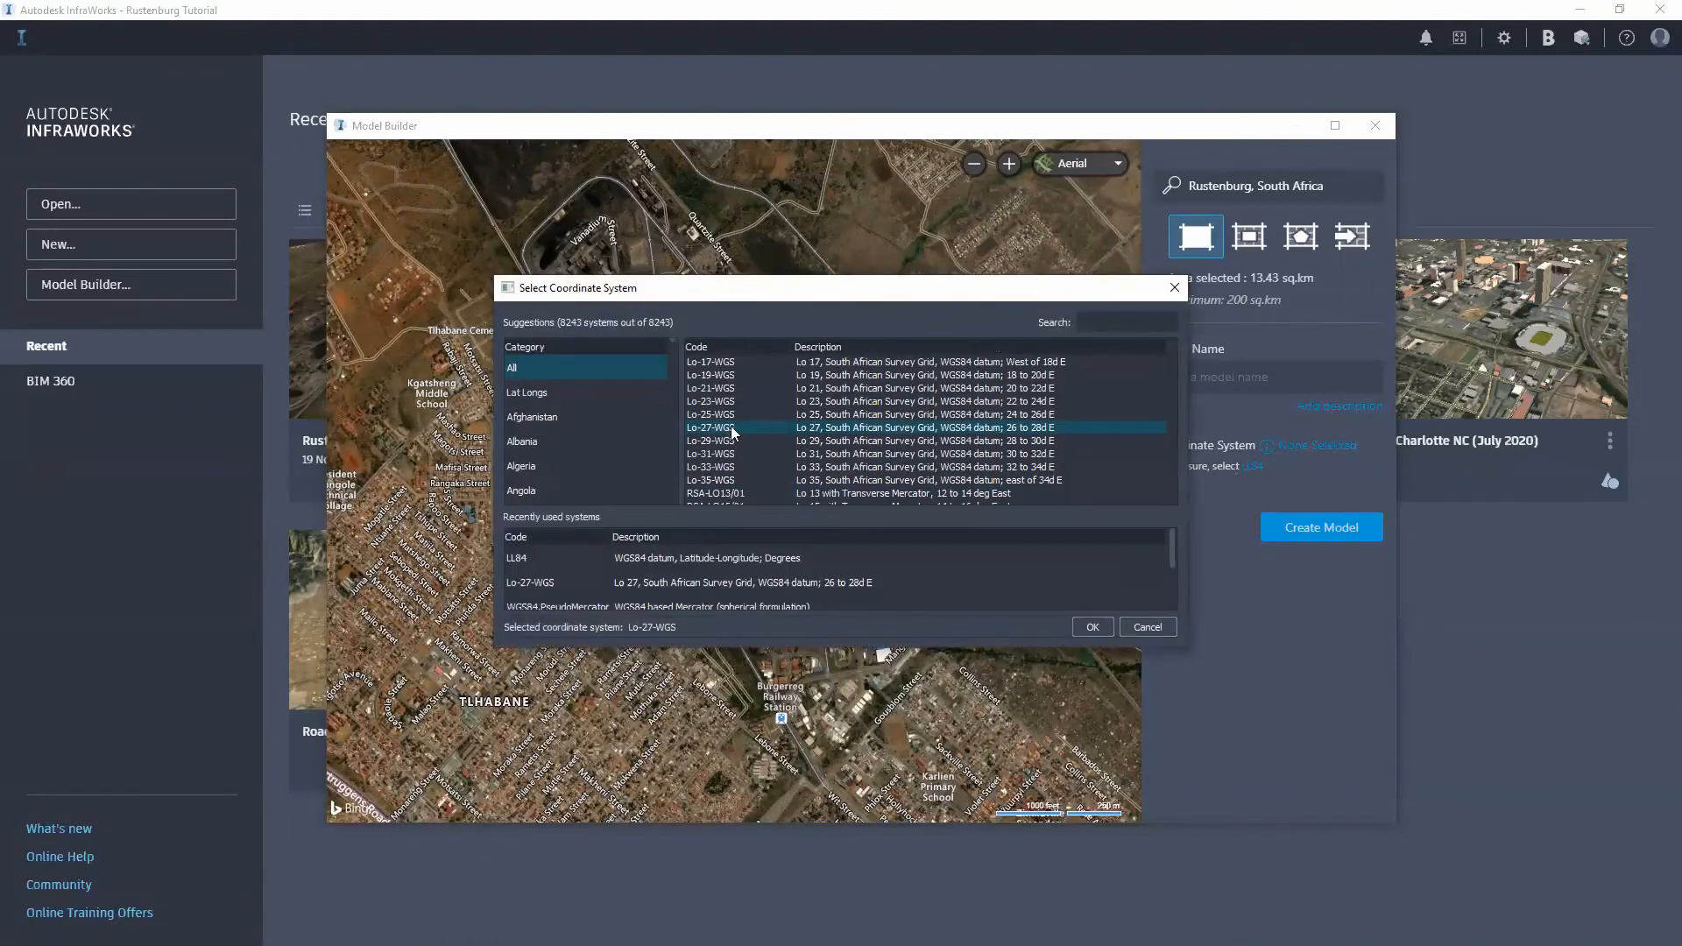
pyautogui.click(1088, 626)
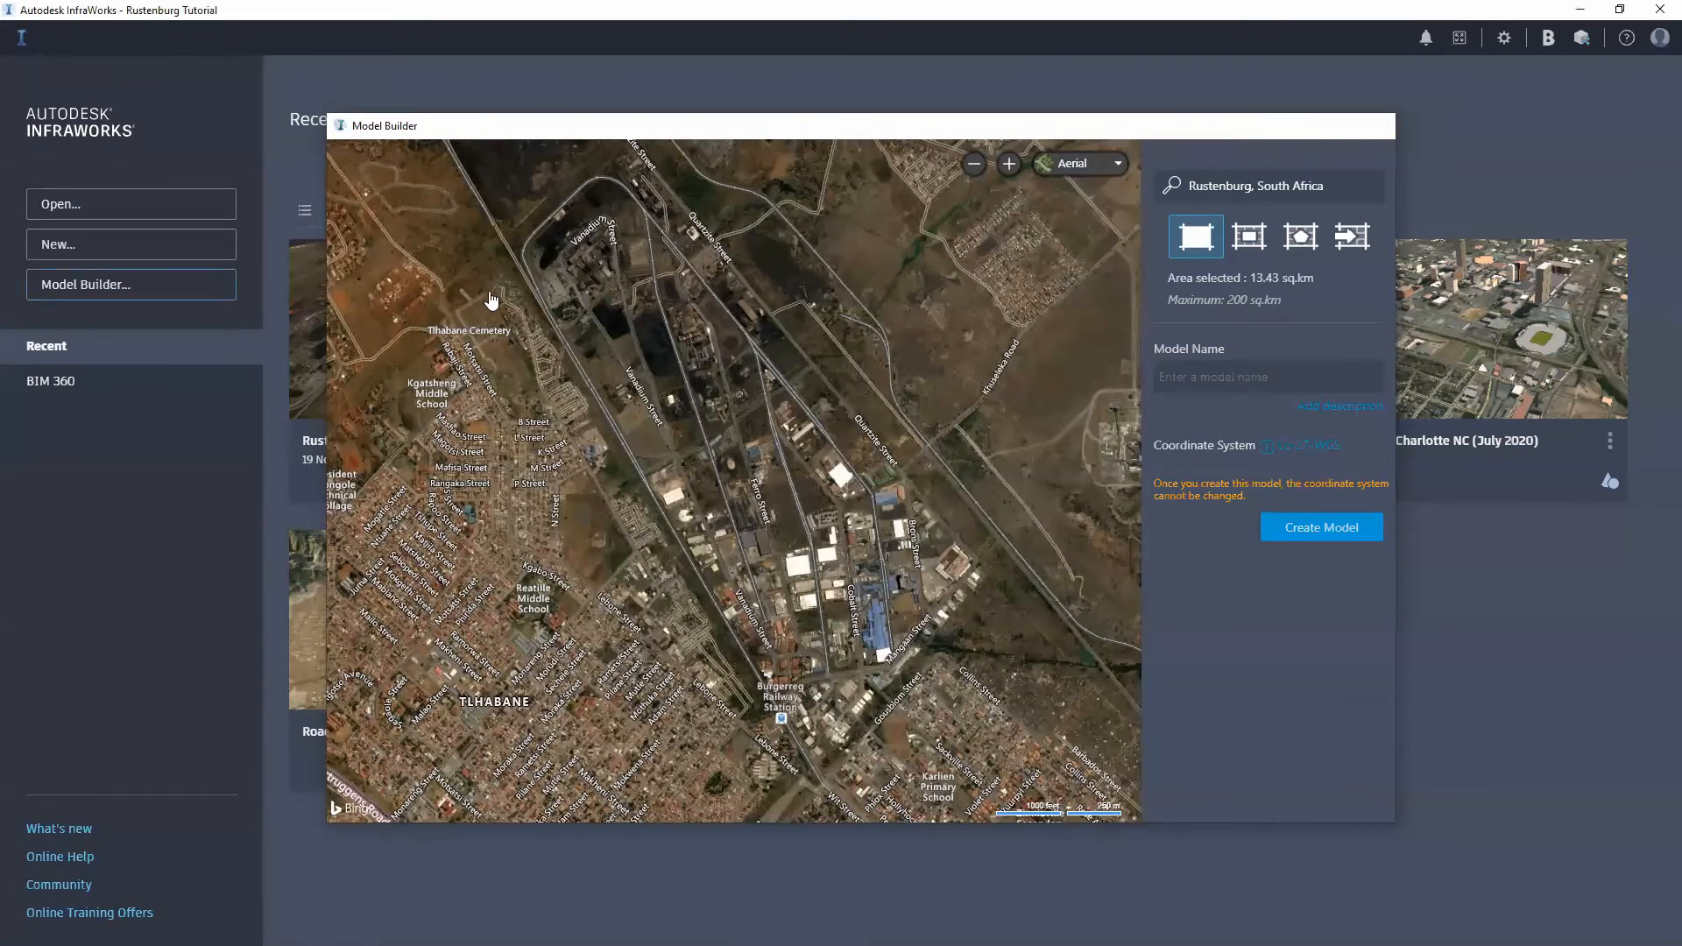
# Step: Close Model Builder without creating a model and open the recent Rustenburg Tutorial model
pyautogui.click(1375, 125)
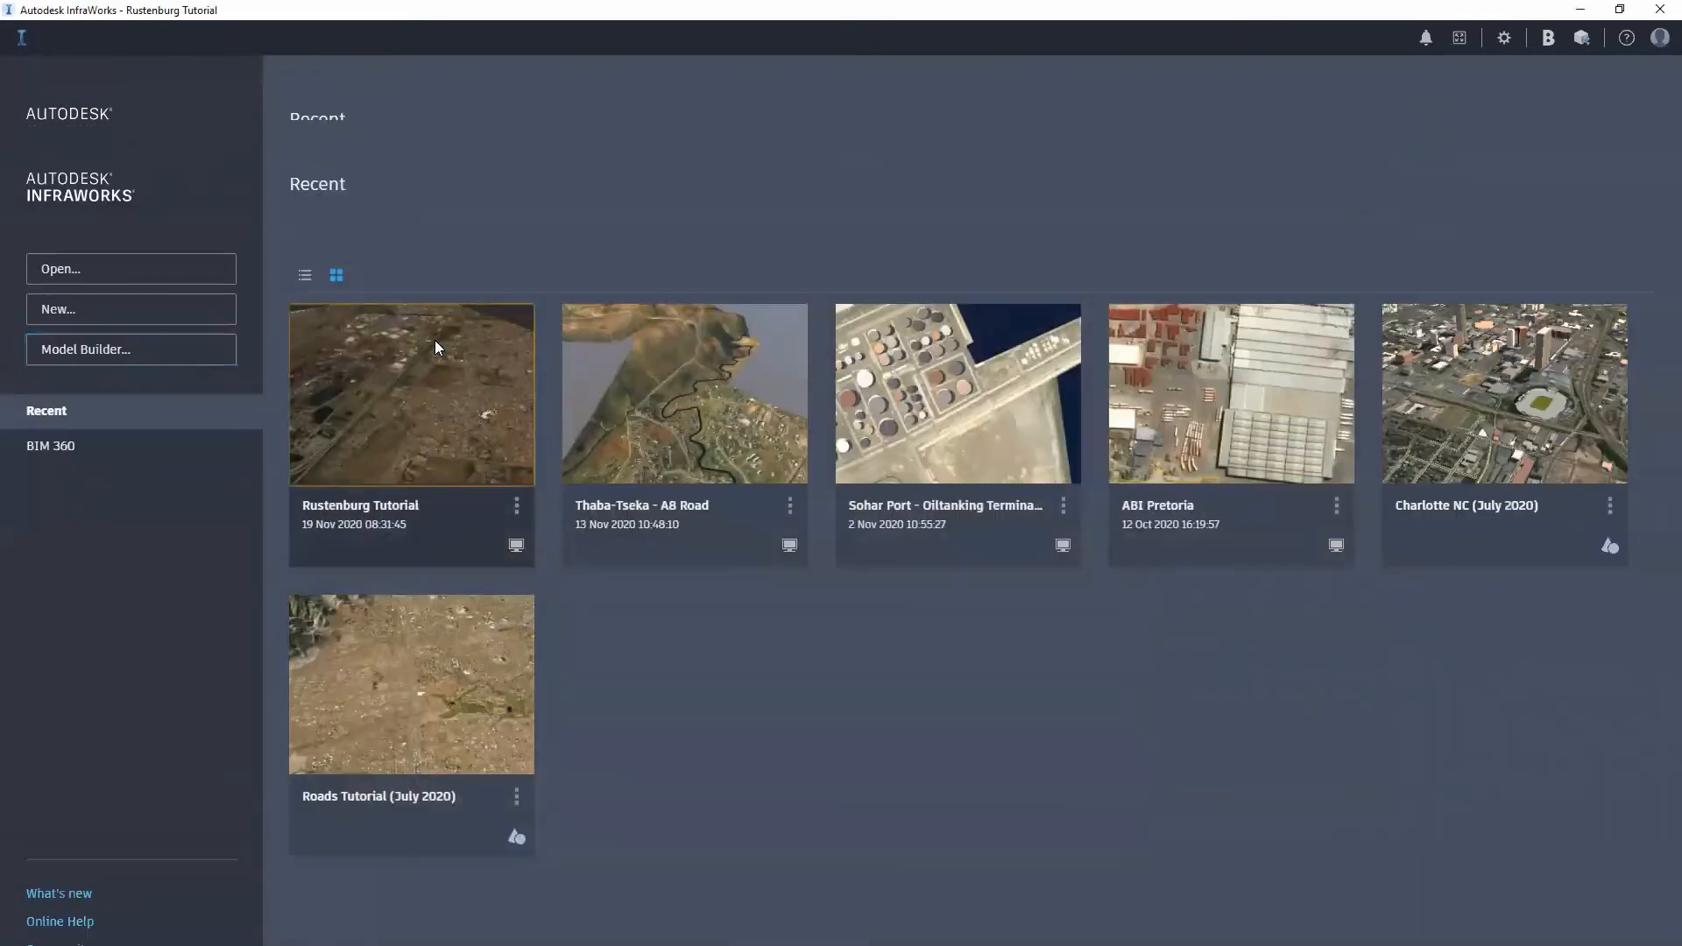
pyautogui.click(438, 348)
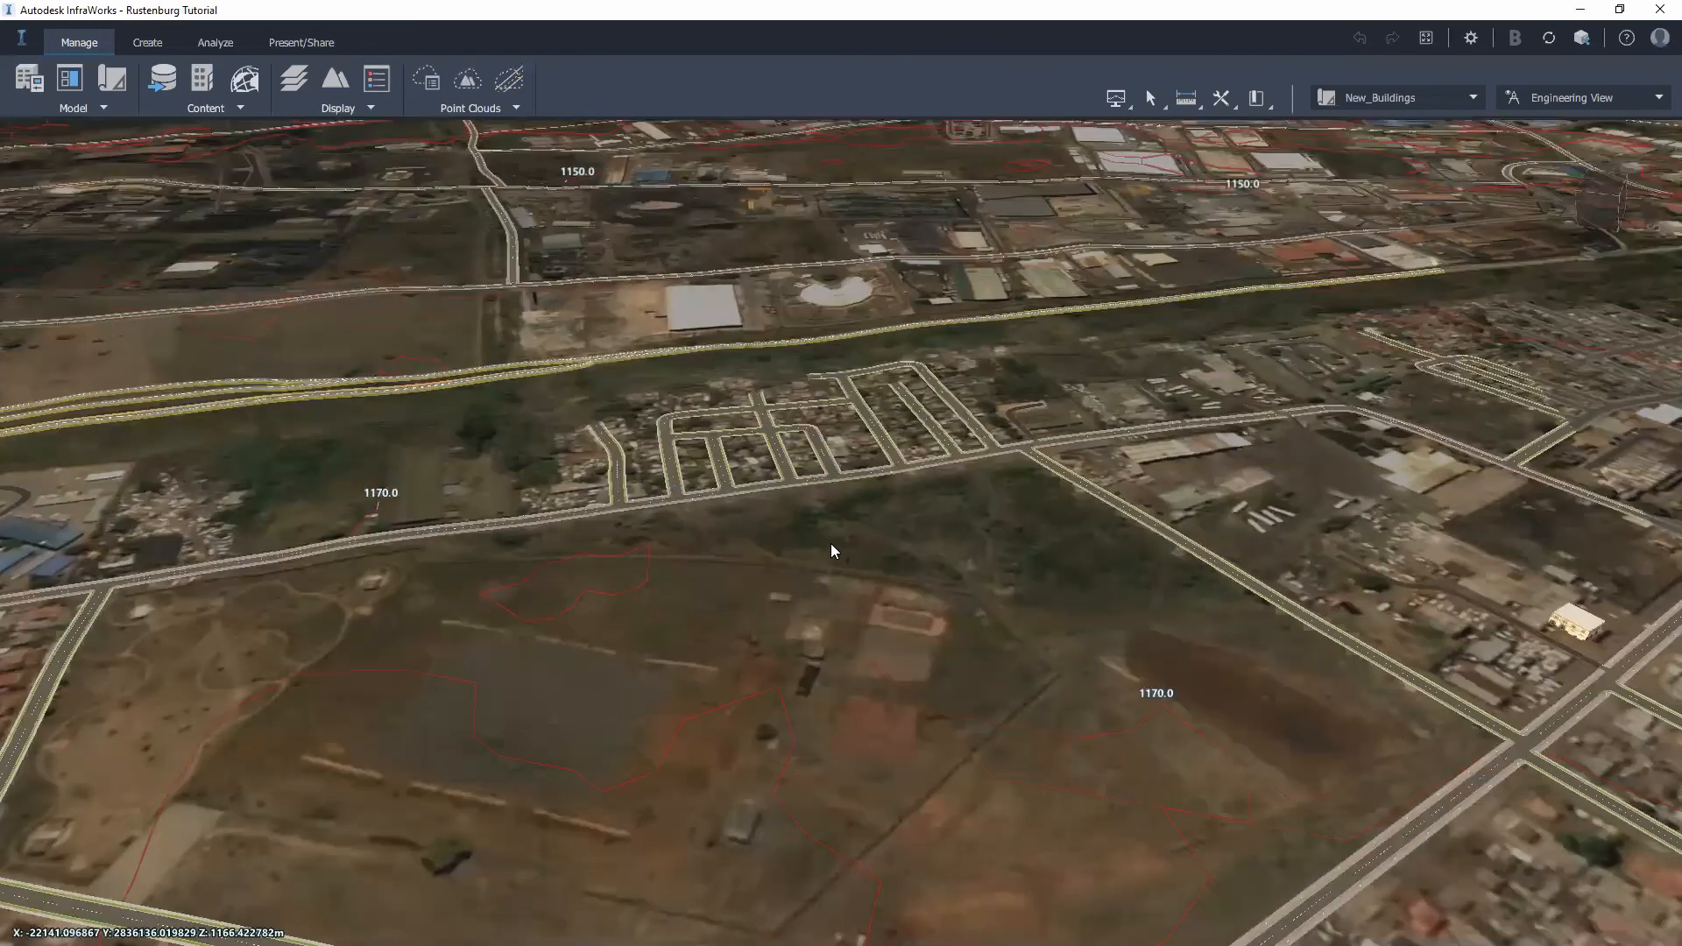
# Step: Examine the Rustenburg model from several angles, from the whole terrain down to the roads, buildings and open field beside the railway
pyautogui.scroll(-3, 864, 569)
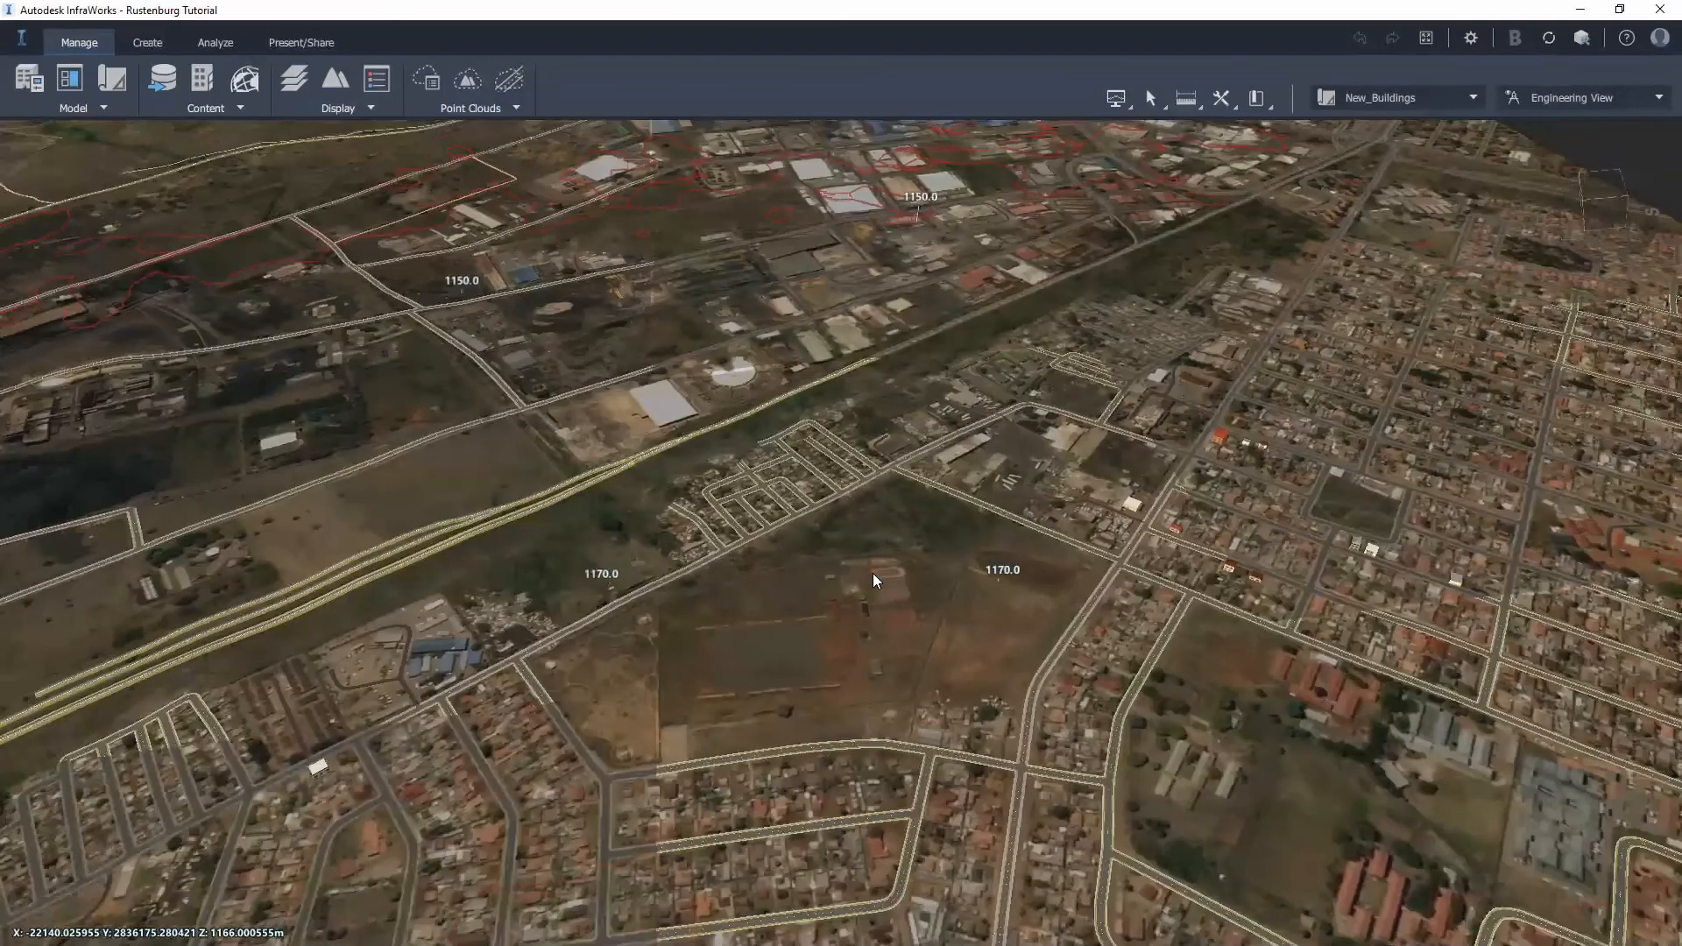
pyautogui.scroll(-3, 850, 544)
pyautogui.moveTo(766, 344); pyautogui.dragTo(822, 486)
pyautogui.scroll(2, 822, 485)
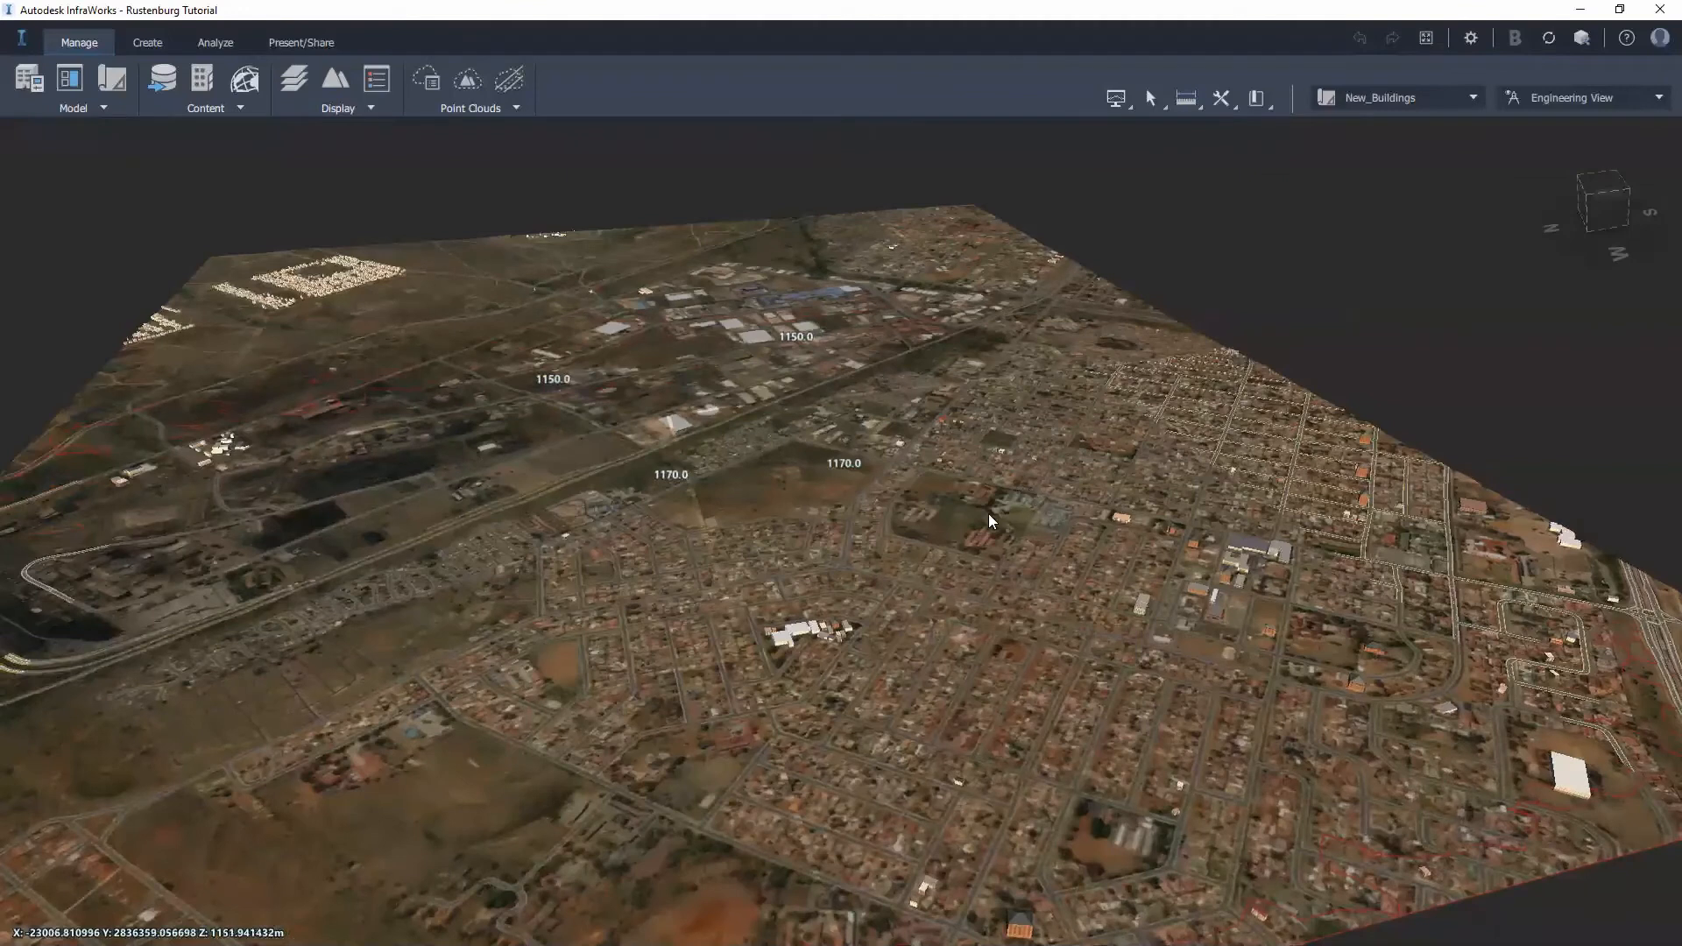
pyautogui.scroll(3, 959, 557)
pyautogui.moveTo(959, 552); pyautogui.dragTo(1136, 456)
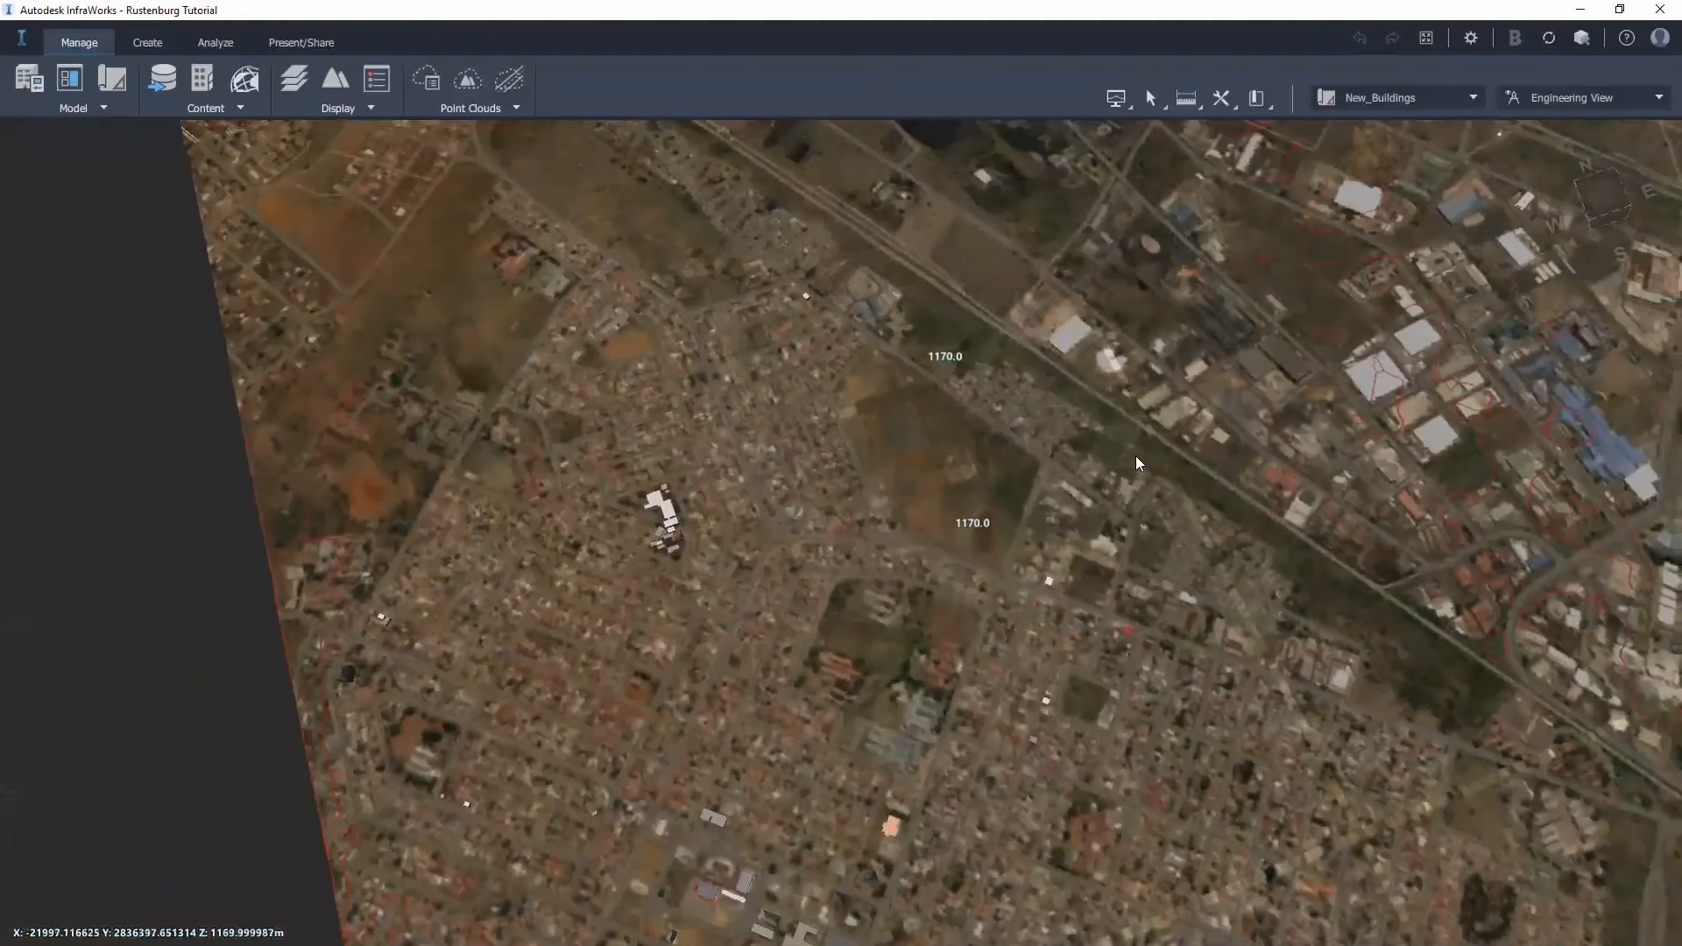
pyautogui.scroll(-3, 776, 530)
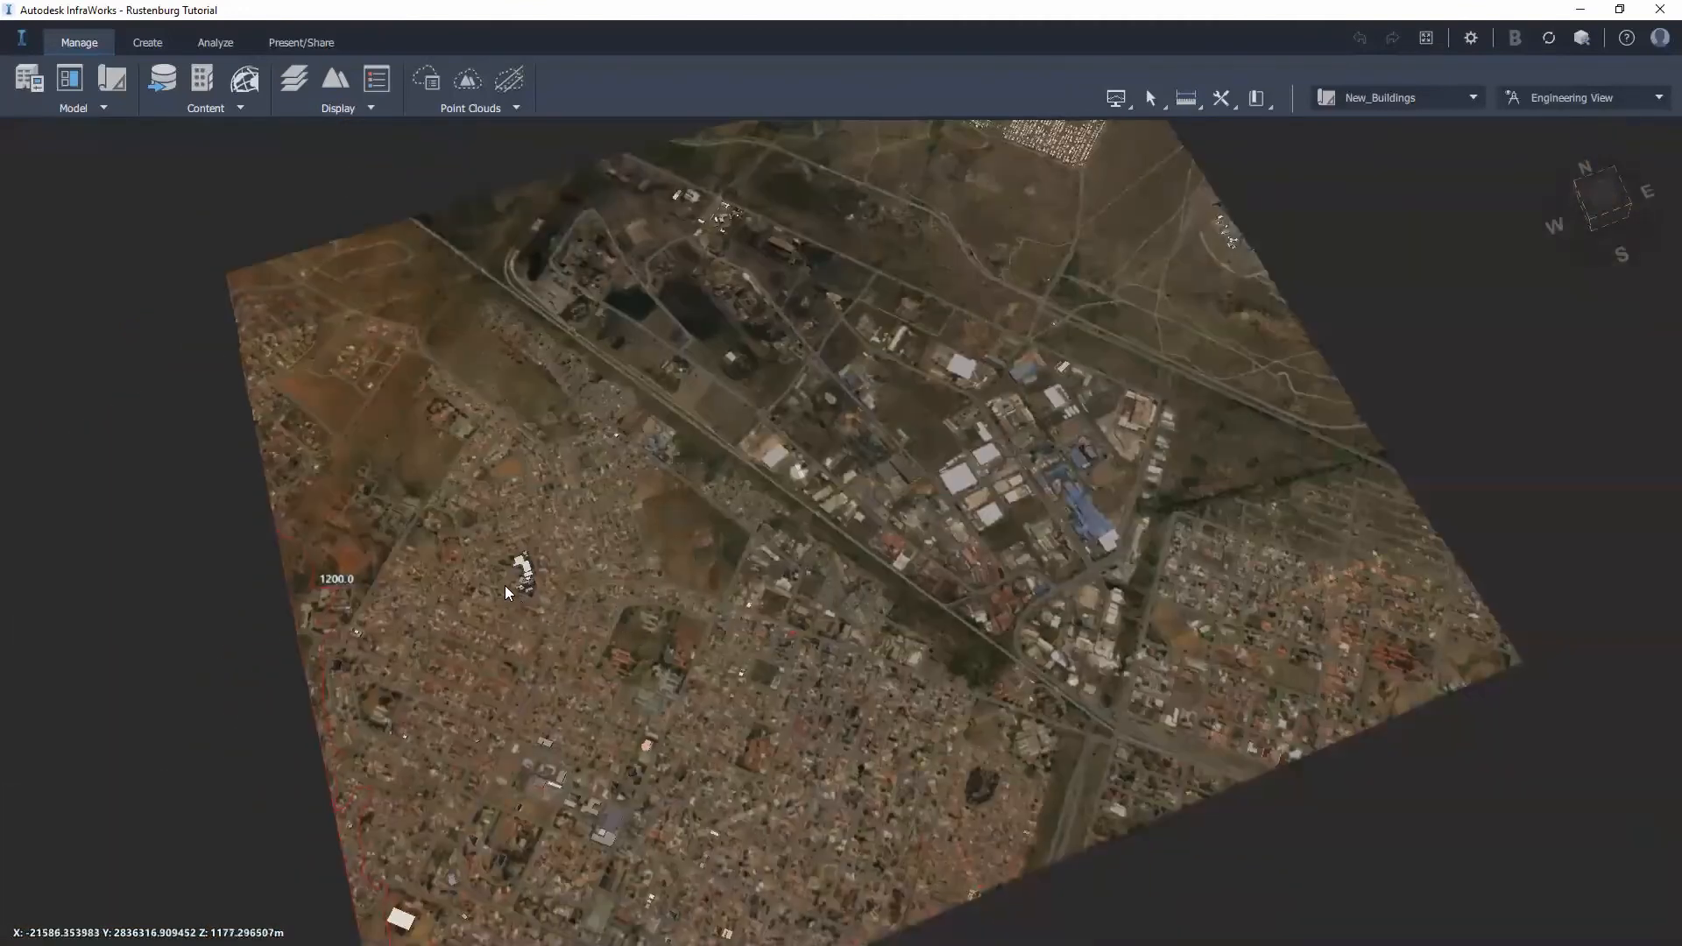
pyautogui.scroll(3, 517, 585)
pyautogui.scroll(3, 554, 644)
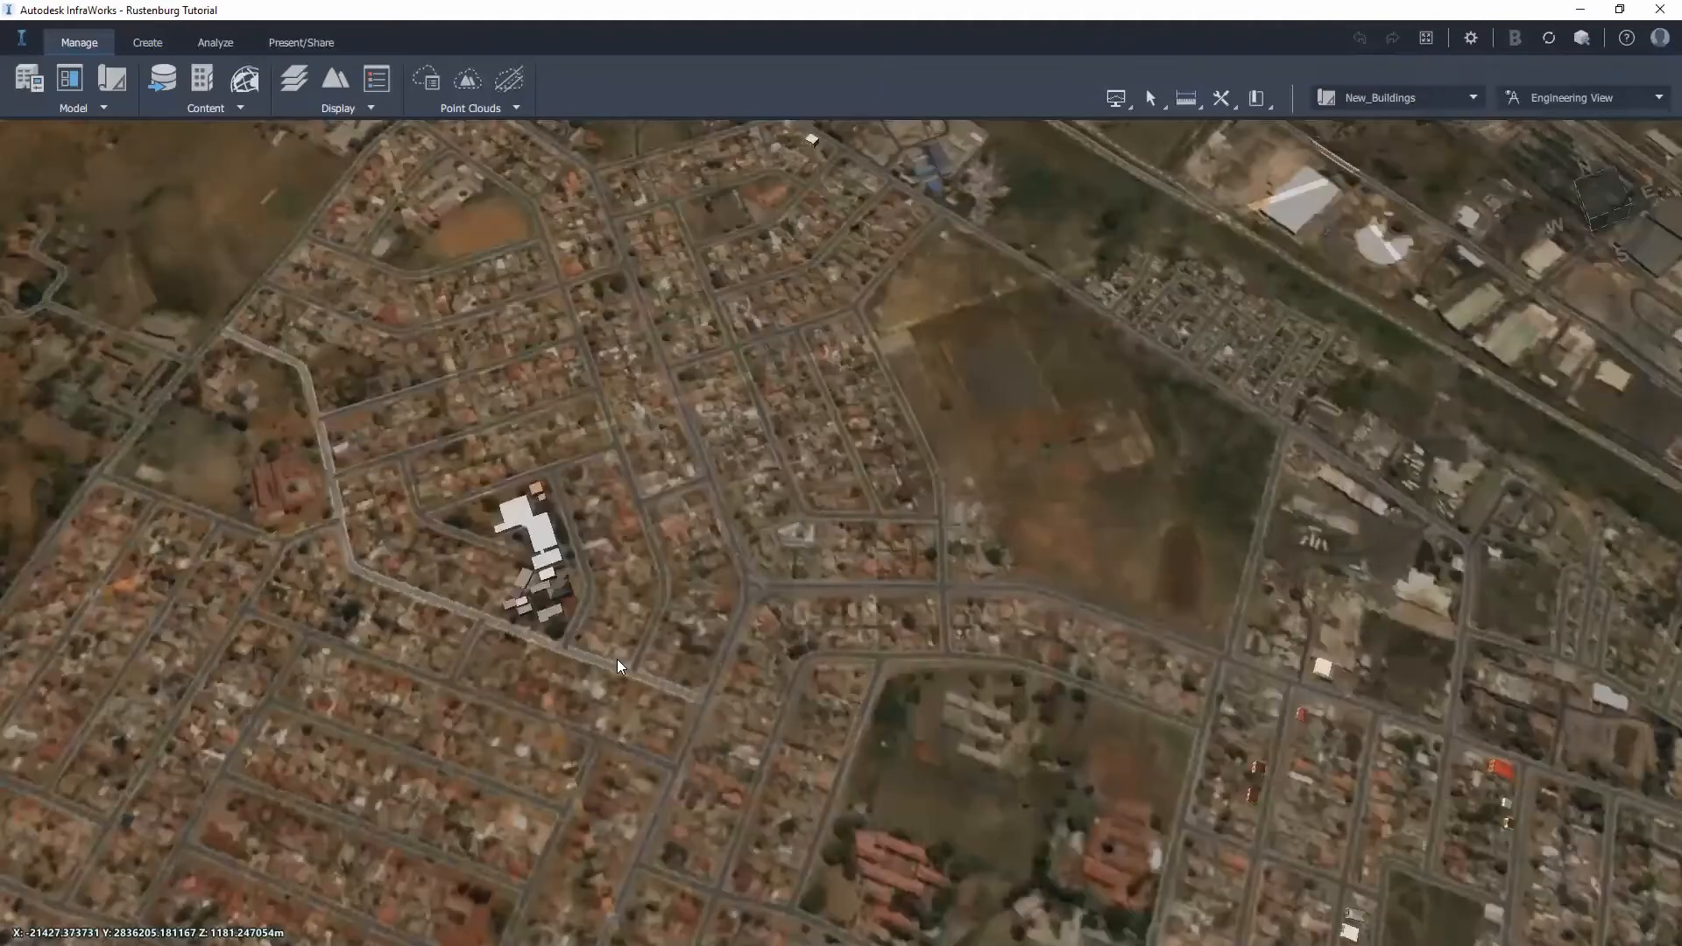
pyautogui.moveTo(622, 684); pyautogui.dragTo(996, 623)
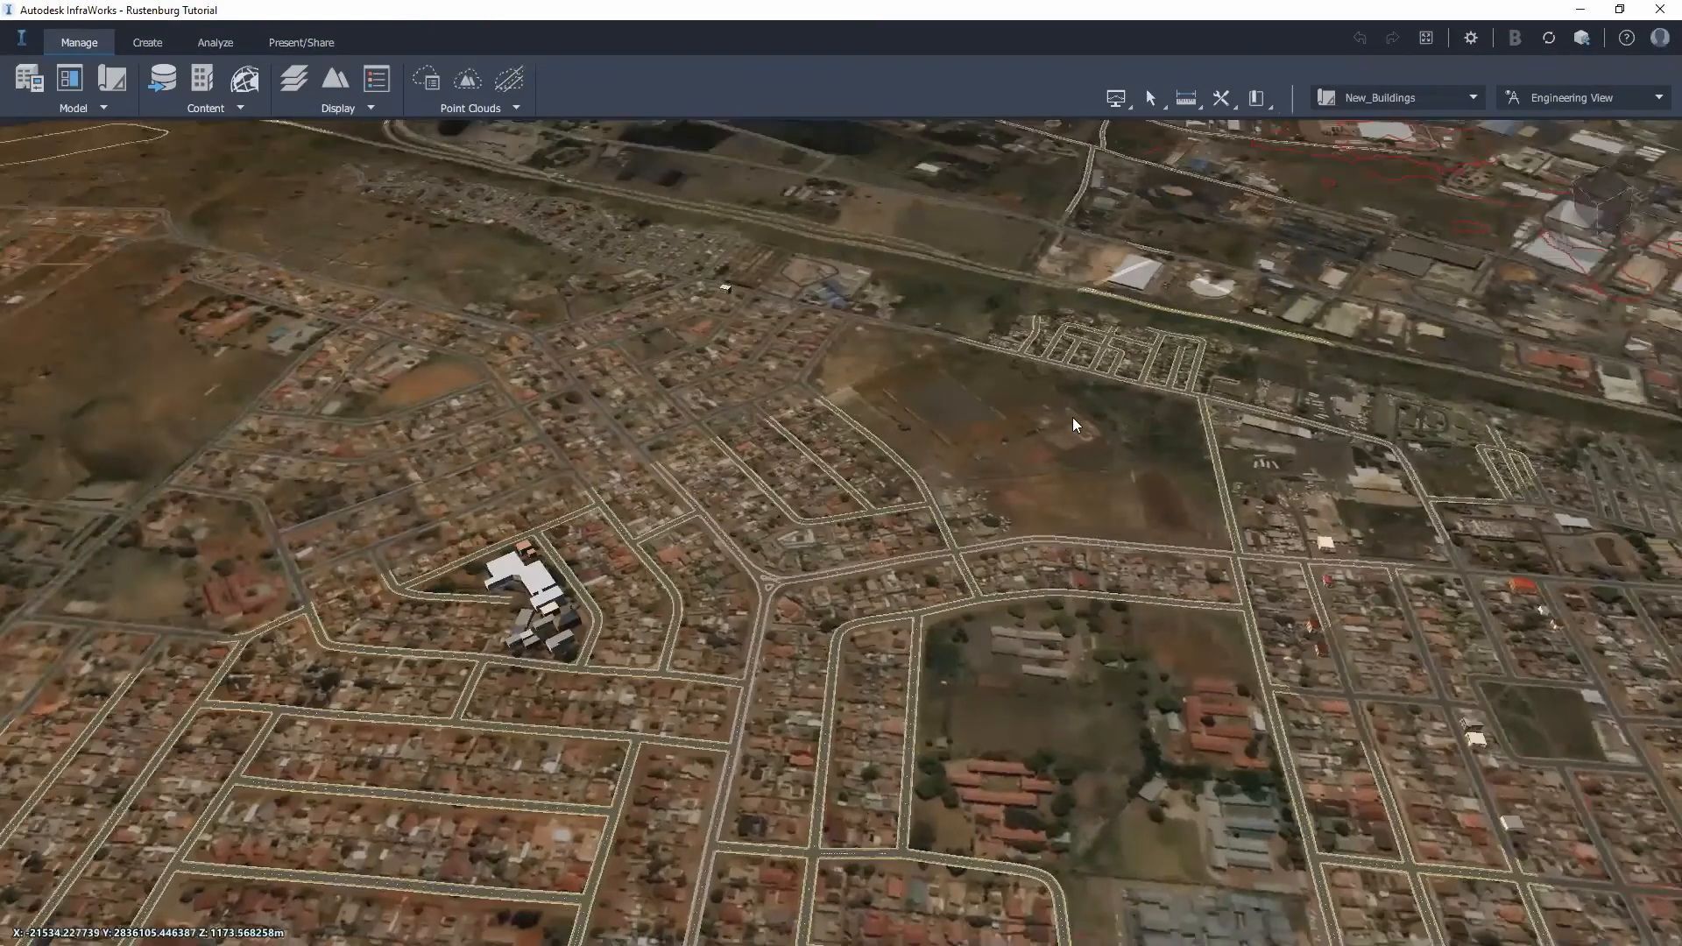
pyautogui.moveTo(1124, 385); pyautogui.dragTo(1083, 543)
pyautogui.scroll(5, 916, 567)
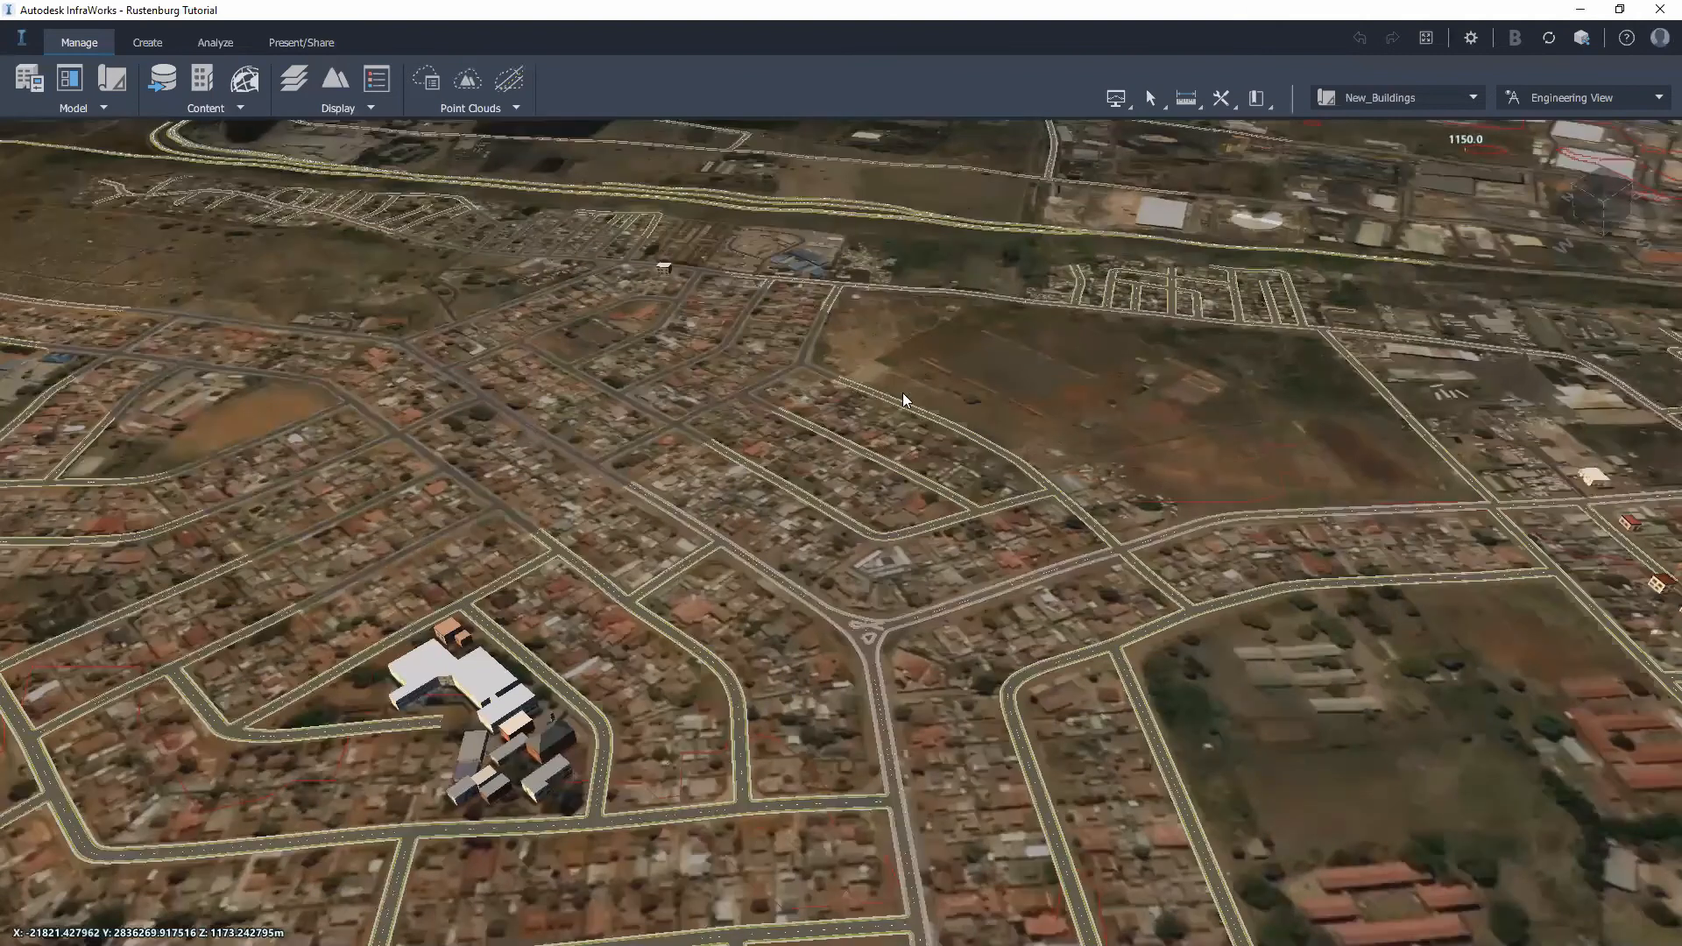
pyautogui.moveTo(903, 399); pyautogui.dragTo(997, 603)
pyautogui.moveTo(1111, 615); pyautogui.dragTo(883, 634)
pyautogui.moveTo(878, 541); pyautogui.dragTo(427, 212, button='middle')
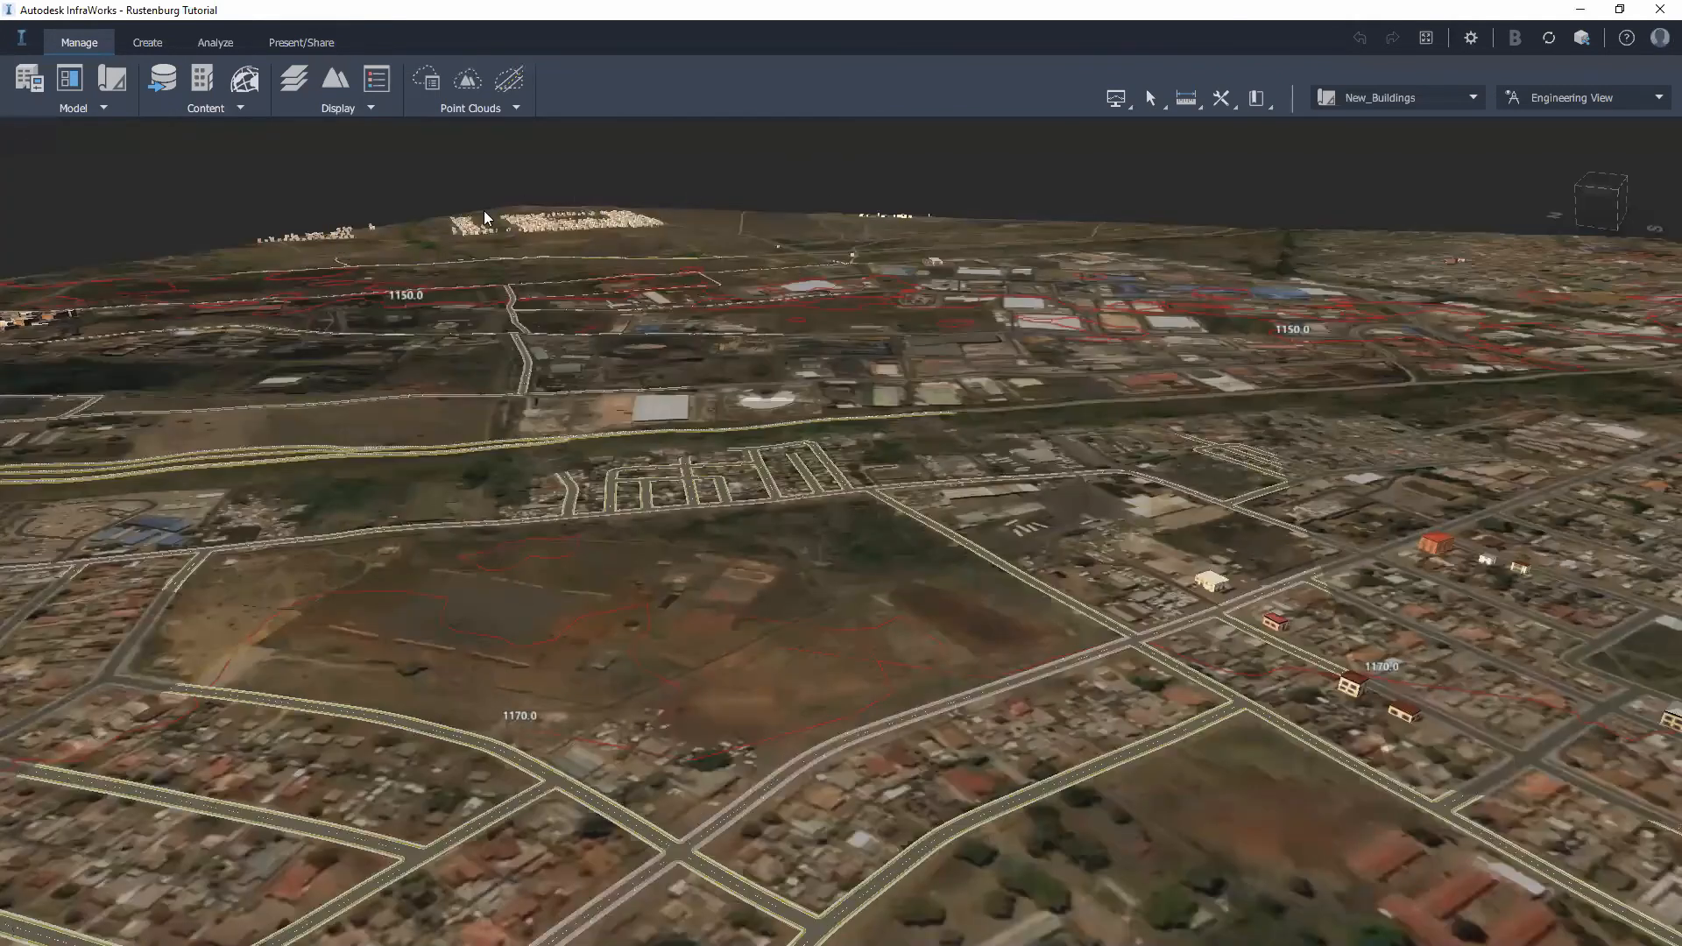
pyautogui.moveTo(808, 537); pyautogui.dragTo(1088, 200, button='middle')
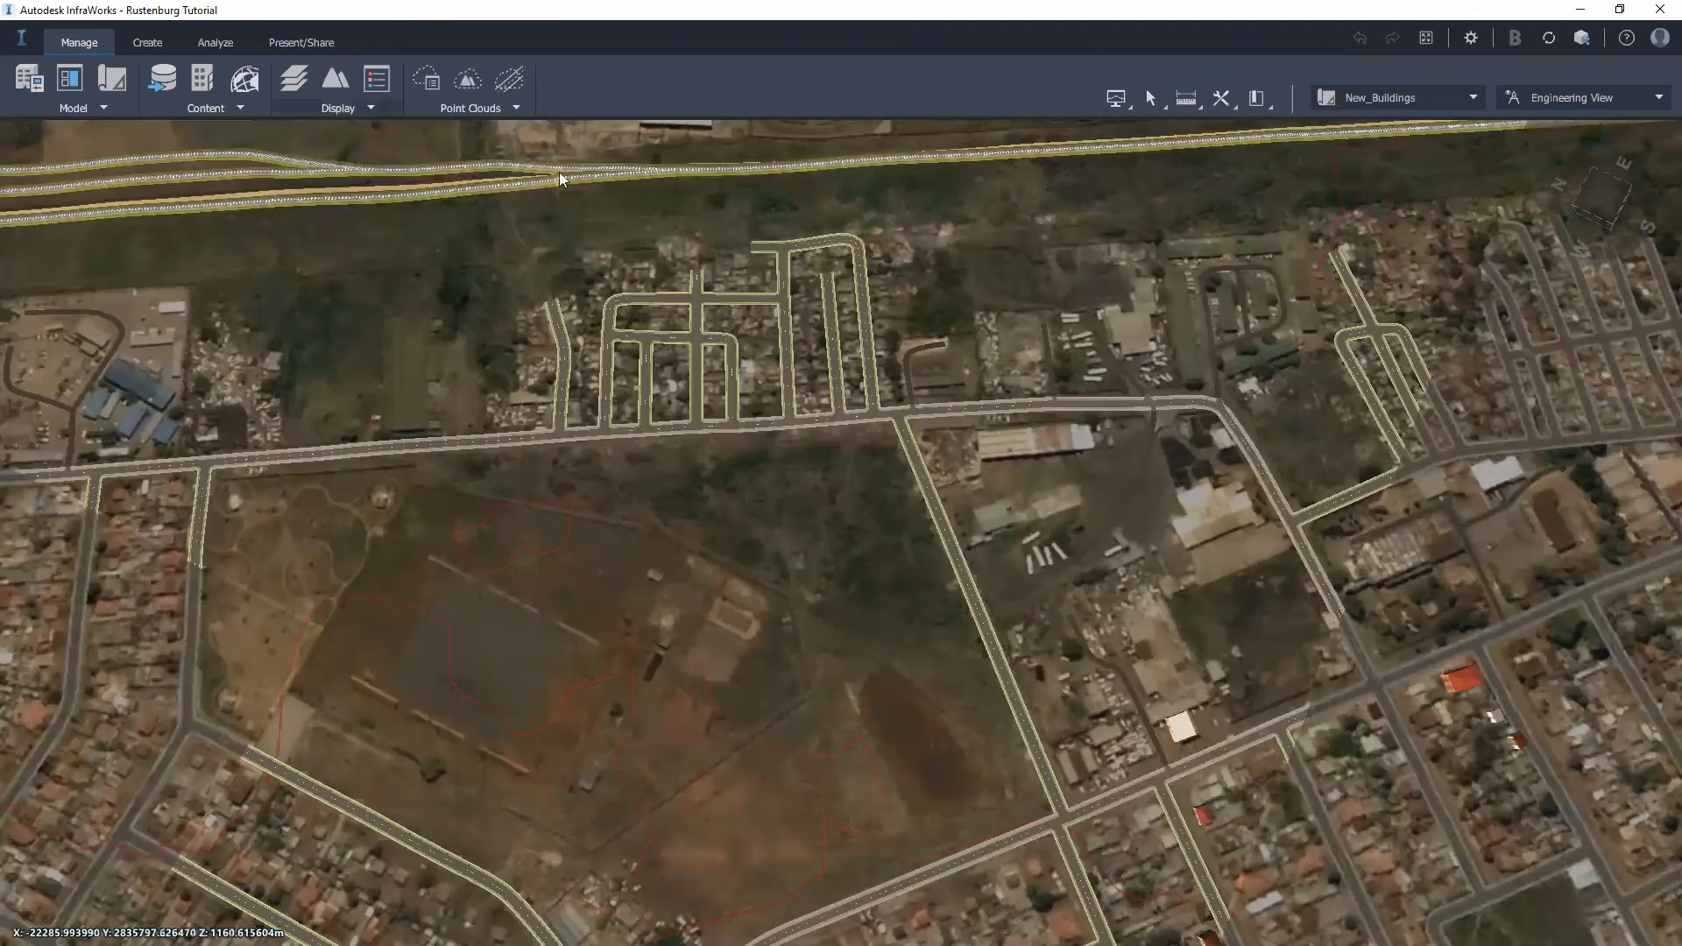
# Step: Delete the New_Buildings proposal from the model and check the remaining proposals
pyautogui.click(1414, 100)
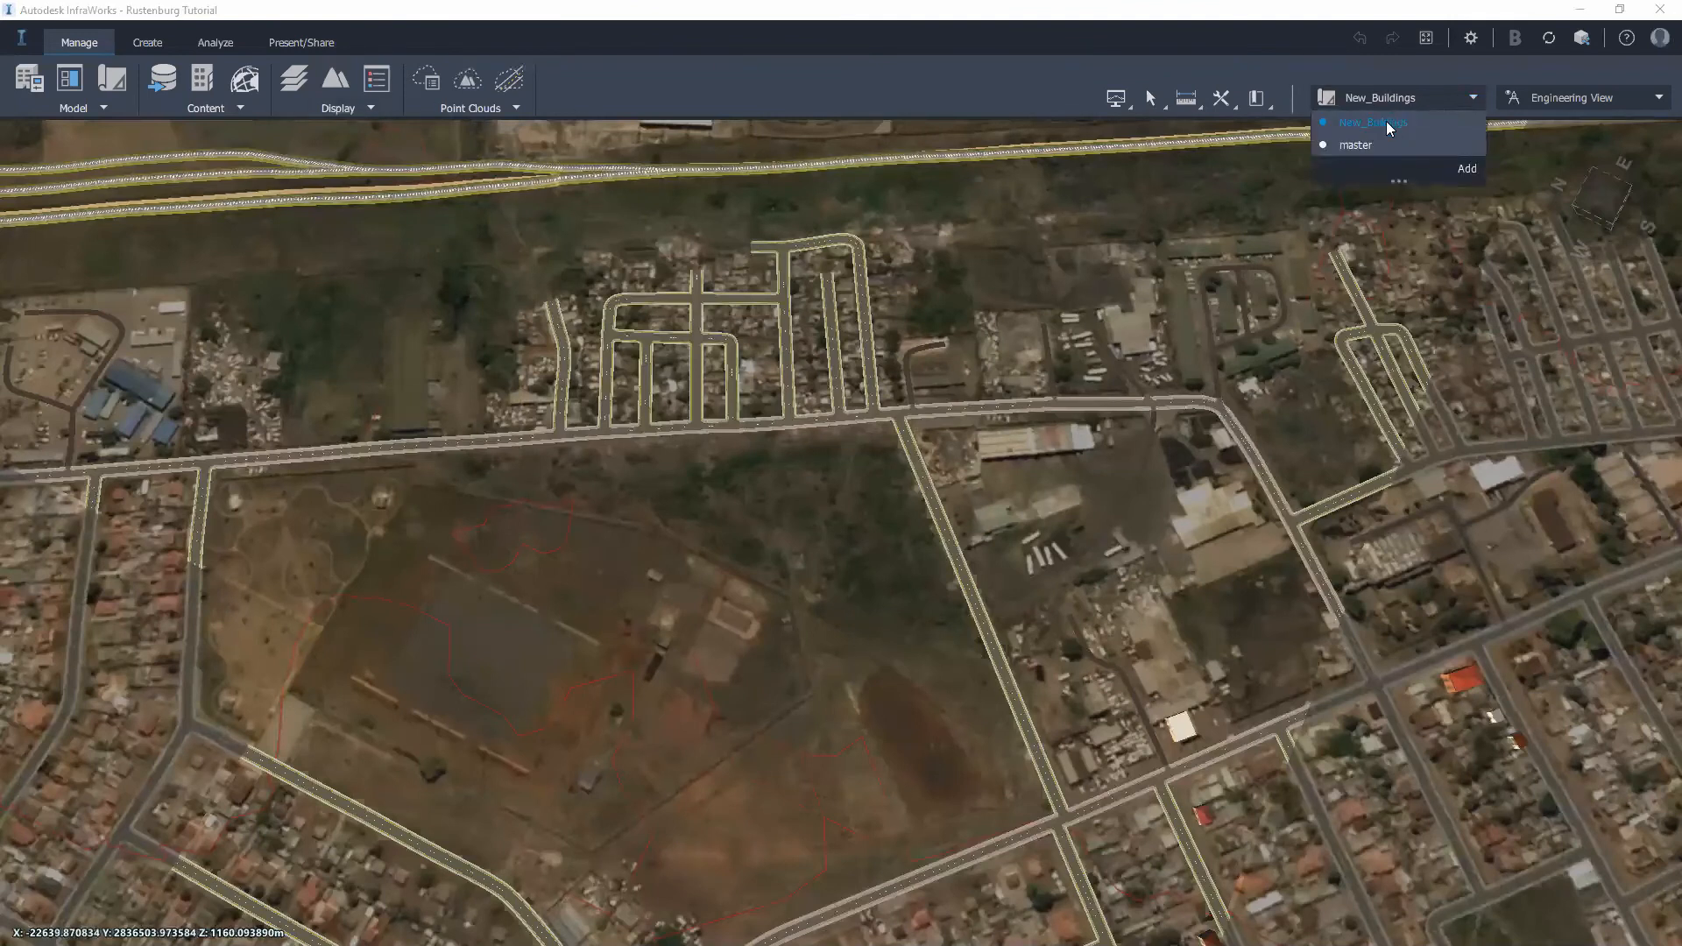
pyautogui.click(1472, 123)
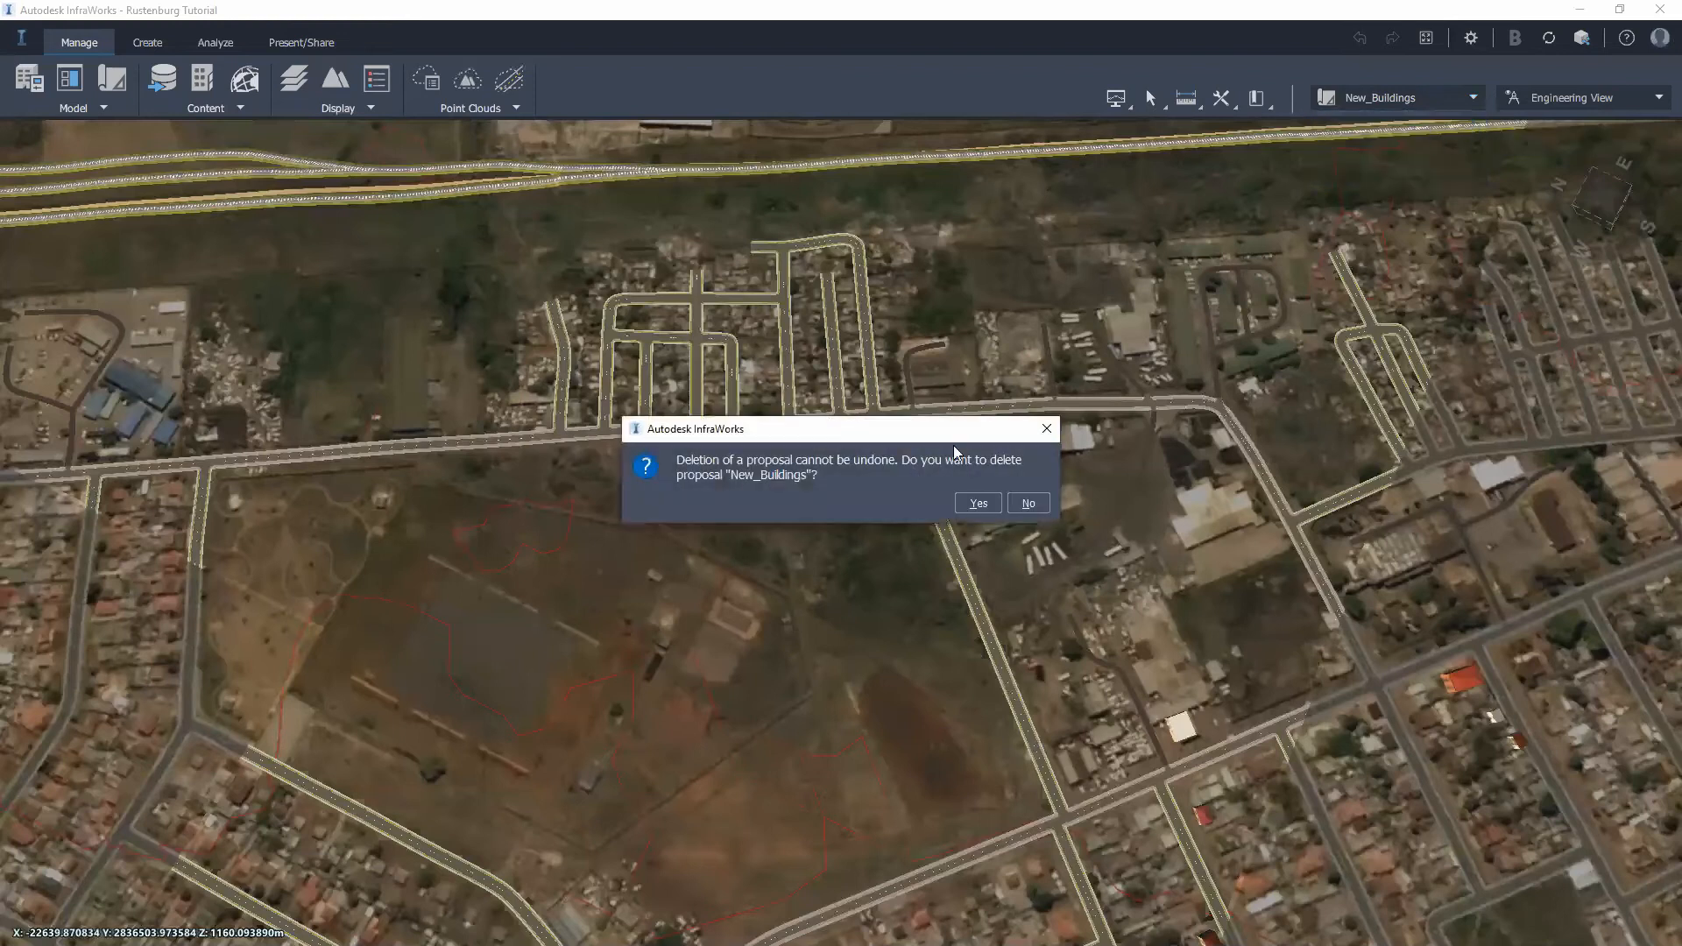
pyautogui.click(978, 504)
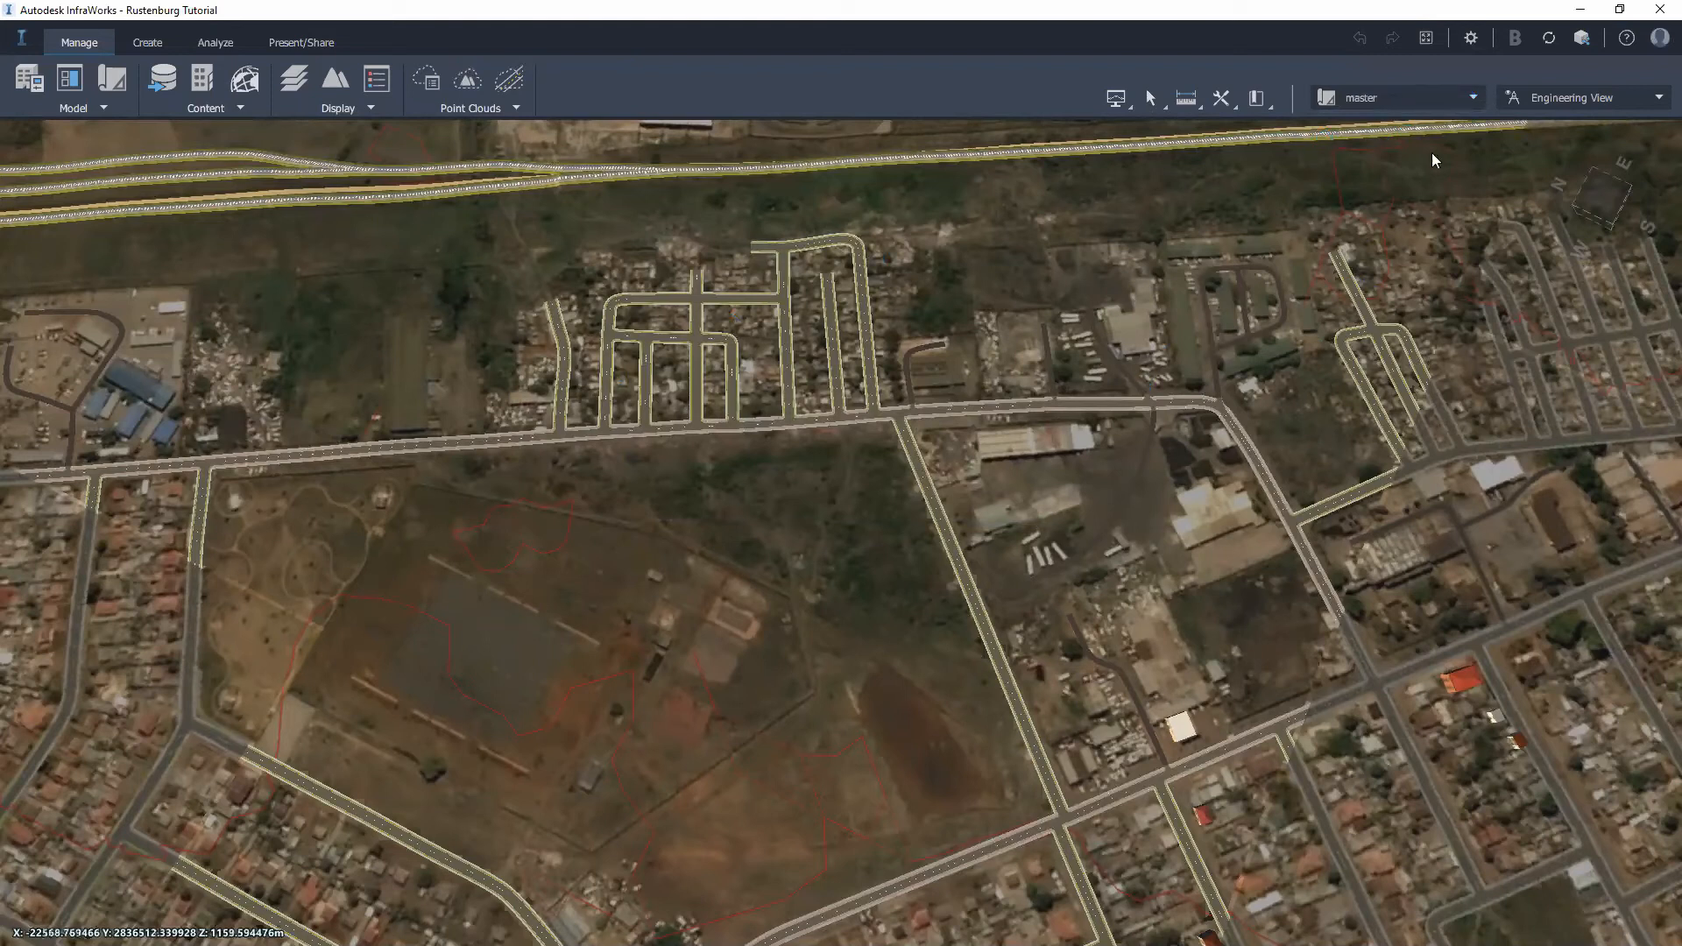
pyautogui.click(1462, 100)
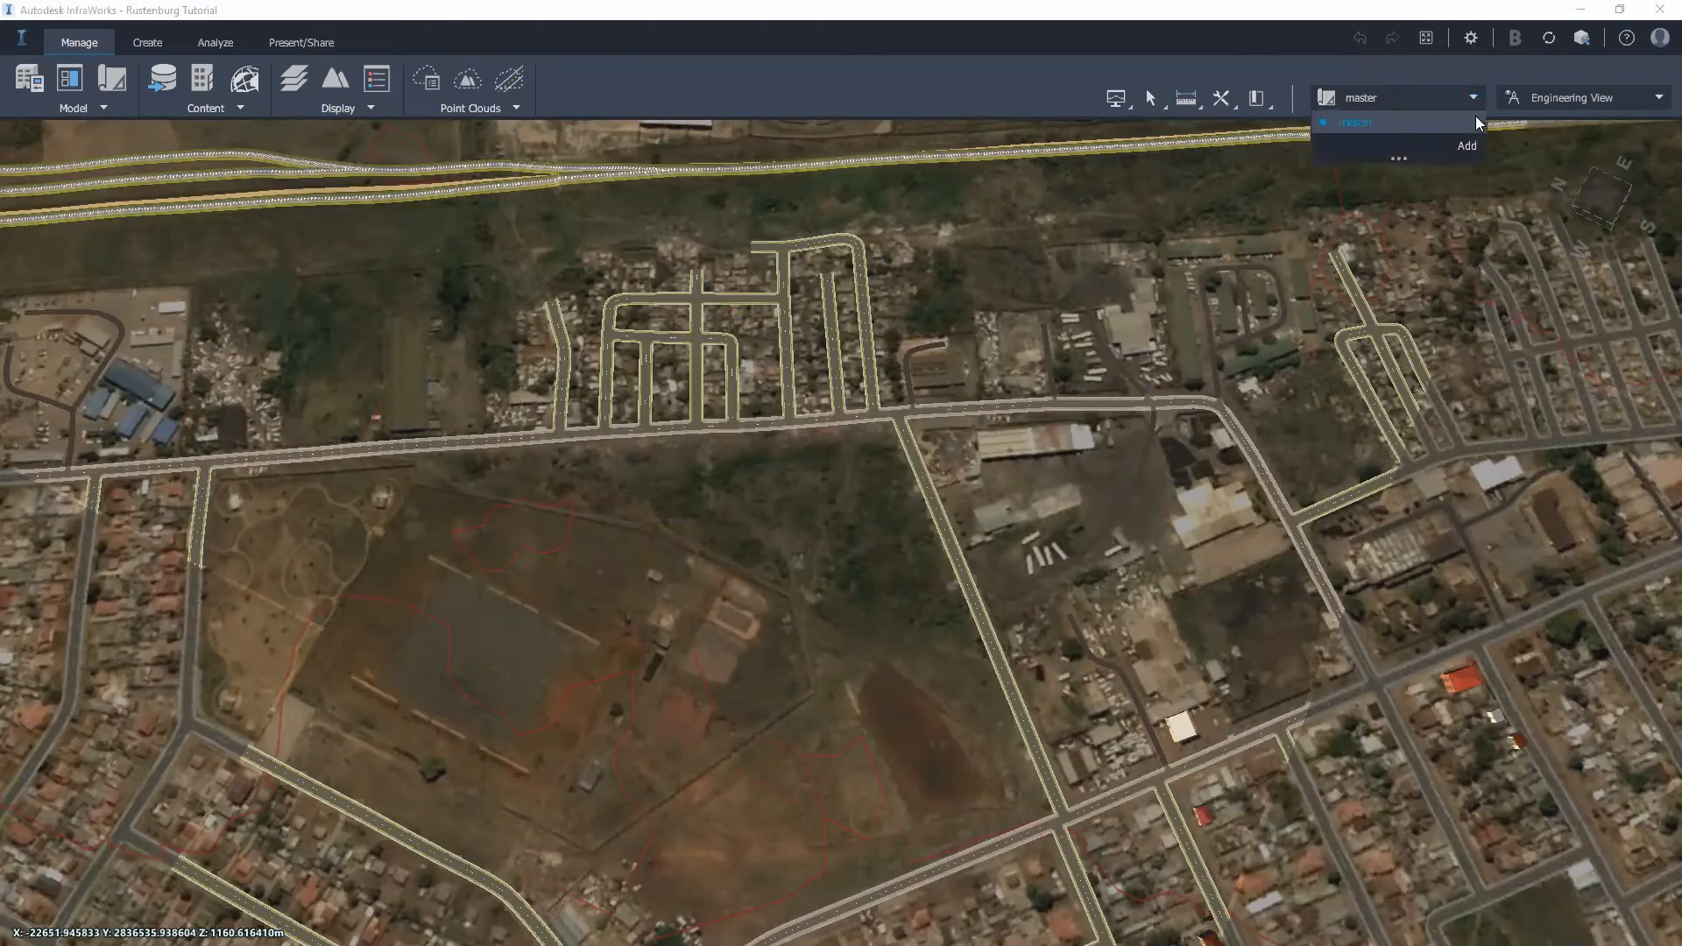
pyautogui.click(797, 539)
pyautogui.moveTo(797, 538); pyautogui.dragTo(818, 513)
pyautogui.moveTo(1052, 613); pyautogui.dragTo(1092, 540)
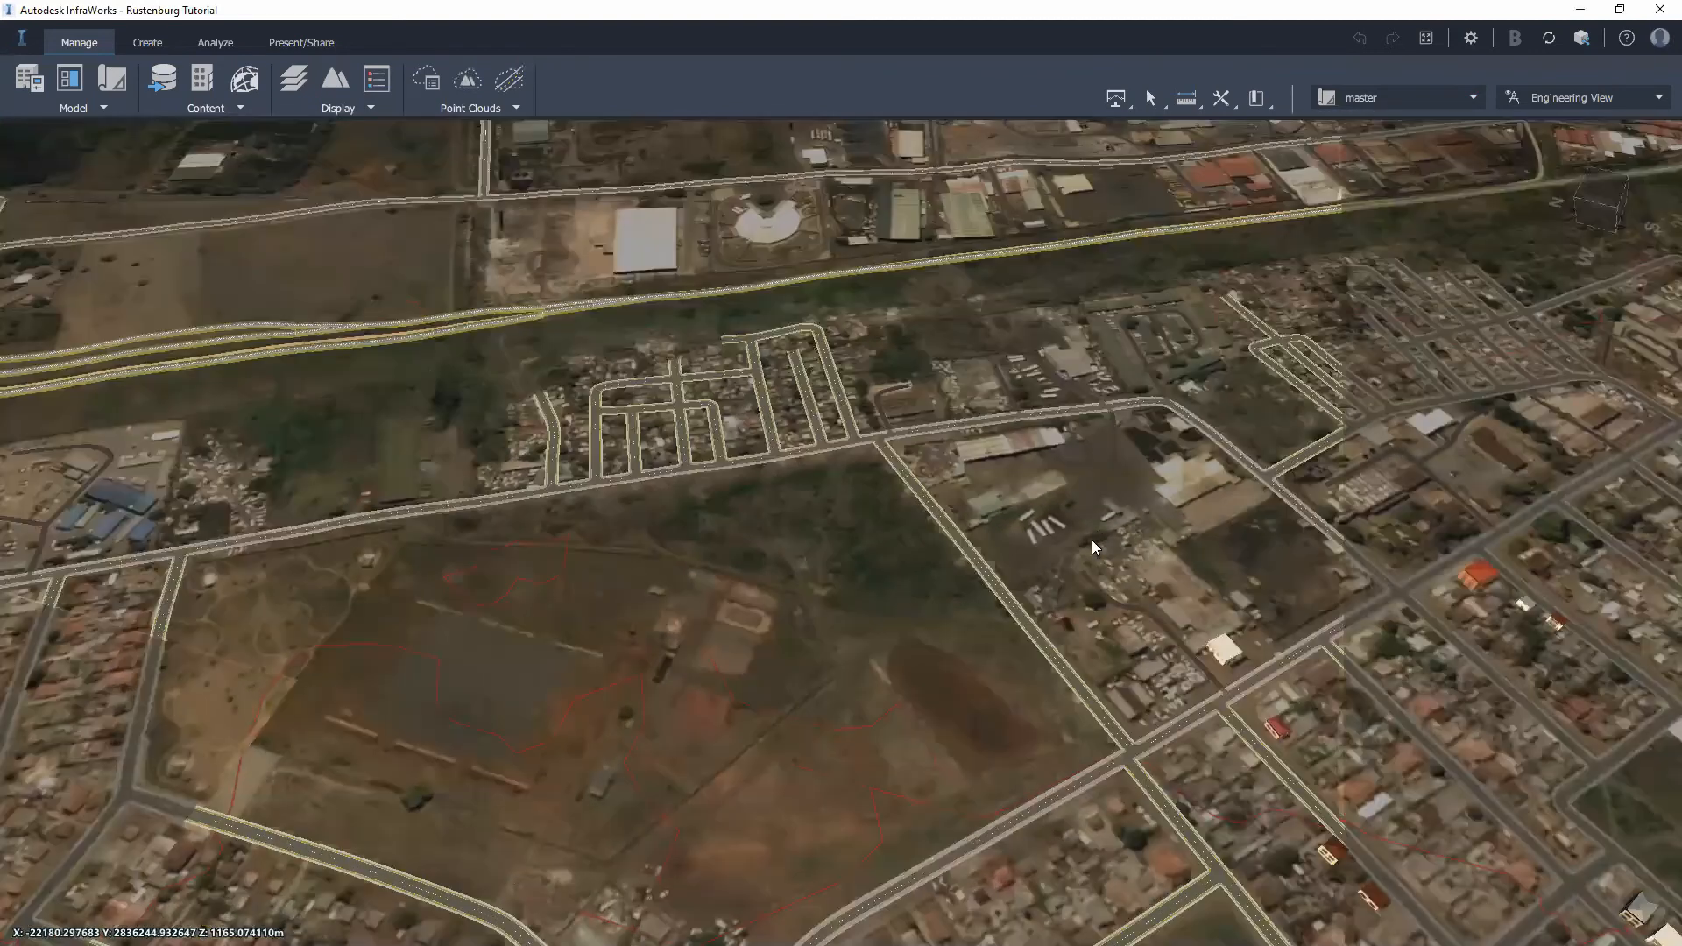
pyautogui.moveTo(750, 768); pyautogui.dragTo(712, 627)
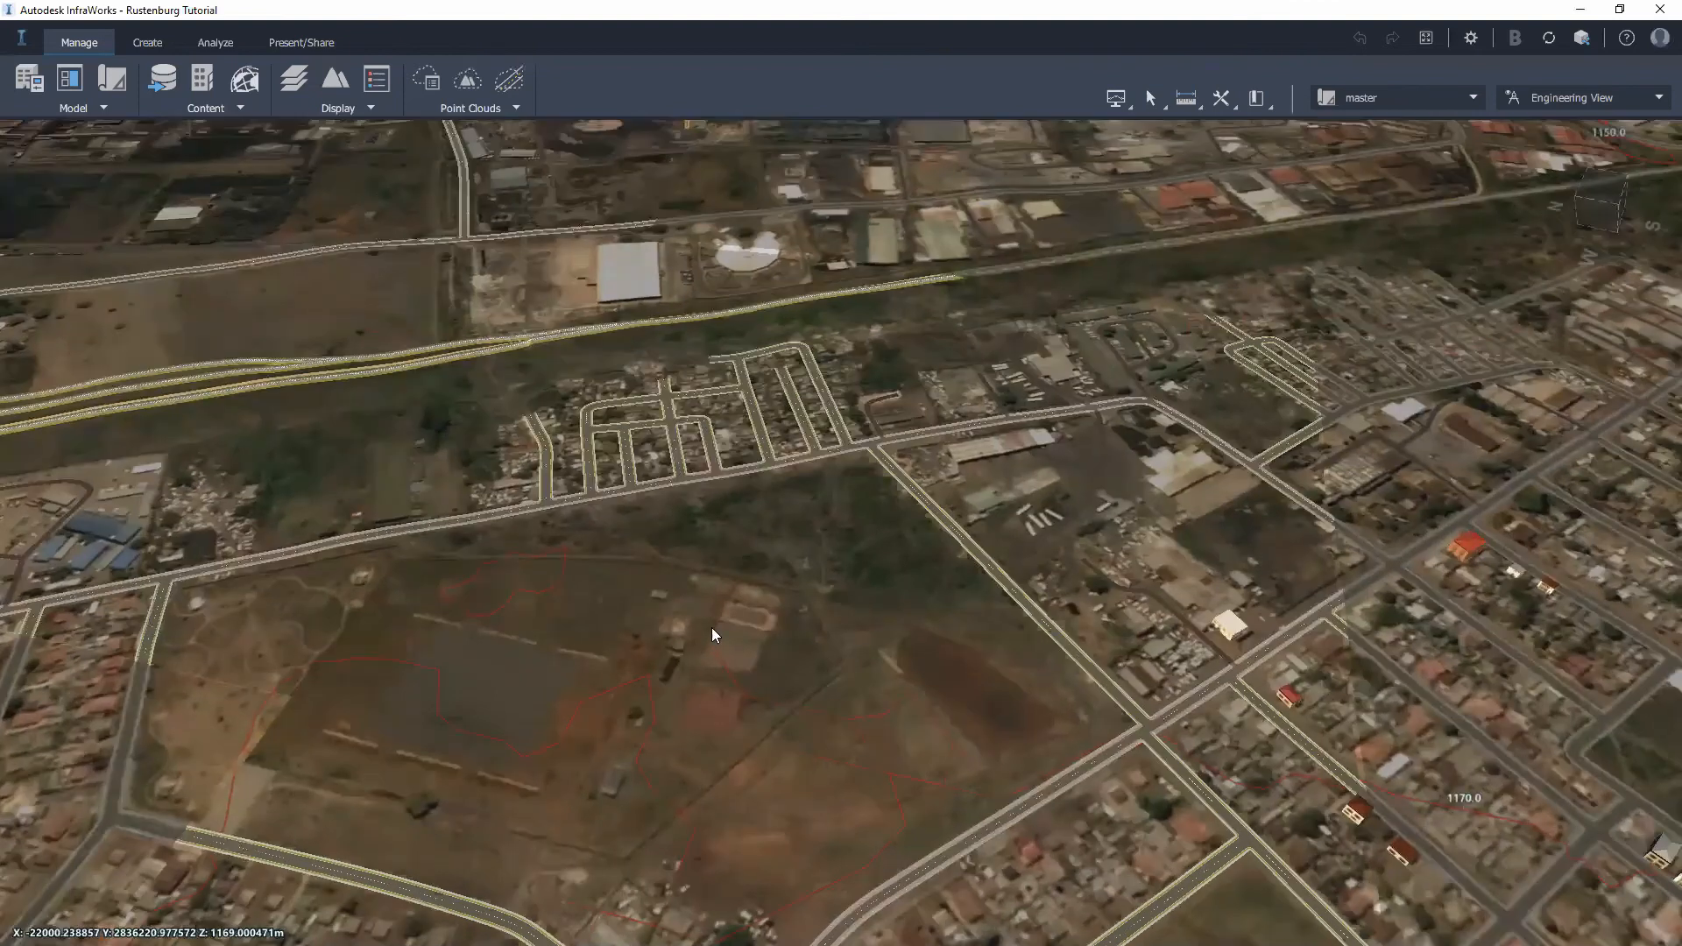
# Step: Add a new proposal named New_Buildings and check it in the proposal list
pyautogui.click(1427, 100)
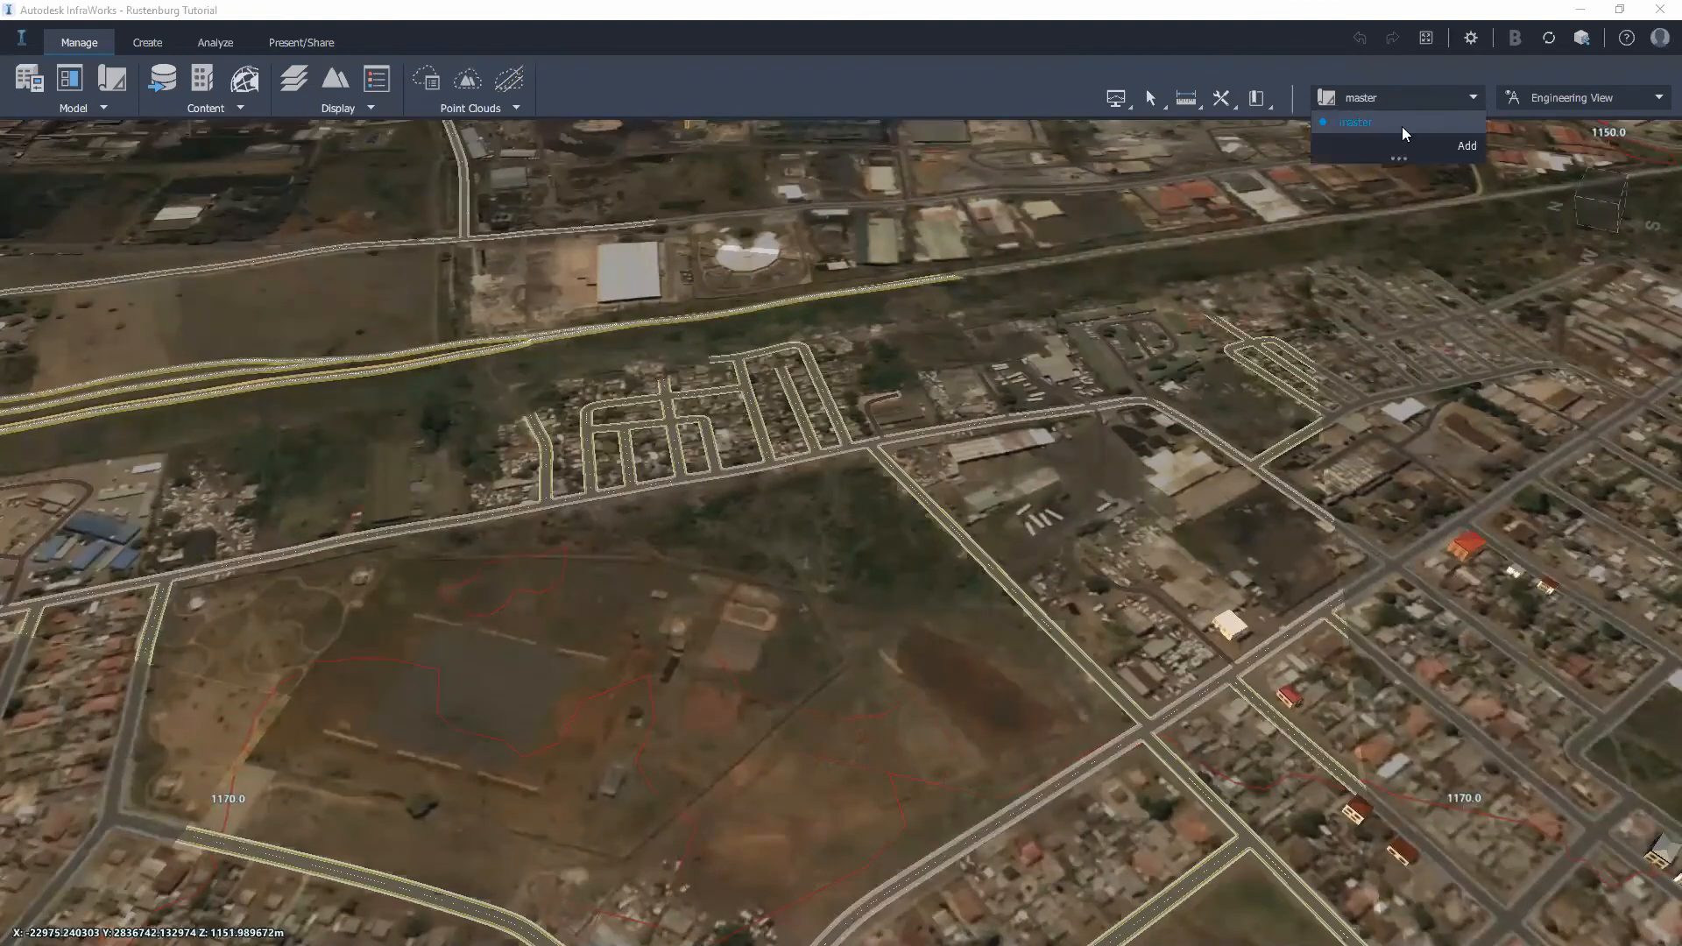
pyautogui.click(1466, 148)
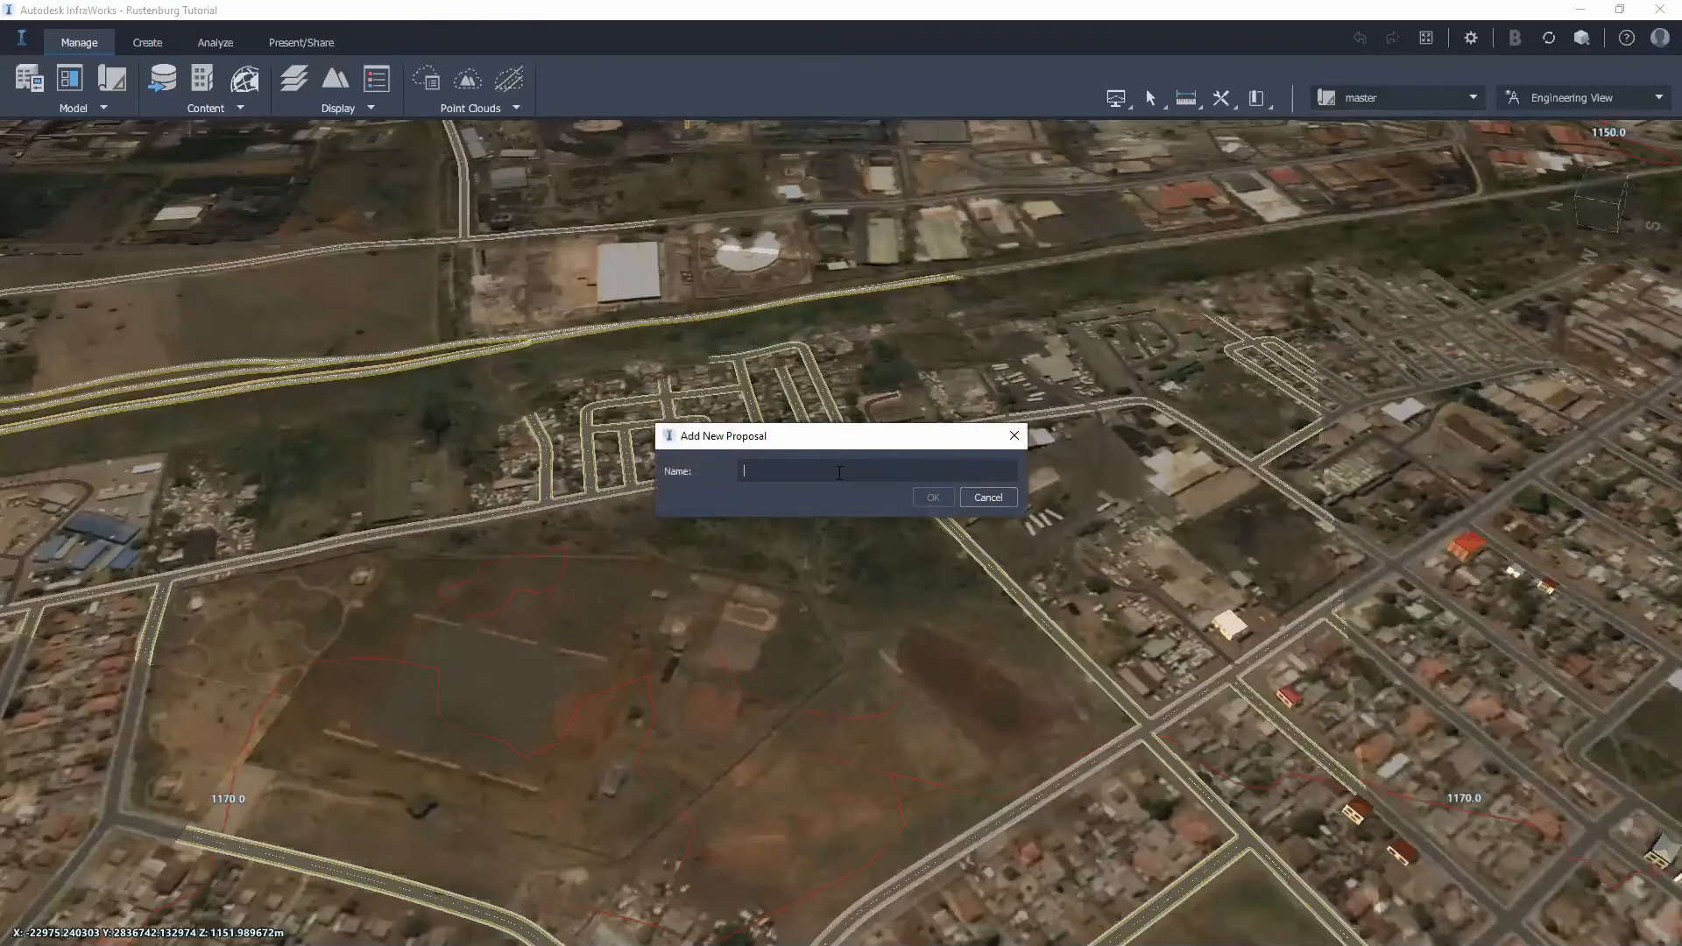
pyautogui.write('New_Buildings')
pyautogui.click(933, 497)
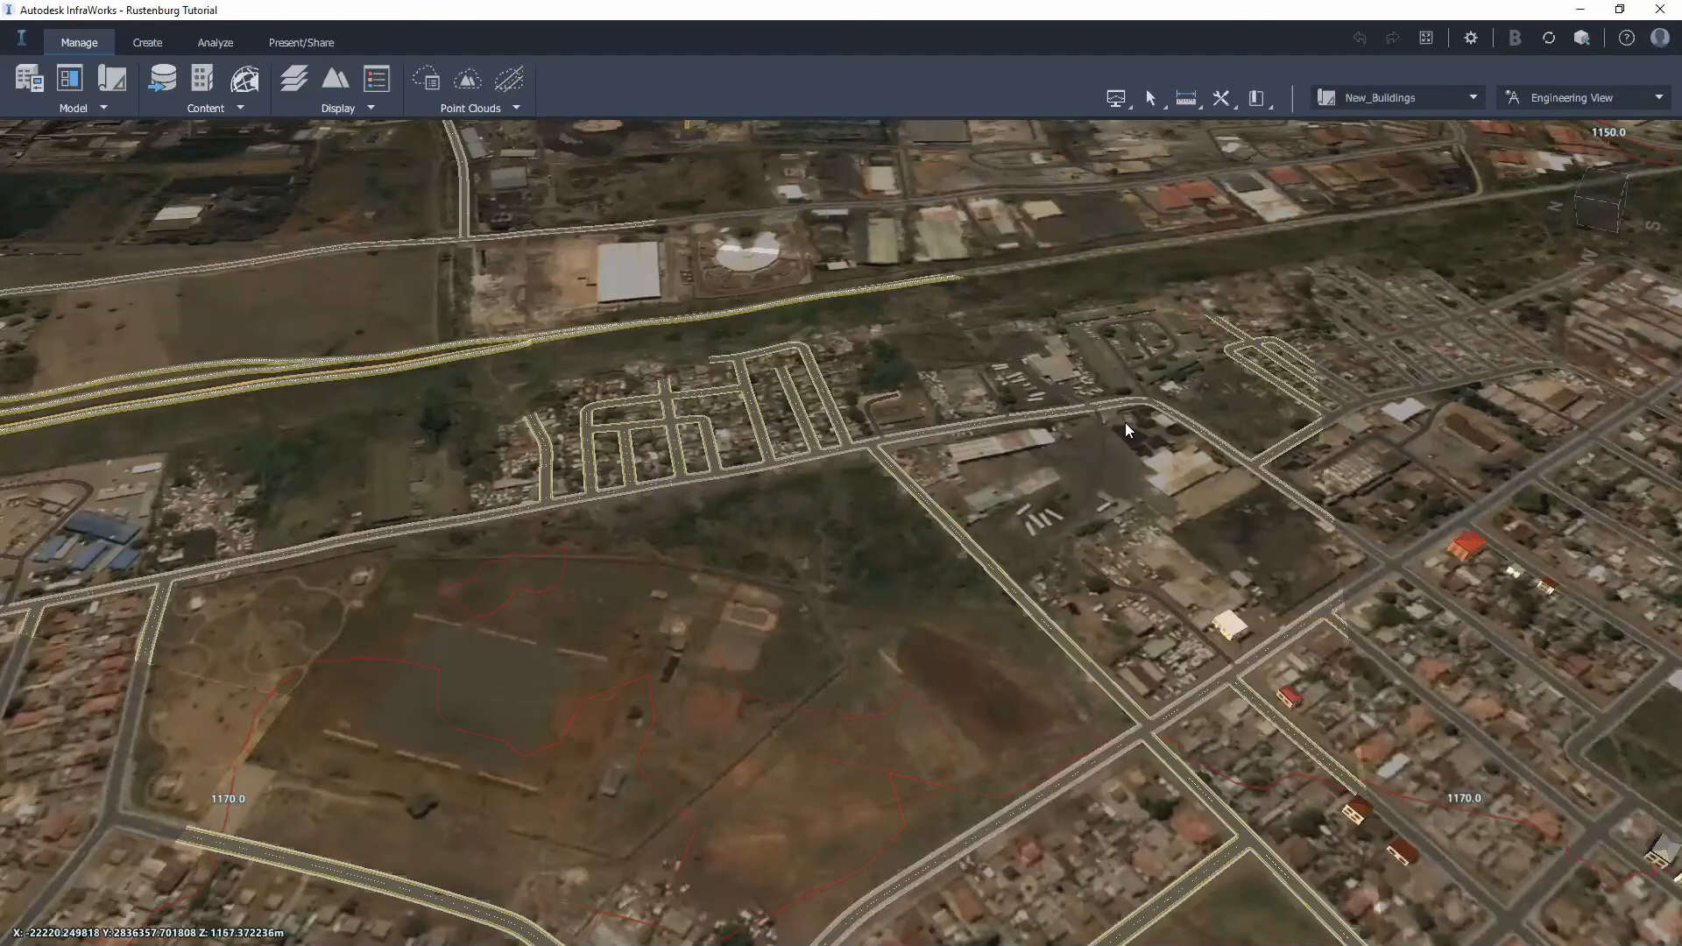
pyautogui.click(1445, 100)
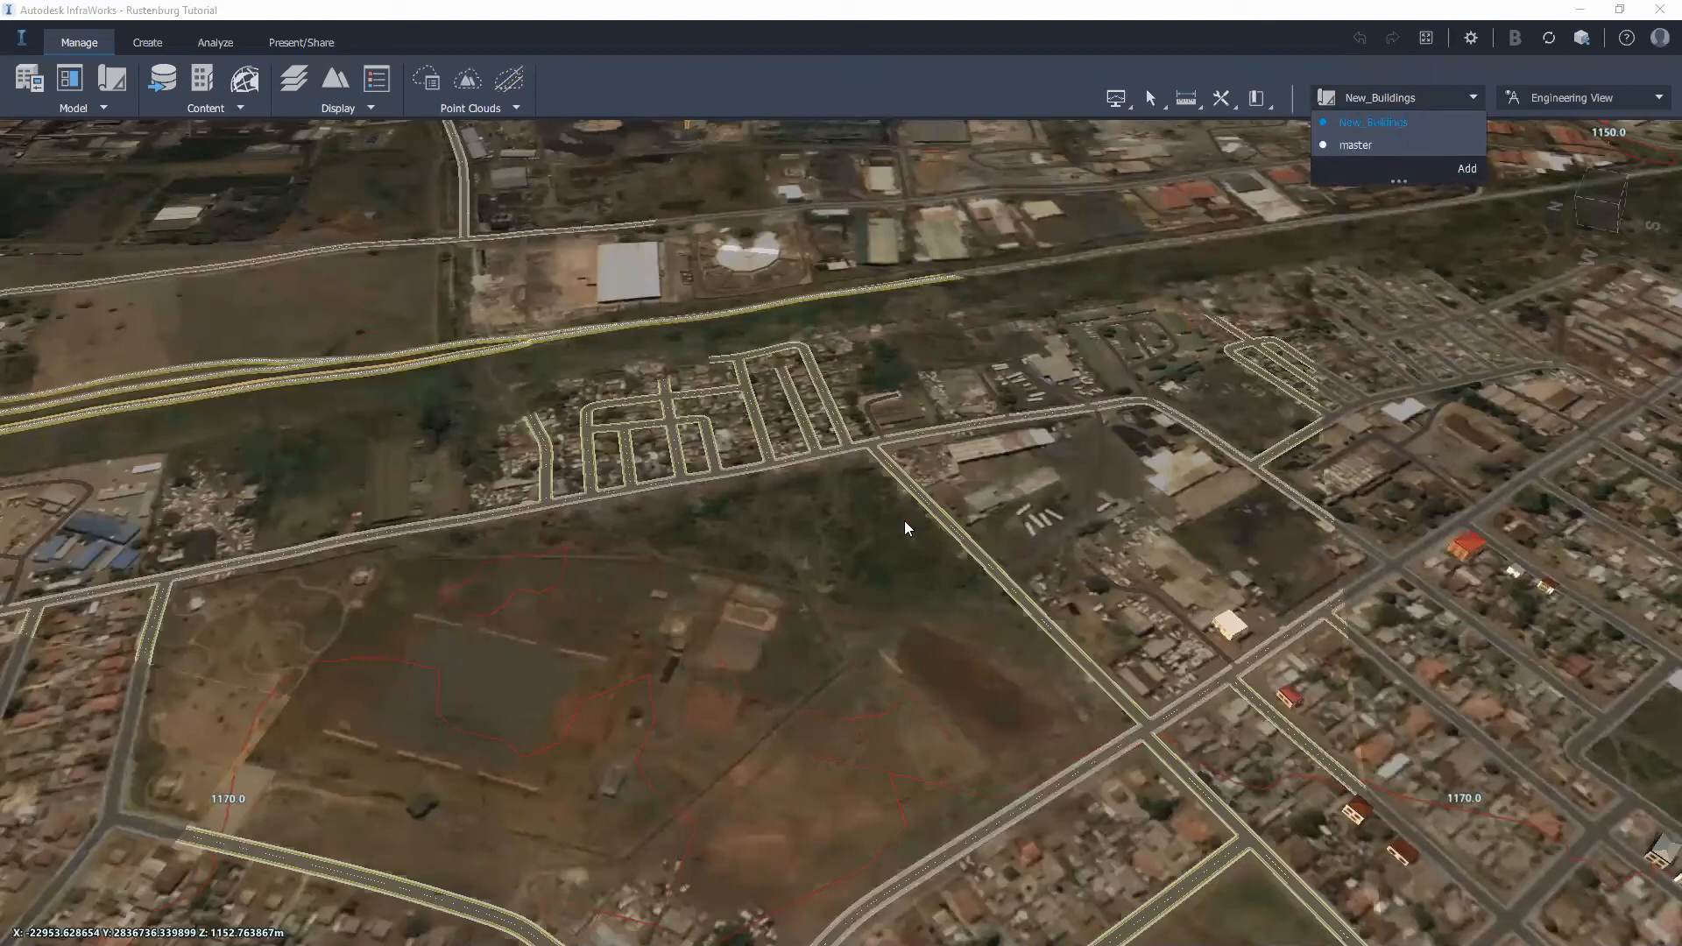
pyautogui.click(757, 592)
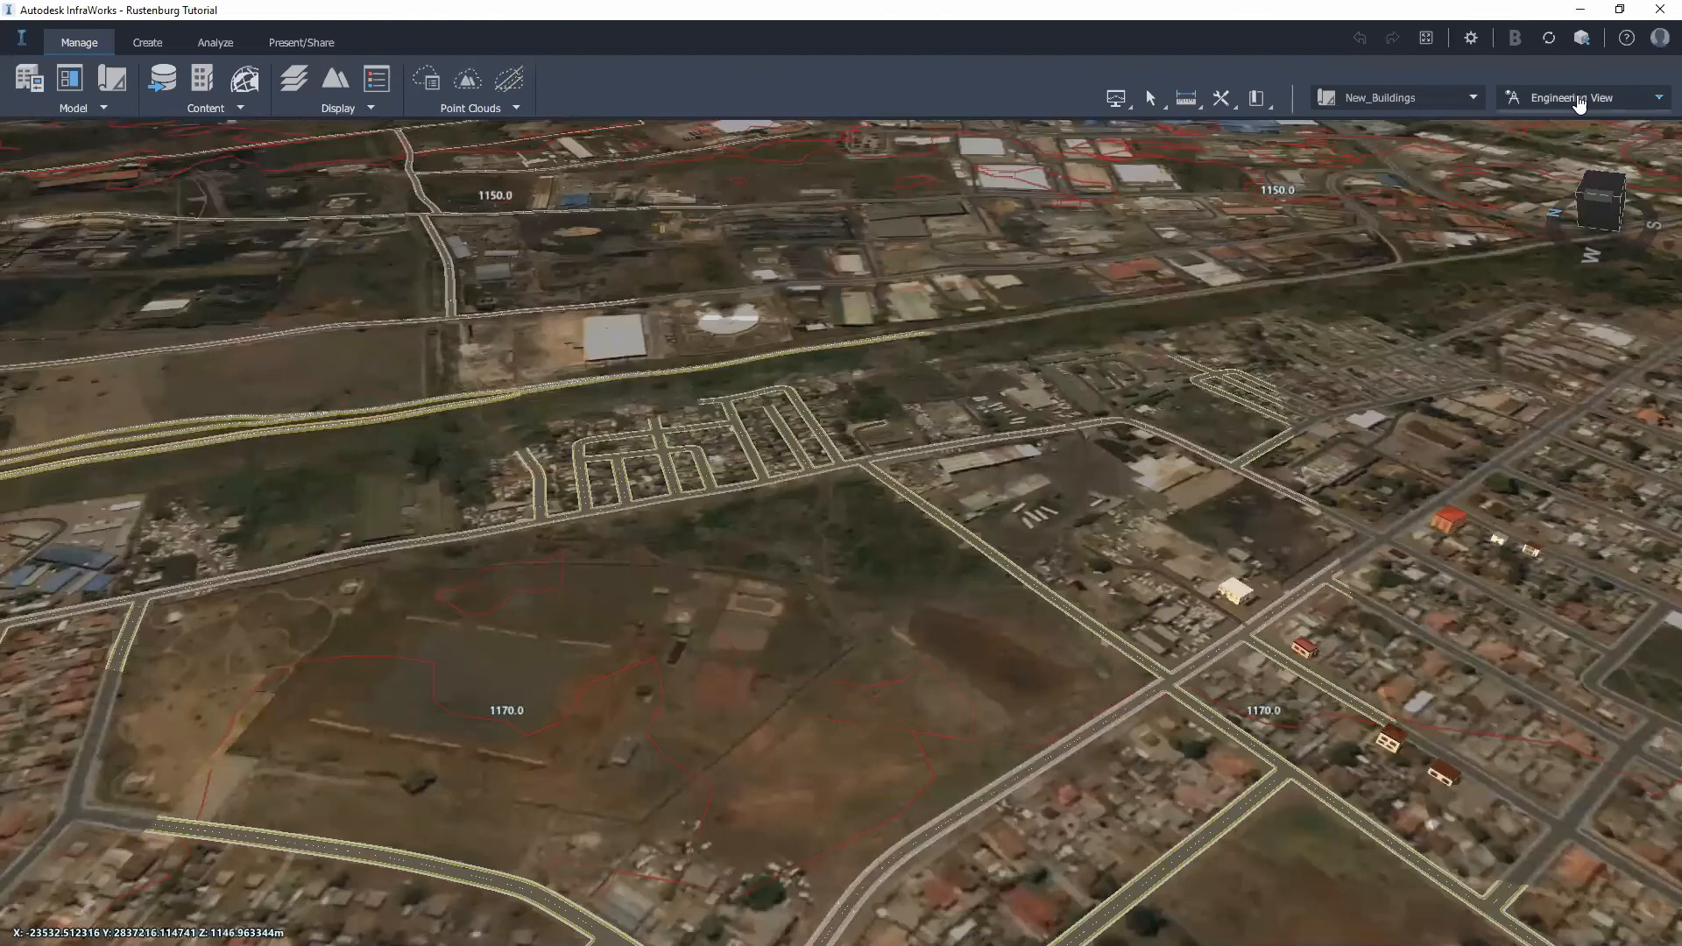
# Step: Review the available model views, then switch from Engineering View to Conceptual View and look over the site
pyautogui.click(1579, 99)
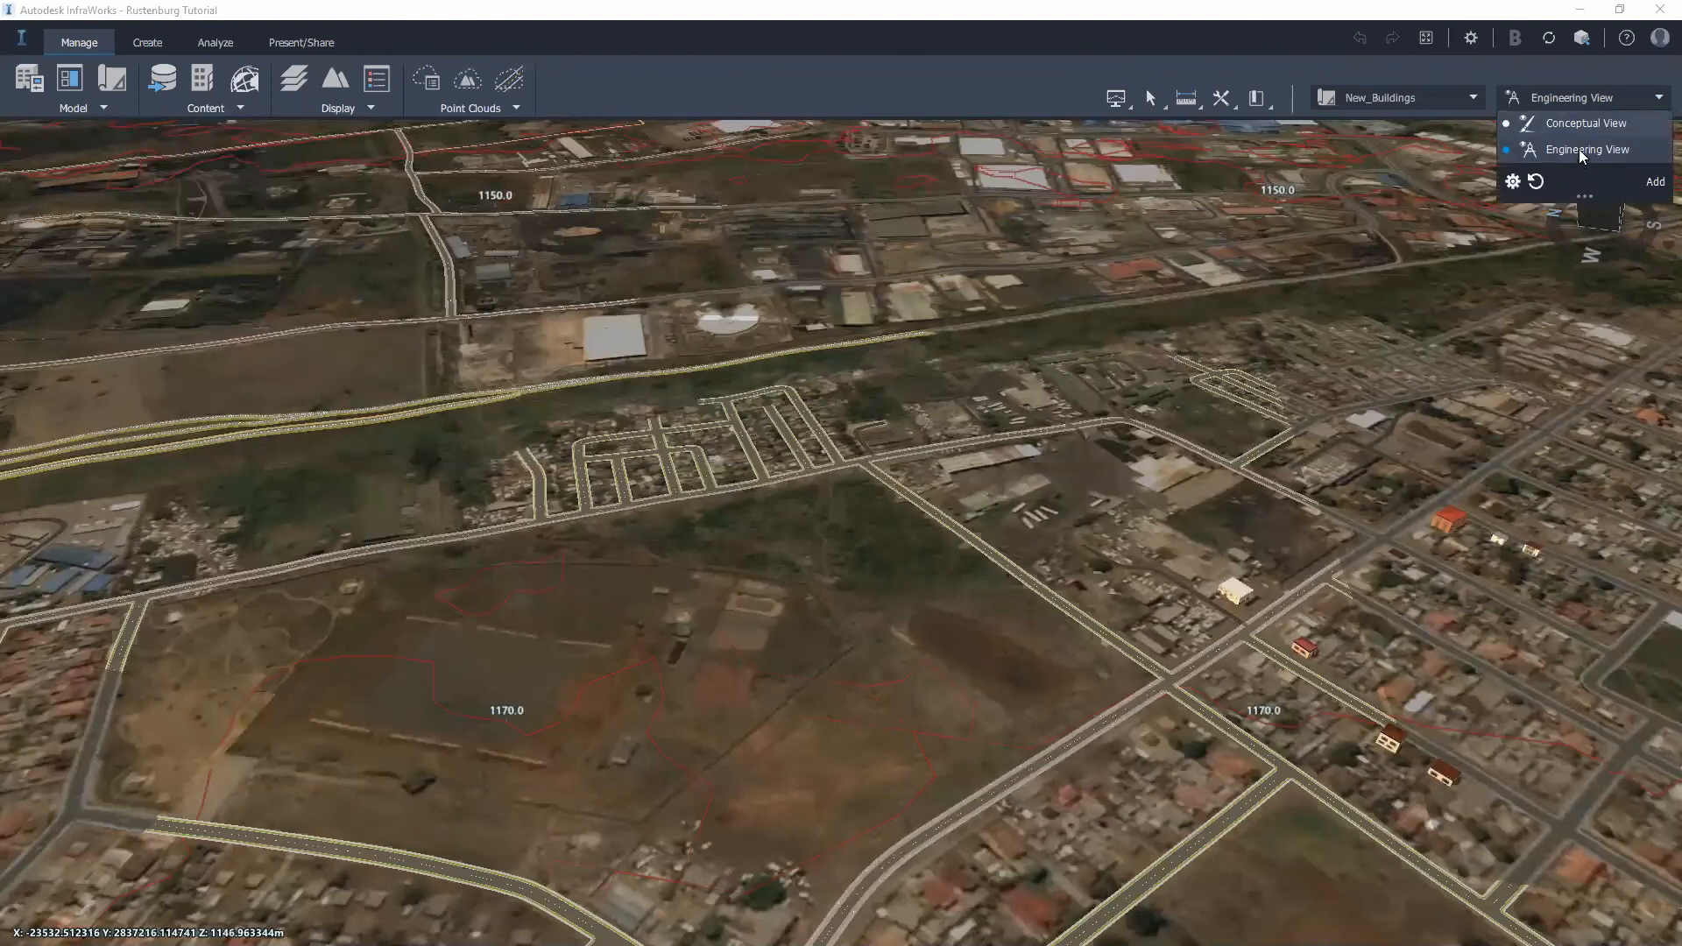
pyautogui.moveTo(904, 680); pyautogui.dragTo(663, 284)
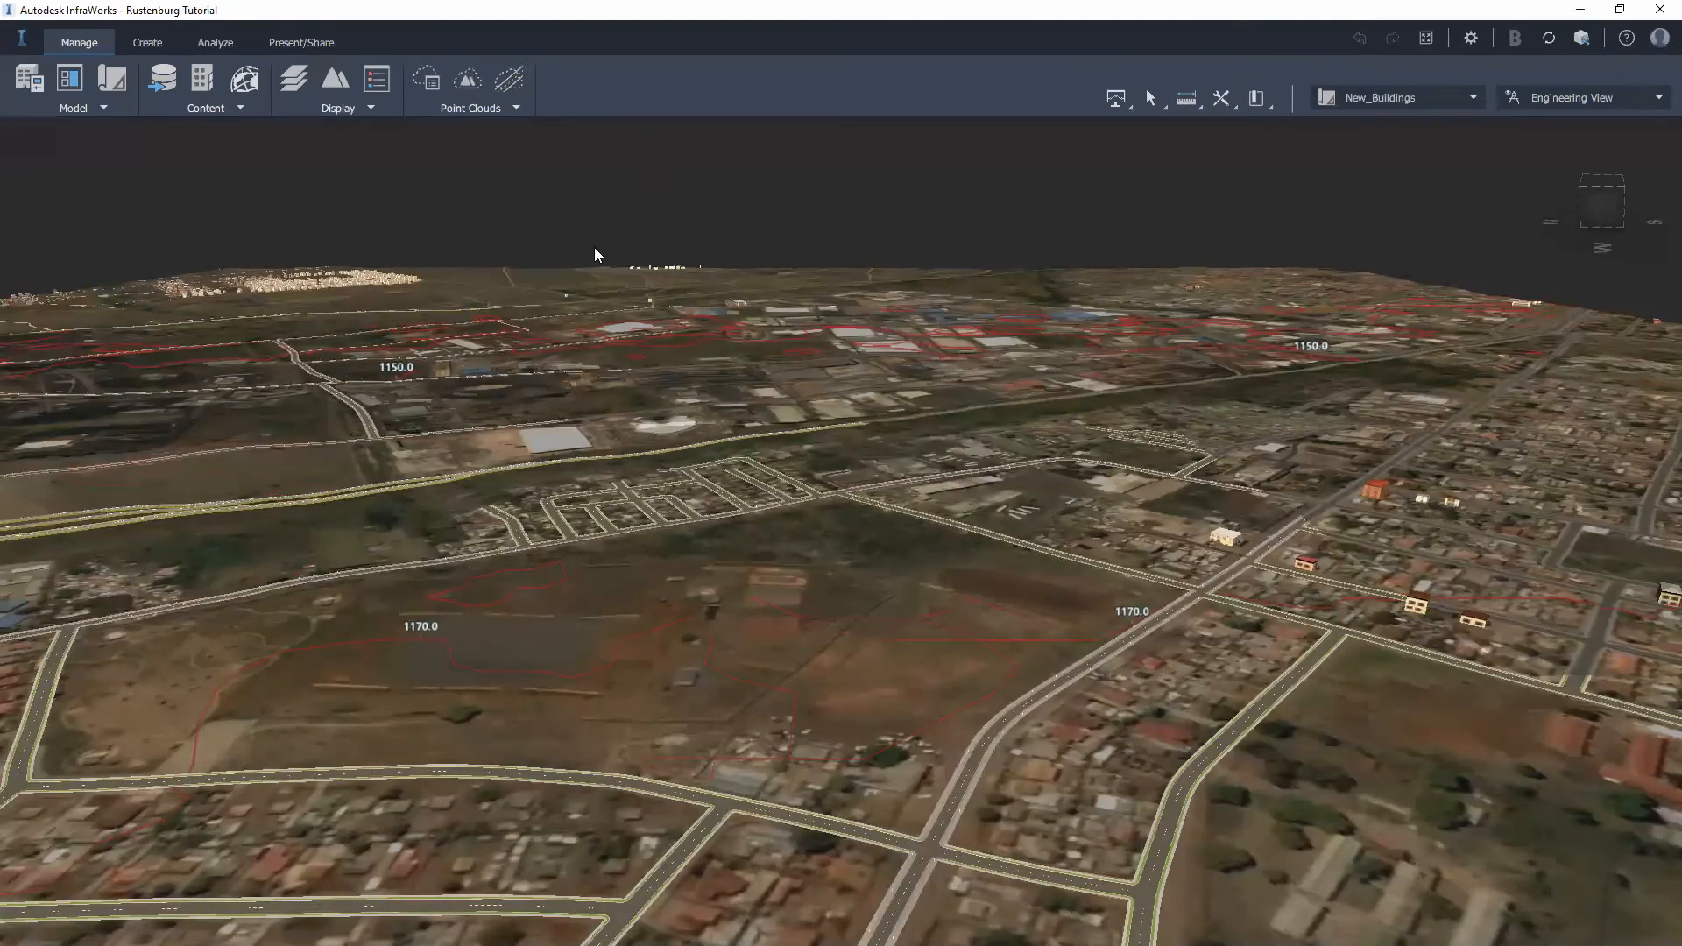
pyautogui.scroll(2, 880, 593)
pyautogui.scroll(1, 617, 493)
pyautogui.scroll(2, 614, 487)
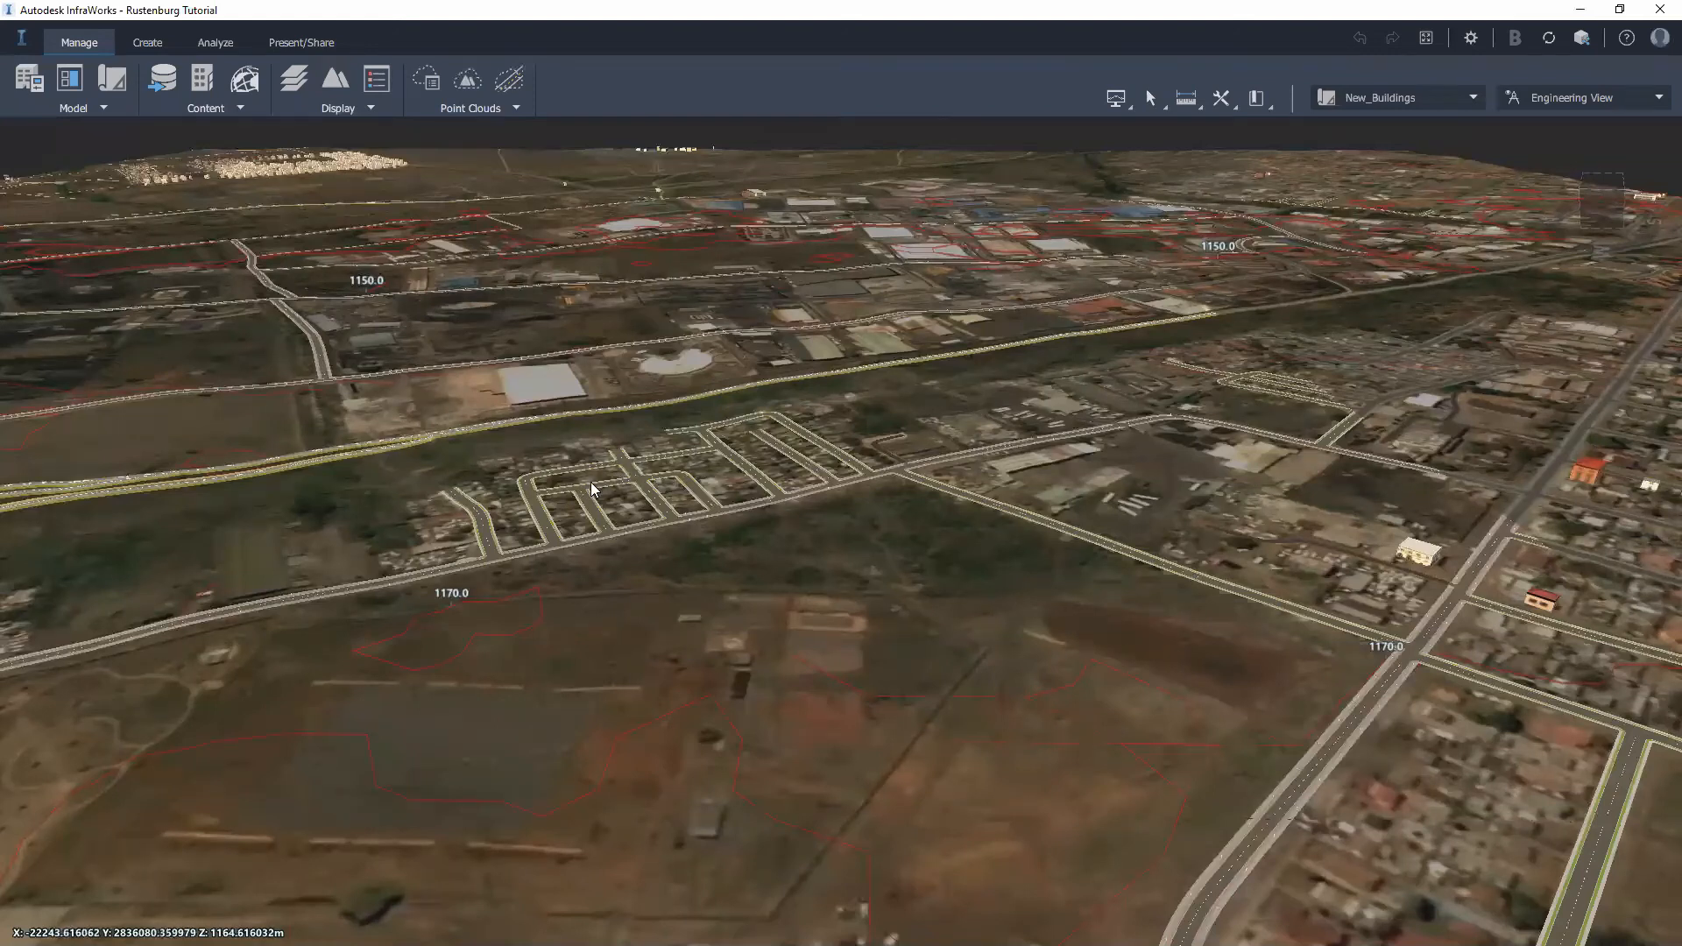
pyautogui.click(1587, 100)
pyautogui.click(1584, 123)
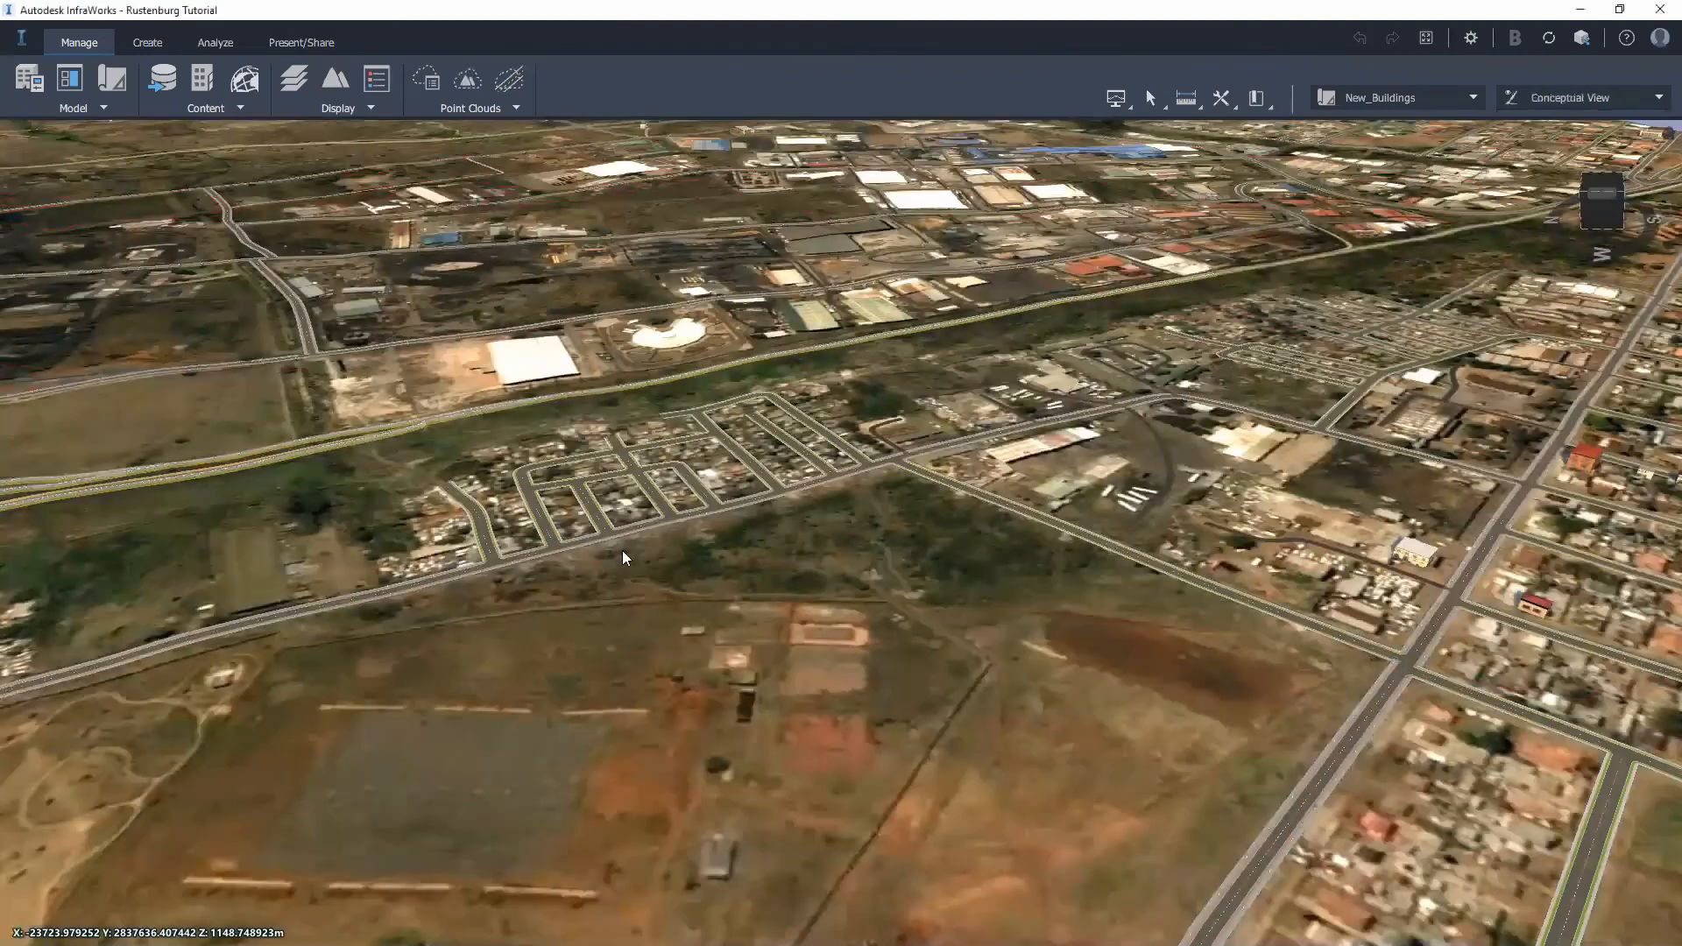
pyautogui.moveTo(507, 504); pyautogui.dragTo(866, 573)
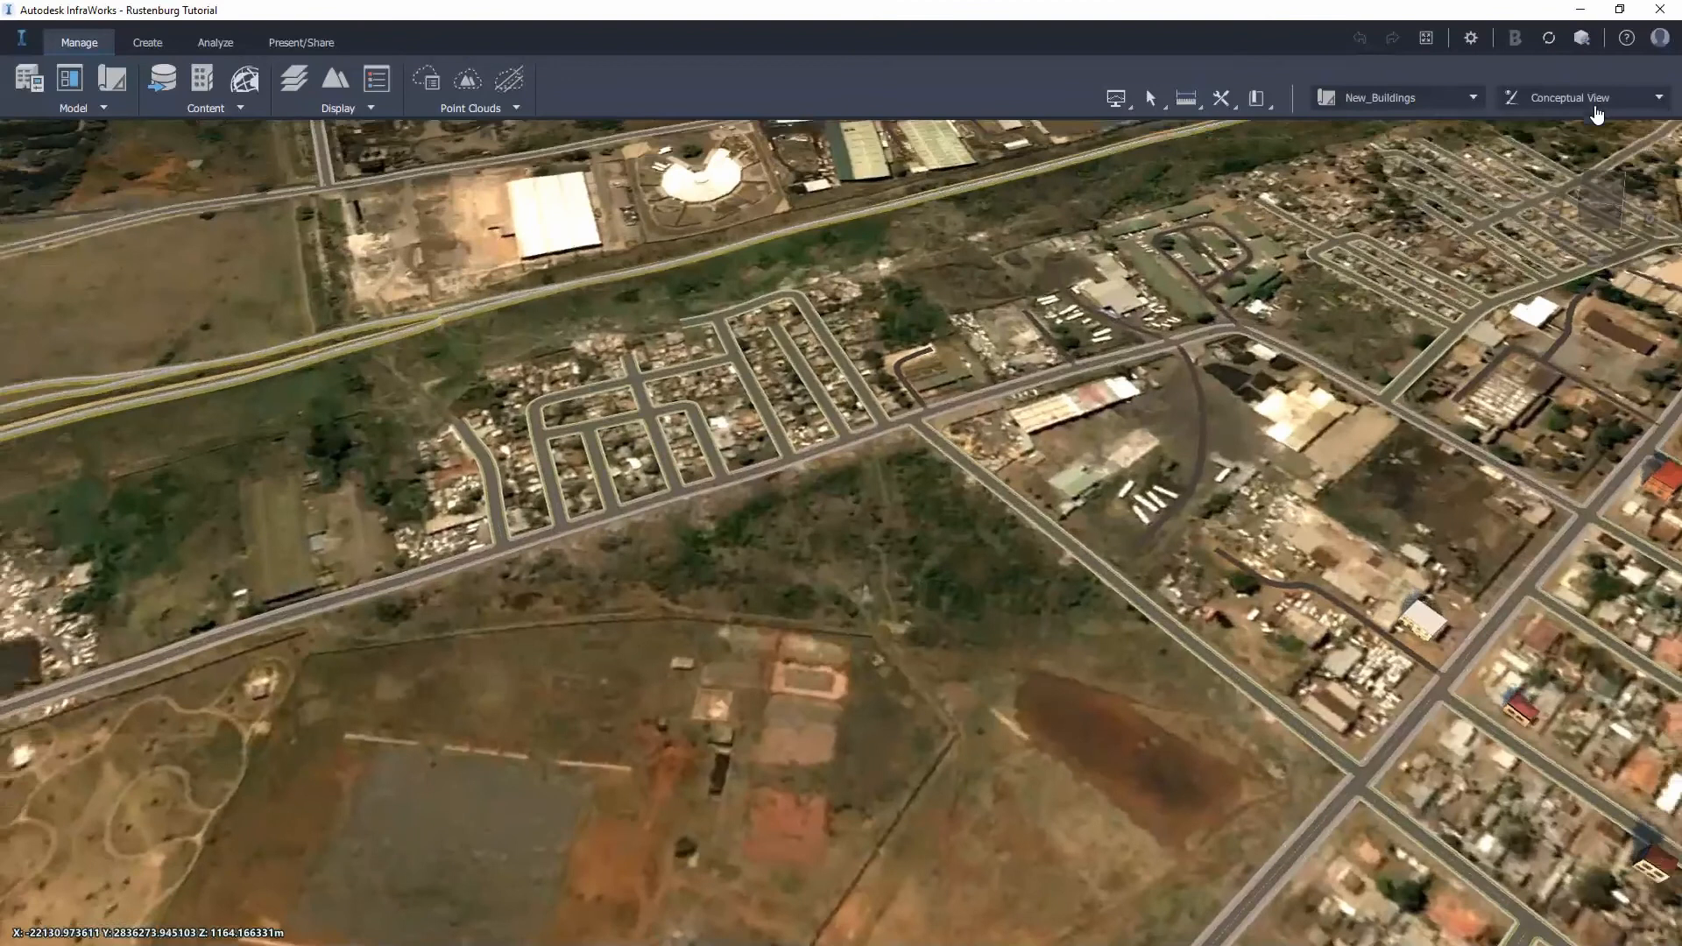
# Step: Review the Conceptual View's settings, from visualization to the terrain contour options, without changing any
pyautogui.click(1588, 100)
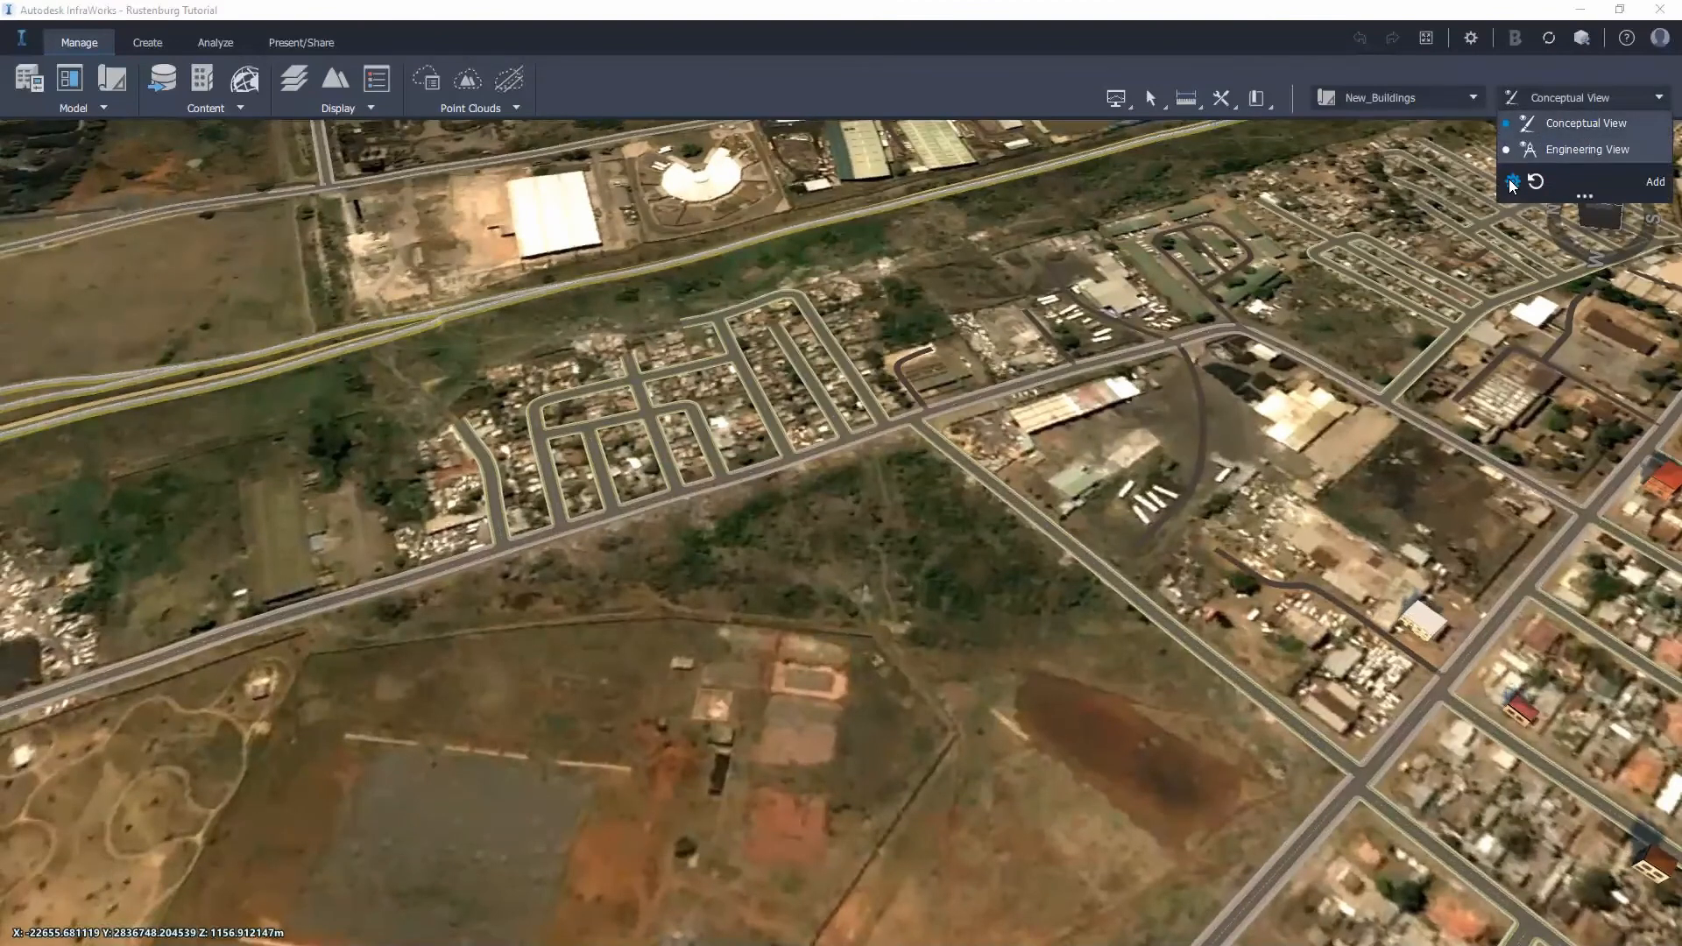
pyautogui.click(1514, 181)
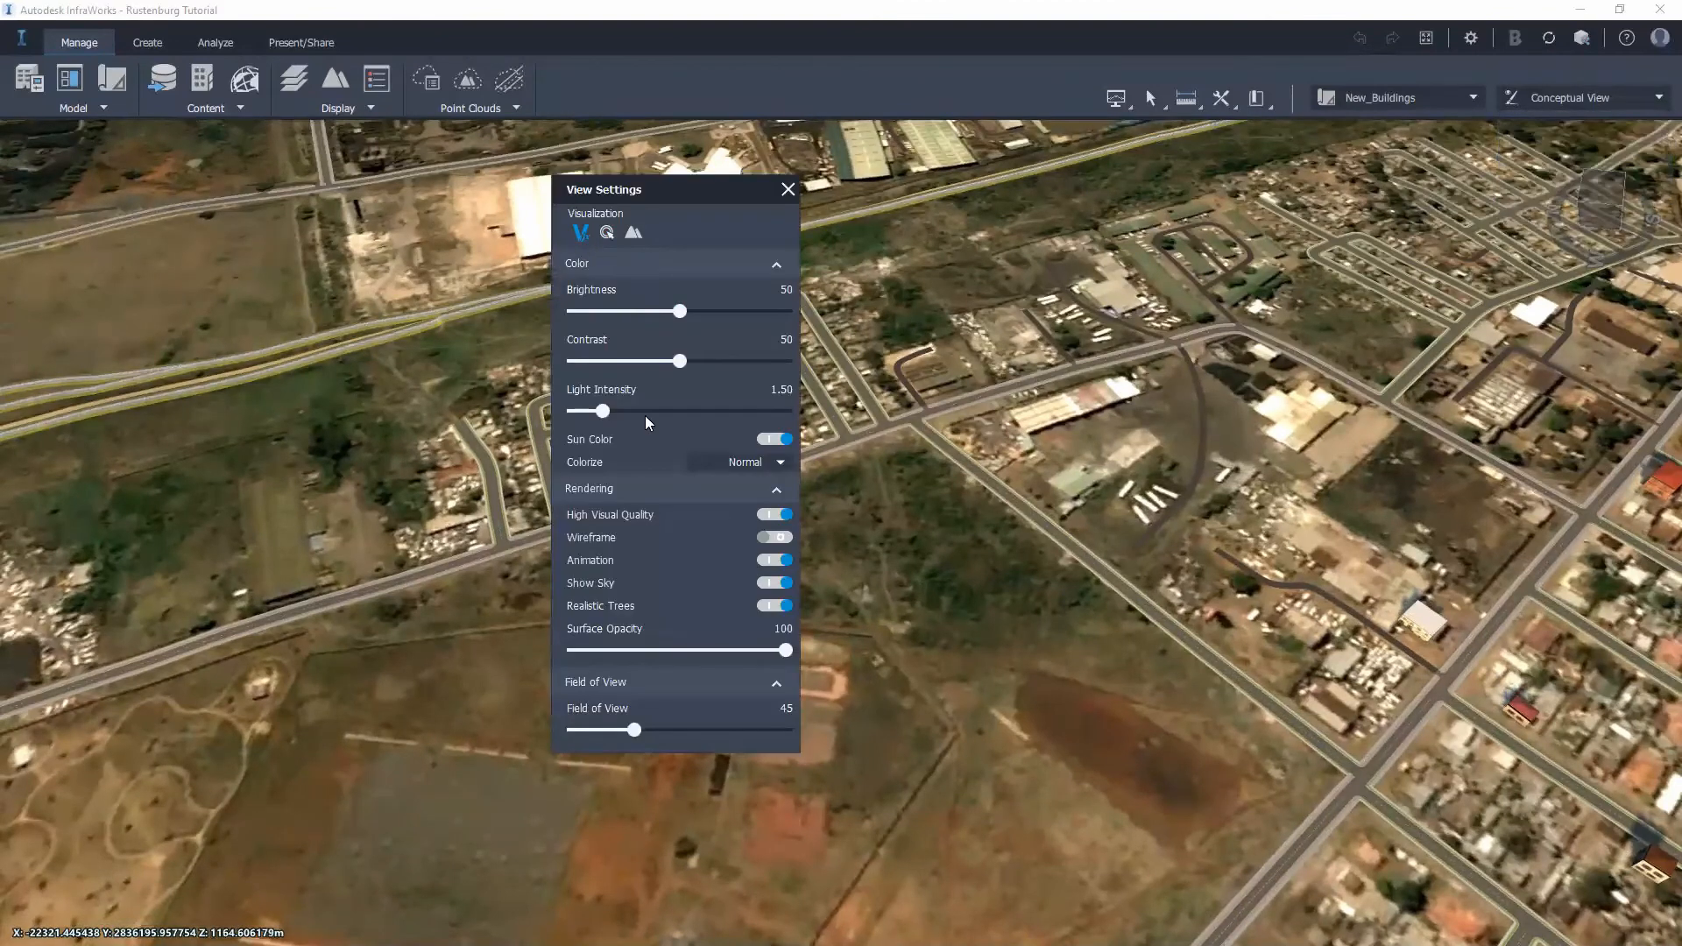
pyautogui.click(612, 236)
pyautogui.click(608, 235)
pyautogui.click(634, 235)
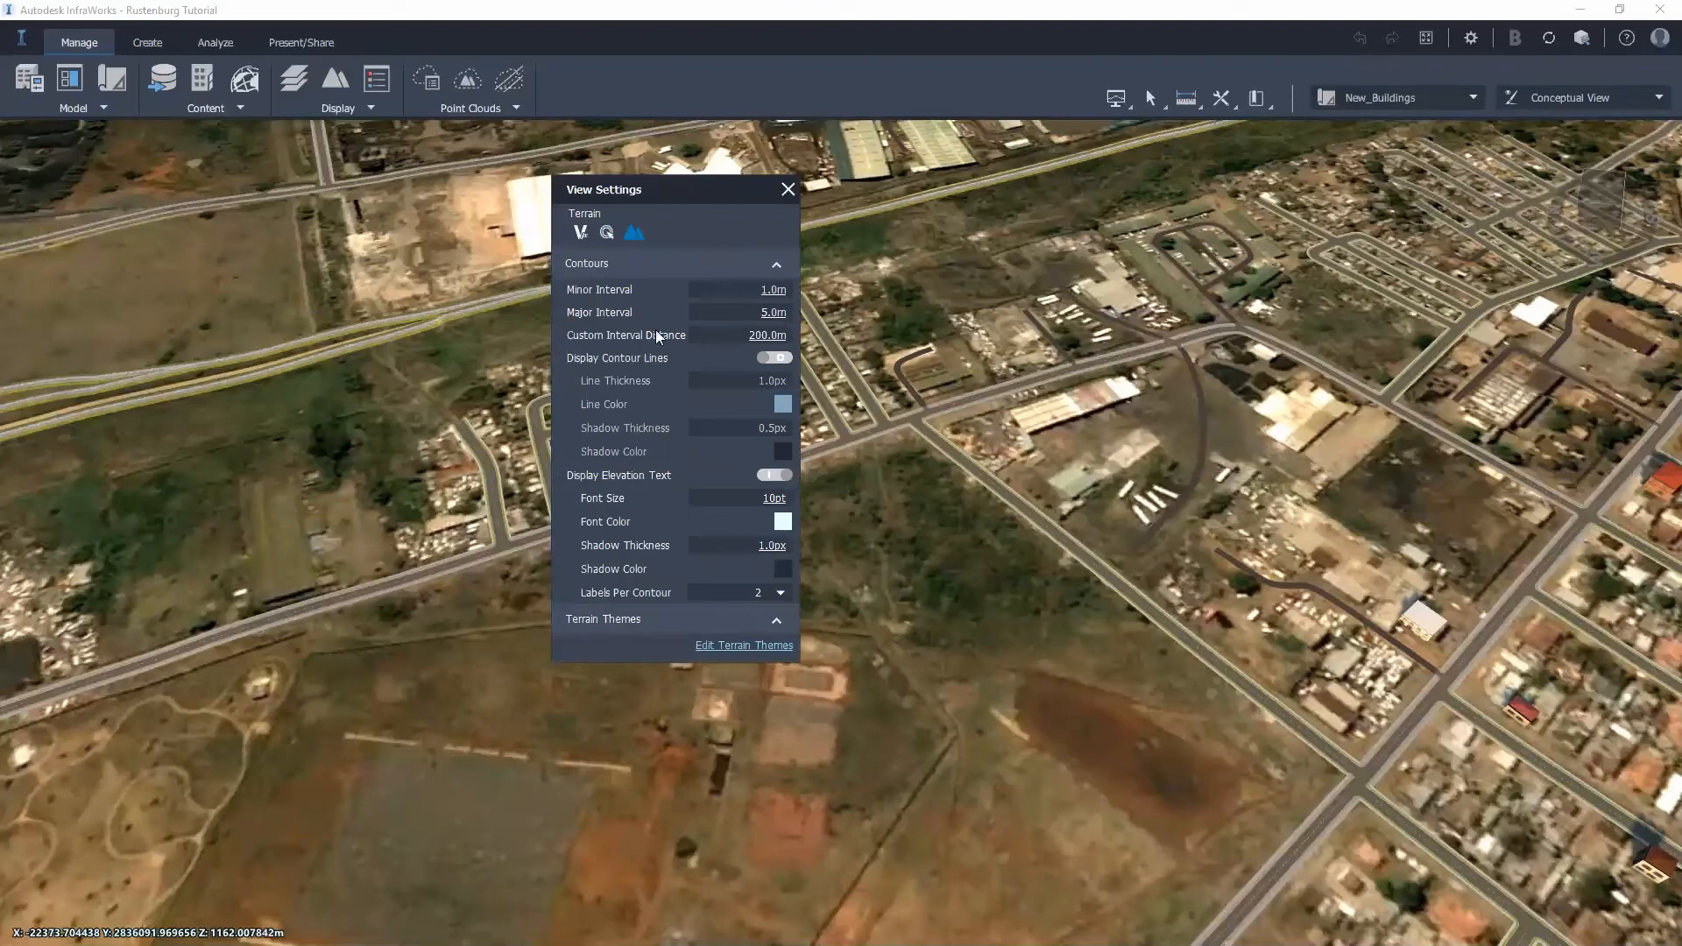
pyautogui.click(788, 189)
# Step: Switch the model display to Engineering View and inspect the terrain with its contours
pyautogui.click(1571, 104)
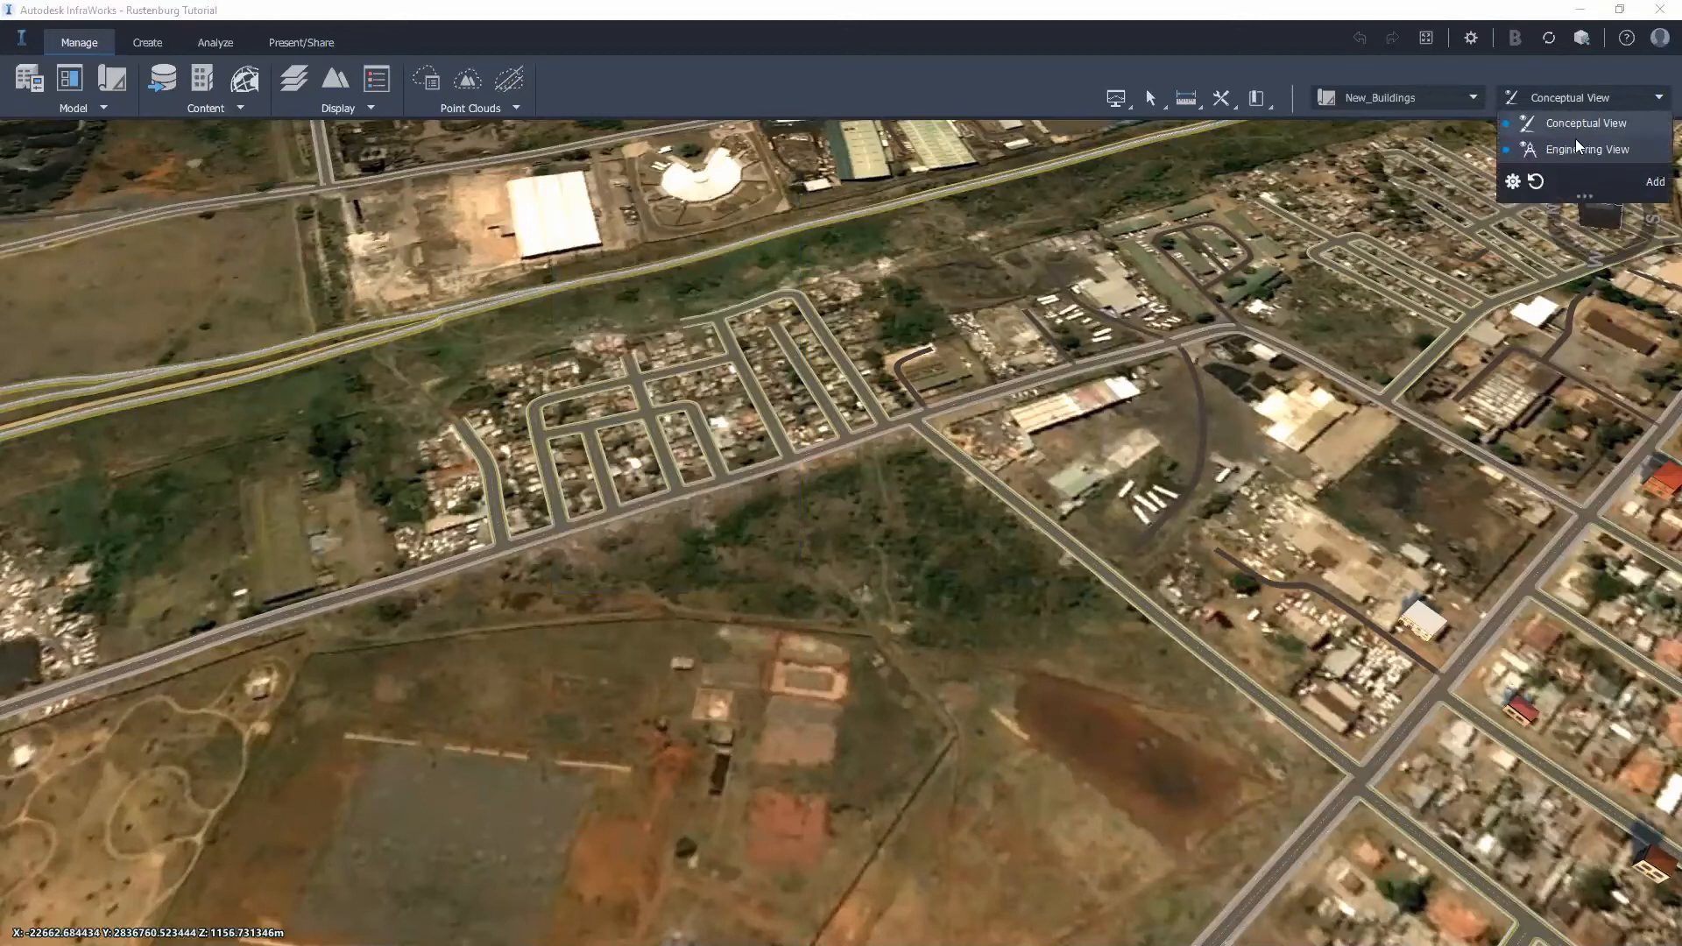
pyautogui.click(1585, 149)
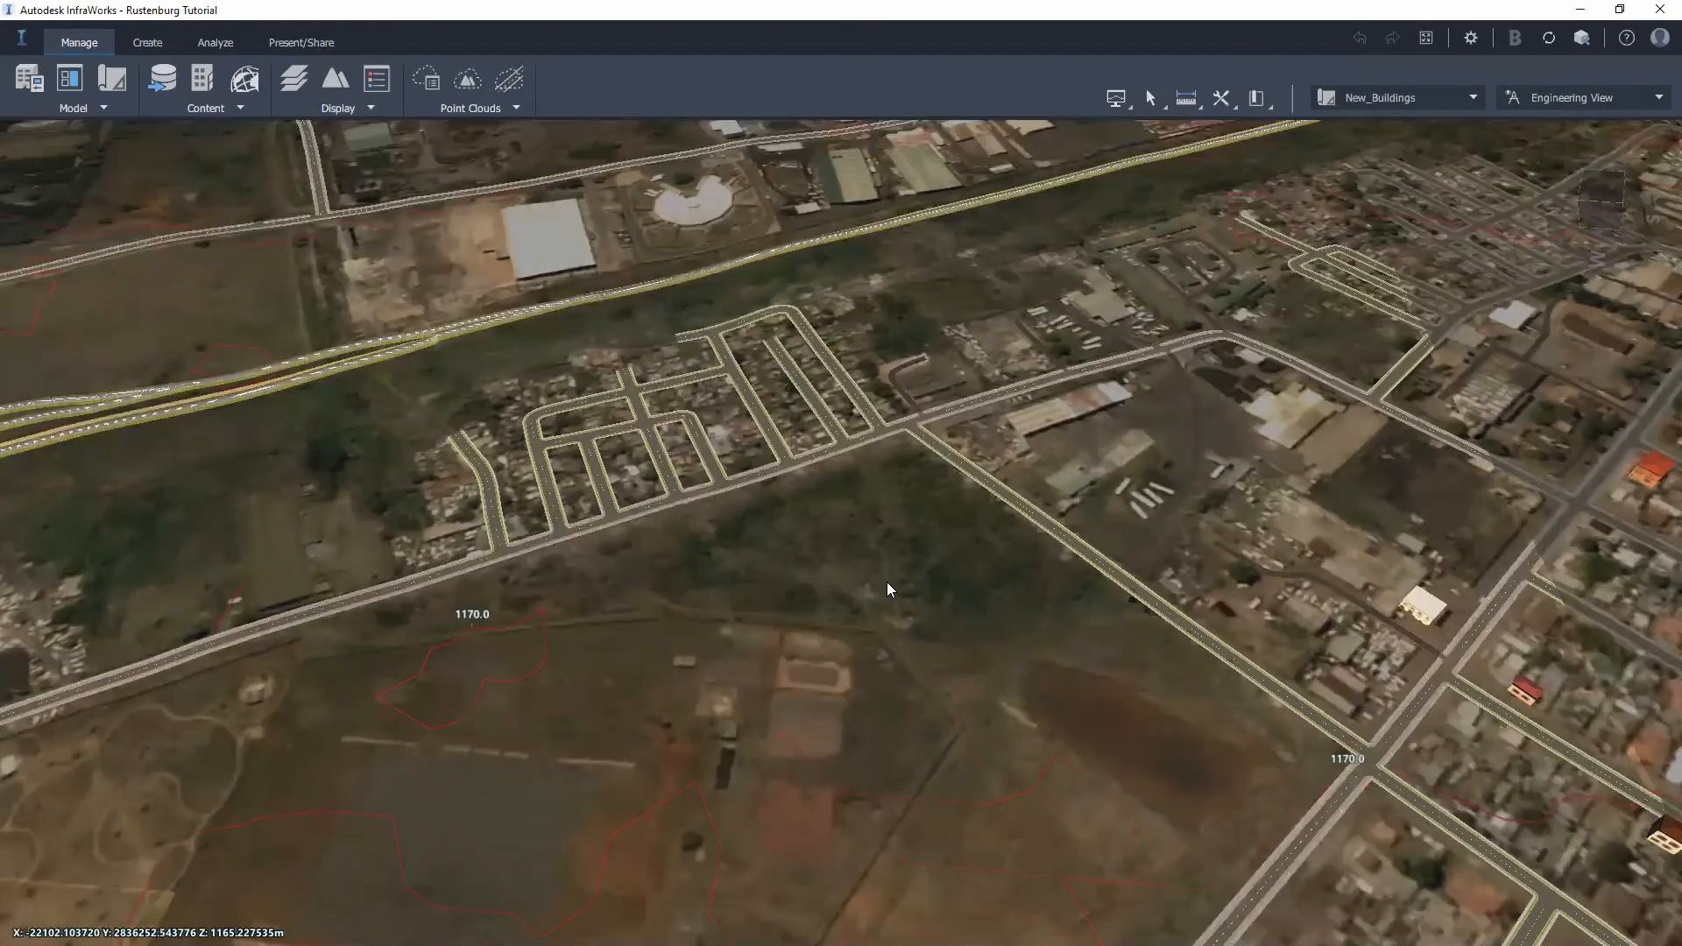
pyautogui.moveTo(887, 582); pyautogui.dragTo(886, 476)
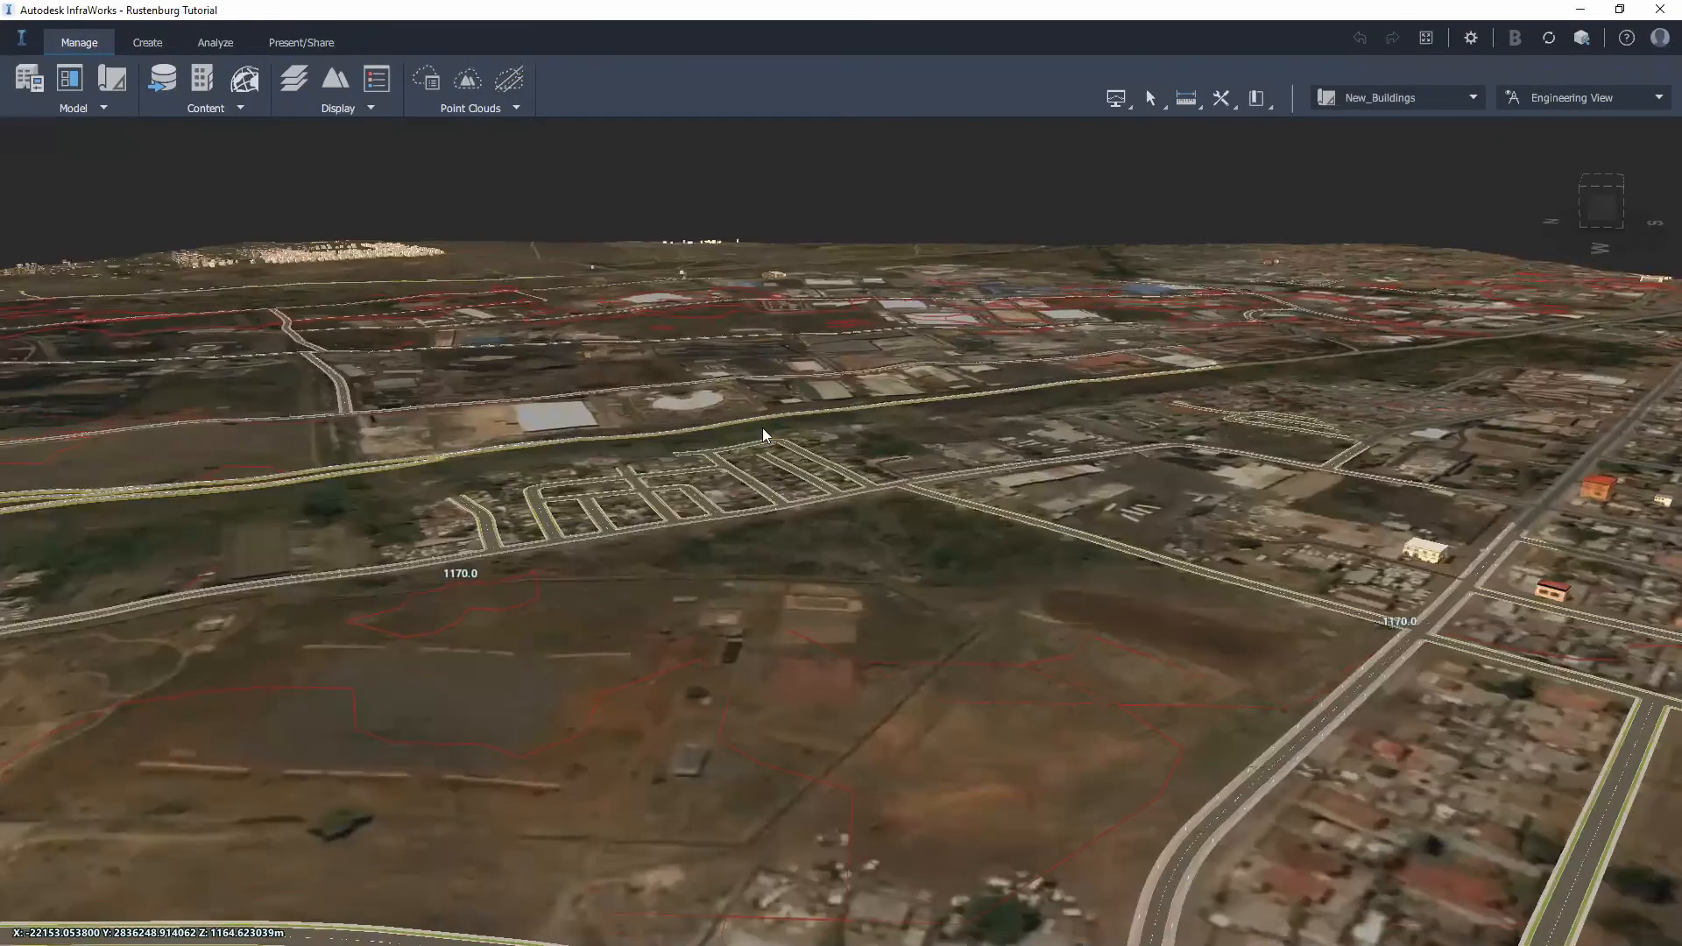
pyautogui.moveTo(762, 428); pyautogui.dragTo(762, 465)
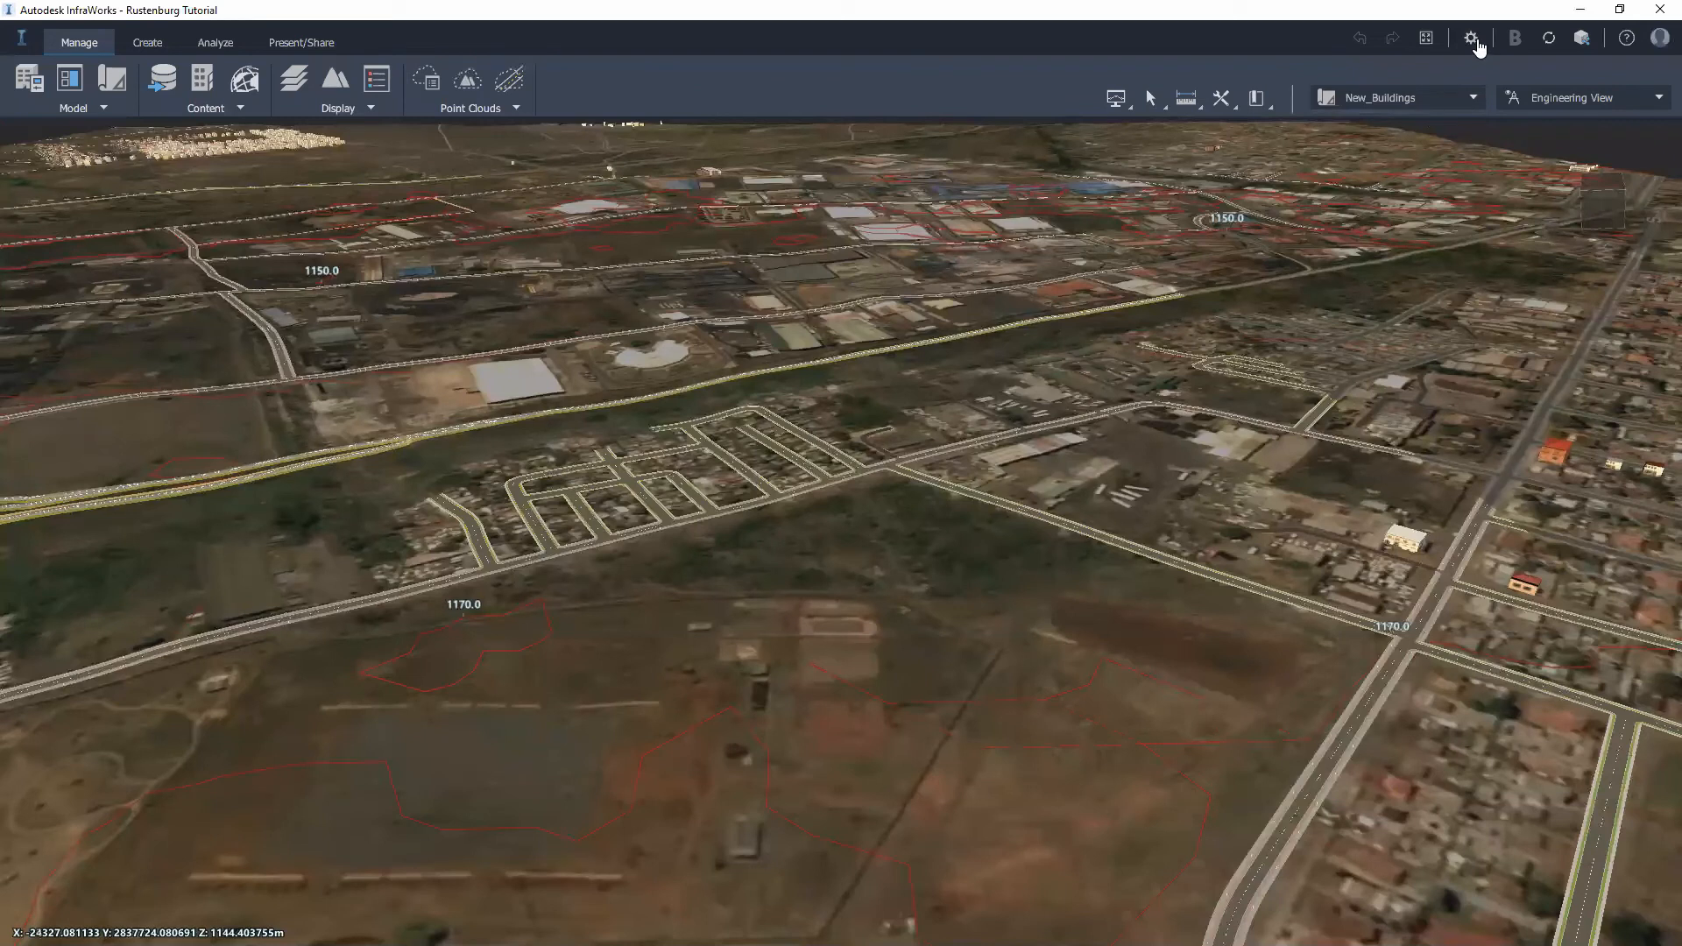
# Step: Open the model properties and review the coordinate system, extent, terrain, model time and road design standard settings
pyautogui.click(35, 82)
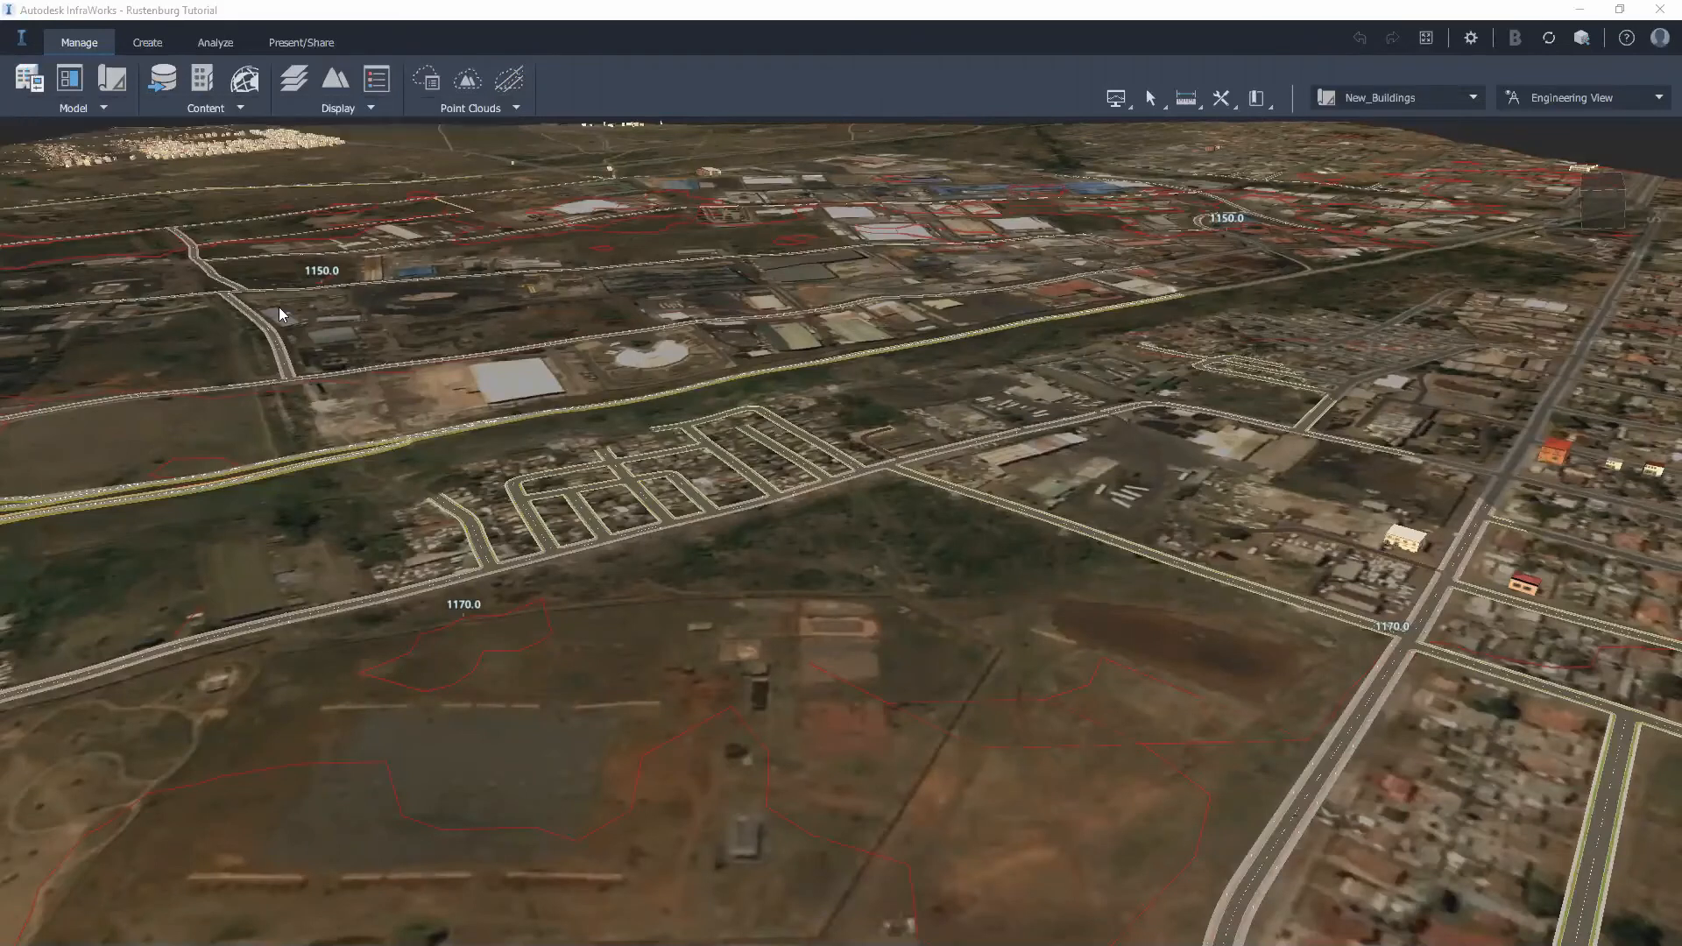
pyautogui.scroll(-2, 702, 532)
pyautogui.scroll(2, 702, 530)
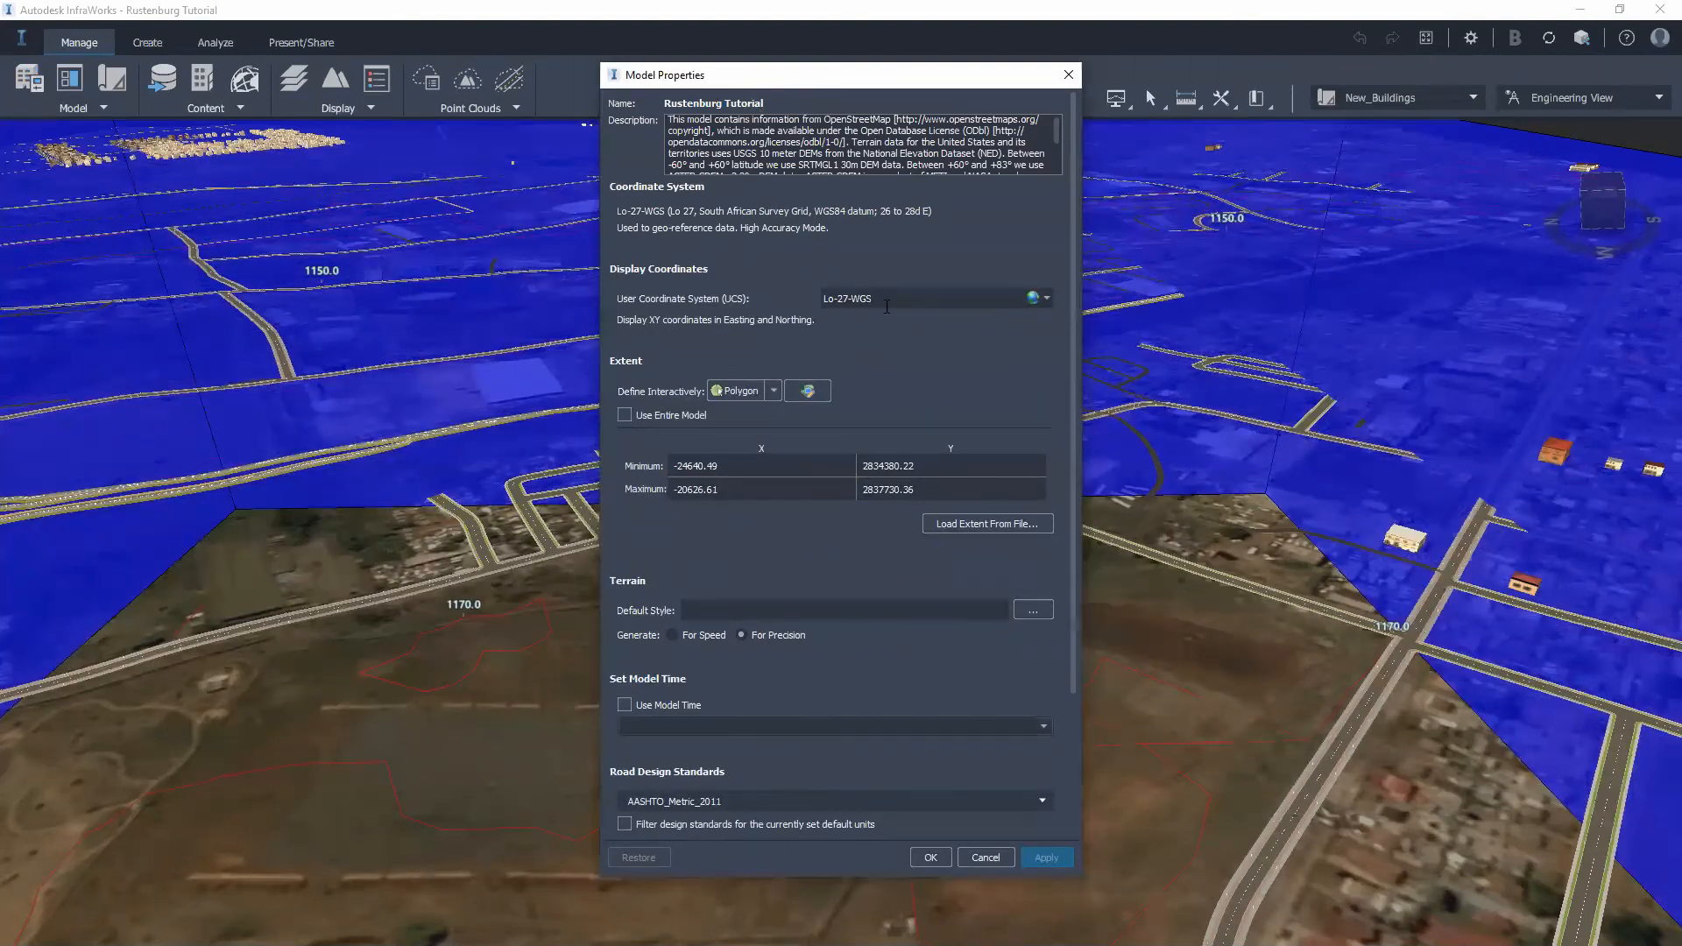
pyautogui.scroll(-1, 737, 425)
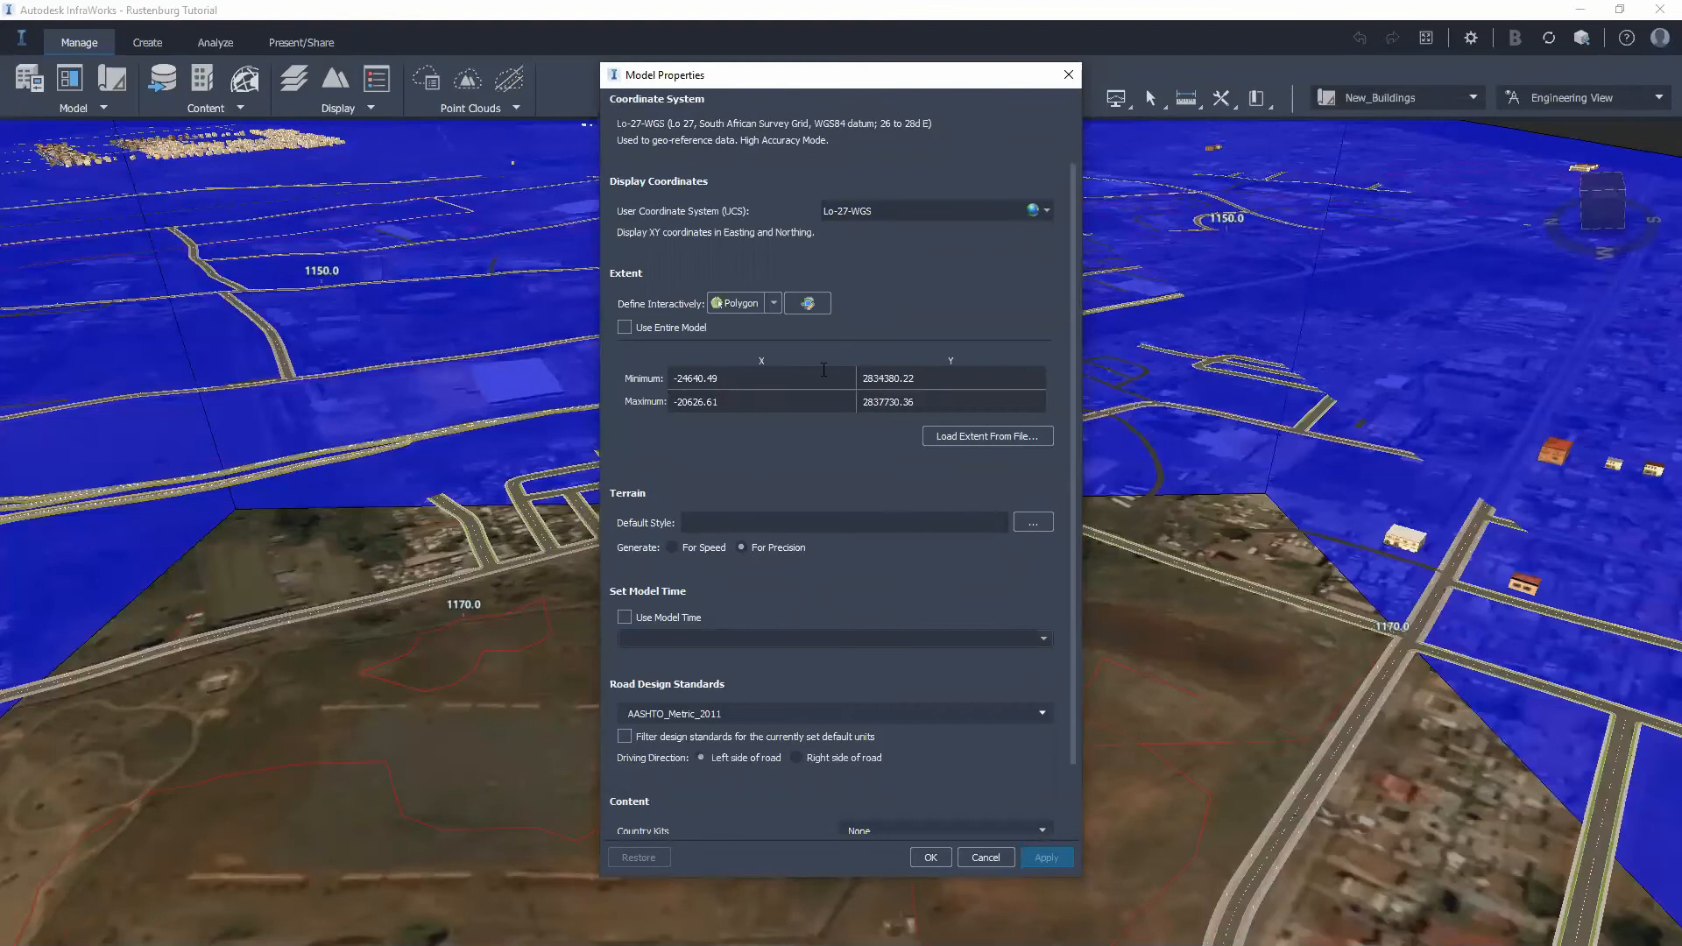
pyautogui.scroll(-1, 789, 478)
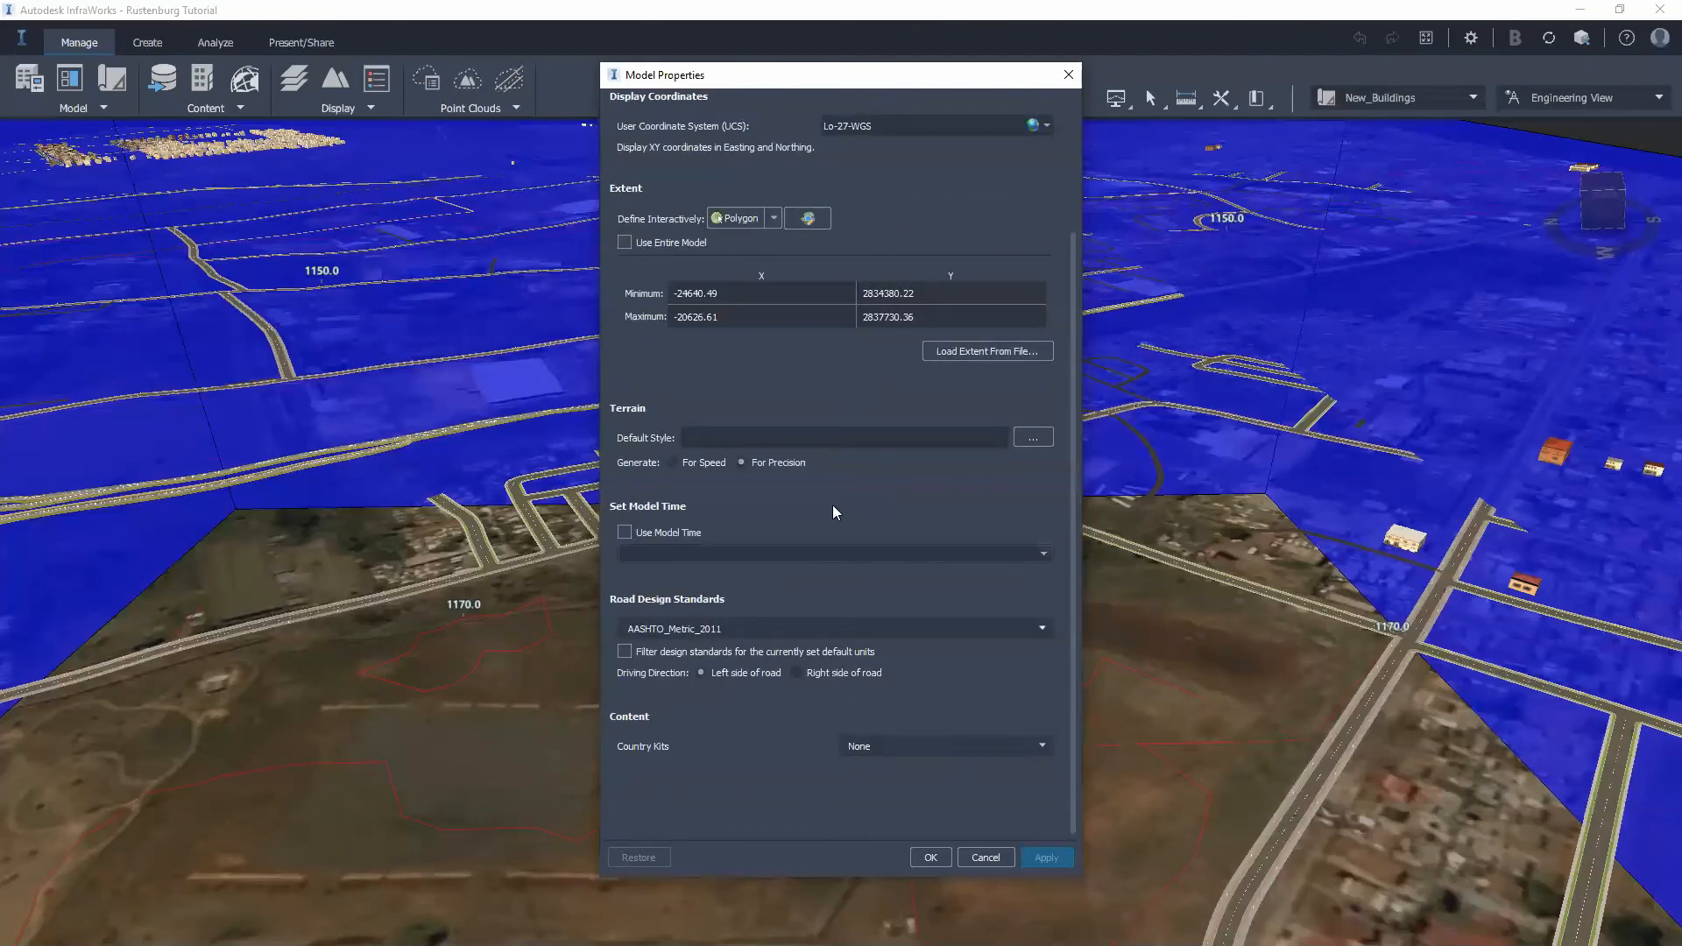
# Step: Try out the Use Model Time option in the model properties and leave it disabled
pyautogui.click(649, 533)
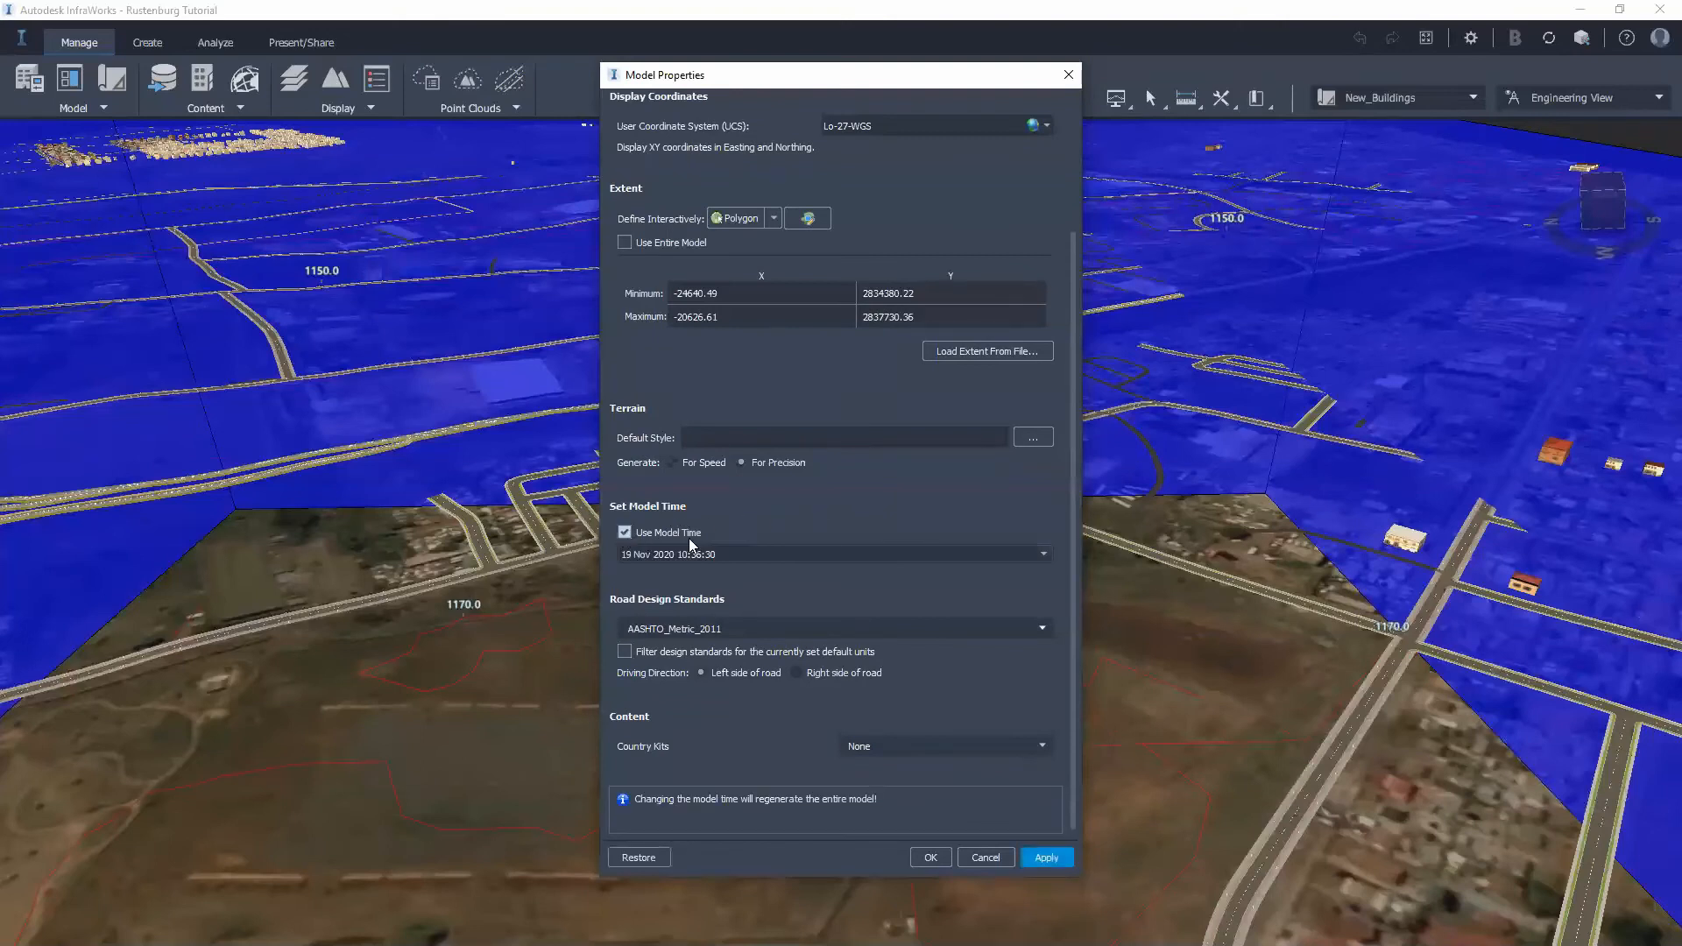
pyautogui.click(624, 532)
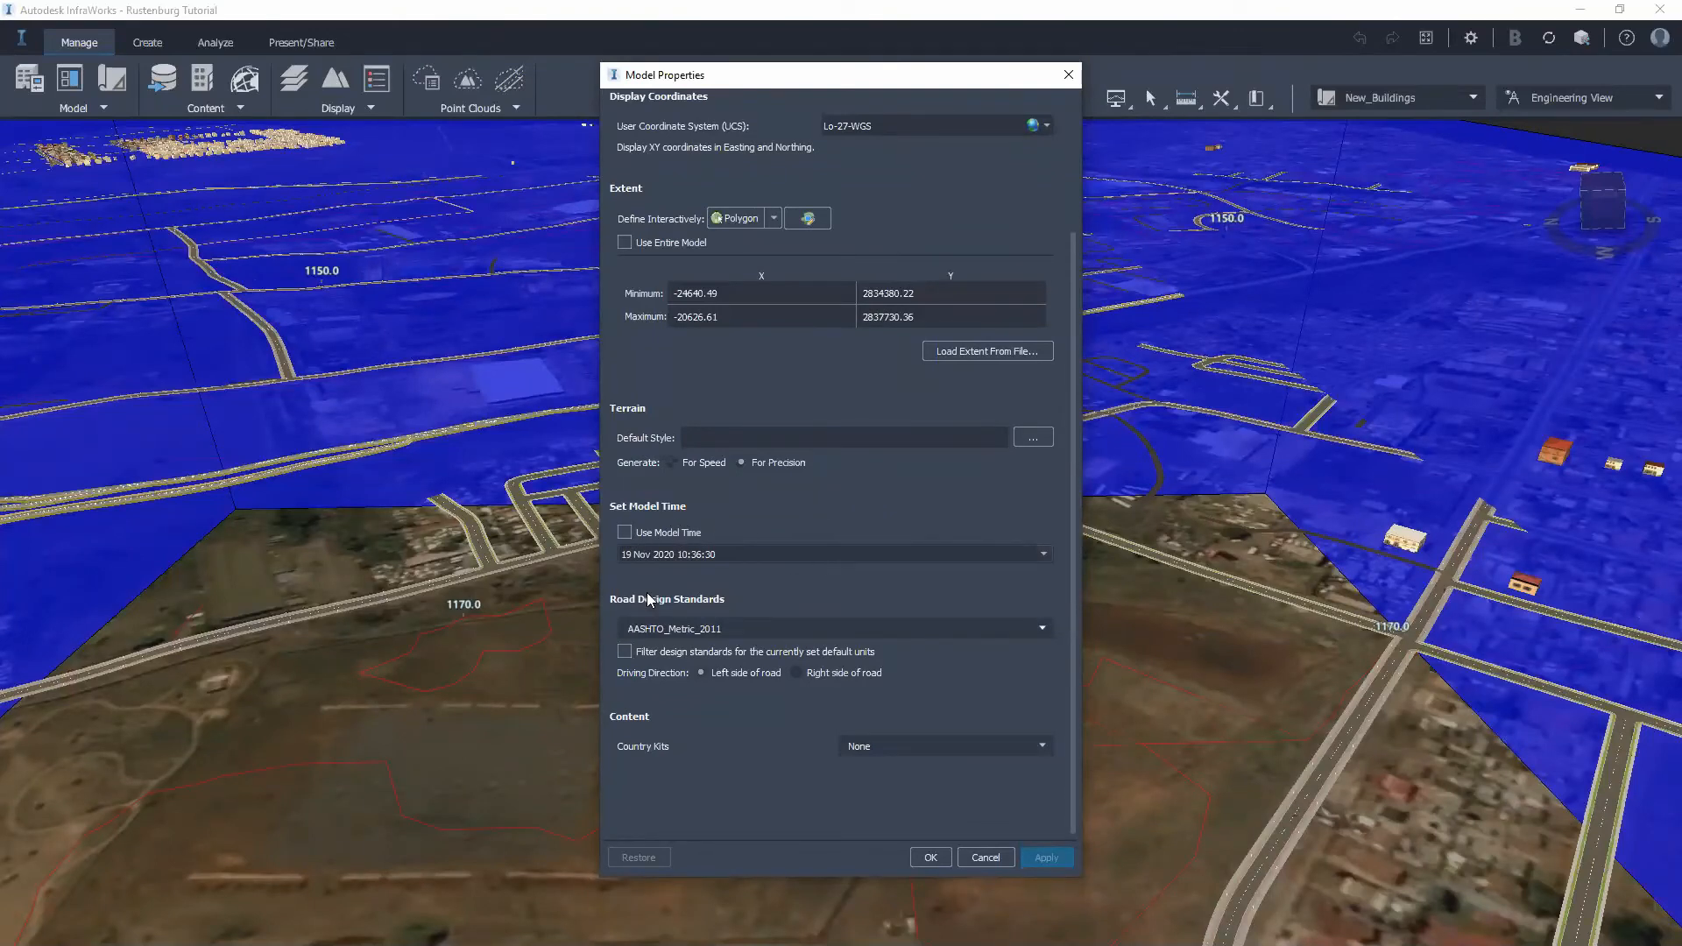
pyautogui.click(624, 532)
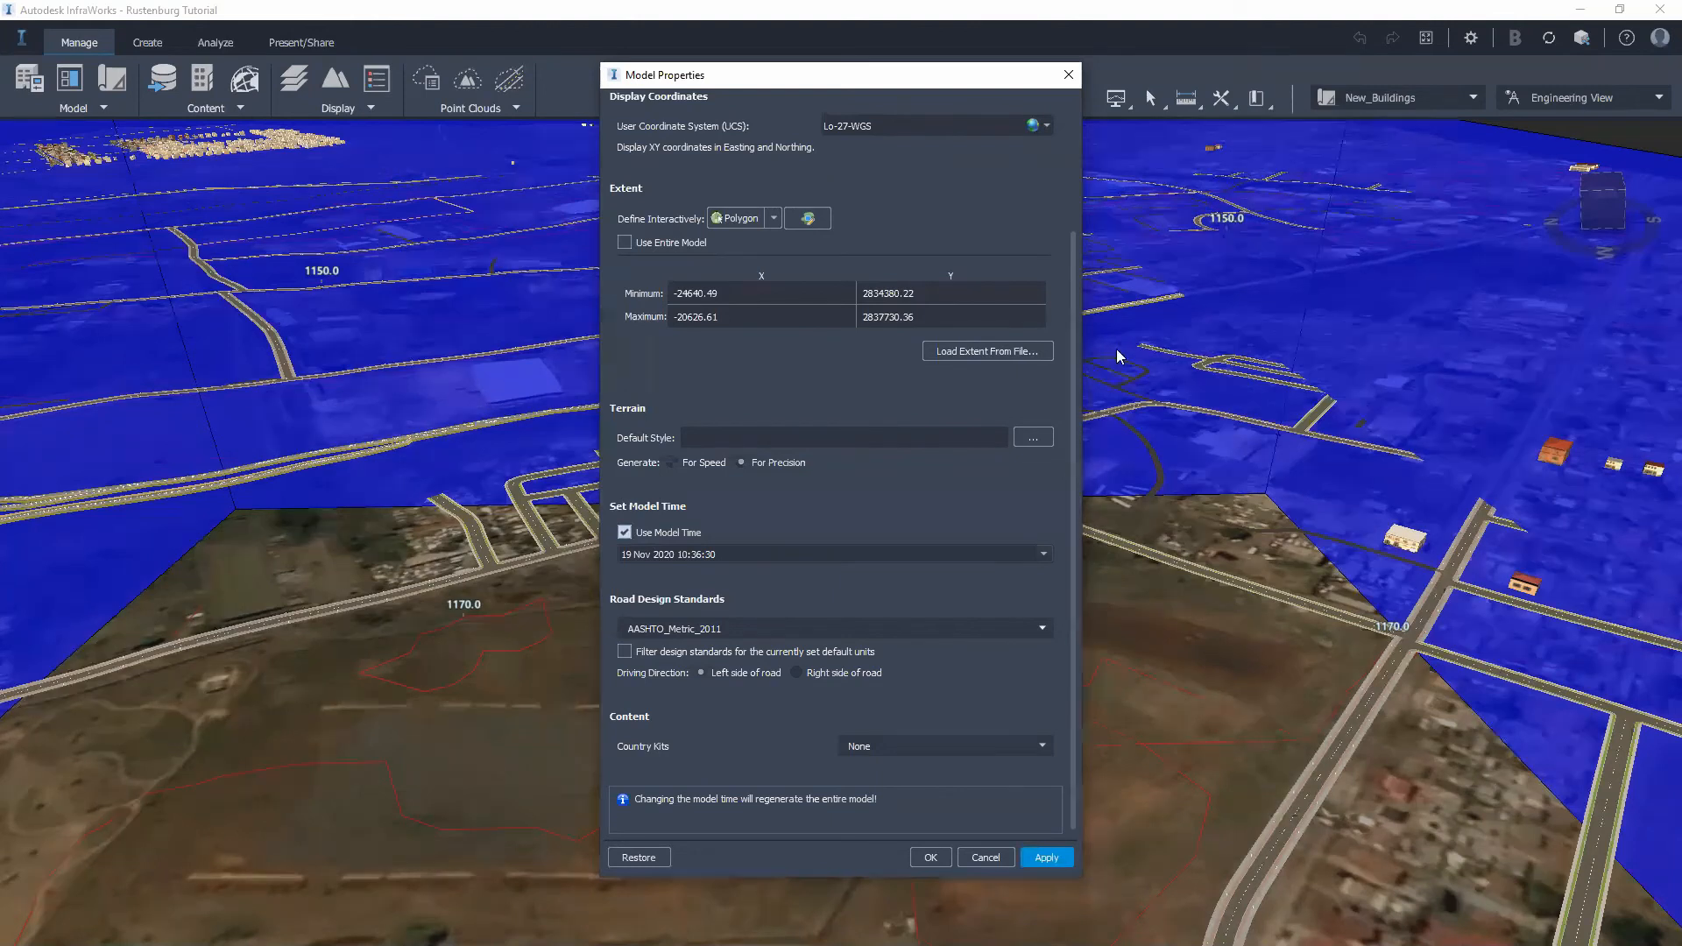
pyautogui.click(625, 532)
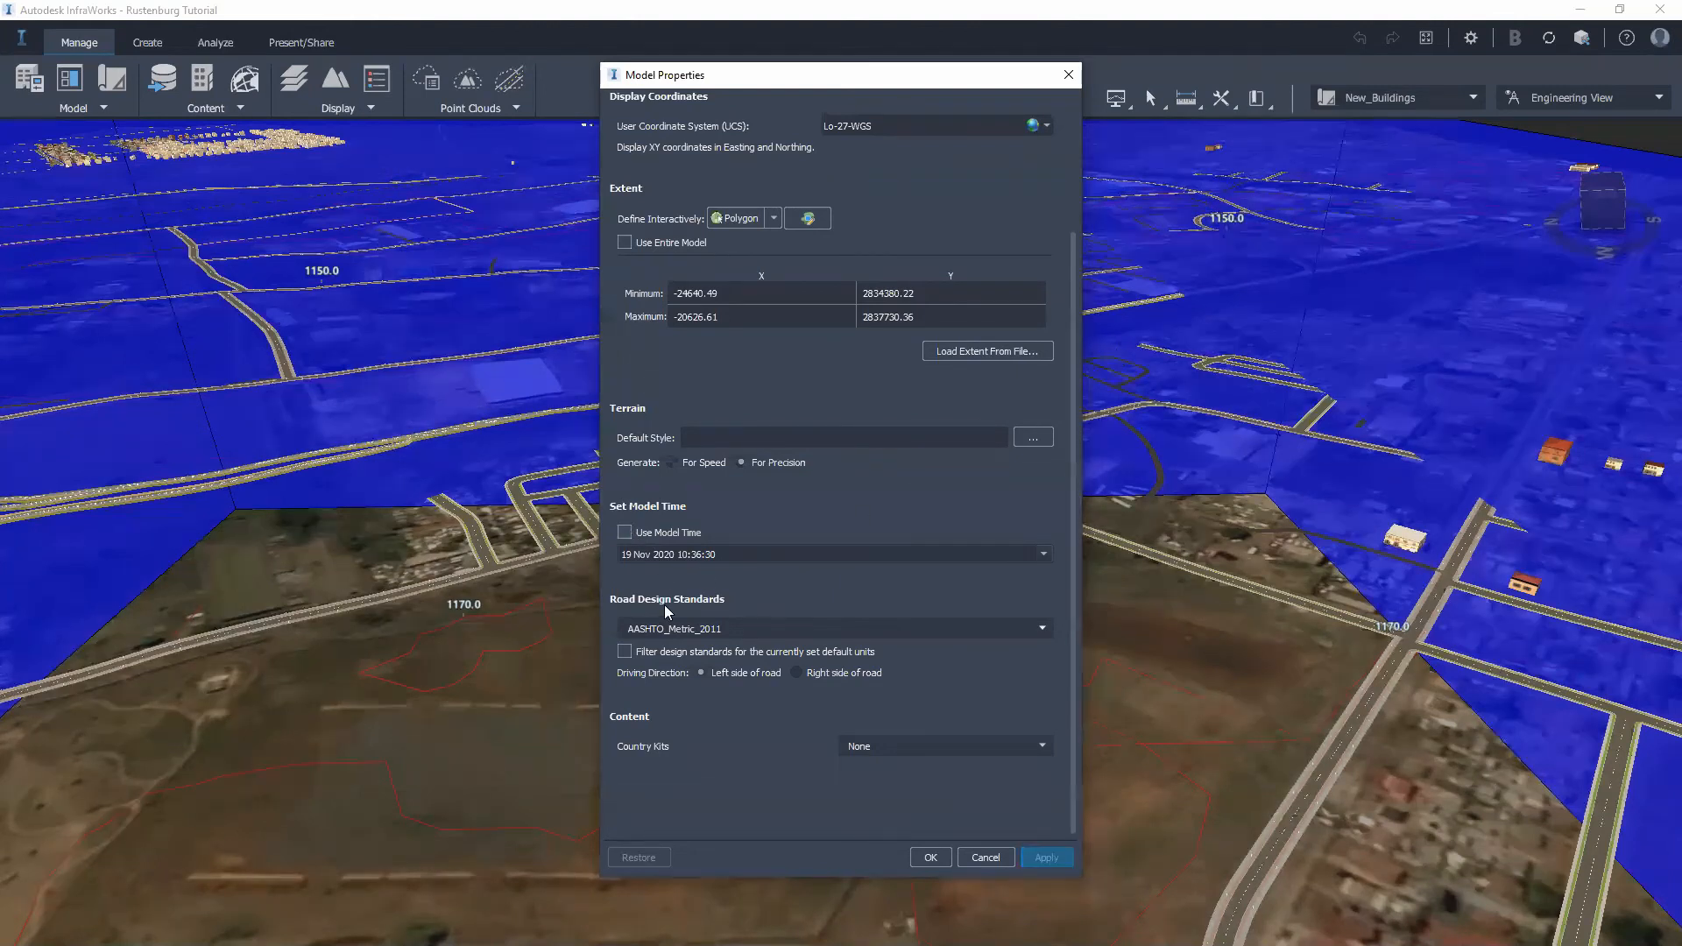
# Step: Keep AASHTO_Metric_2011 as the road design standard and accept the model properties
pyautogui.click(787, 625)
pyautogui.click(713, 631)
pyautogui.click(931, 857)
# Step: Open the list of data sources imported into the Rustenburg model
pyautogui.scroll(3, 895, 600)
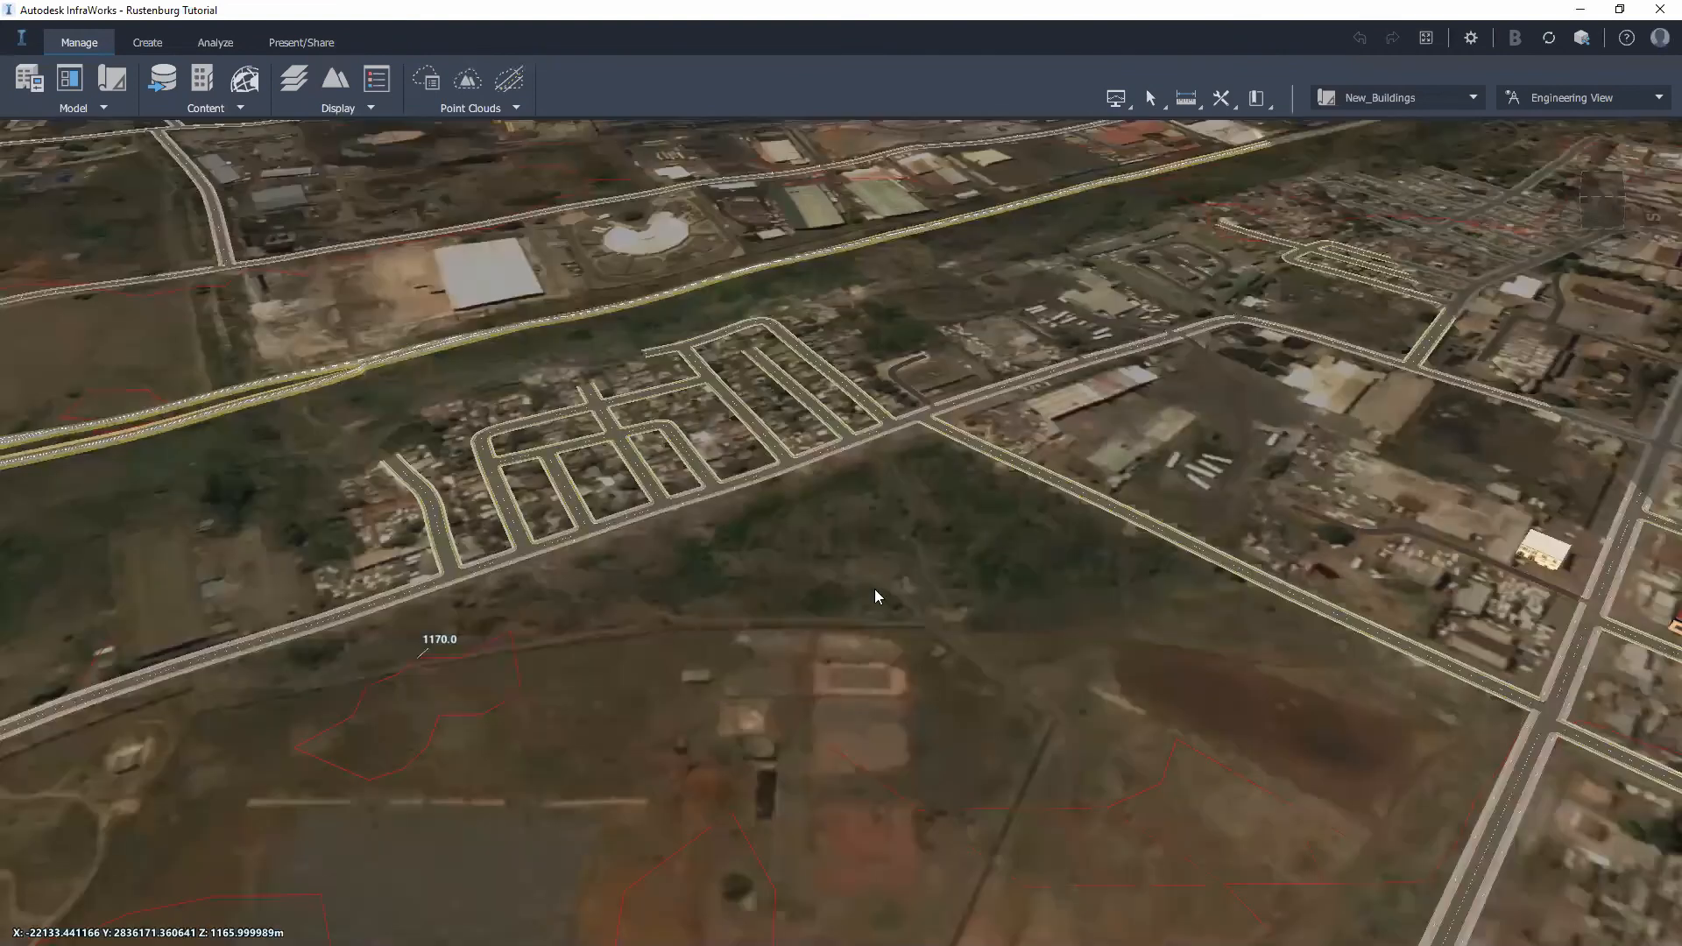
pyautogui.moveTo(876, 589); pyautogui.dragTo(747, 631)
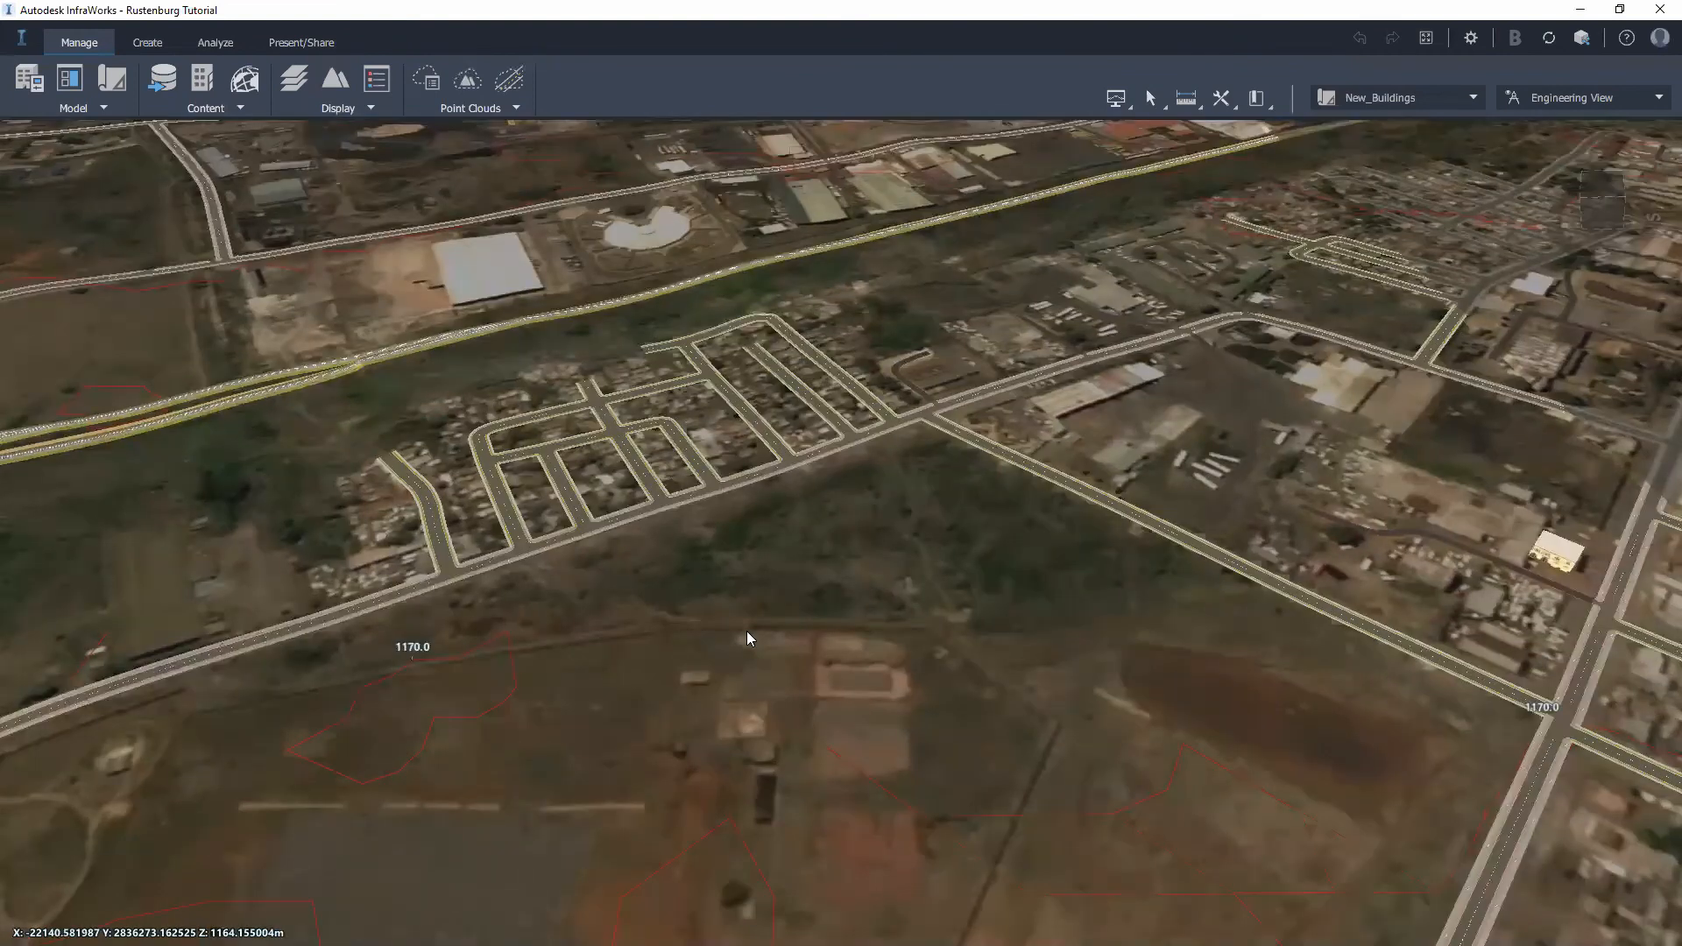
pyautogui.moveTo(955, 525); pyautogui.dragTo(798, 579, button='middle')
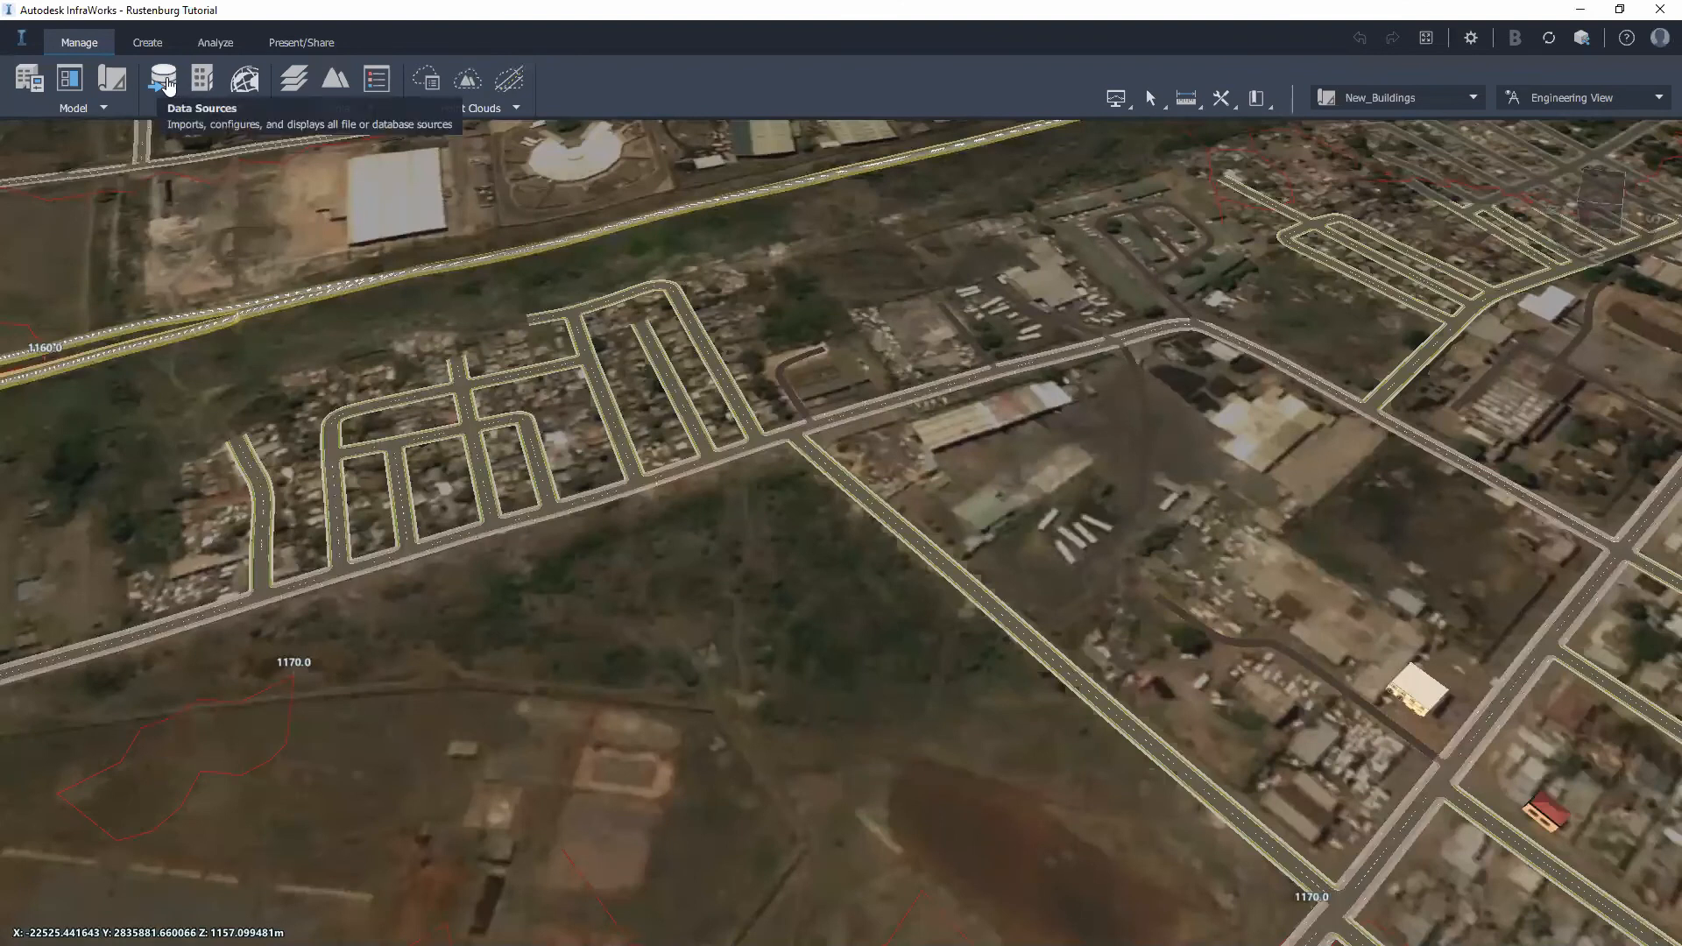
pyautogui.click(165, 81)
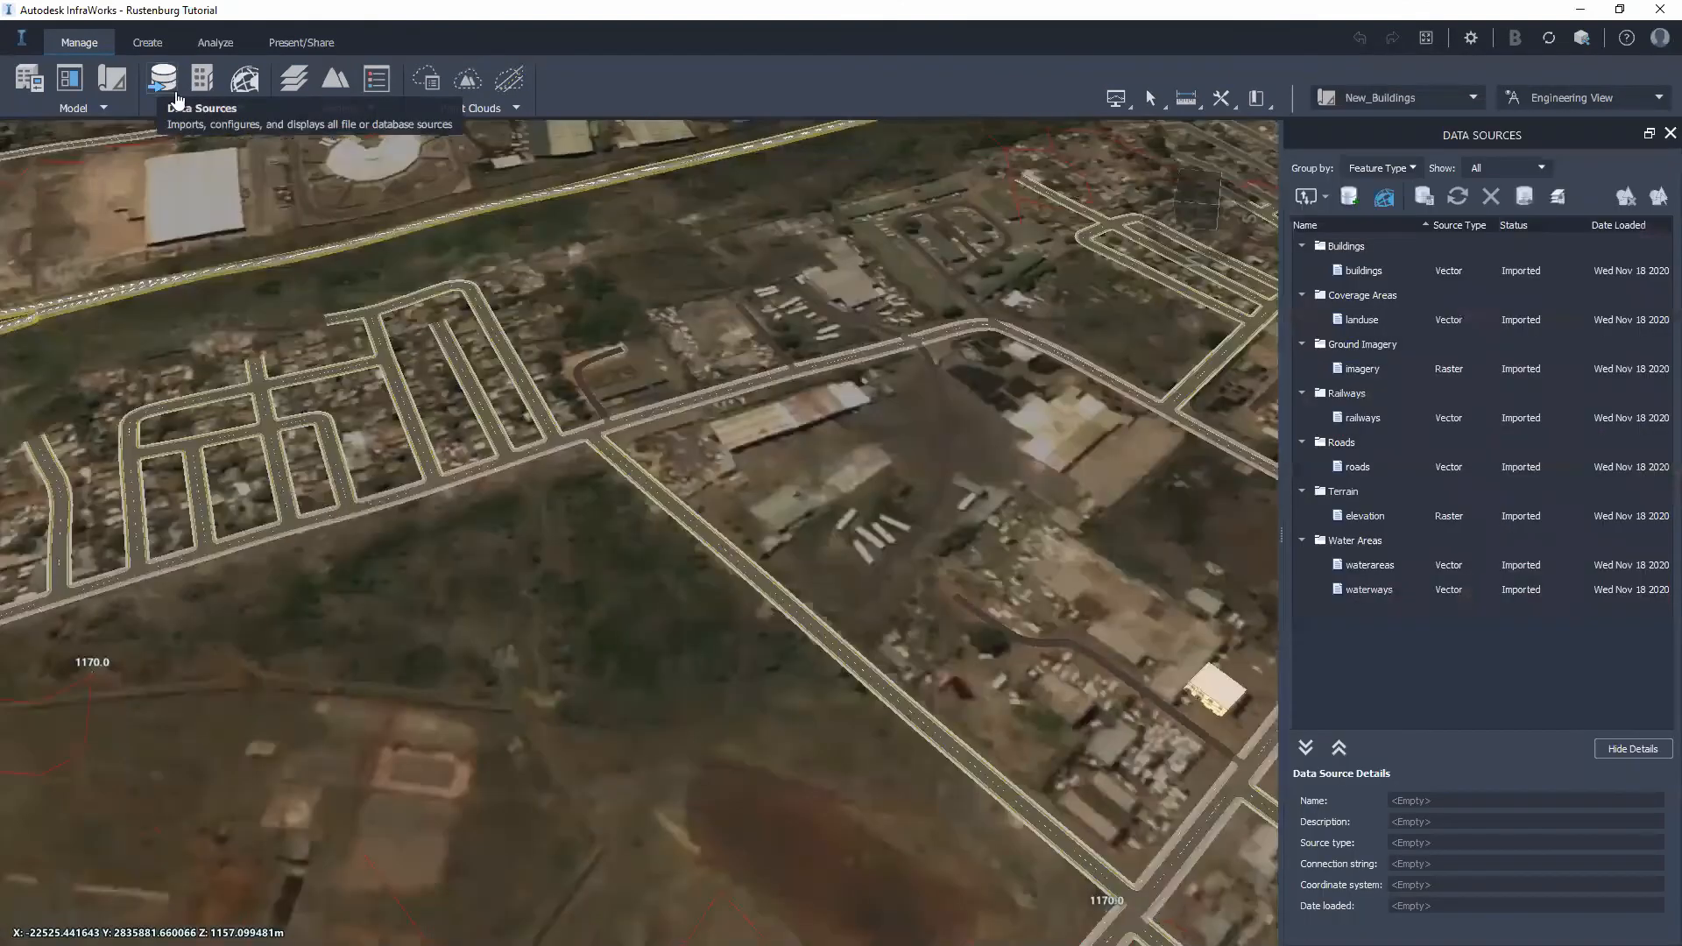
# Step: Import the Autodesk Revit file Arch House Model.rvt as a new data source
pyautogui.moveTo(425, 595); pyautogui.dragTo(606, 550)
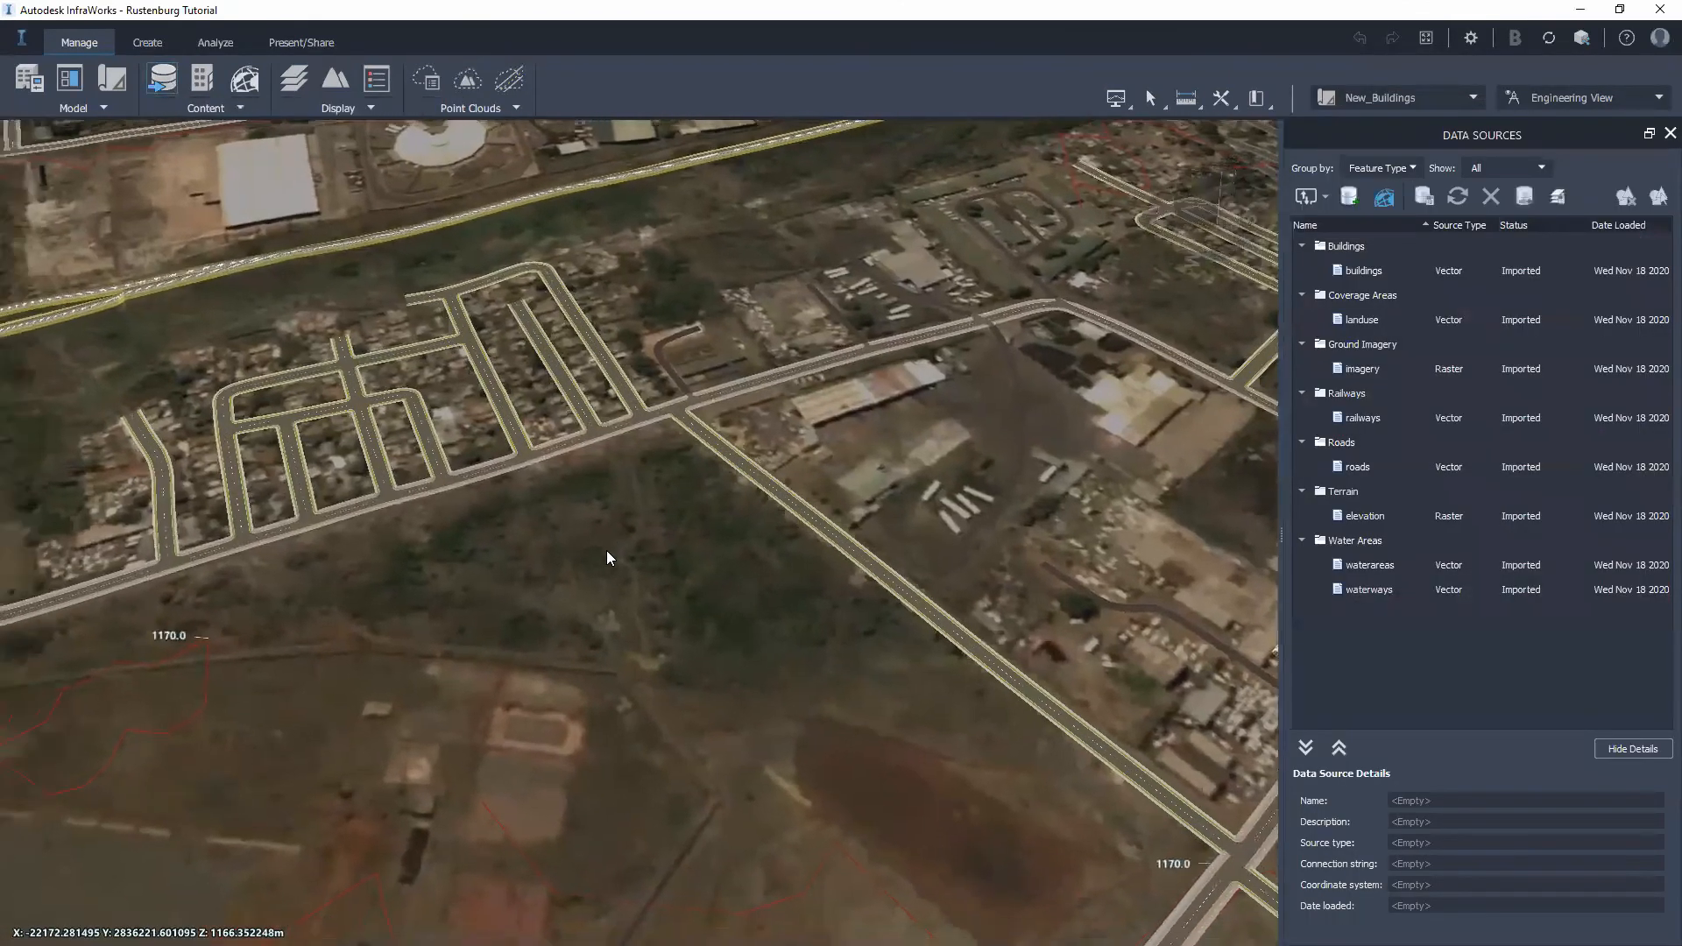
pyautogui.click(1328, 198)
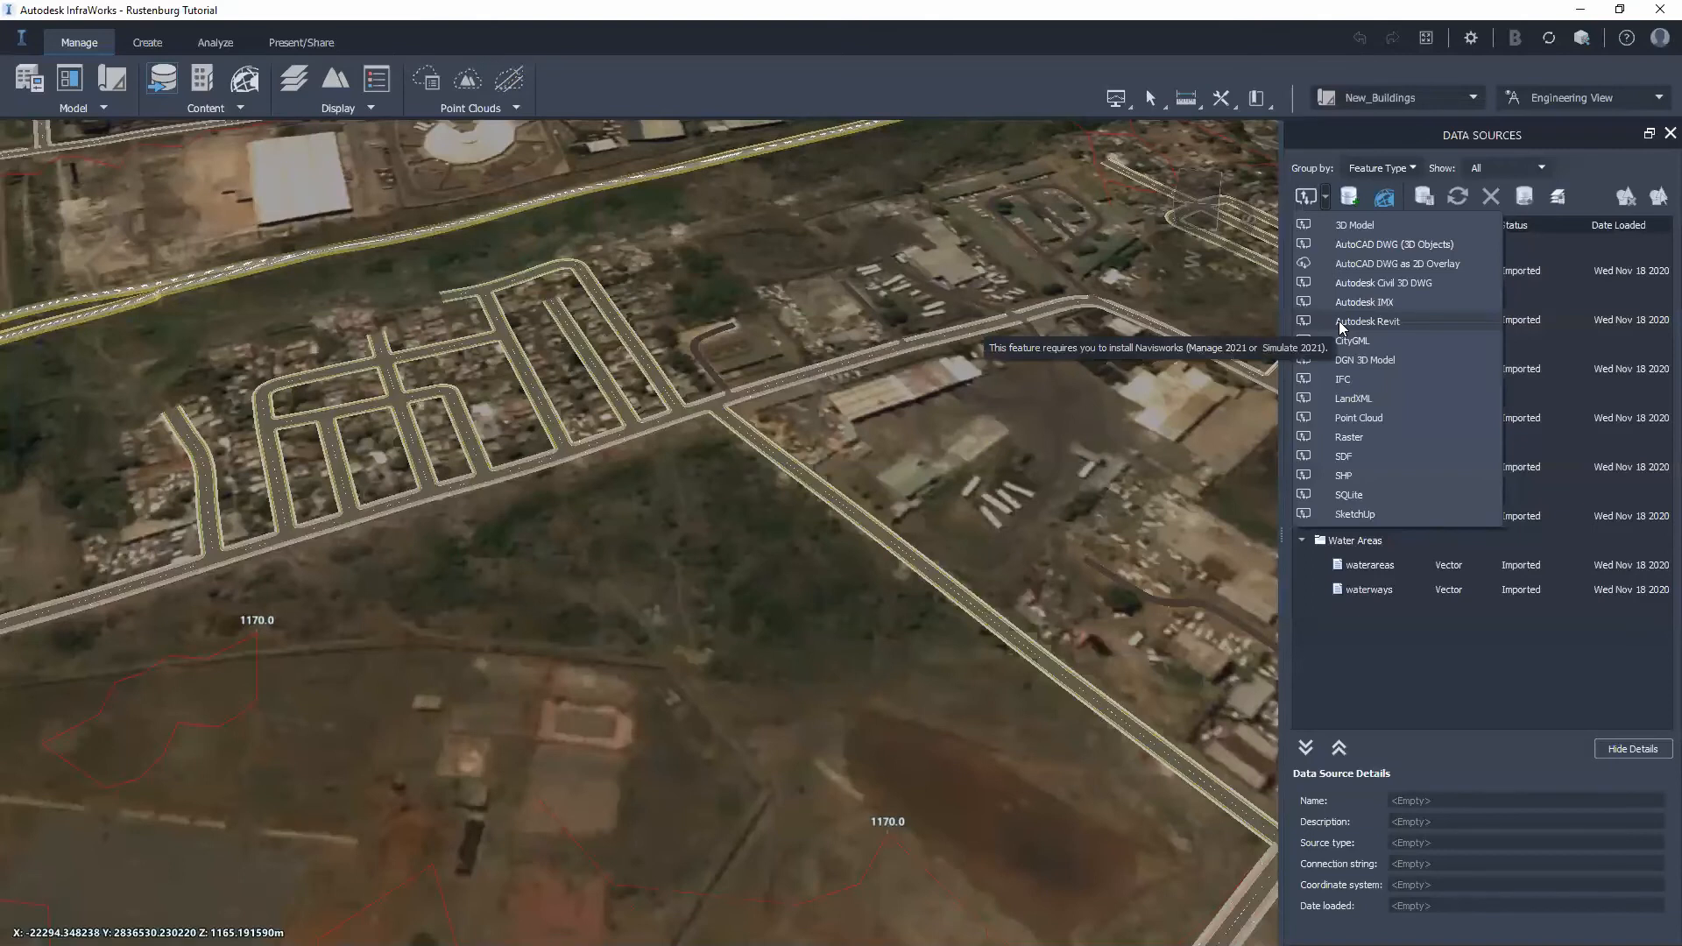
pyautogui.click(1367, 322)
pyautogui.click(263, 149)
pyautogui.click(692, 464)
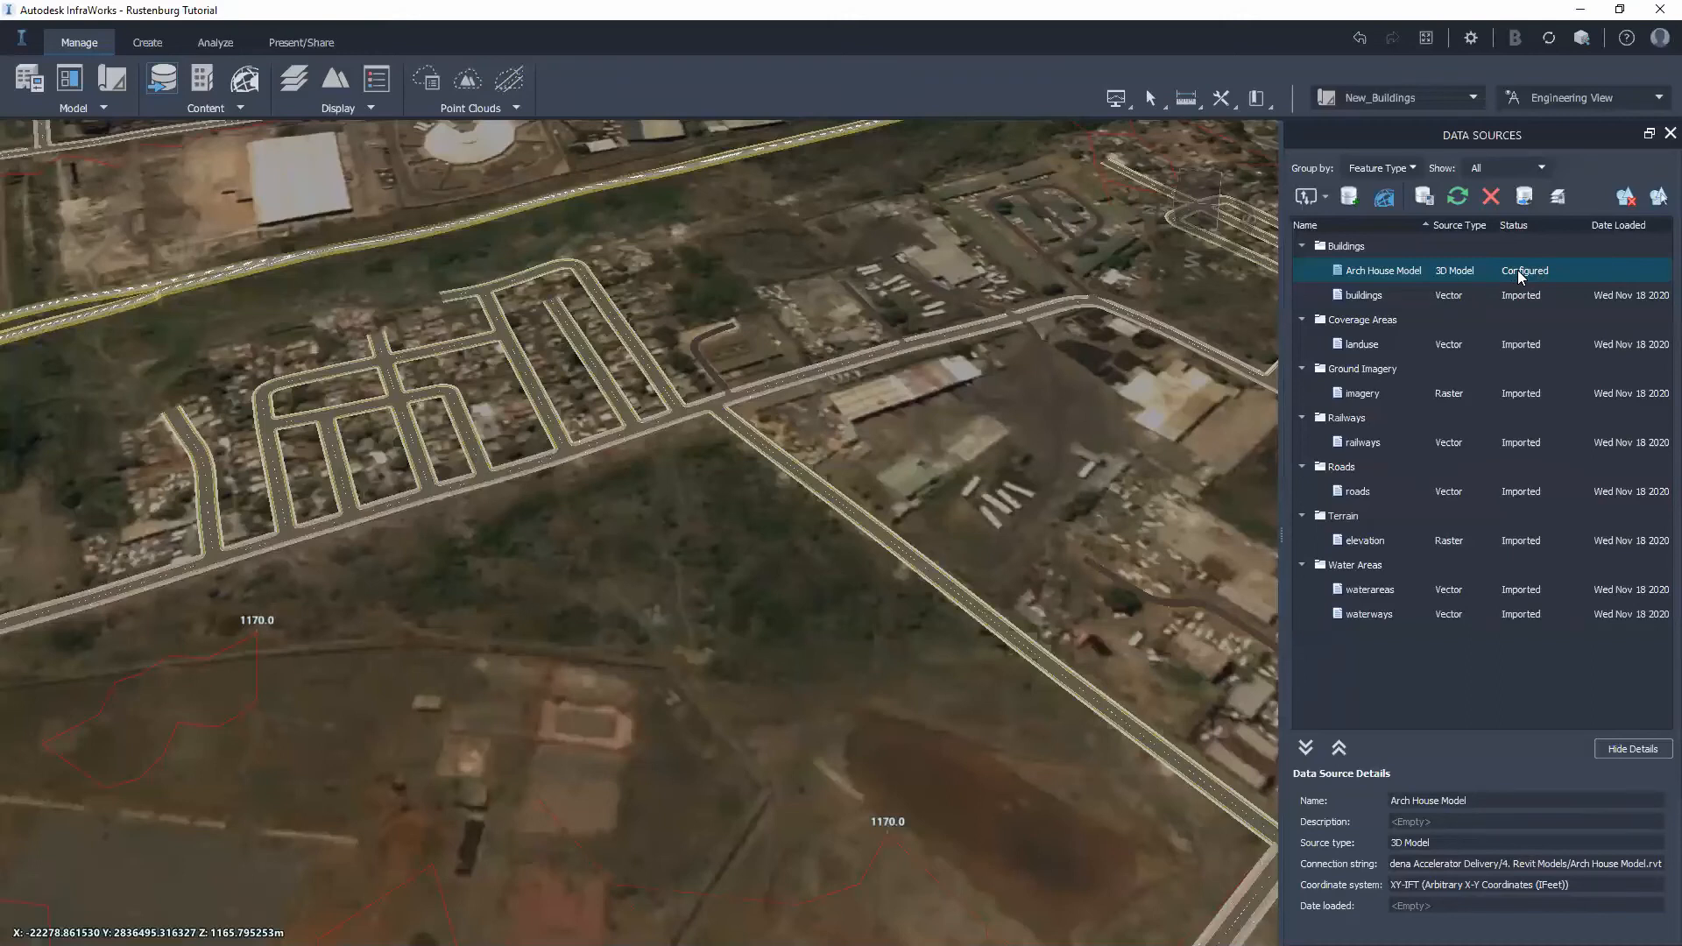
# Step: Configure the Arch House Model source by placing it interactively on the open field near the road junction, and refresh it into the model
pyautogui.rightClick(1374, 275)
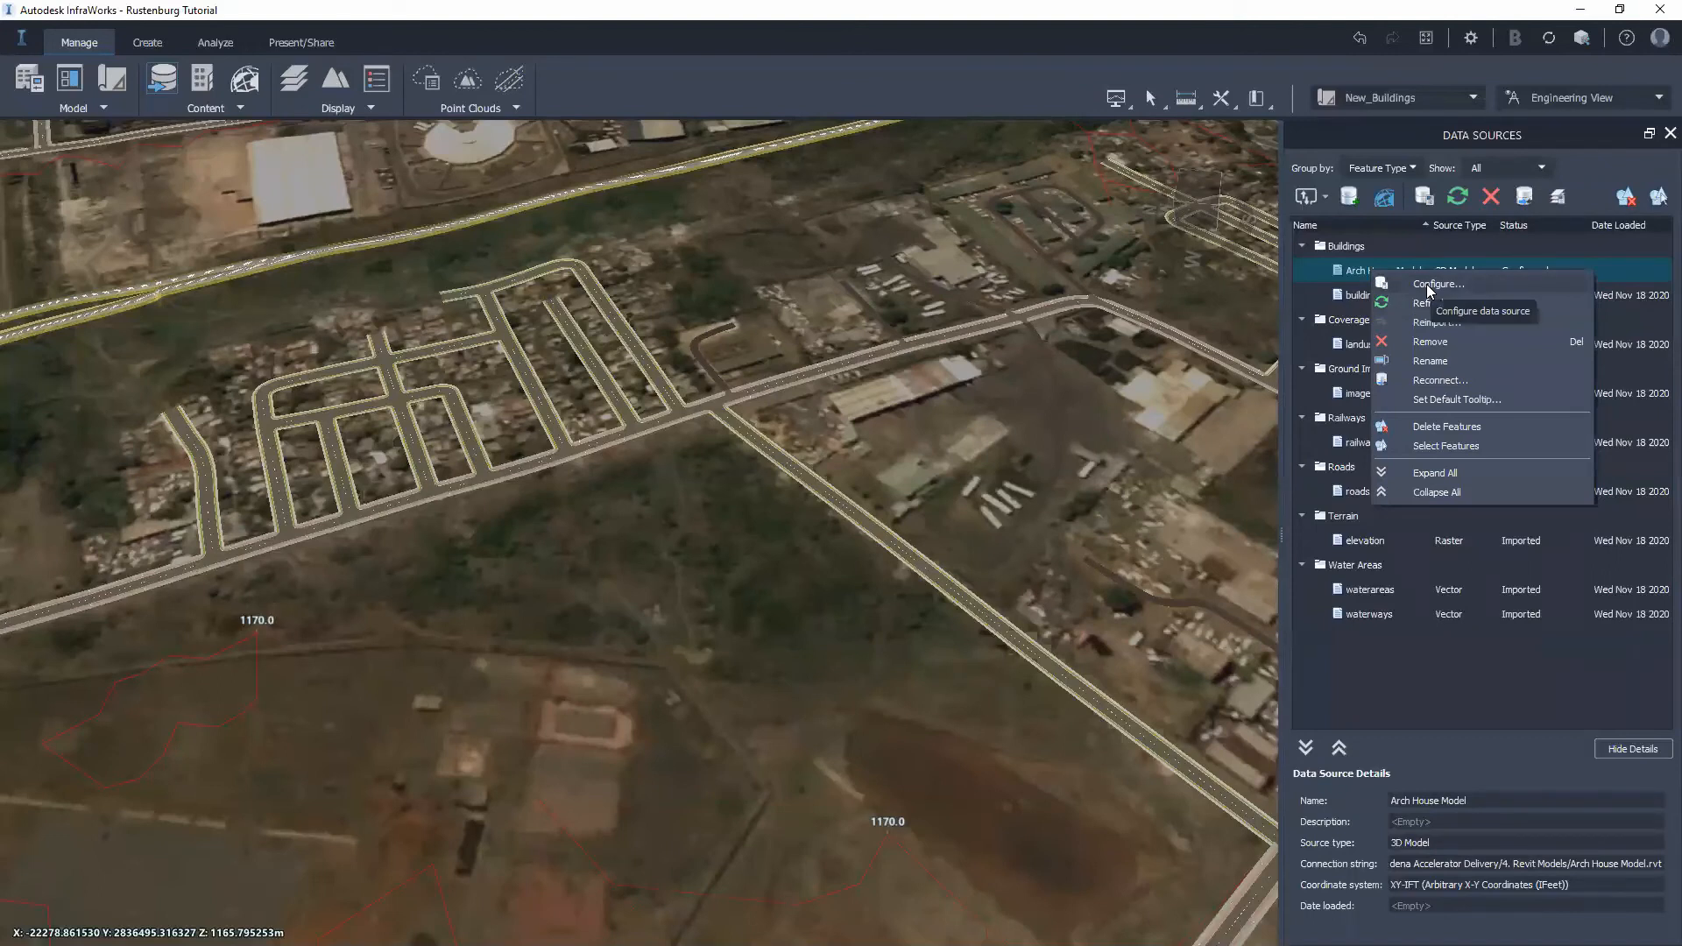
pyautogui.click(1427, 283)
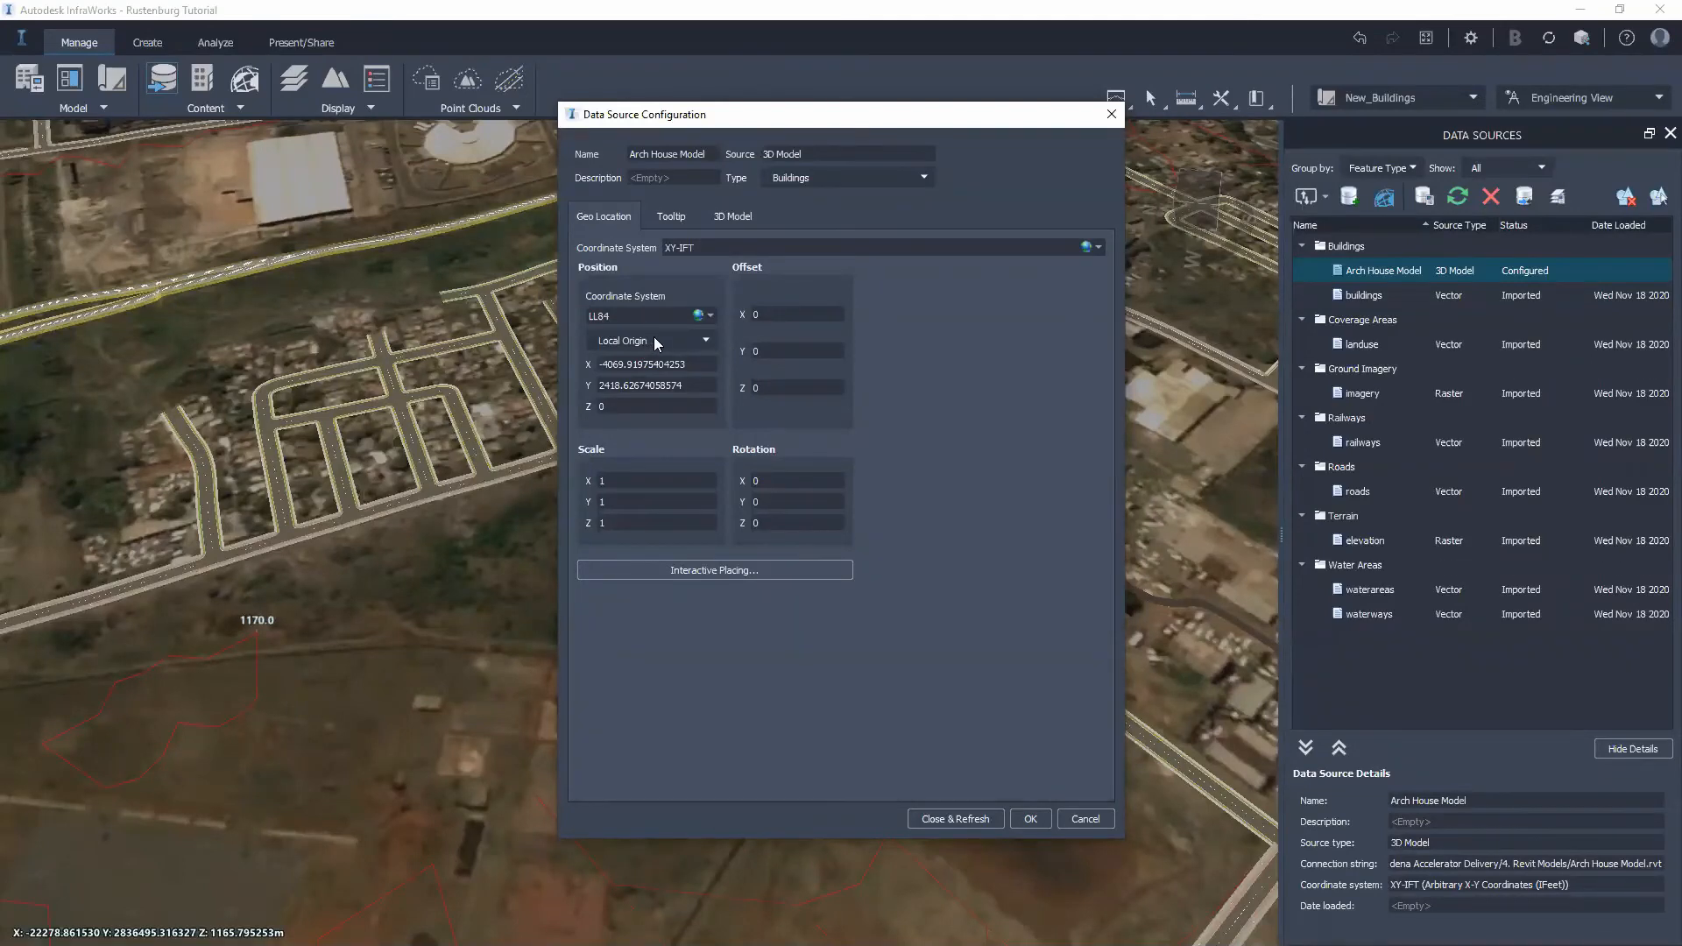
pyautogui.click(677, 570)
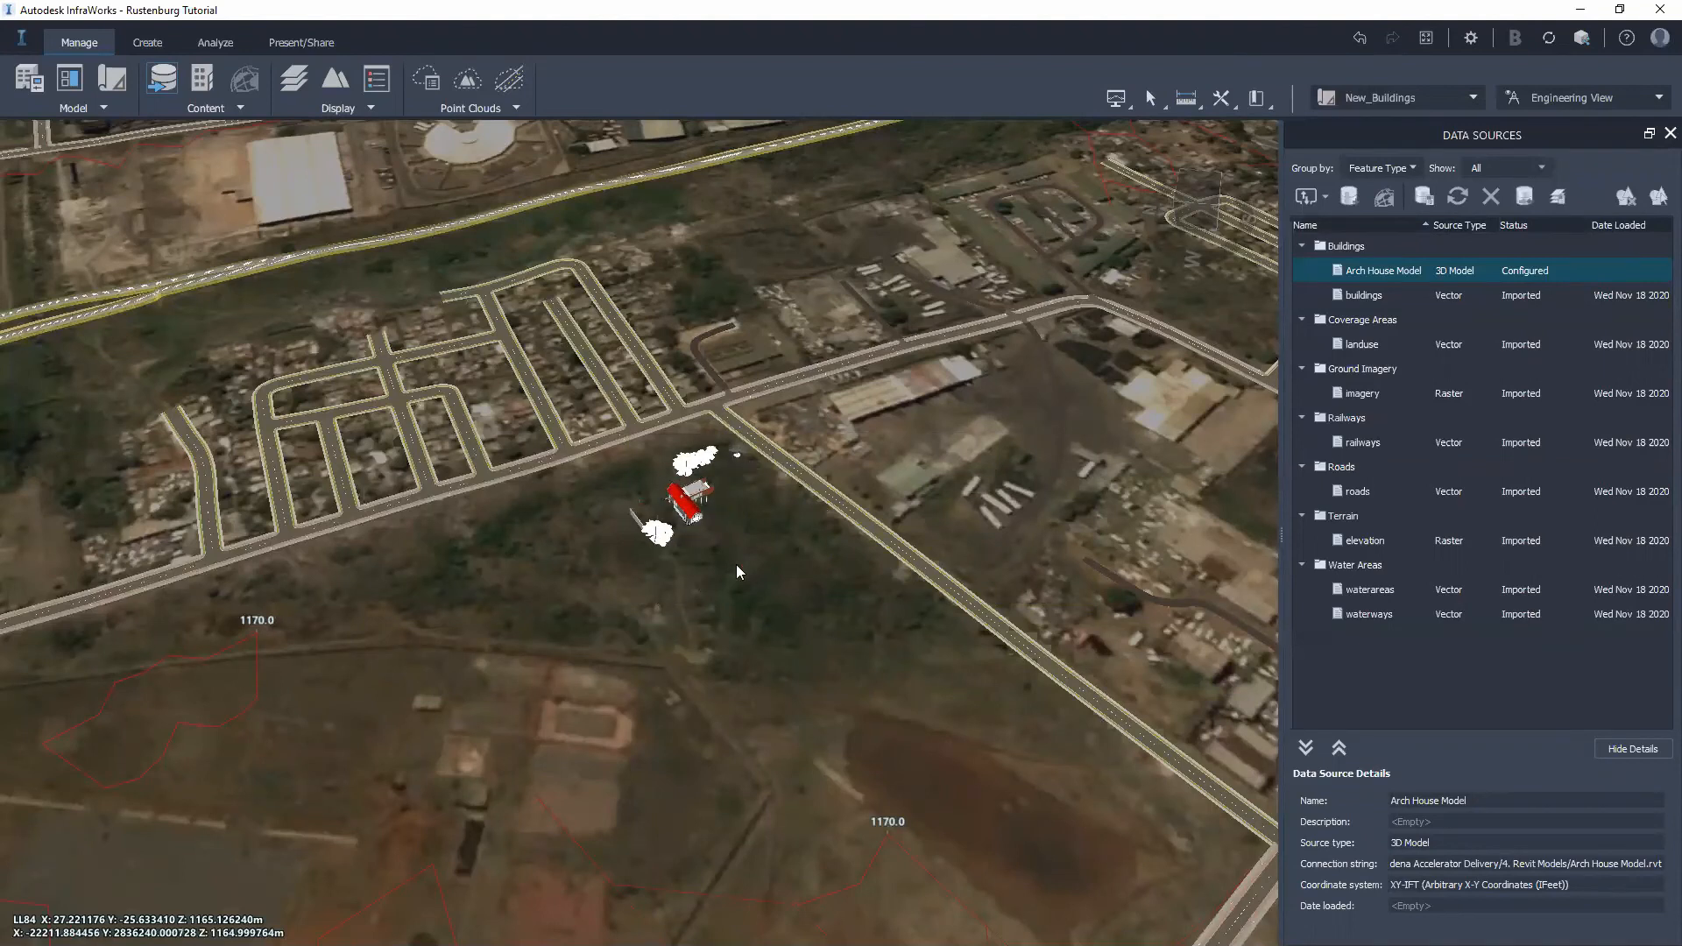
pyautogui.click(820, 642)
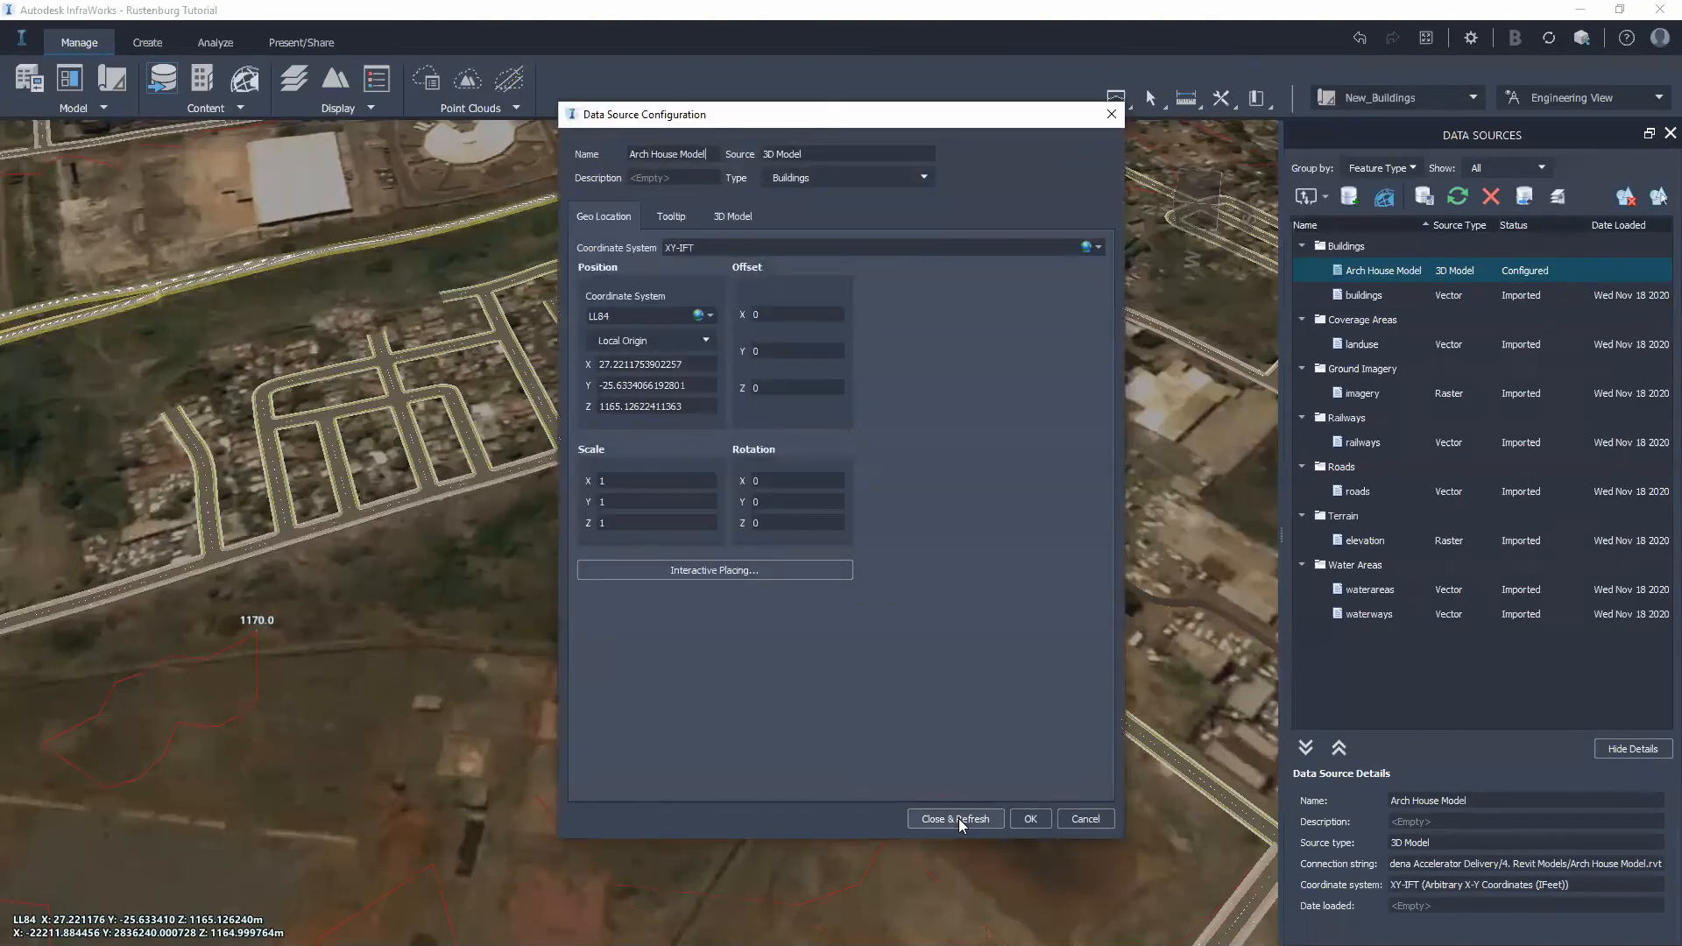
pyautogui.click(960, 819)
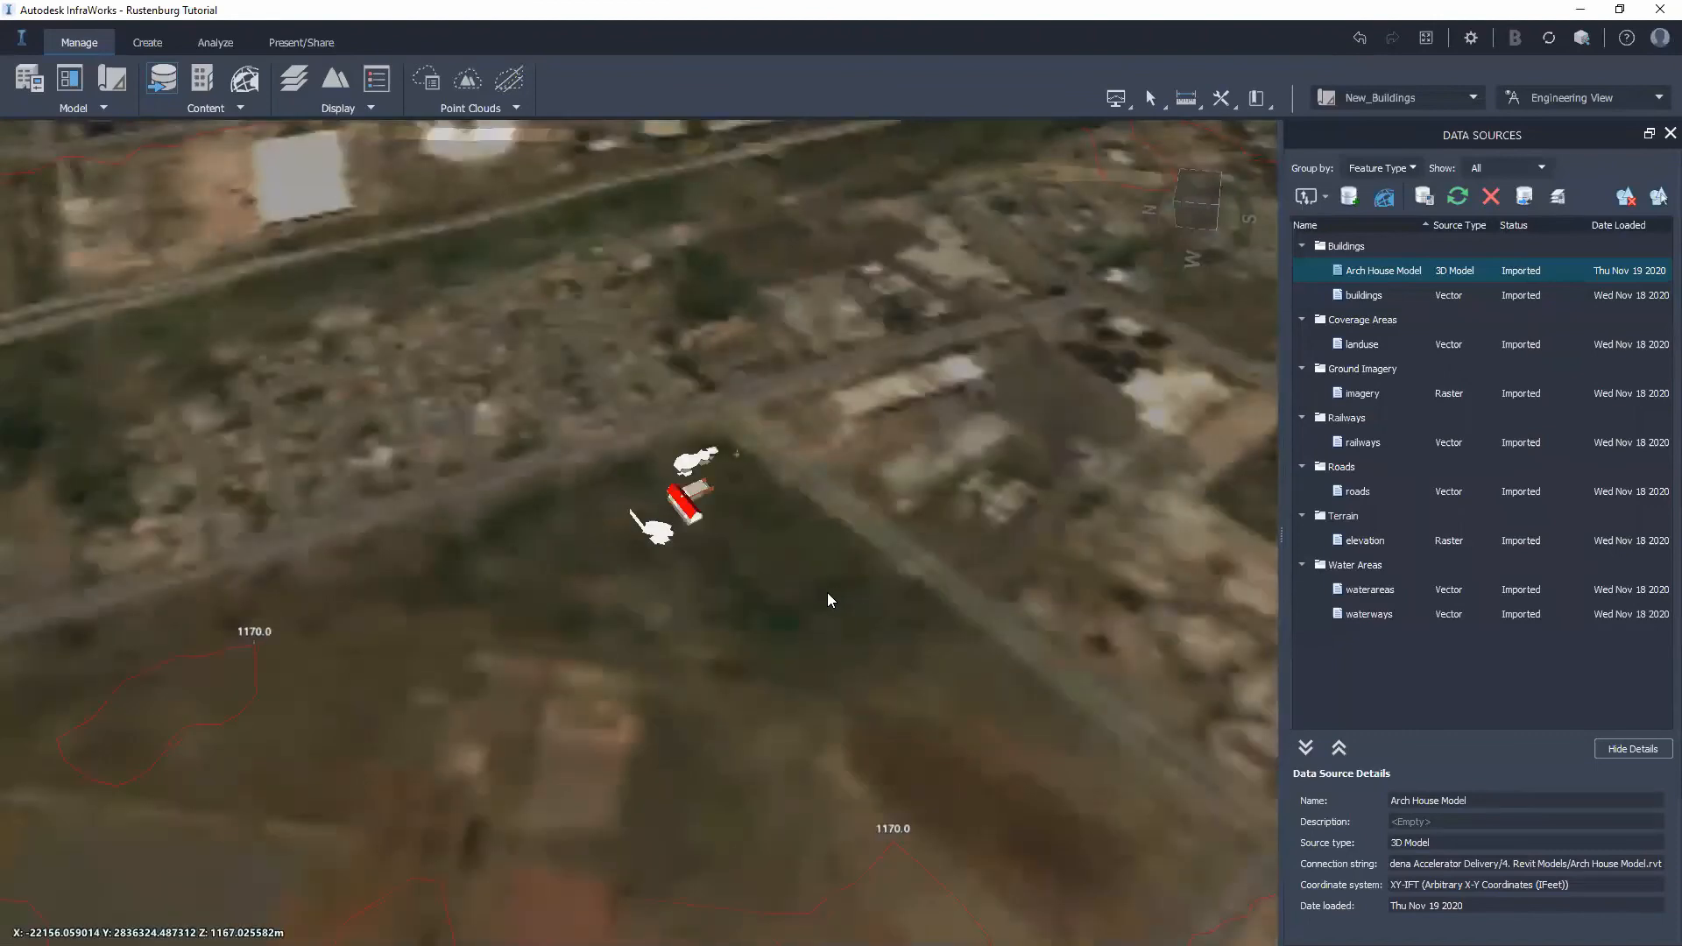
# Step: Select the imported Arch House building, raise it slightly along its vertical axis and deselect it
pyautogui.moveTo(721, 552); pyautogui.dragTo(692, 625)
pyautogui.scroll(2, 678, 541)
pyautogui.scroll(3, 694, 577)
pyautogui.scroll(3, 704, 664)
pyautogui.scroll(4, 741, 568)
pyautogui.scroll(-6, 692, 621)
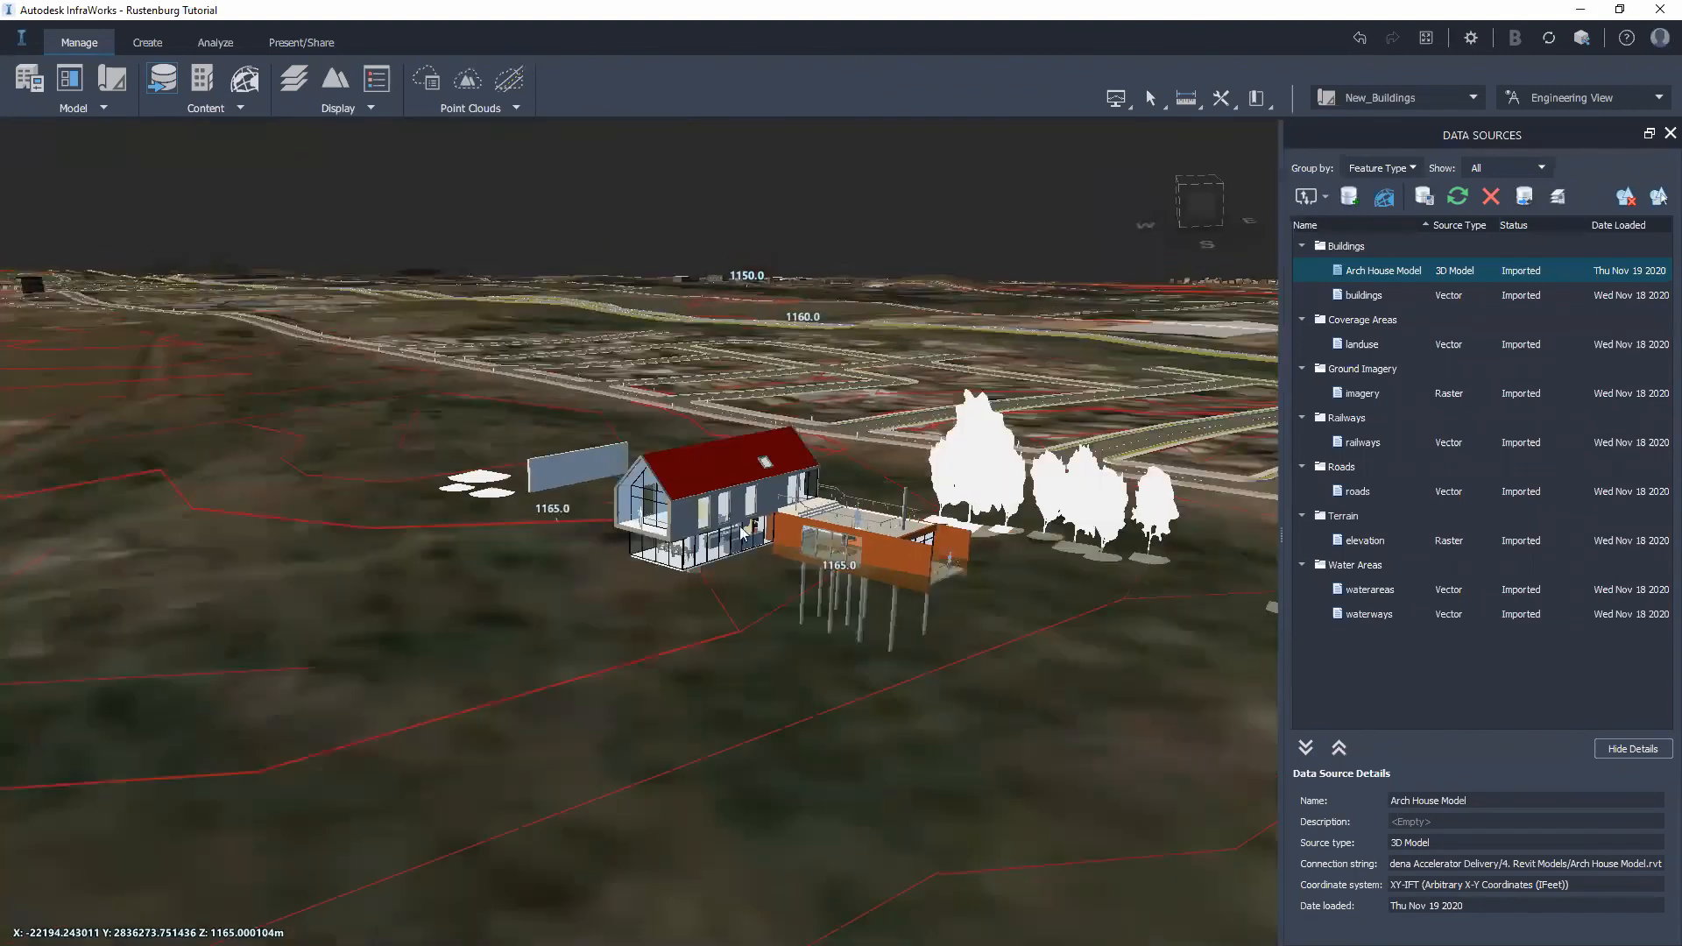
pyautogui.click(706, 633)
pyautogui.moveTo(358, 725); pyautogui.dragTo(249, 726)
pyautogui.moveTo(300, 747); pyautogui.dragTo(265, 758)
pyautogui.keyDown('shift'); pyautogui.moveTo(517, 771); pyautogui.dragTo(623, 683, button='middle'); pyautogui.keyUp('shift')
pyautogui.moveTo(624, 683); pyautogui.dragTo(648, 538)
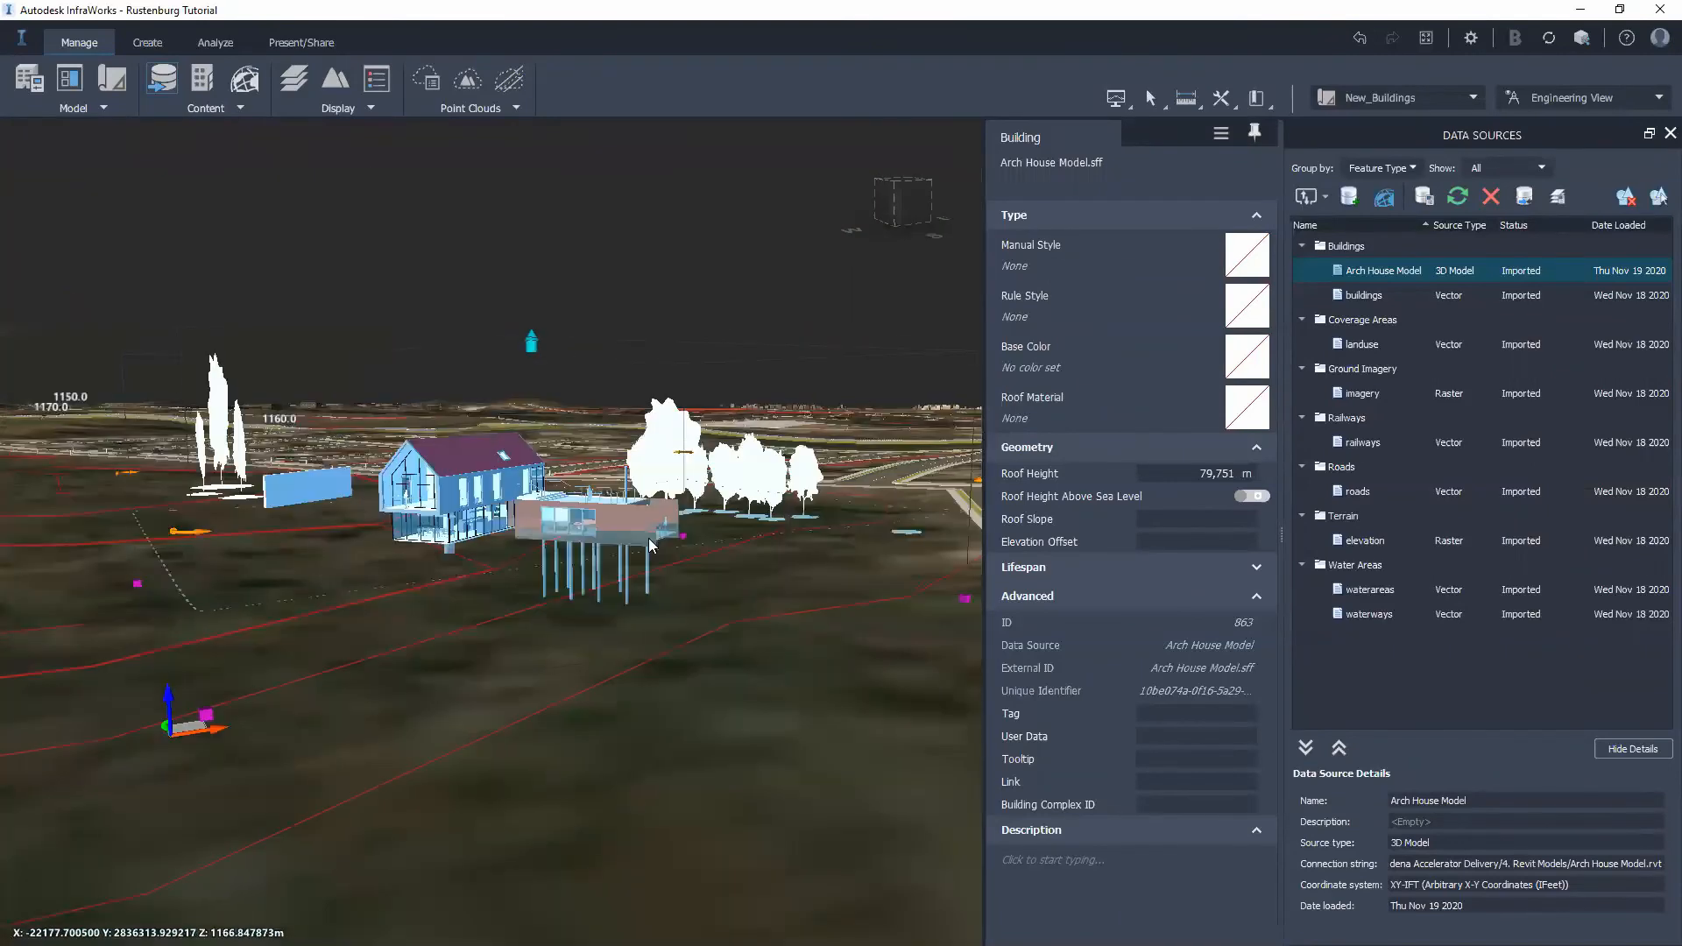
pyautogui.moveTo(171, 708); pyautogui.dragTo(163, 678)
pyautogui.moveTo(448, 550); pyautogui.dragTo(373, 520)
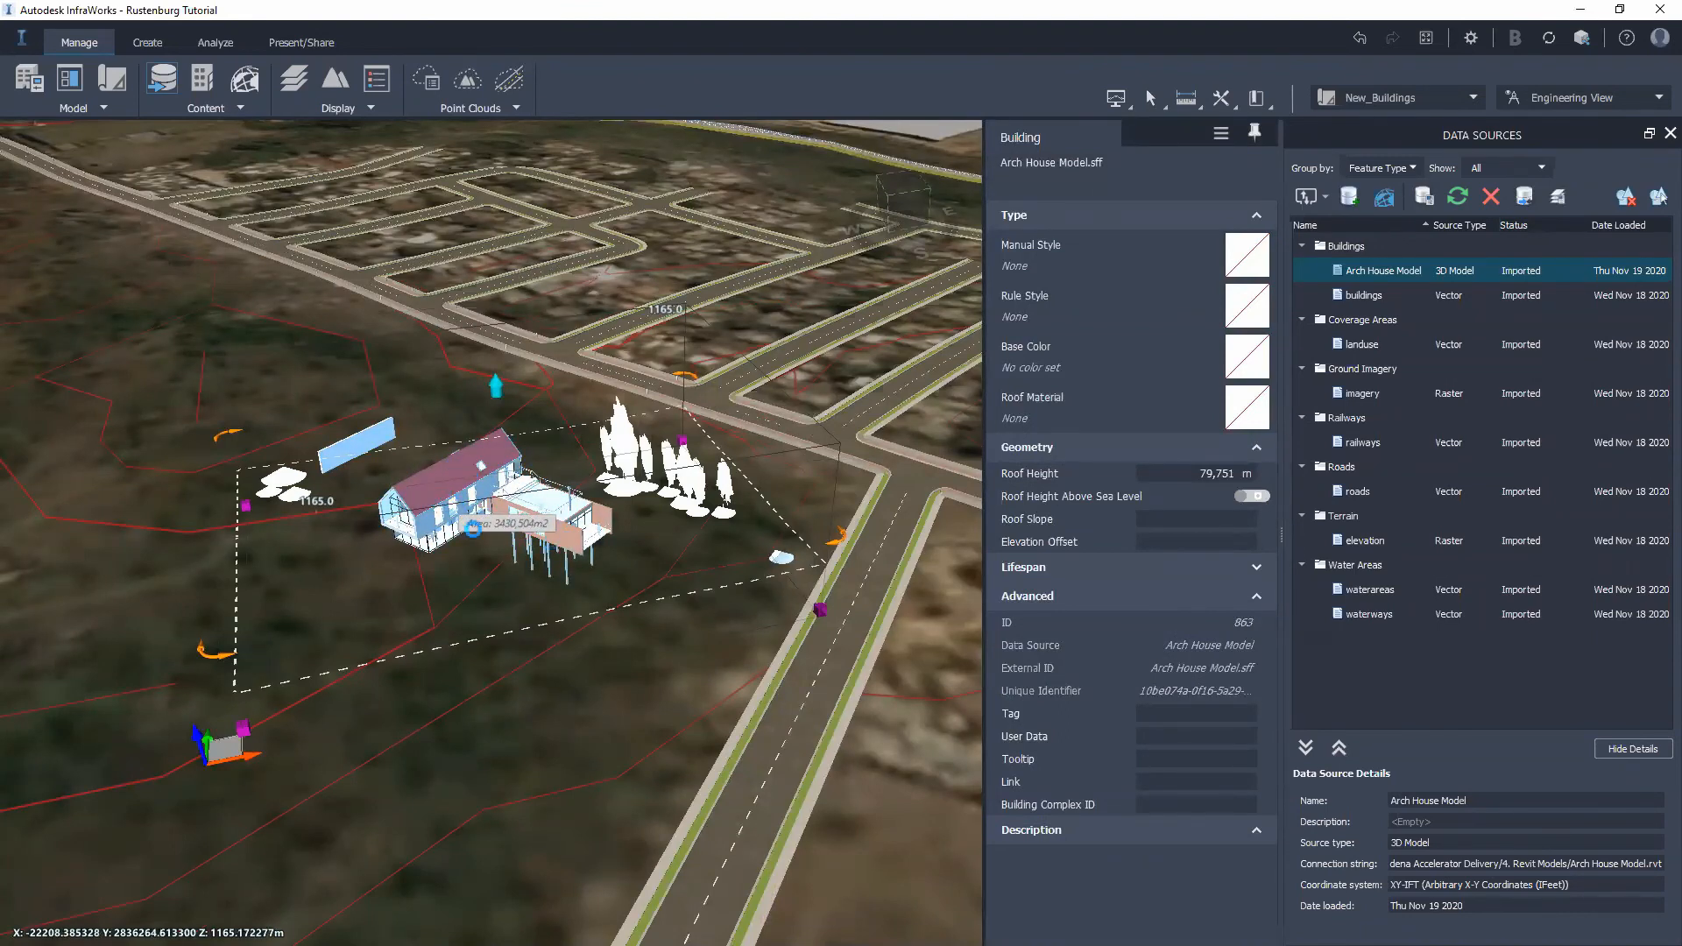
pyautogui.click(626, 603)
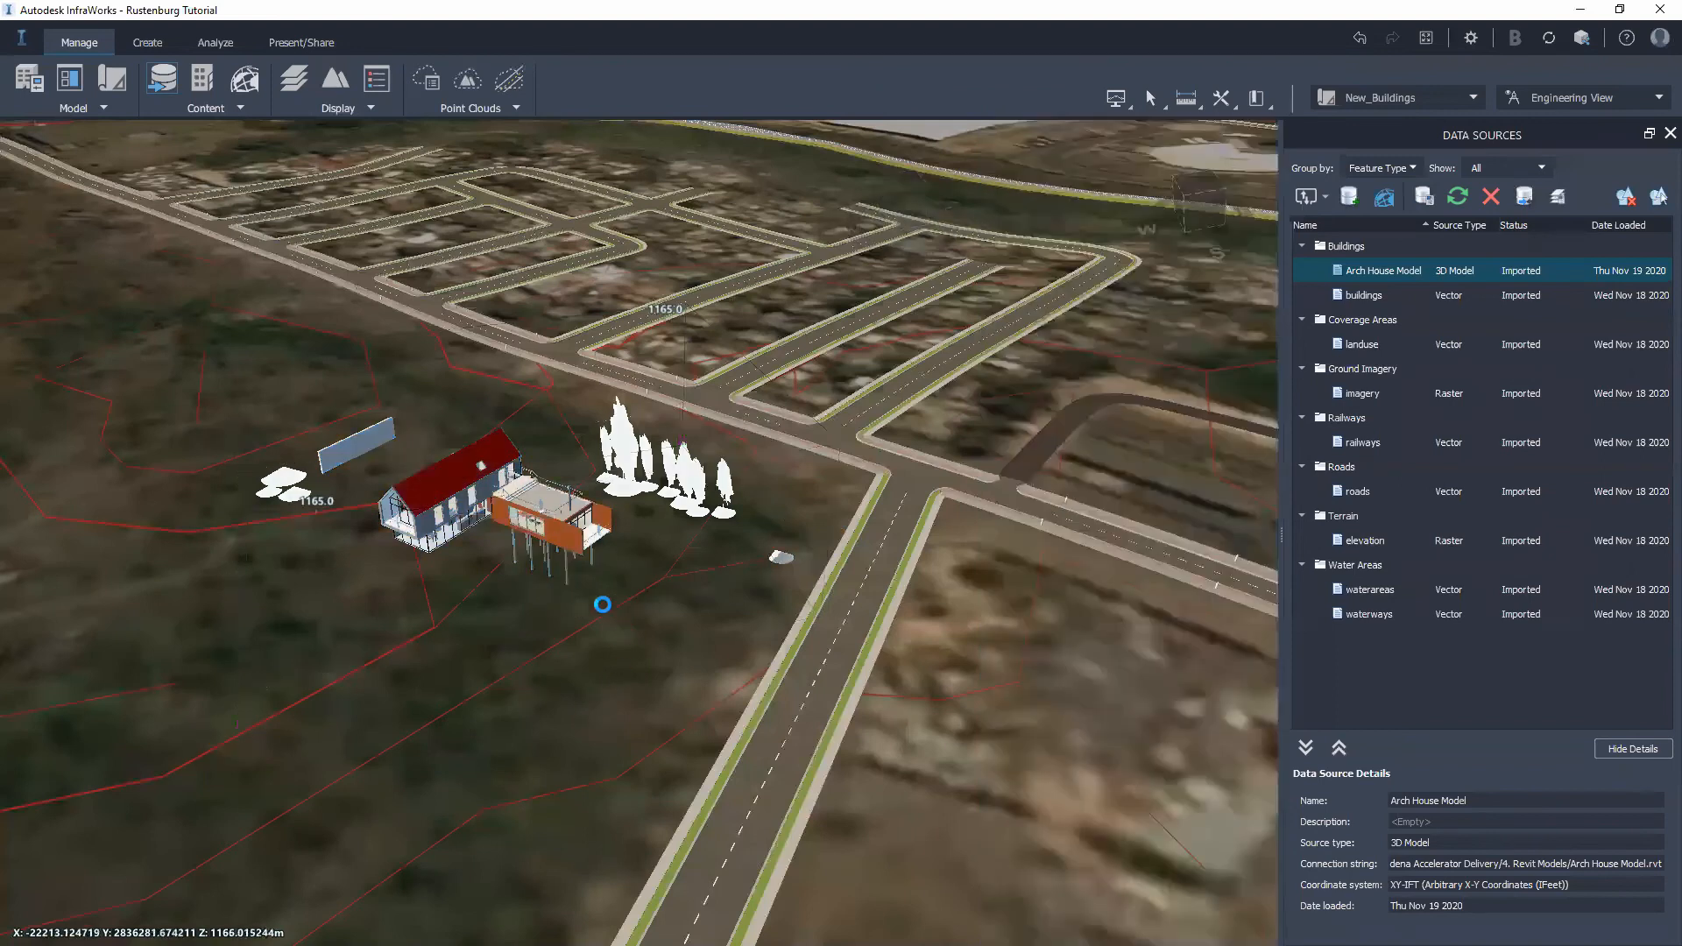
# Step: Inspect the placed house from another side and view the Ground Imagery data source details
pyautogui.moveTo(624, 637); pyautogui.dragTo(734, 502)
pyautogui.moveTo(458, 629); pyautogui.dragTo(951, 424)
pyautogui.moveTo(774, 446); pyautogui.dragTo(830, 413)
pyautogui.scroll(-4, 831, 414)
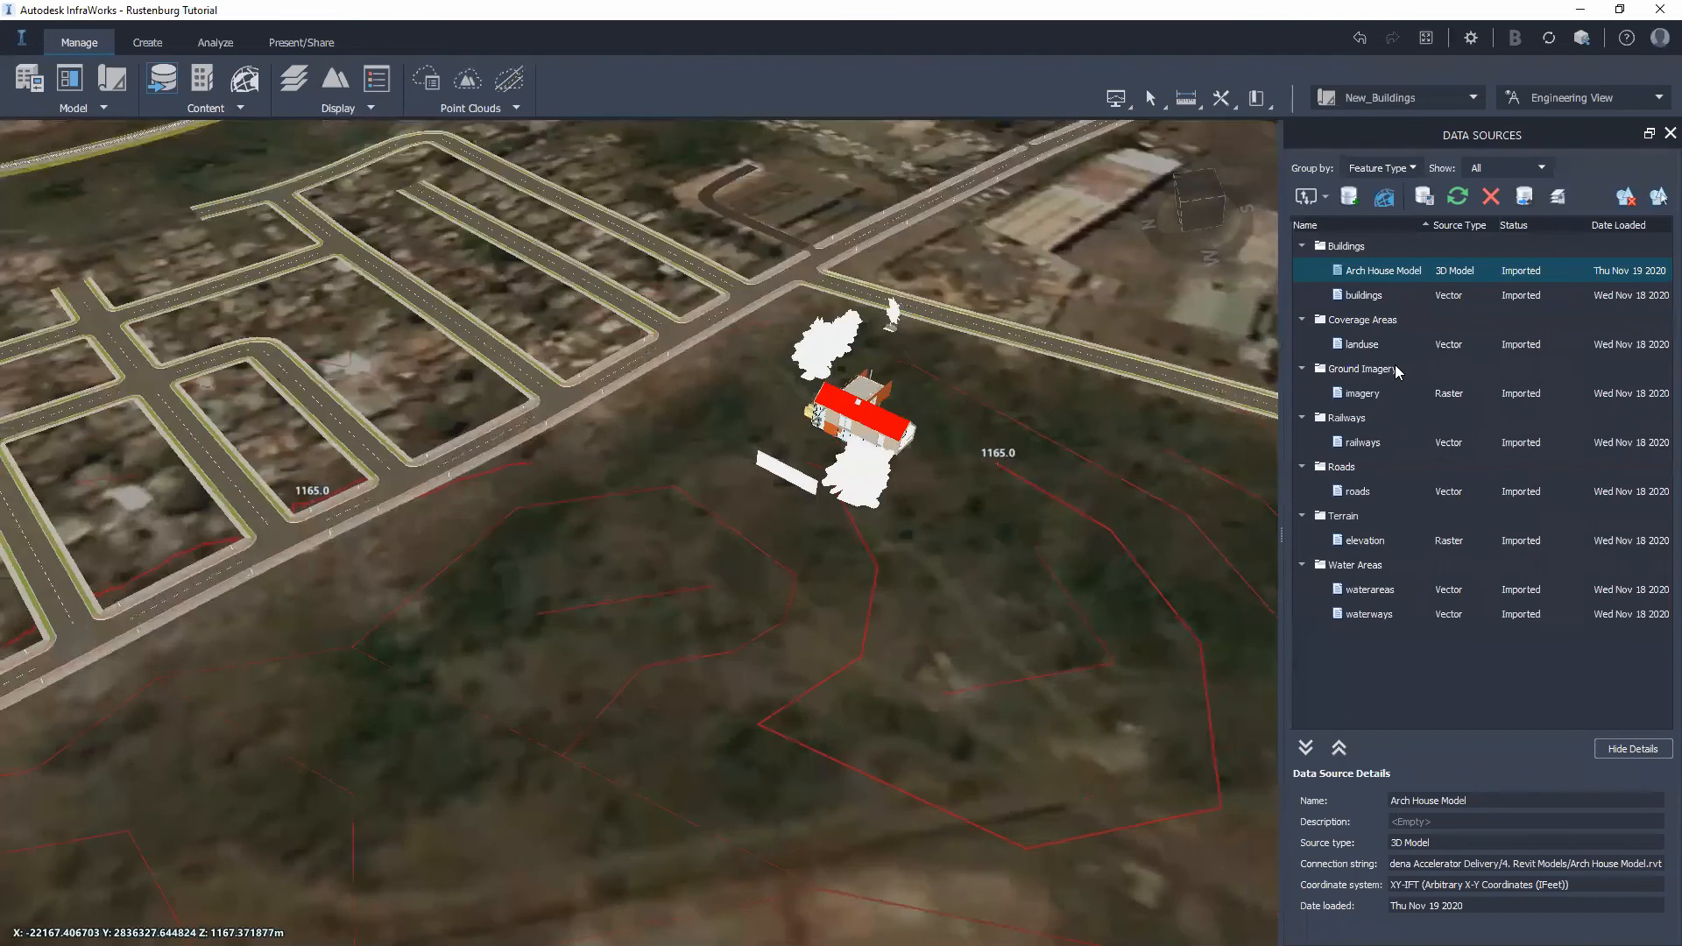
pyautogui.click(1393, 368)
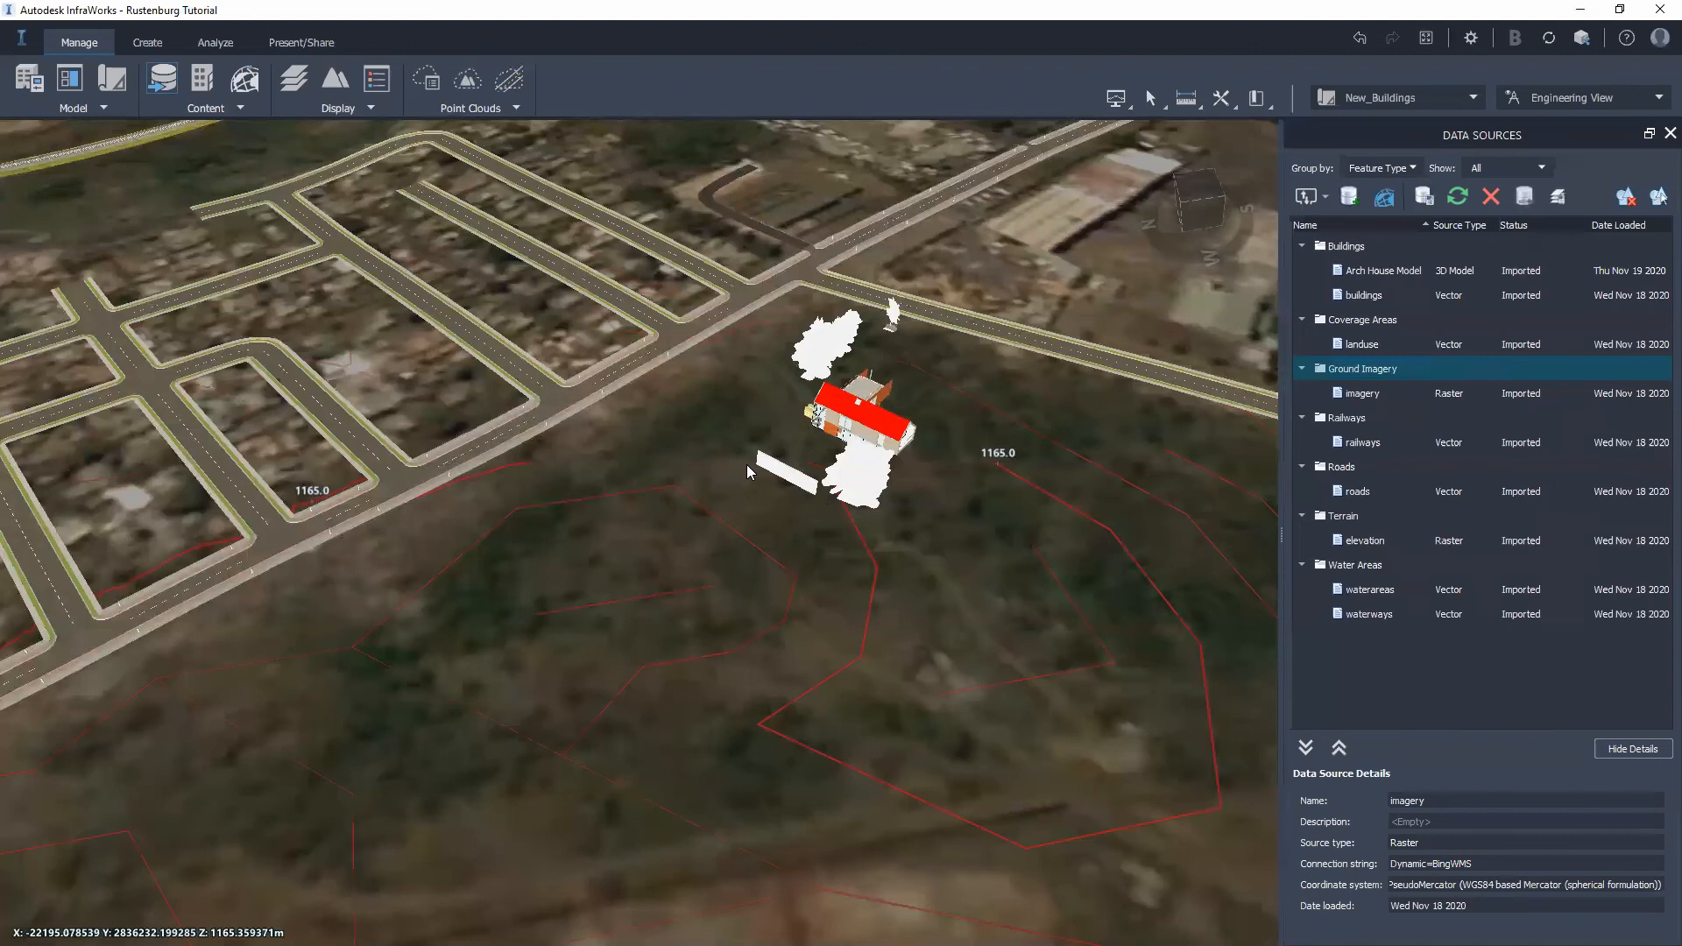
# Step: Draw a four-sided building footprint of about 1605 m² on the field beside the house, using the Facade/Brick/Alcibiades draw style
pyautogui.scroll(2, 744, 553)
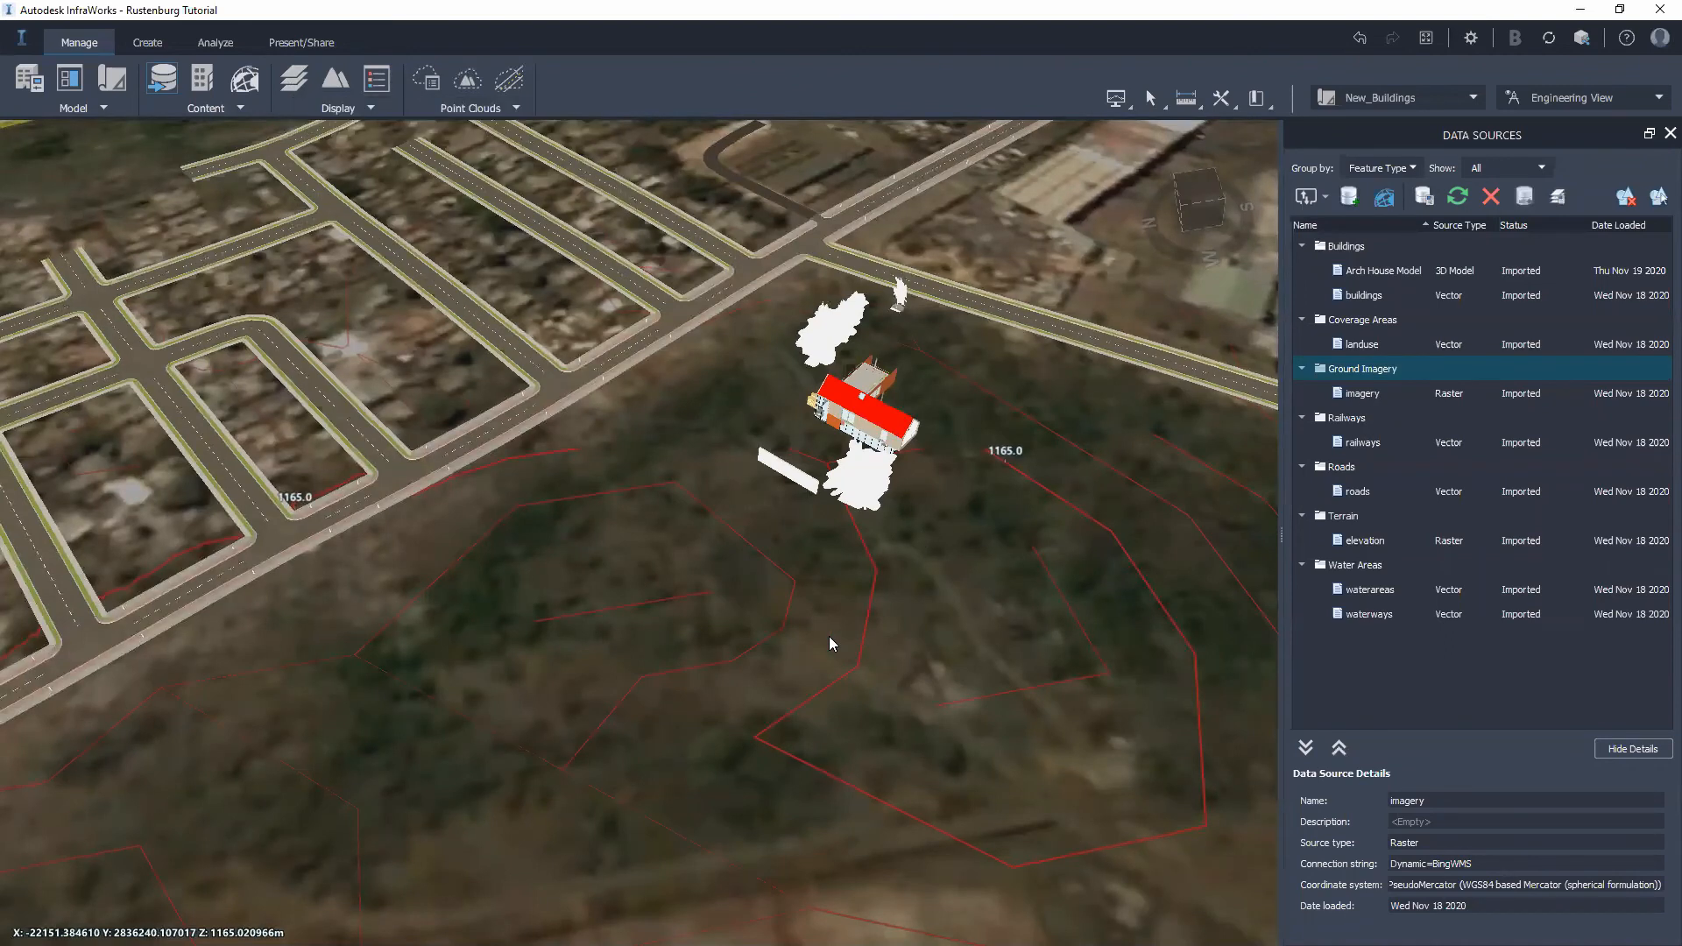
pyautogui.scroll(2, 829, 636)
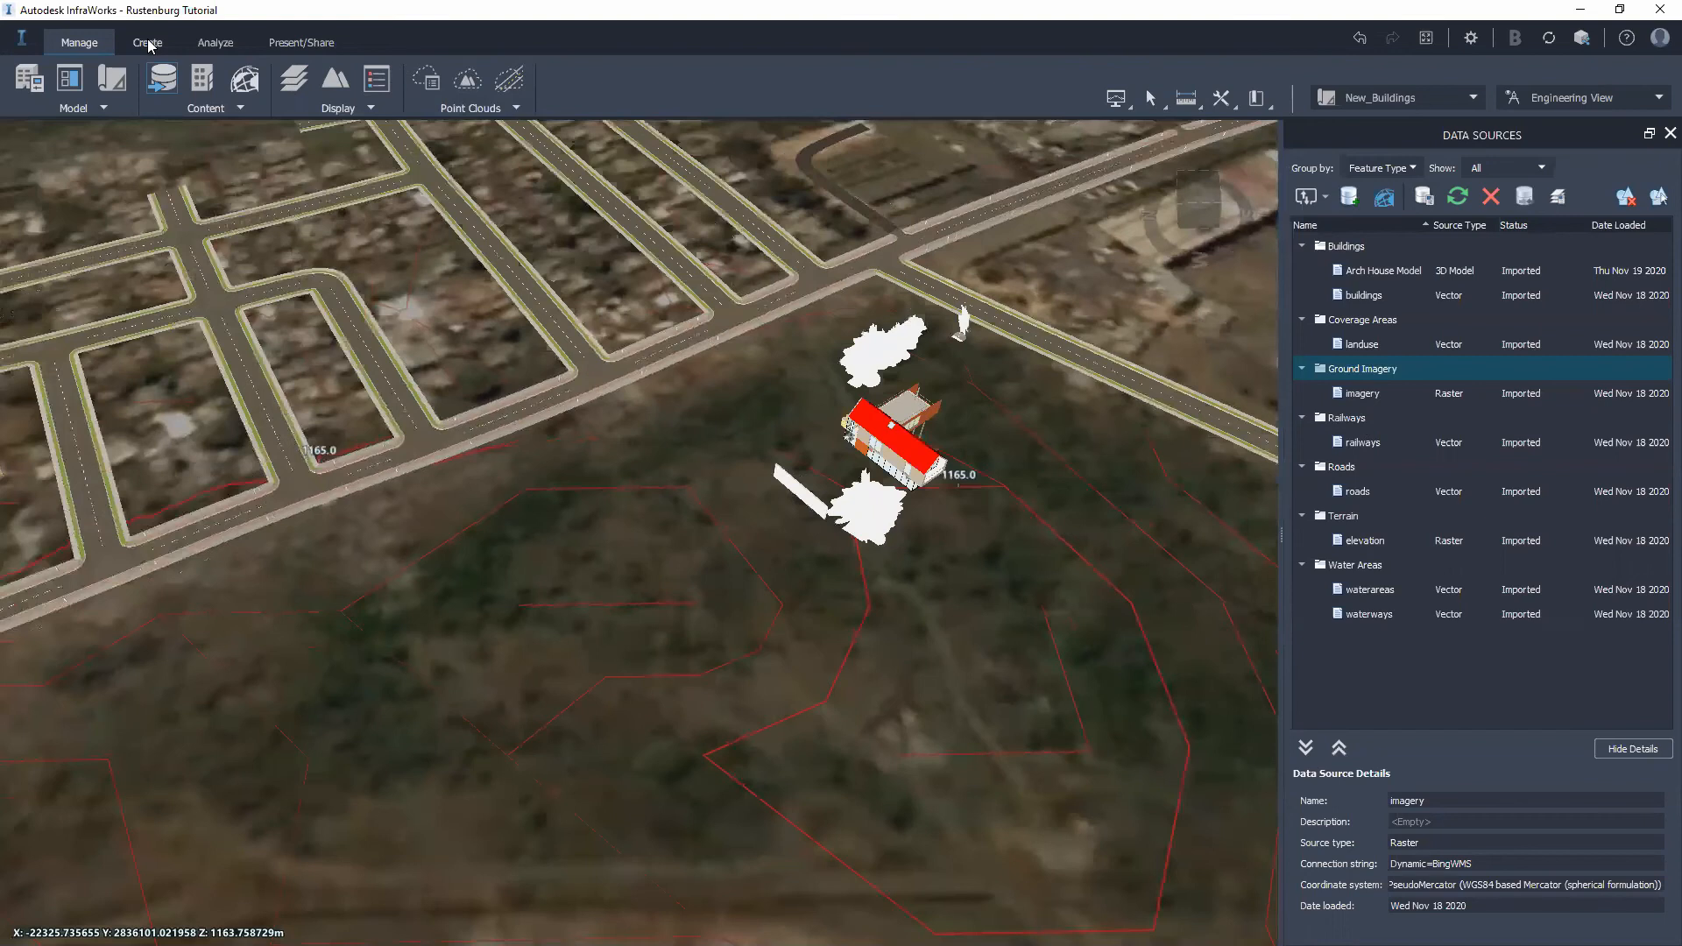
pyautogui.click(148, 38)
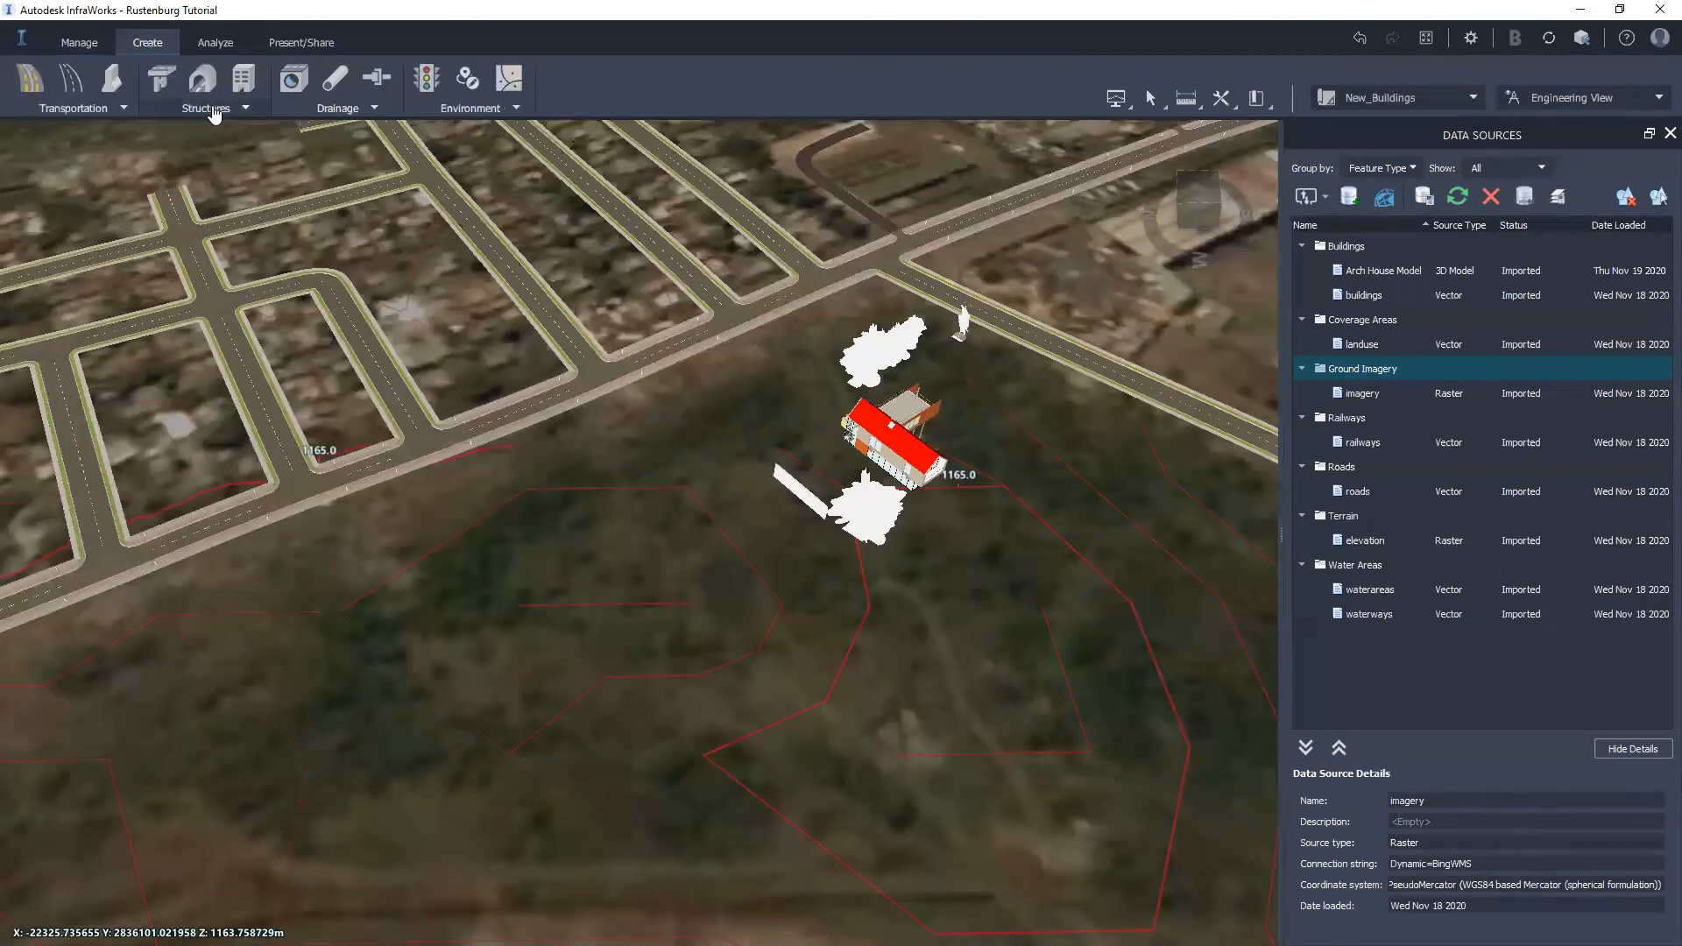
pyautogui.click(246, 108)
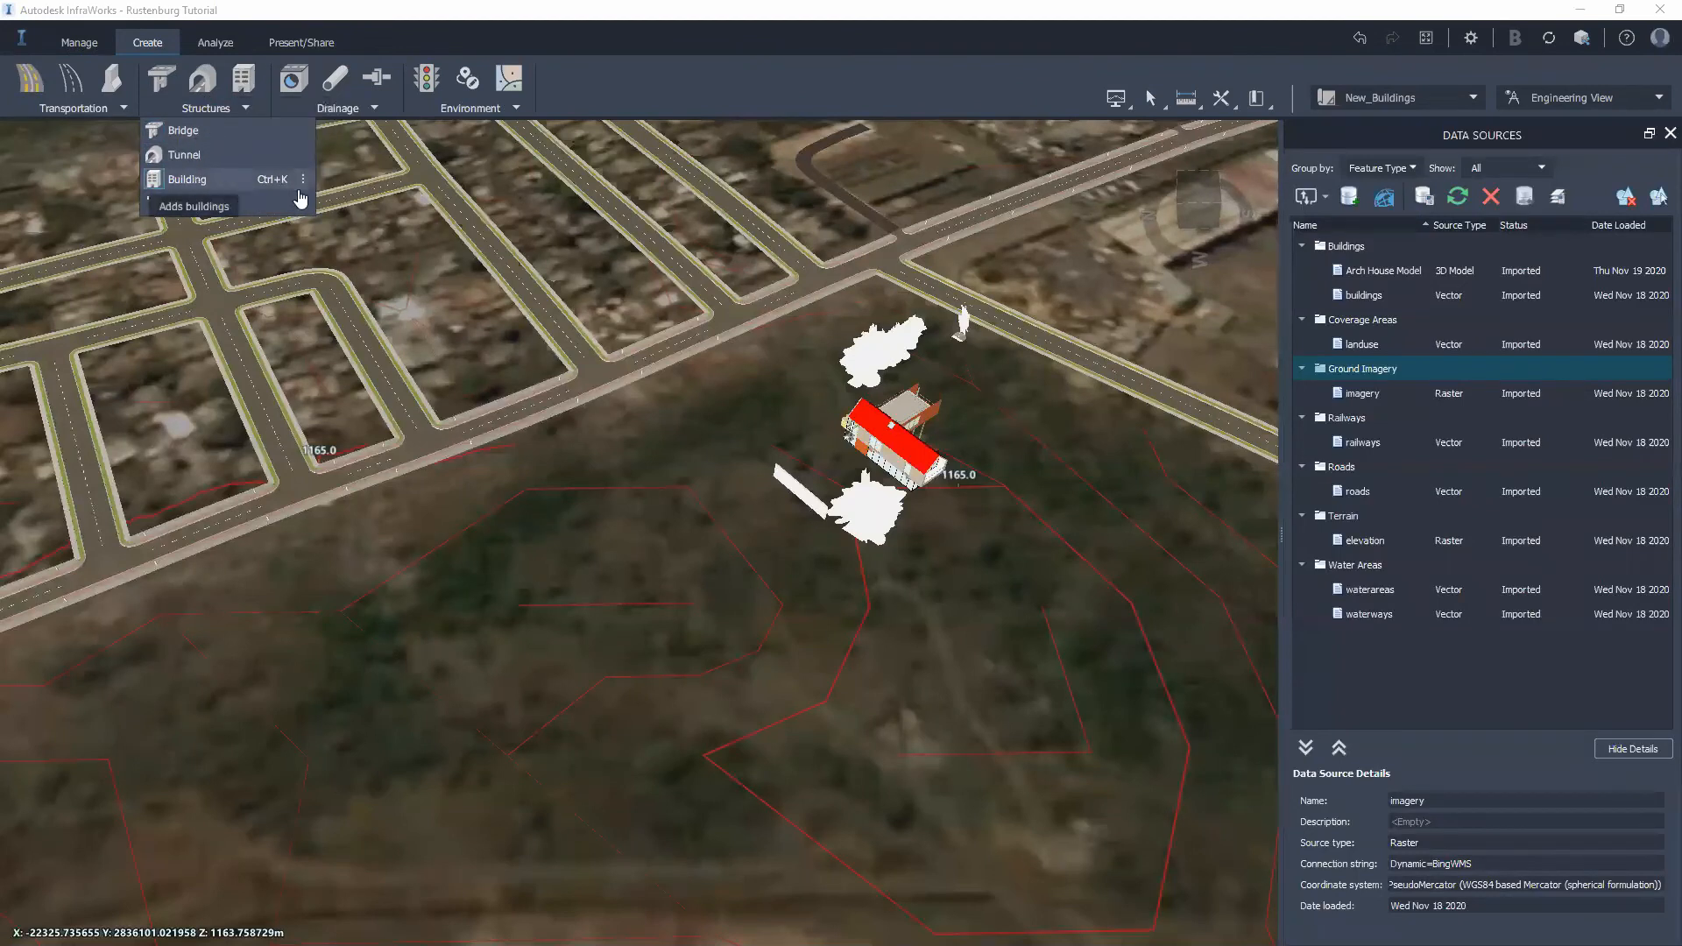
pyautogui.click(201, 181)
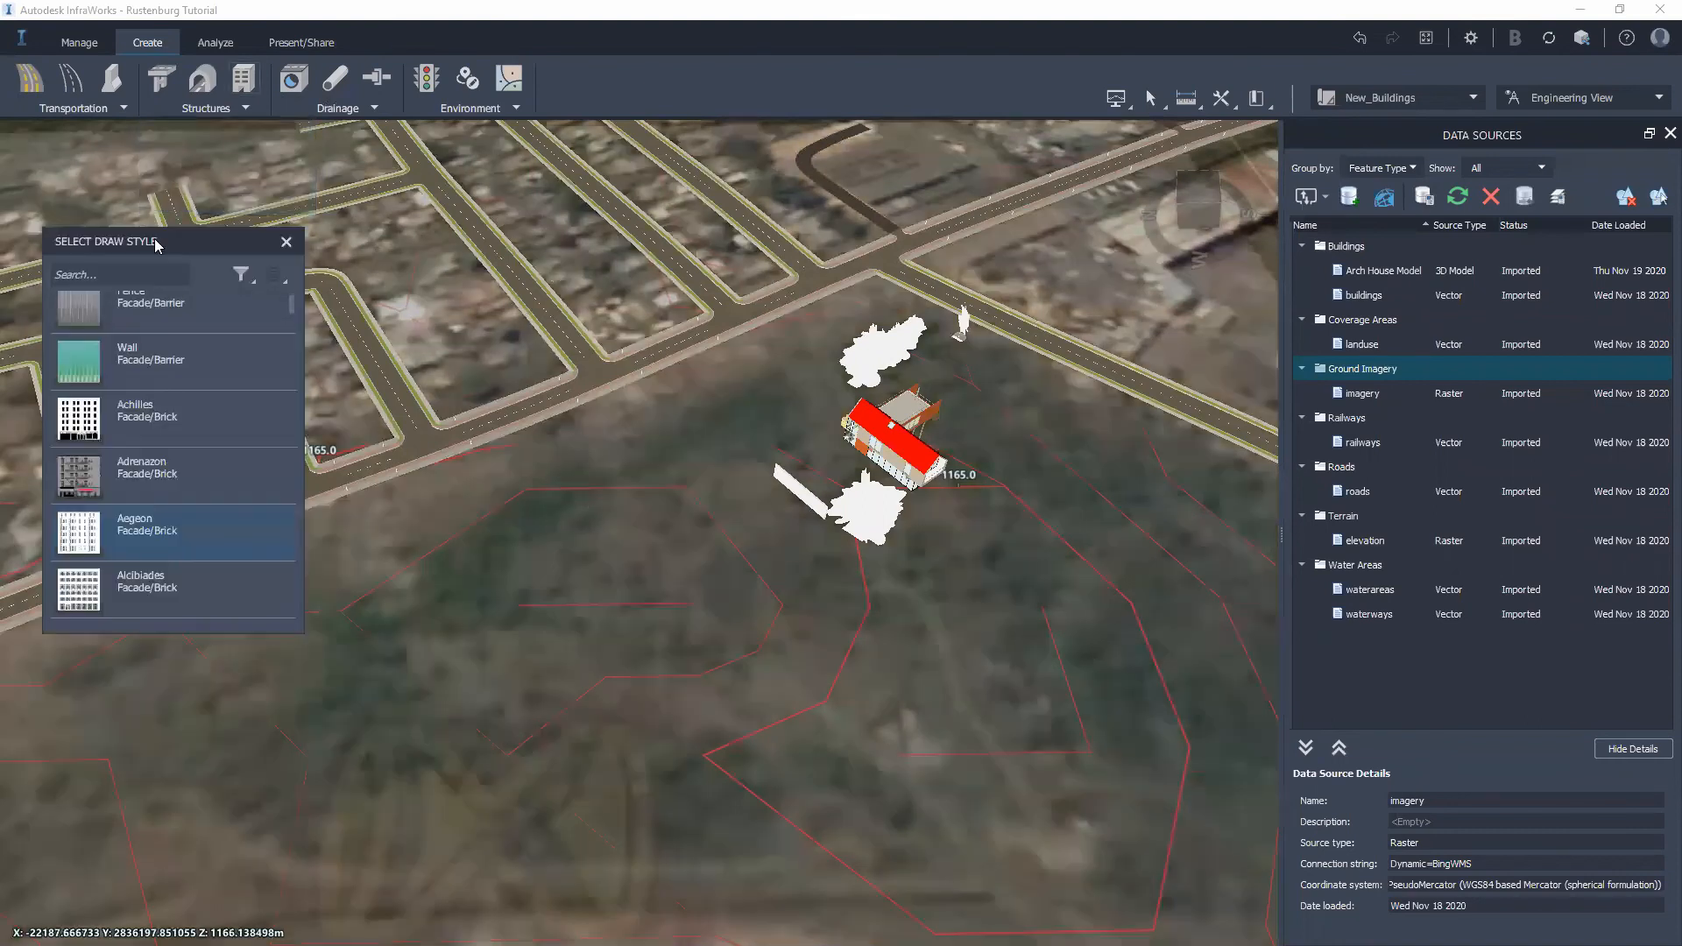
pyautogui.moveTo(156, 242); pyautogui.dragTo(315, 289)
pyautogui.scroll(-2, 331, 574)
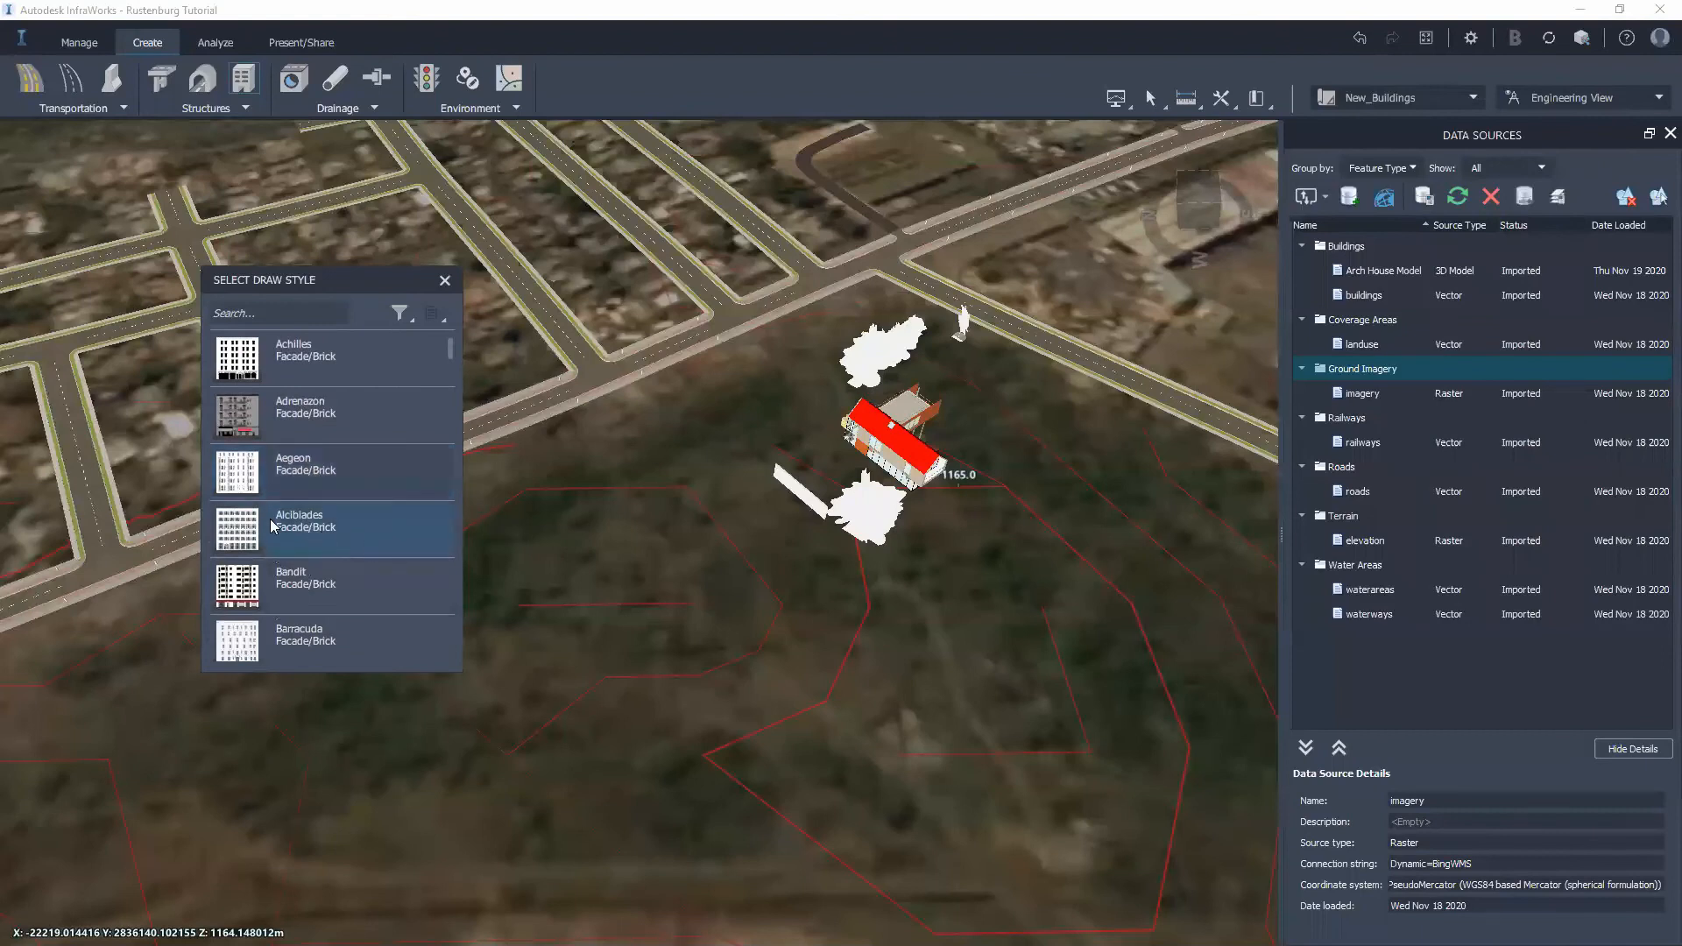
pyautogui.moveTo(614, 583)
pyautogui.mouseDown()
pyautogui.moveTo(597, 638)
pyautogui.moveTo(564, 645)
pyautogui.mouseUp()
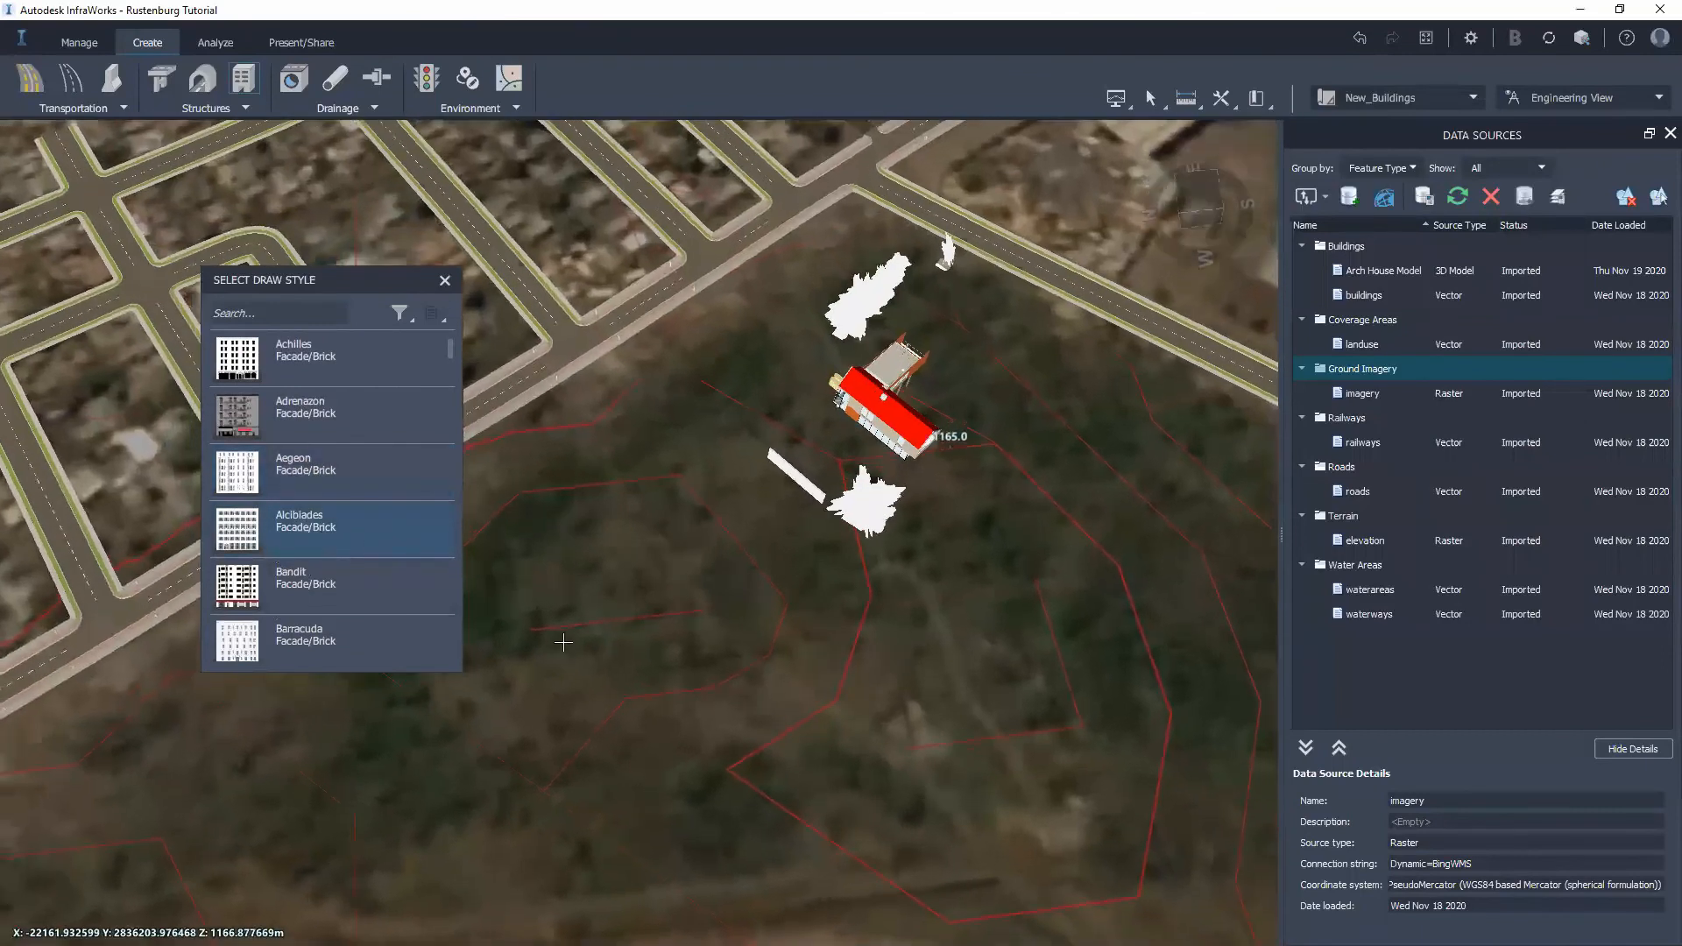
pyautogui.click(570, 634)
pyautogui.click(709, 506)
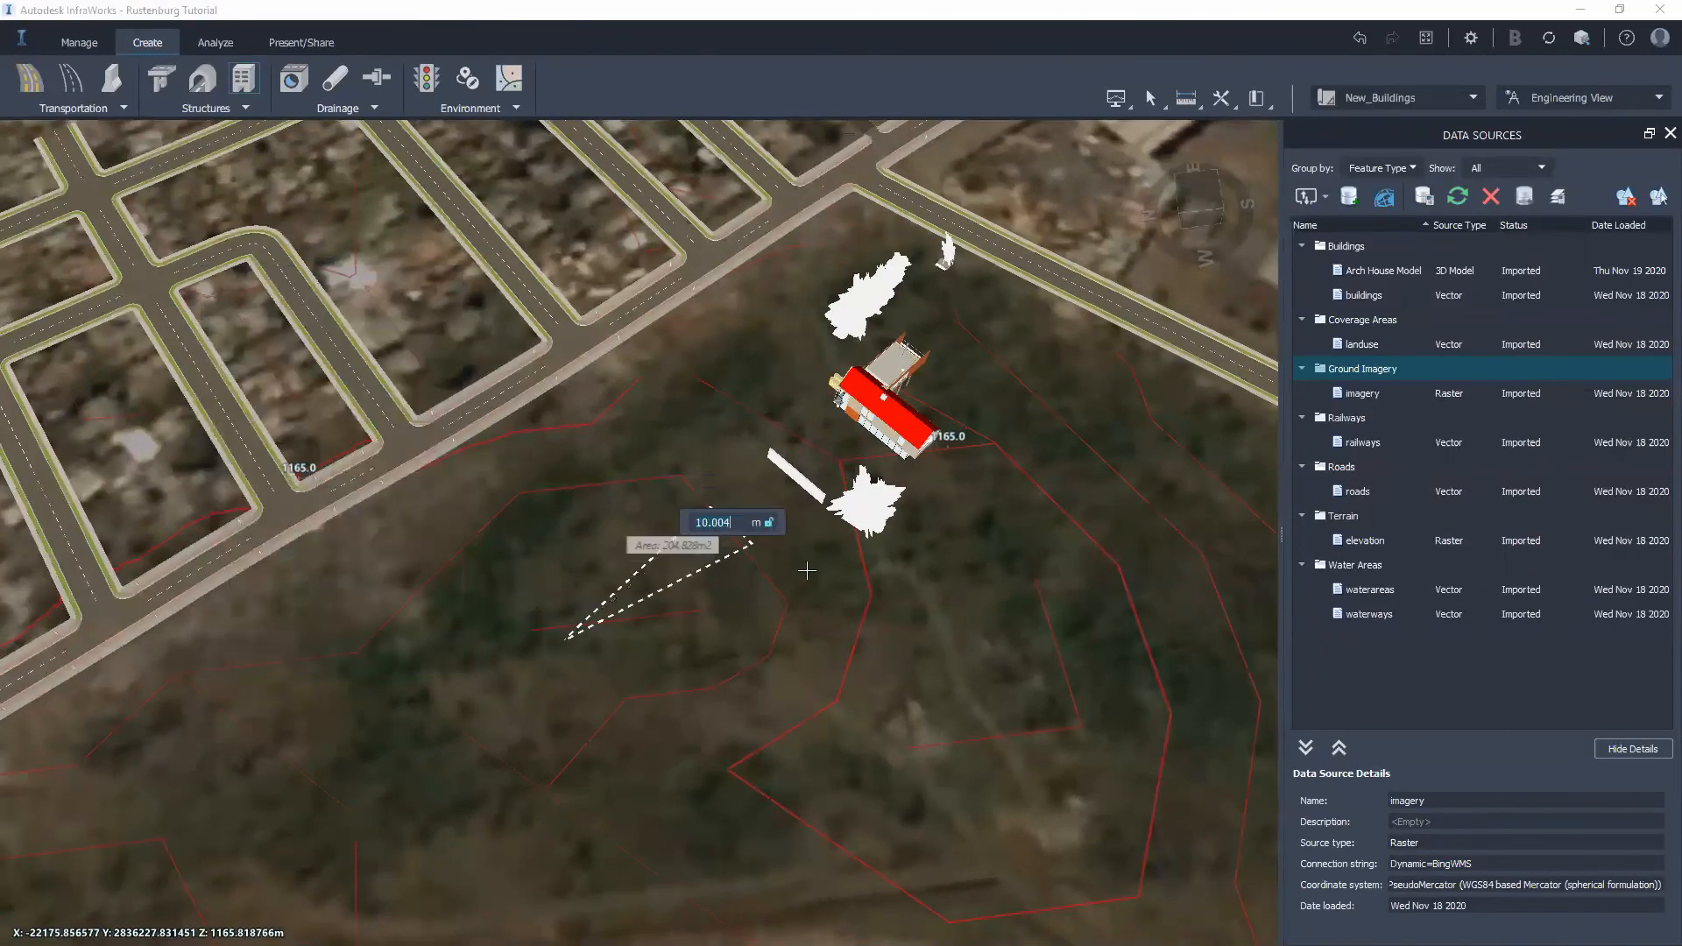
pyautogui.click(885, 659)
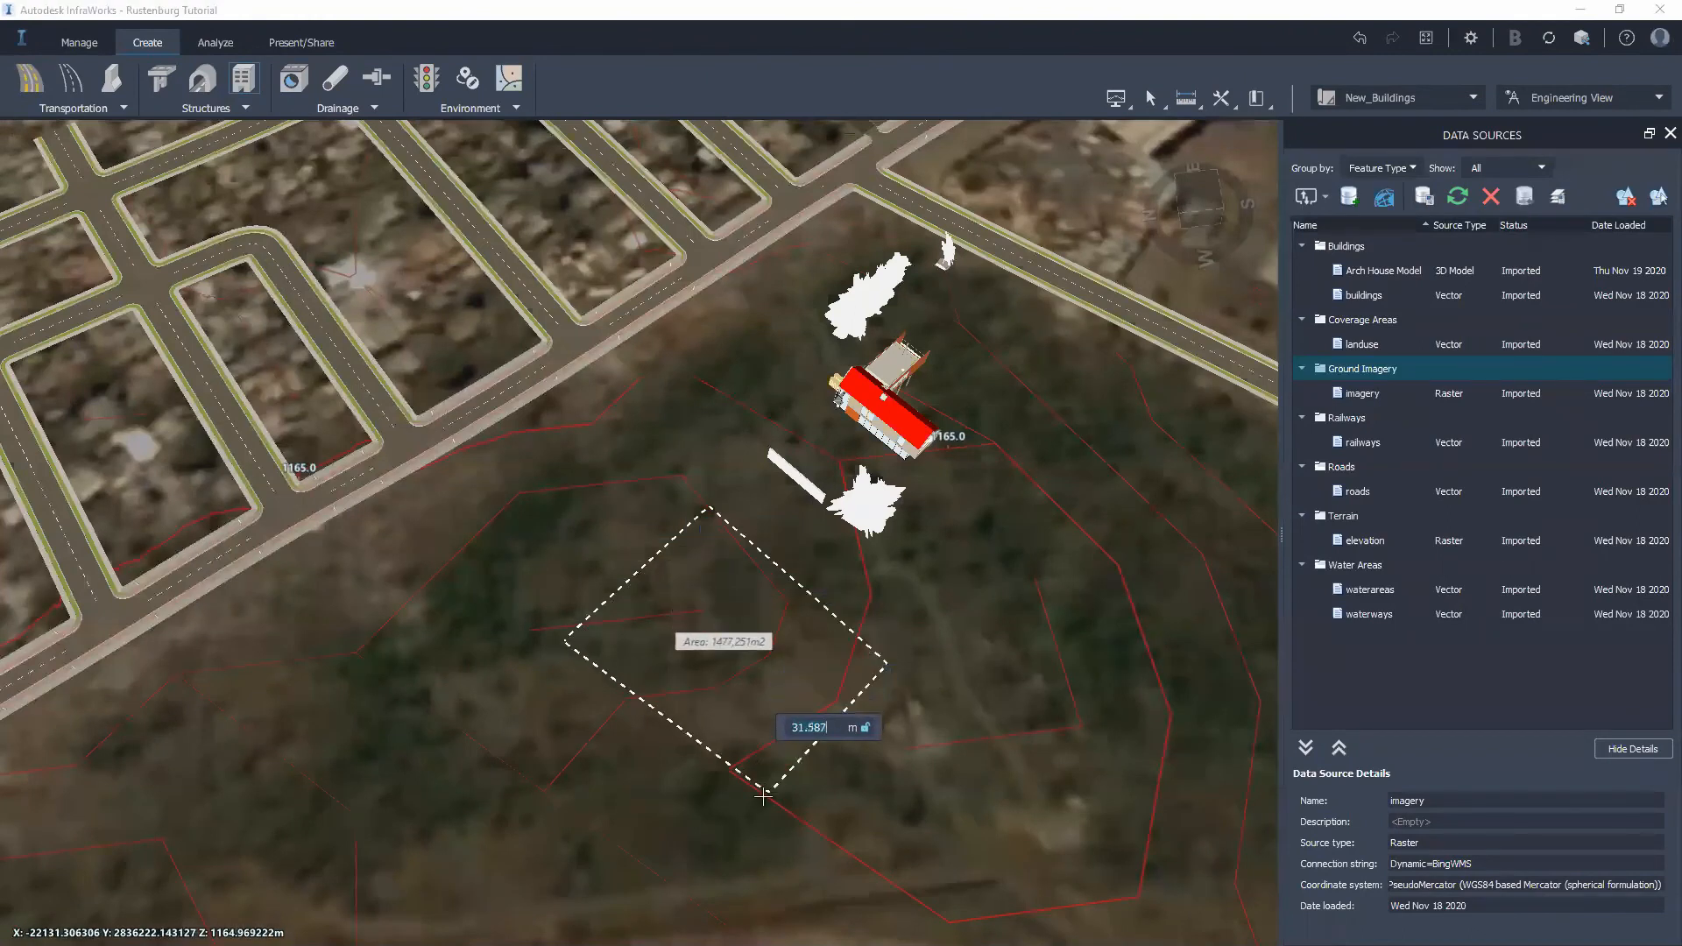
pyautogui.doubleClick(742, 818)
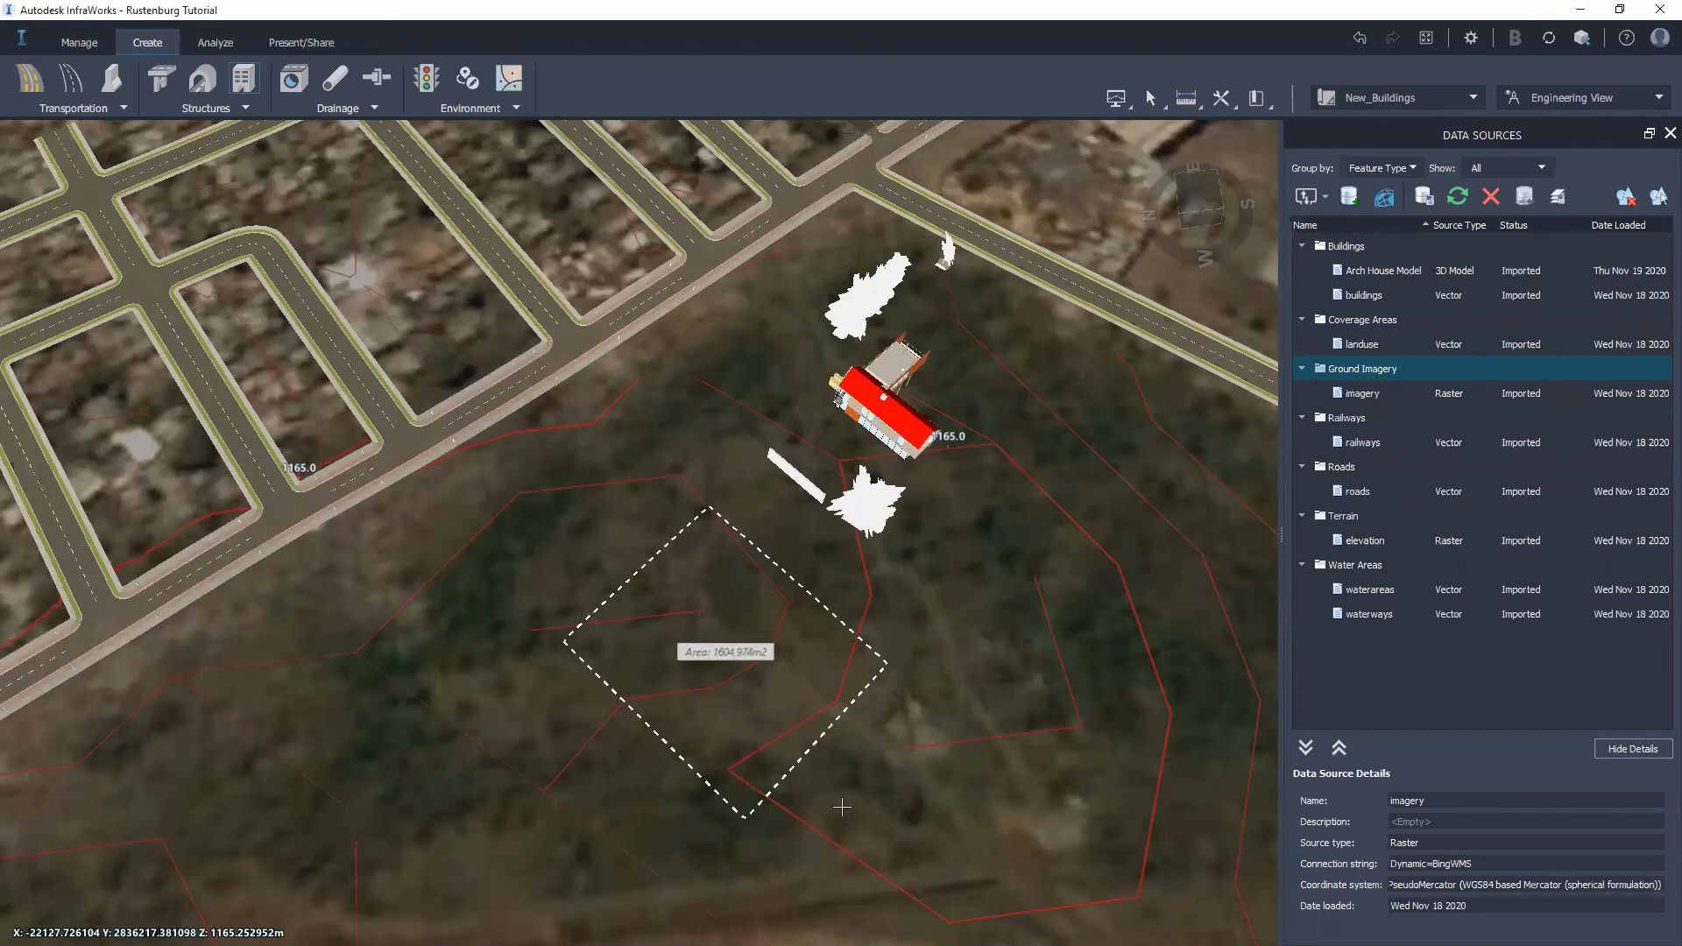
# Step: Finish drawing buildings and set the roof height of the new brick building to 30 m
pyautogui.moveTo(867, 669); pyautogui.dragTo(524, 637)
pyautogui.moveTo(595, 632); pyautogui.dragTo(298, 610, button='middle')
pyautogui.moveTo(676, 831); pyautogui.dragTo(721, 476)
pyautogui.press('Escape')
pyautogui.moveTo(708, 563)
pyautogui.mouseDown()
pyautogui.moveTo(412, 513)
pyautogui.moveTo(465, 499)
pyautogui.moveTo(481, 537)
pyautogui.moveTo(517, 536)
pyautogui.mouseUp()
pyautogui.click(481, 527)
pyautogui.write('30')
pyautogui.press('Return')
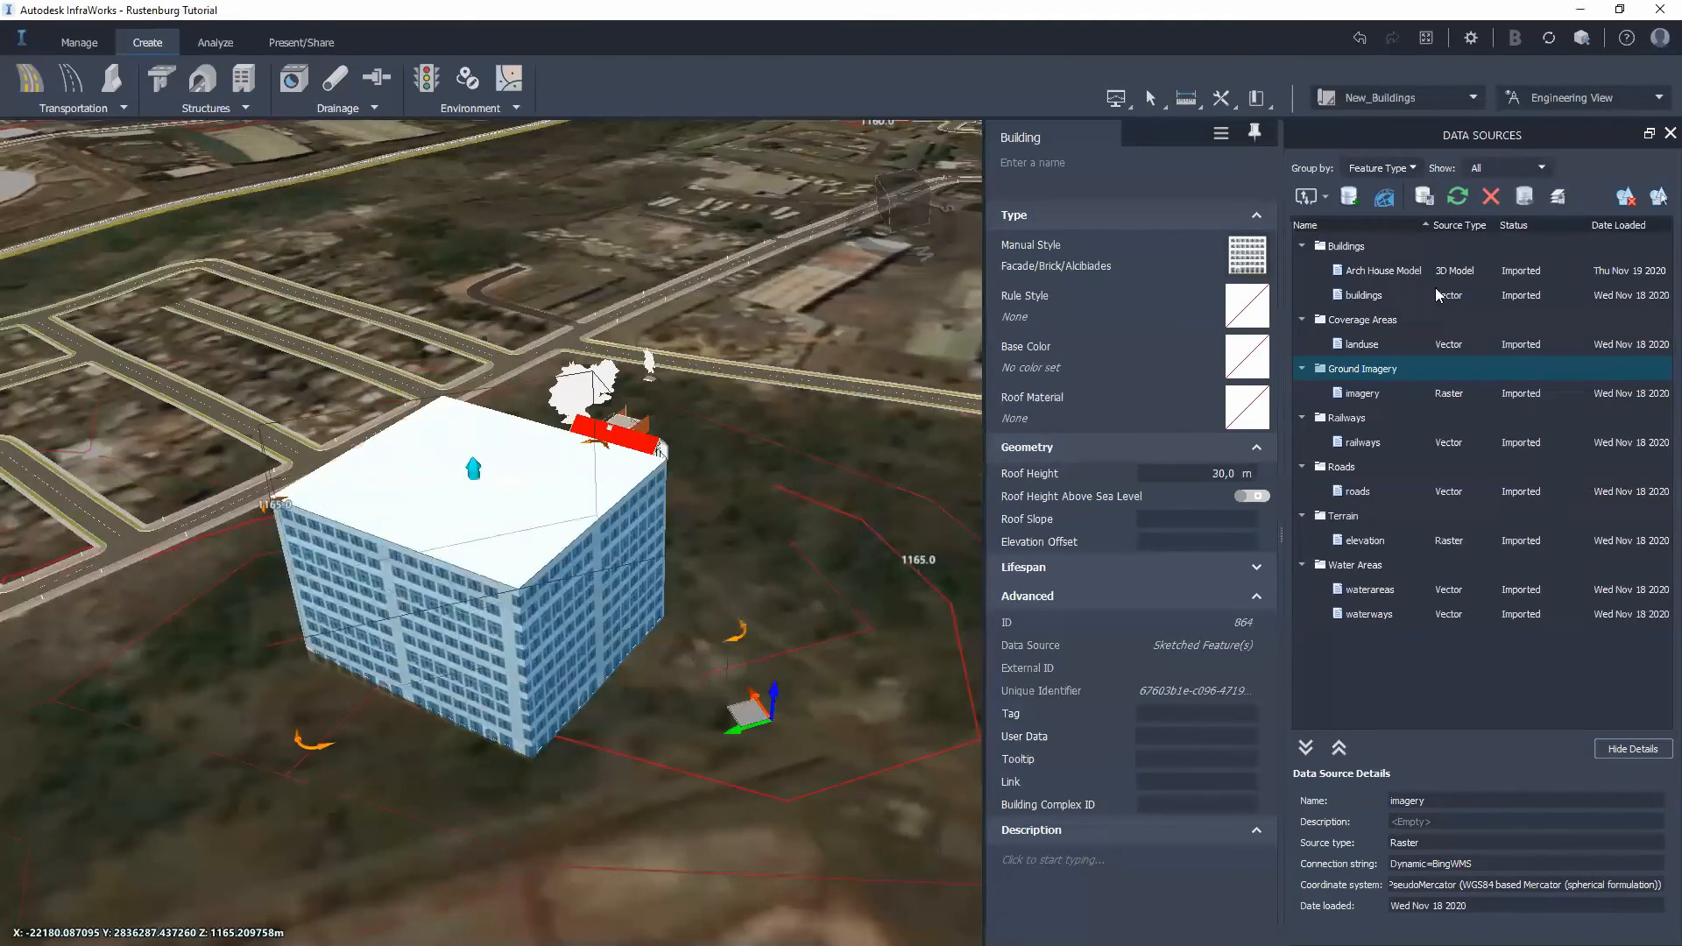
# Step: Close the data sources list, deselect the new building and view it together with the imported house
pyautogui.click(1669, 134)
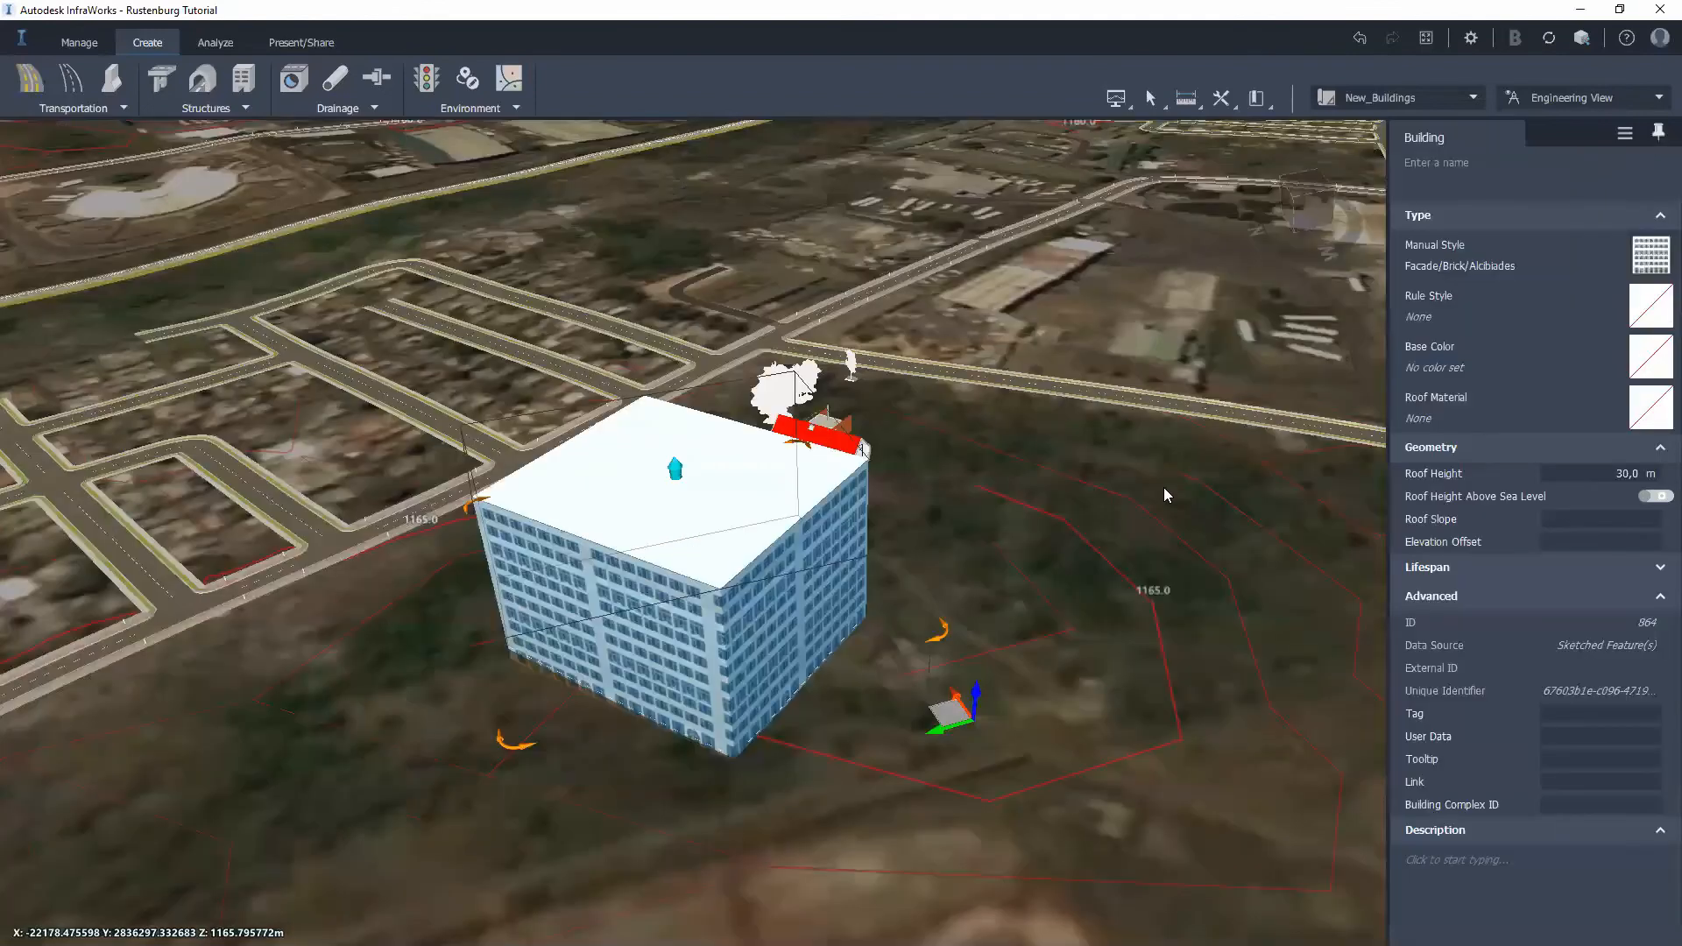
pyautogui.moveTo(618, 531); pyautogui.dragTo(867, 513)
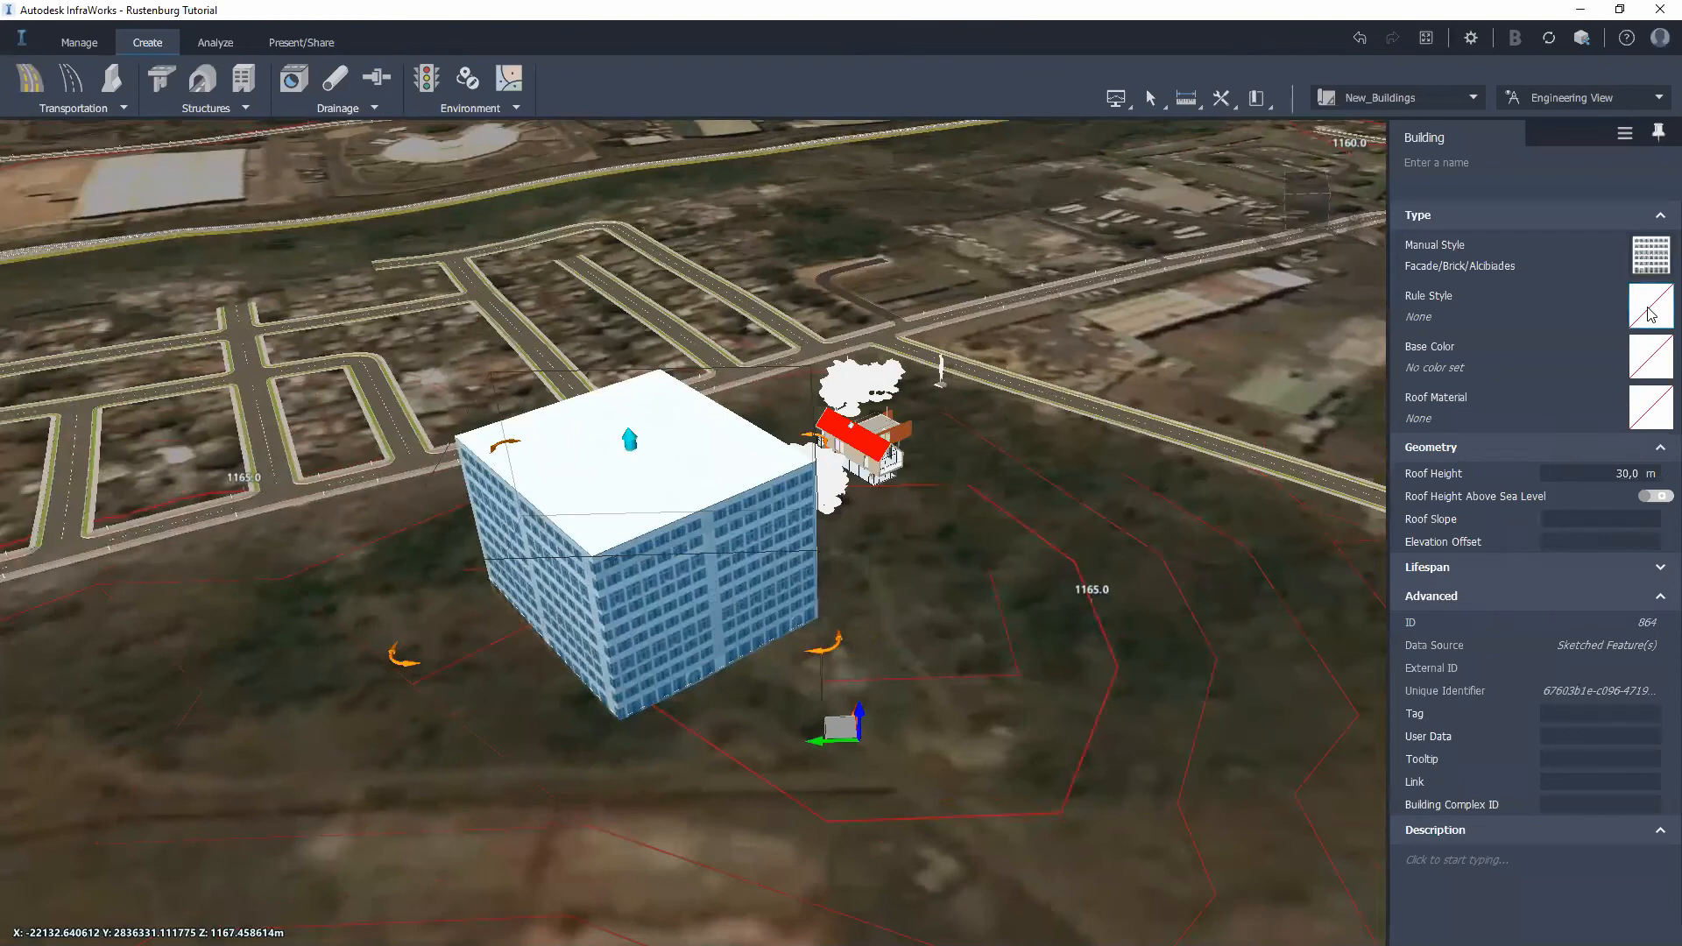
pyautogui.click(955, 669)
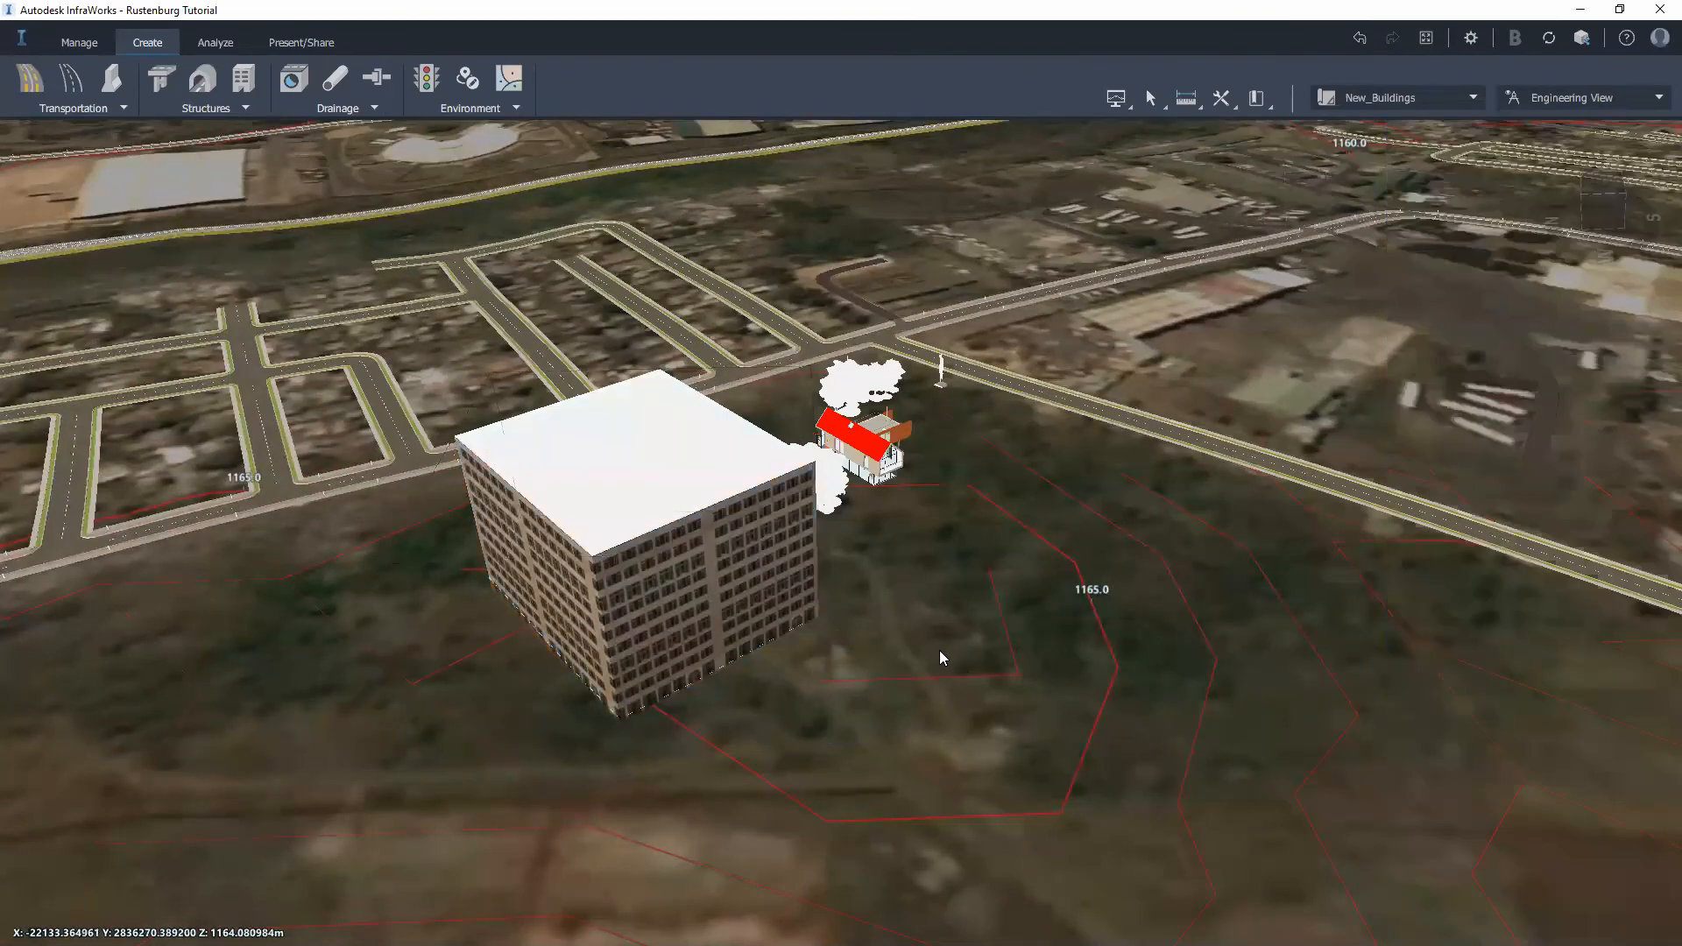
pyautogui.moveTo(857, 688); pyautogui.dragTo(894, 420)
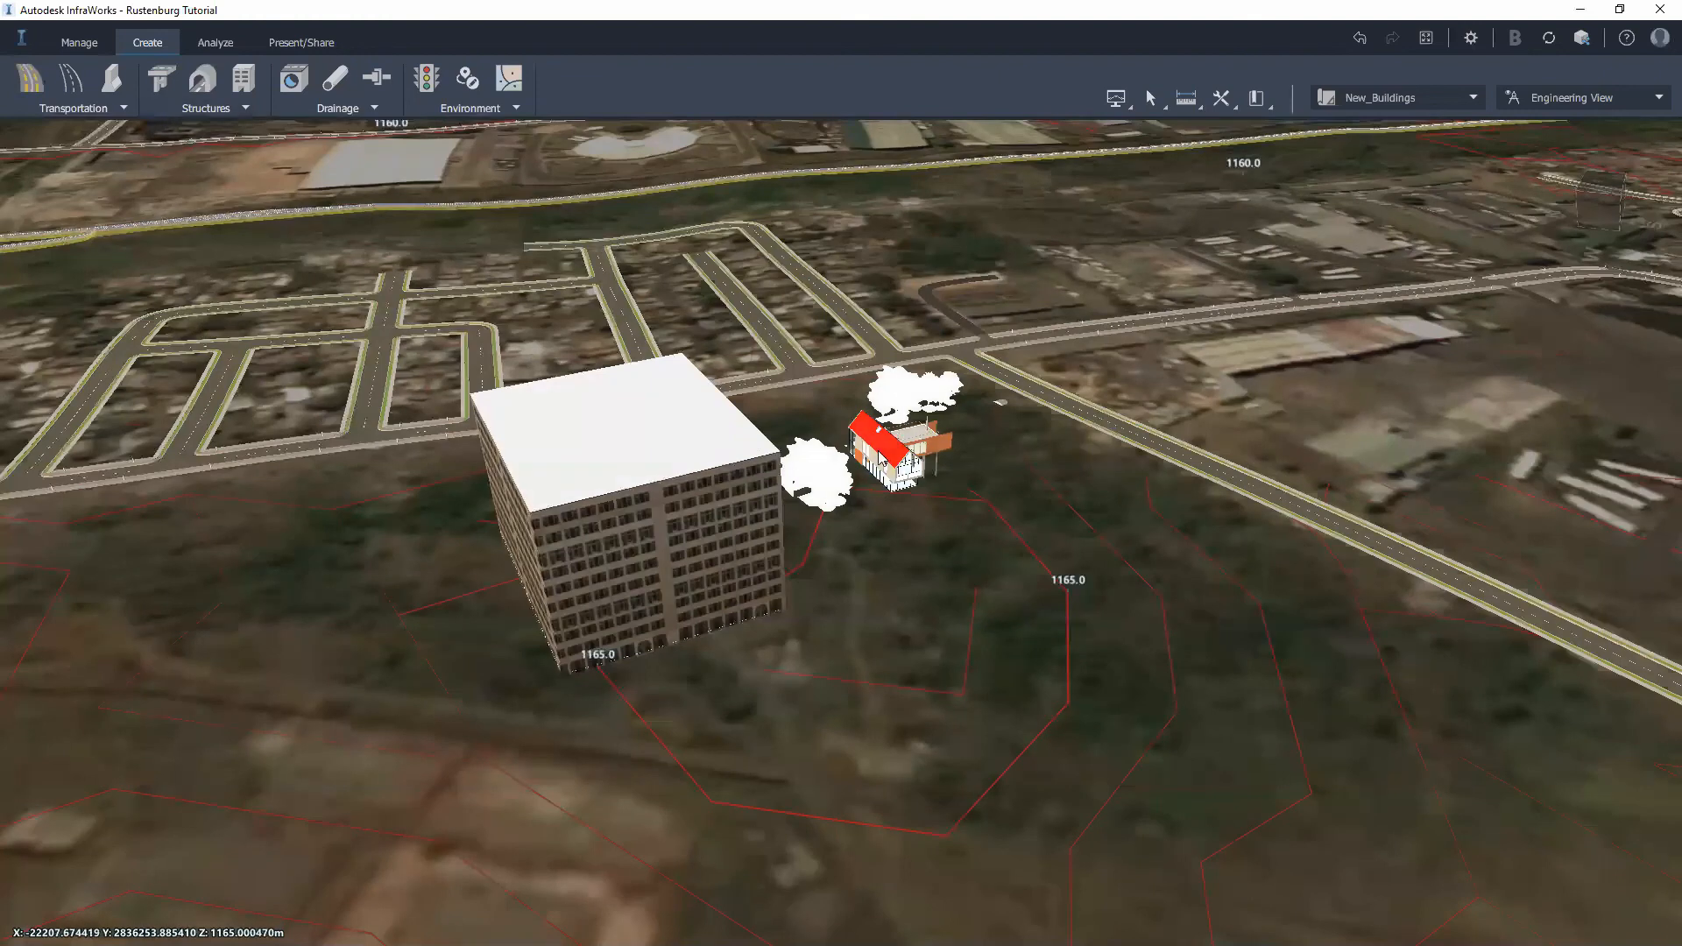
# Step: Apply the Lear facade style from the Facade/Metal & Glass catalog to the new building
pyautogui.click(79, 42)
pyautogui.click(204, 81)
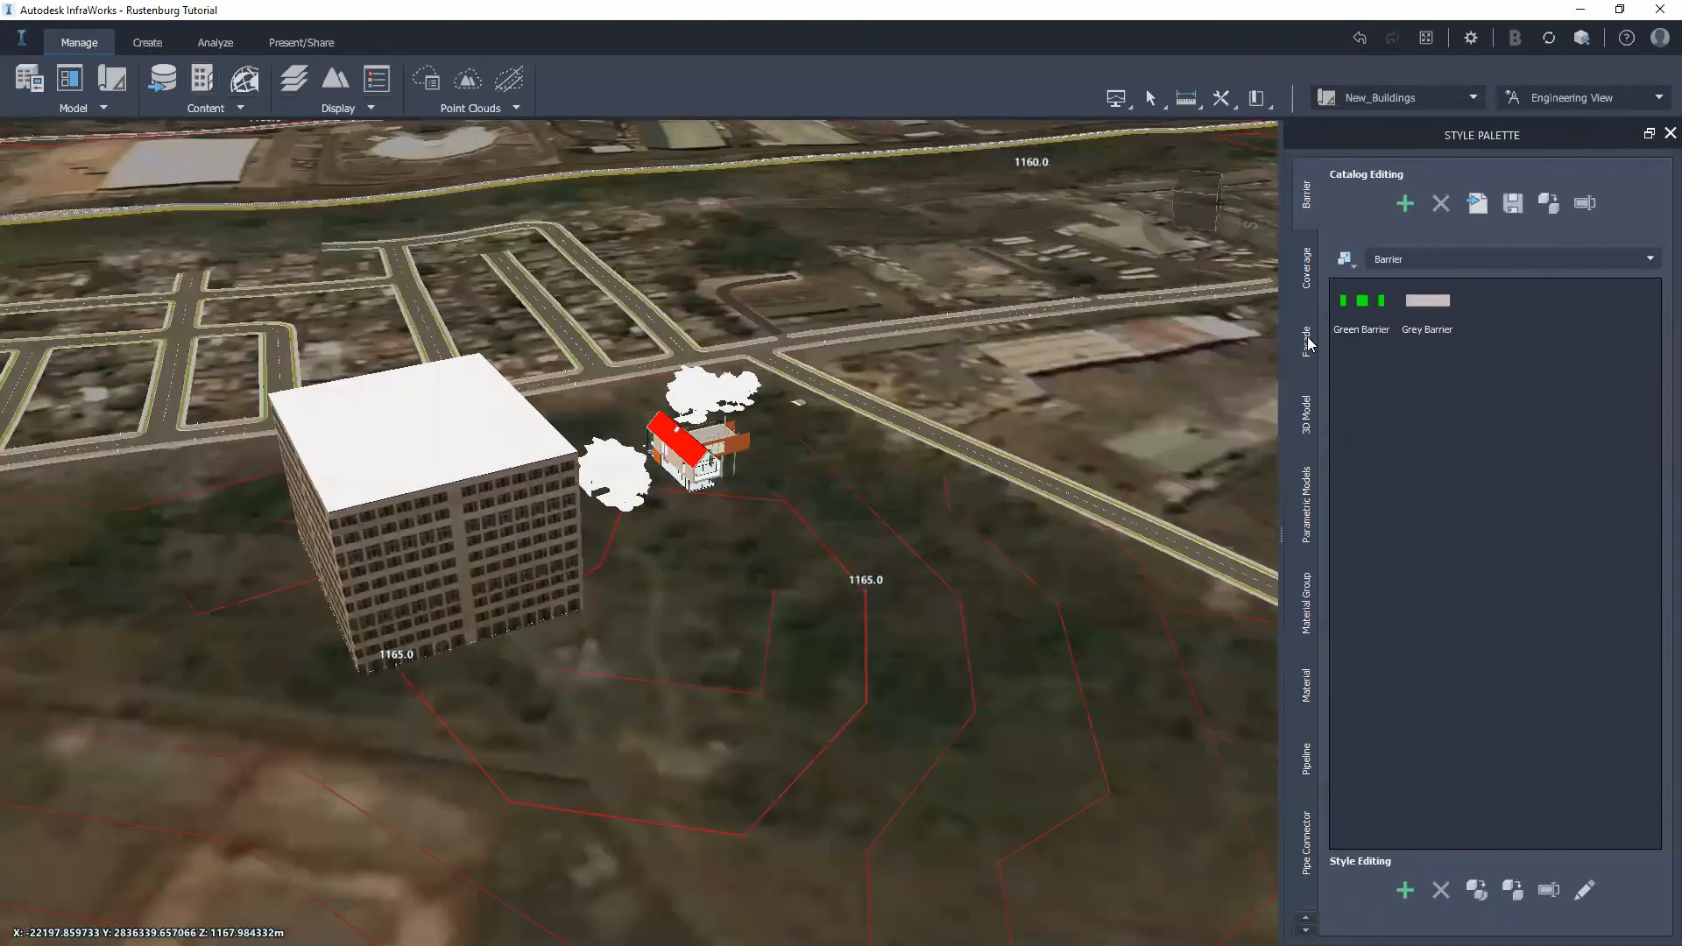
pyautogui.click(1307, 342)
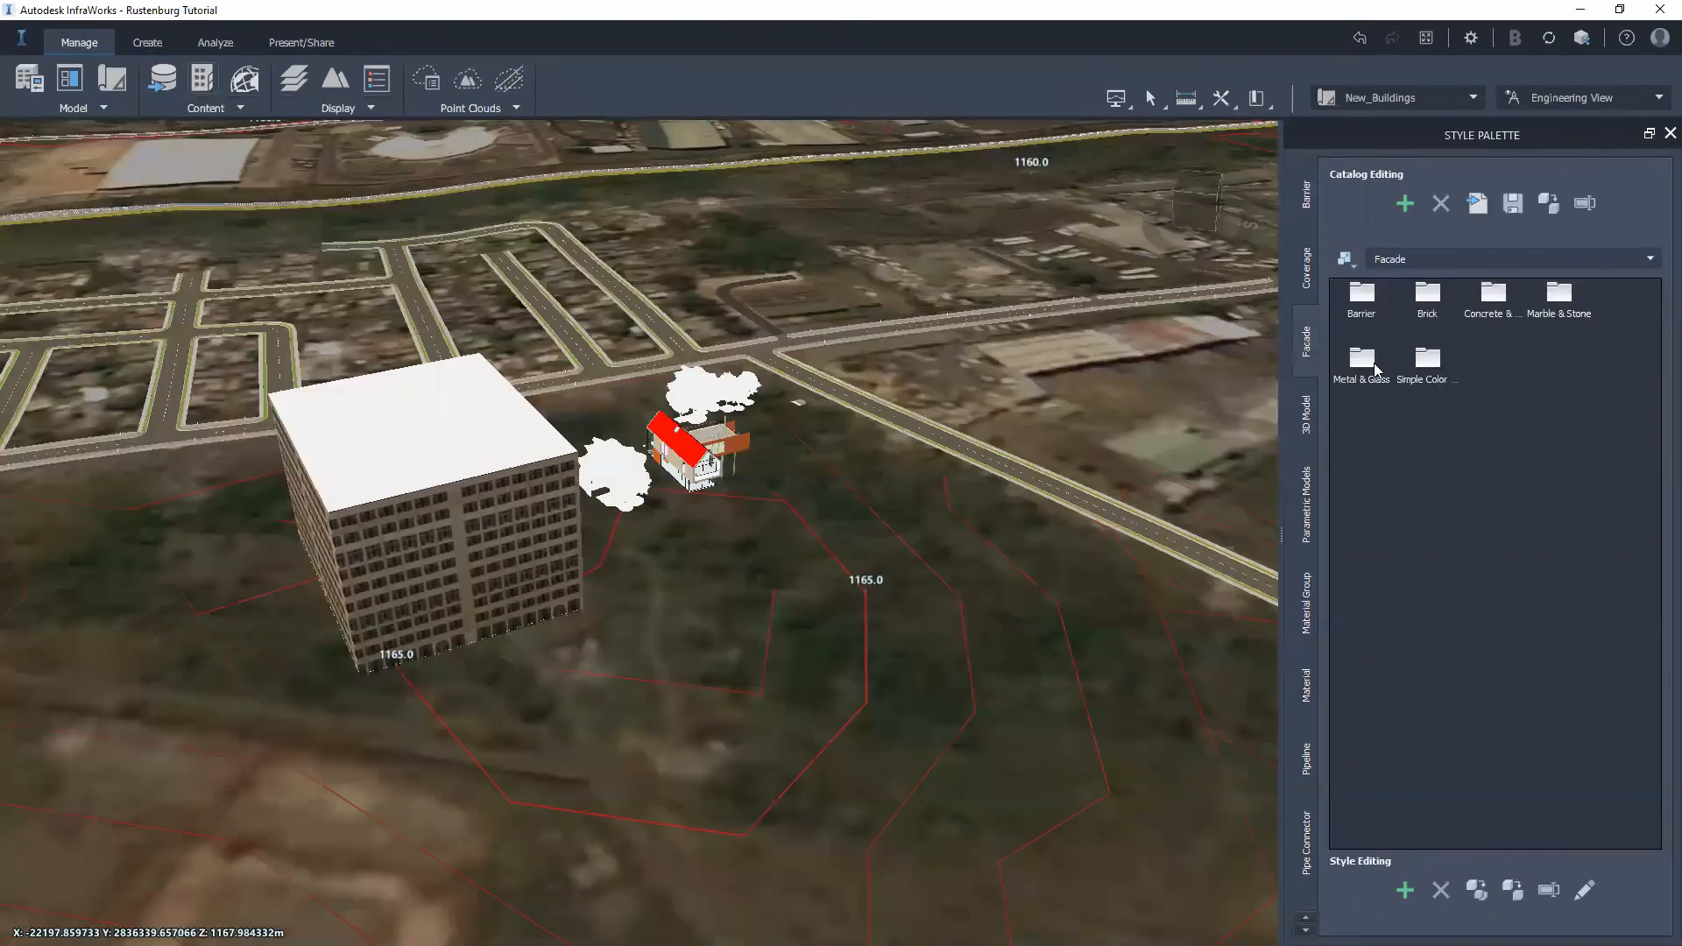
pyautogui.doubleClick(1364, 362)
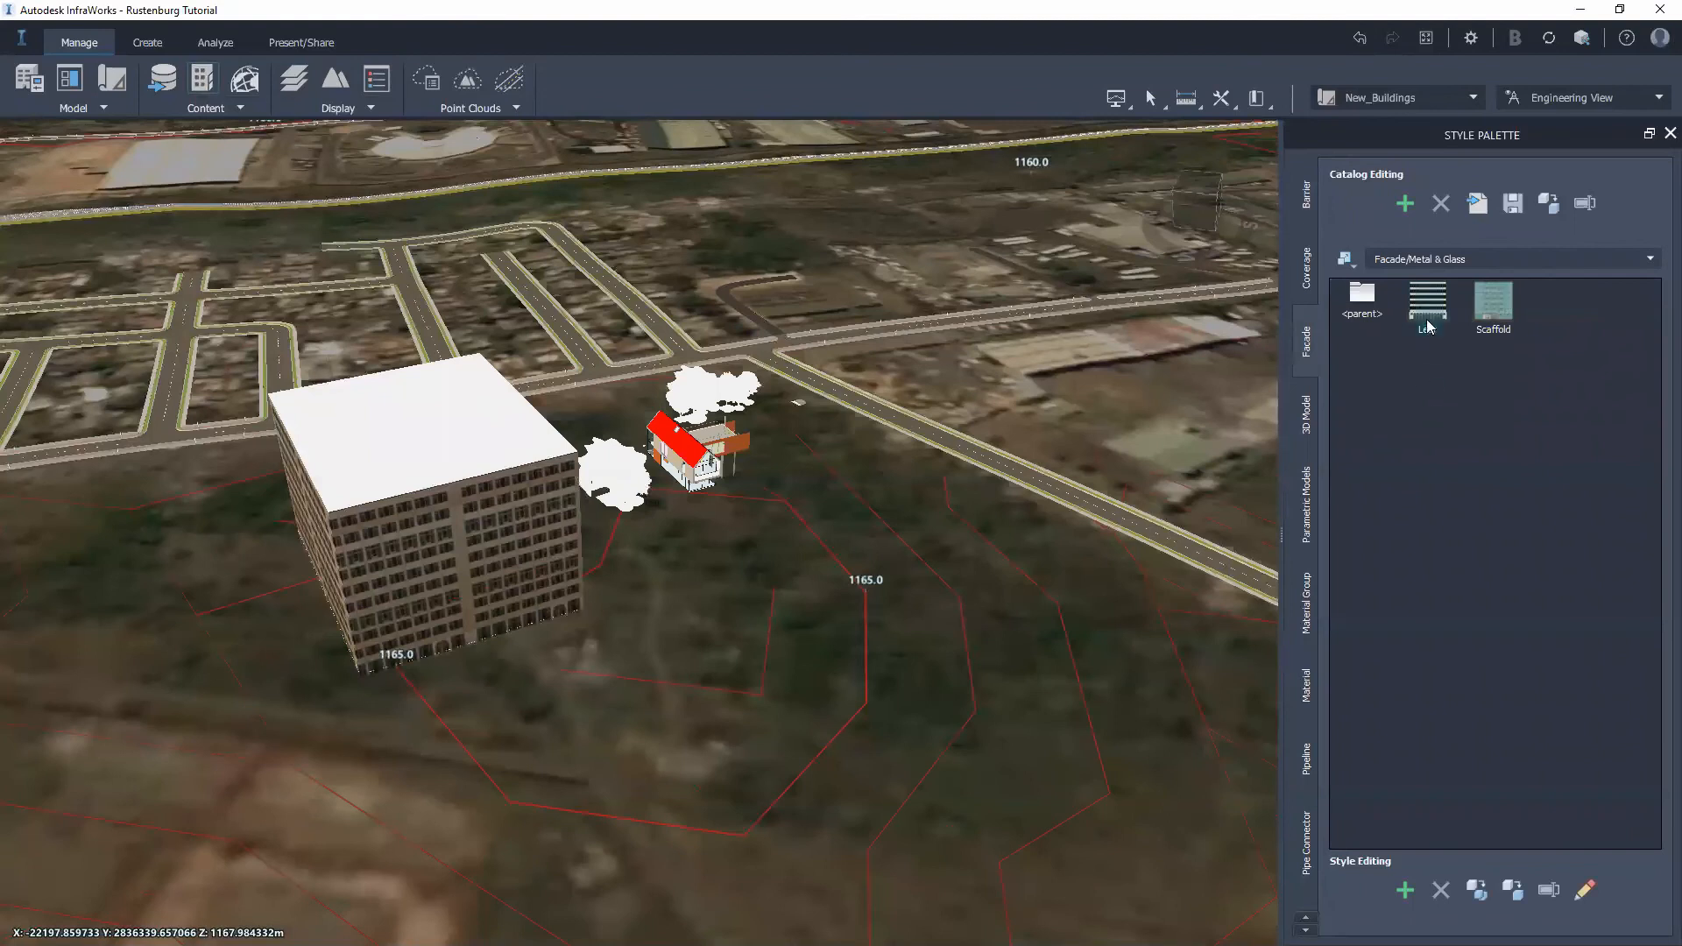
pyautogui.moveTo(1430, 309); pyautogui.dragTo(459, 522)
pyautogui.keyDown('shift'); pyautogui.moveTo(444, 680); pyautogui.dragTo(619, 706, button='middle'); pyautogui.keyUp('shift')
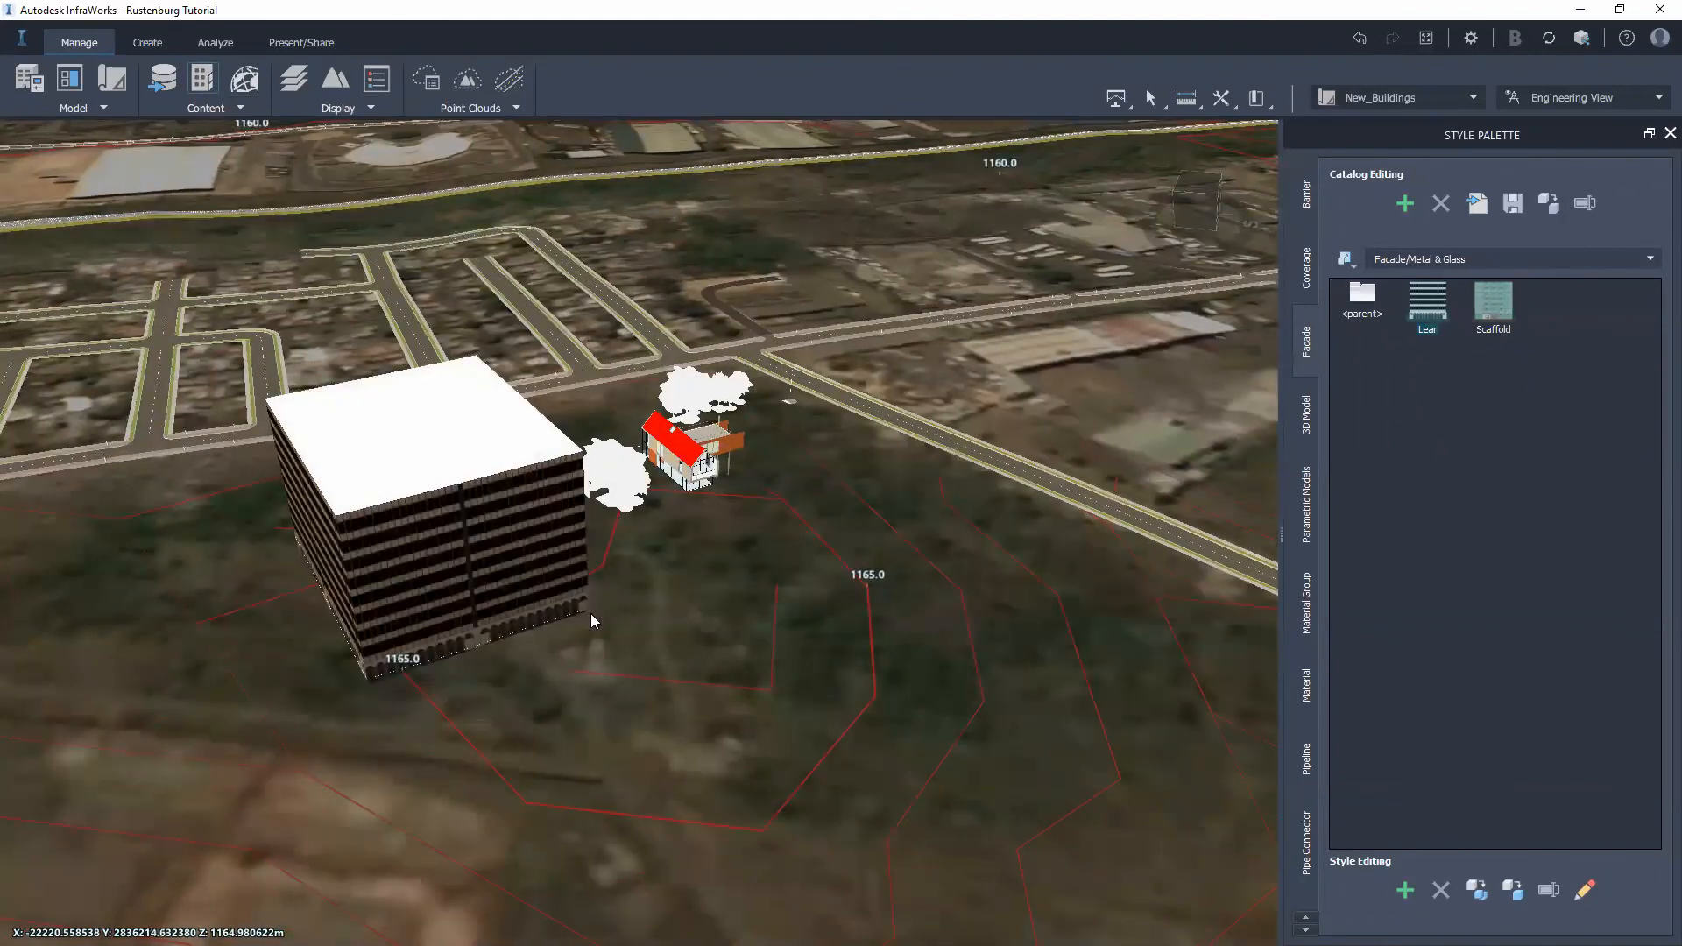
# Step: Select the restyled building to show its properties and close the style palette
pyautogui.moveTo(726, 662); pyautogui.dragTo(451, 462)
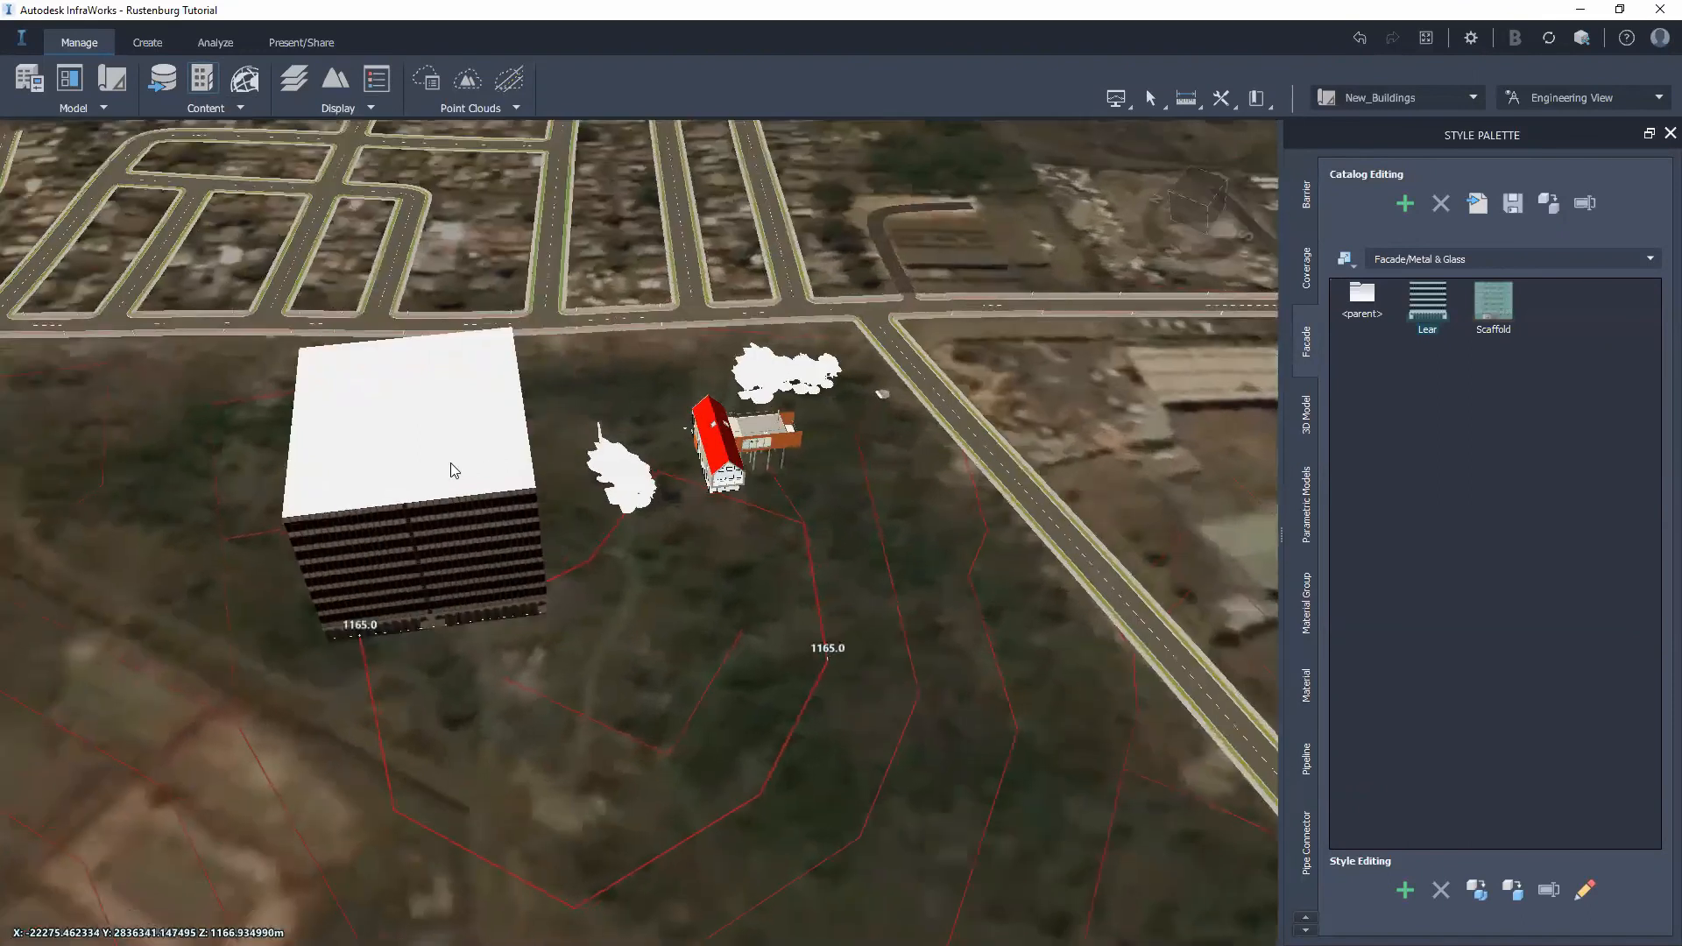
pyautogui.click(451, 470)
pyautogui.click(1669, 133)
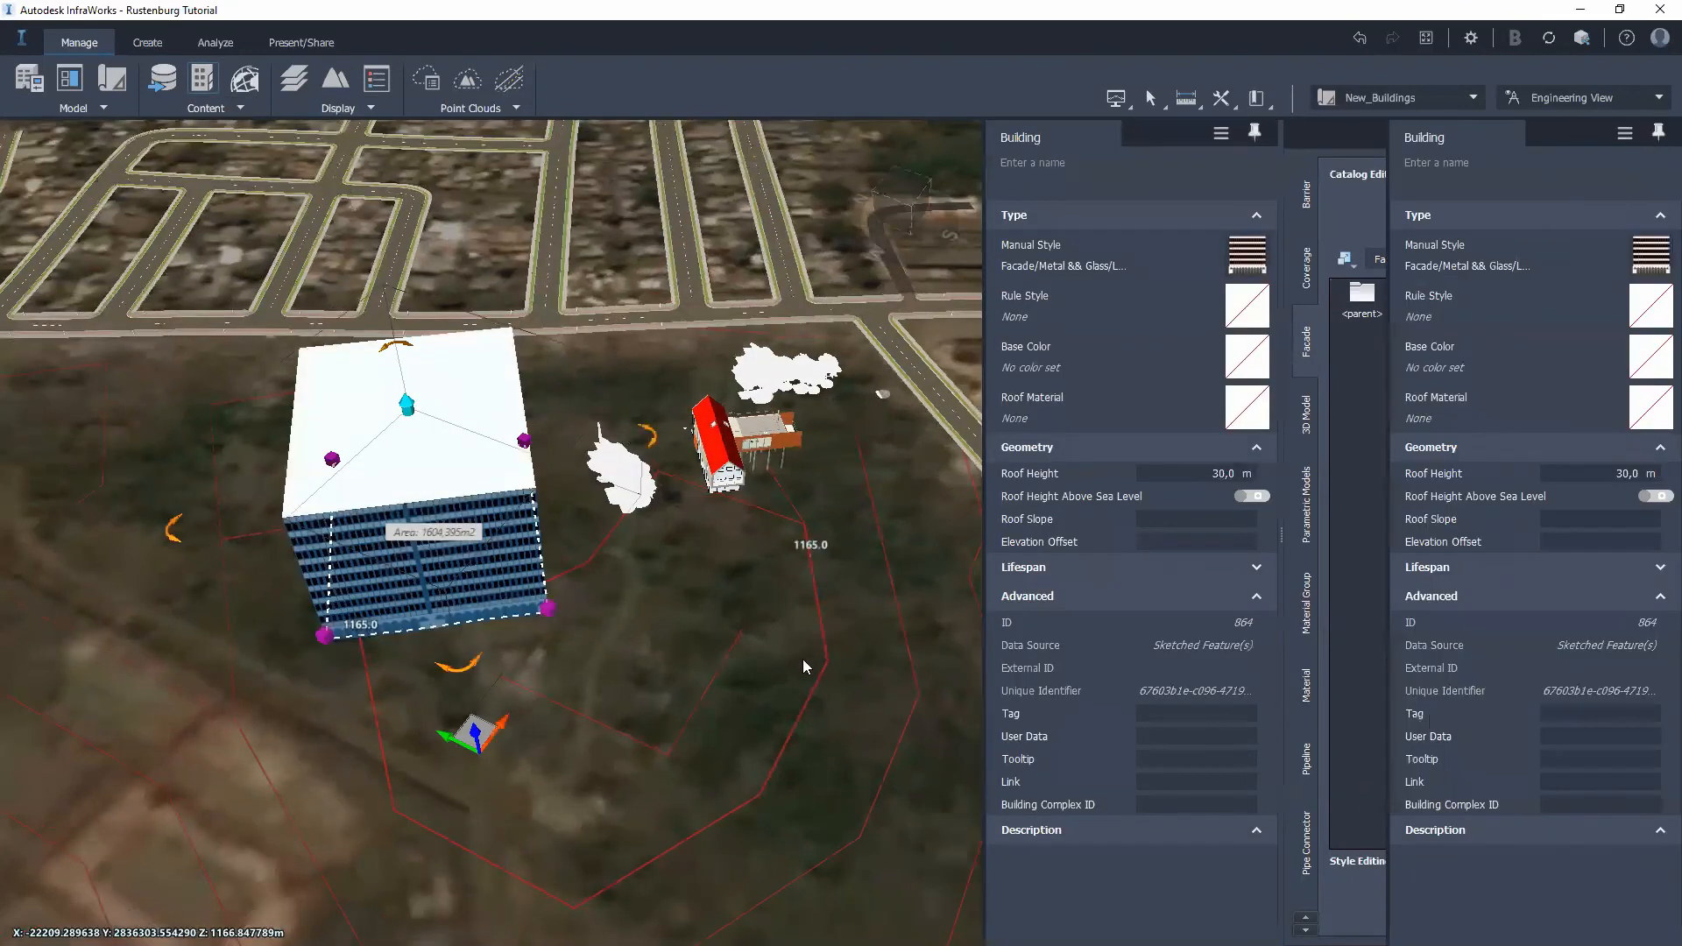
# Step: Reshape the new building by pulling its front edge's middle point outward, giving adjoining edges about 25 m and 30 m long, and deselect it
pyautogui.moveTo(680, 710); pyautogui.dragTo(855, 873)
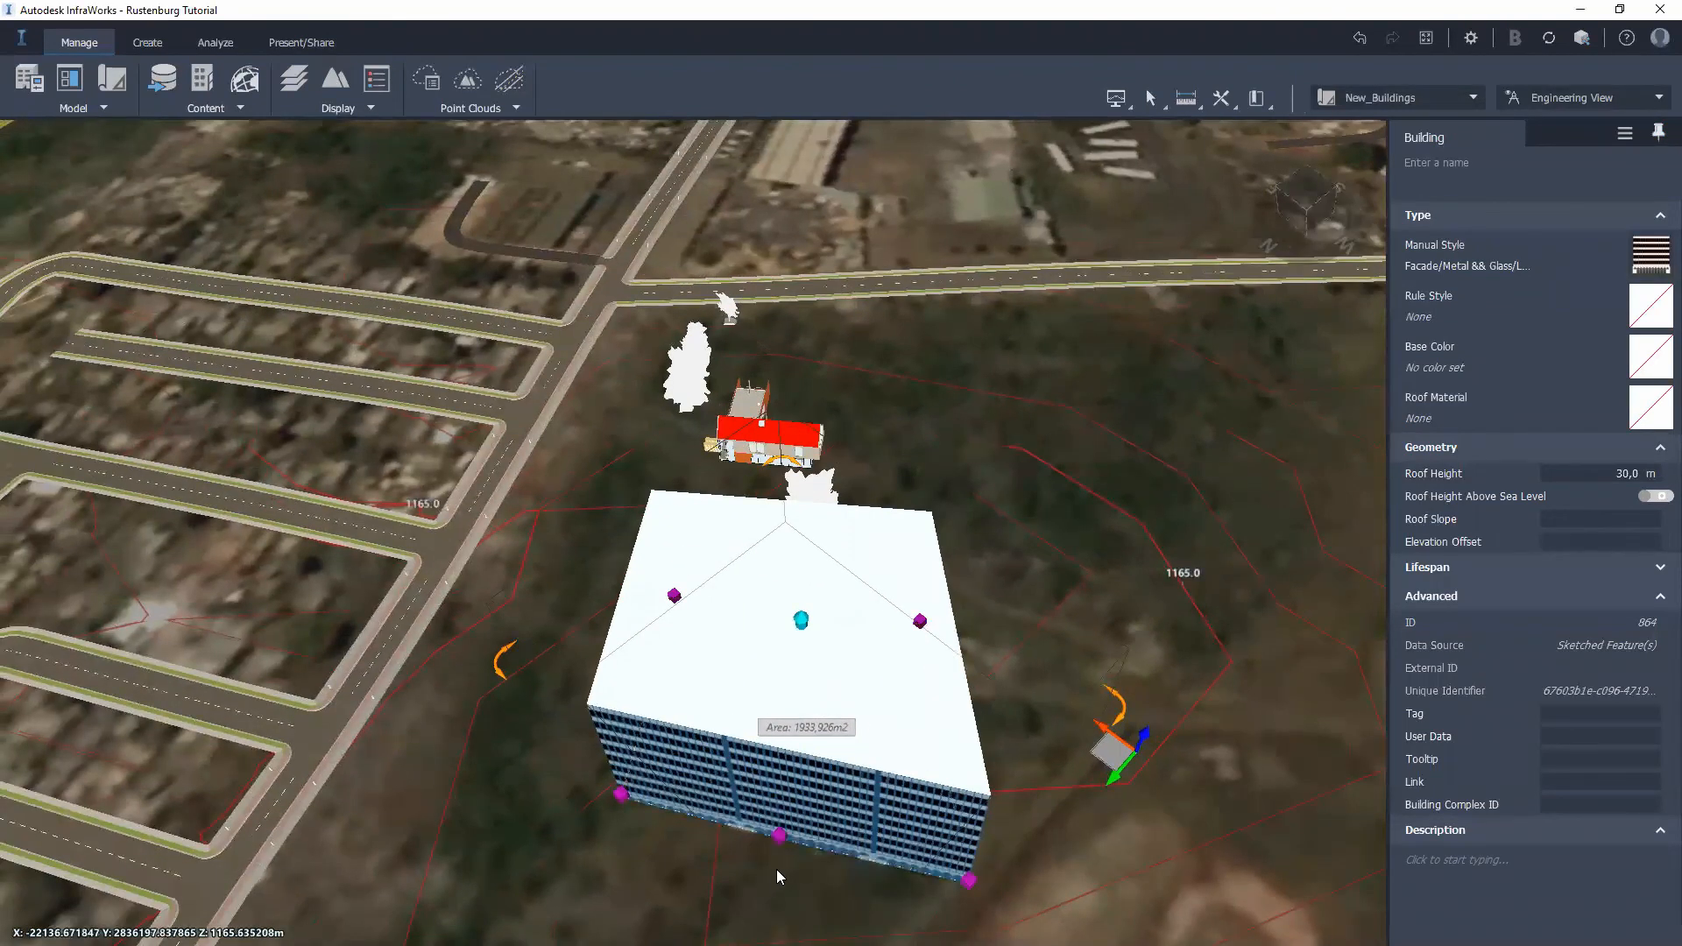
pyautogui.moveTo(778, 836); pyautogui.dragTo(758, 885)
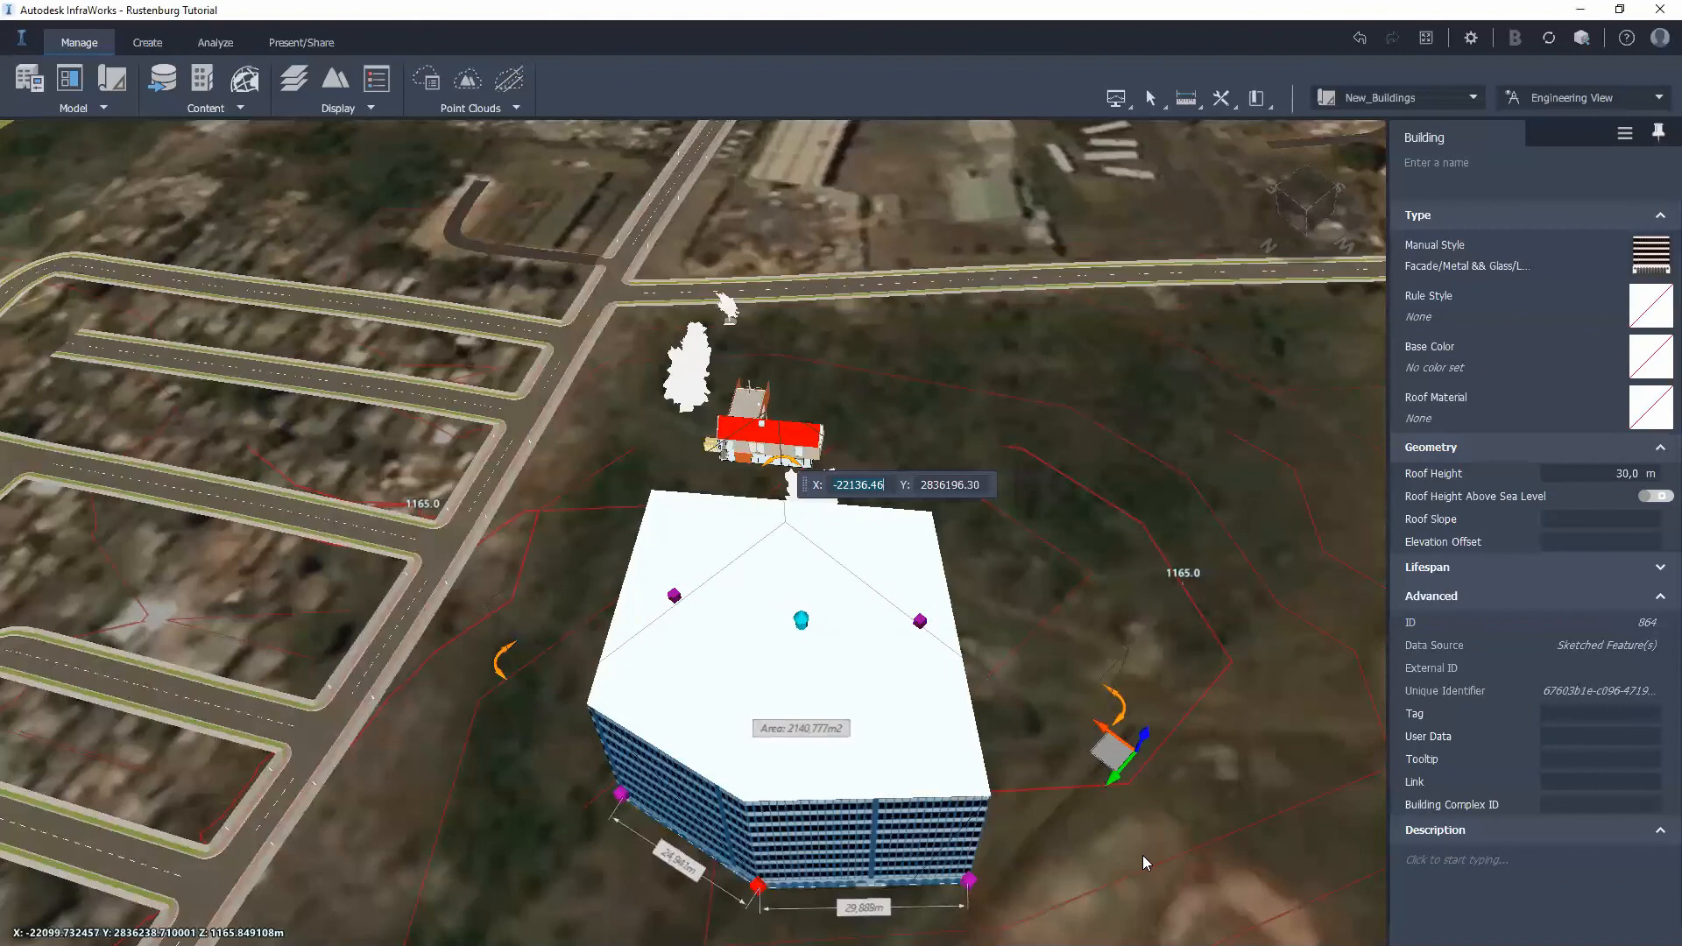
pyautogui.press('Escape')
pyautogui.moveTo(1143, 863); pyautogui.dragTo(911, 771)
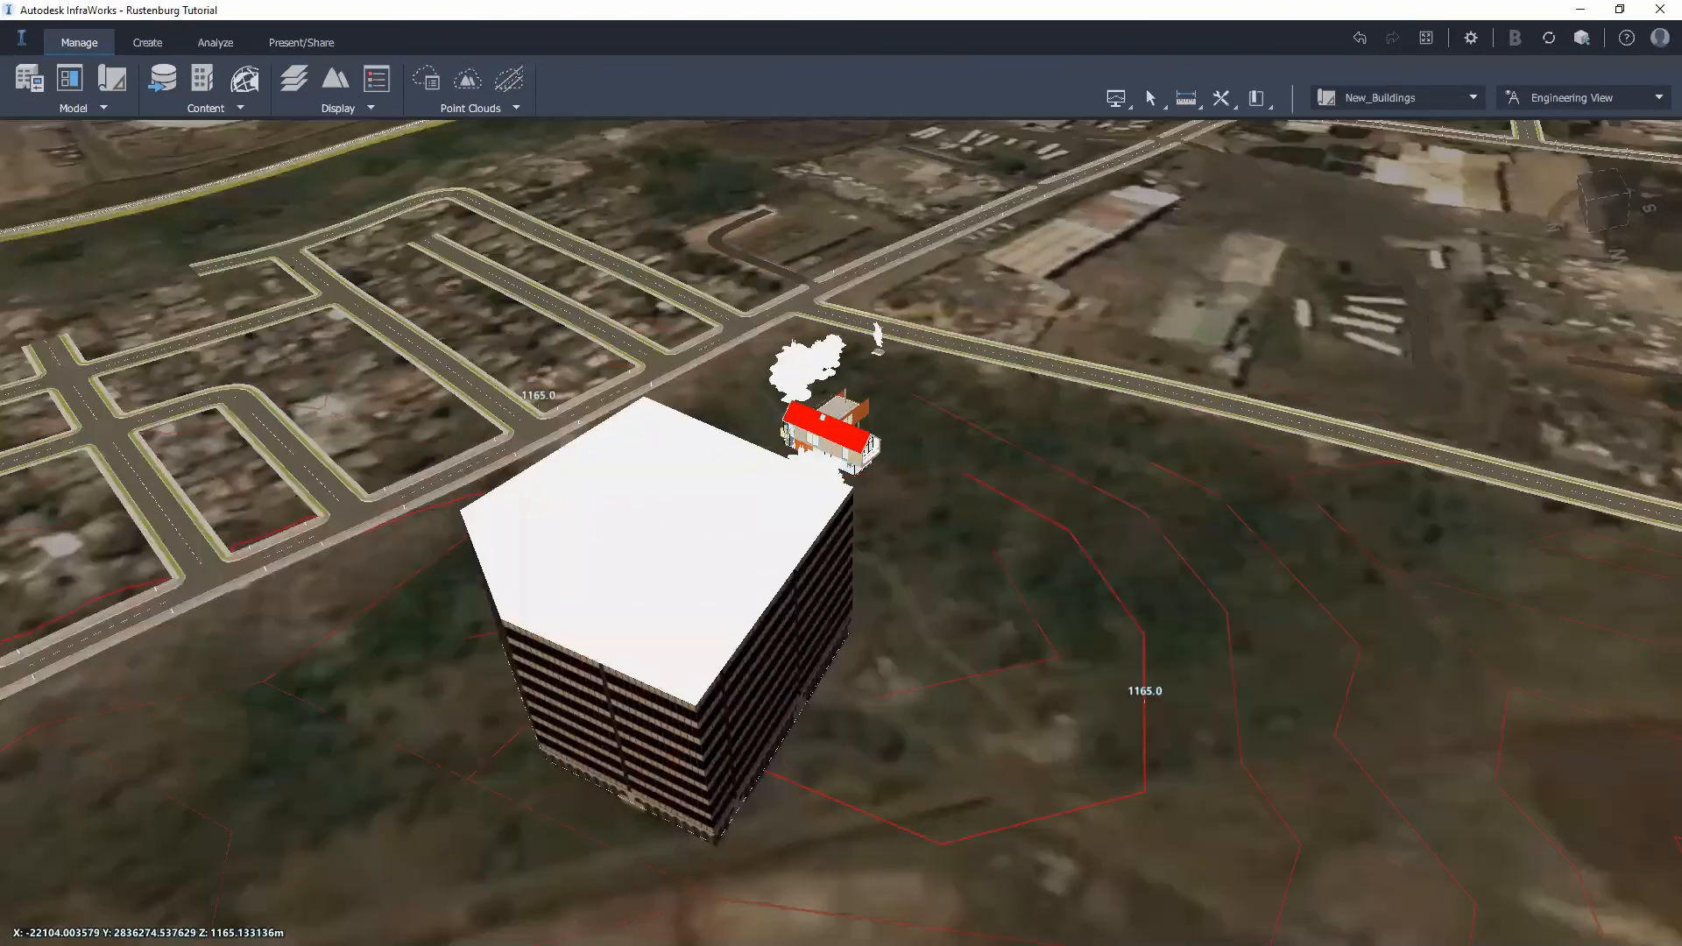
pyautogui.moveTo(912, 771); pyautogui.dragTo(937, 561, button='middle')
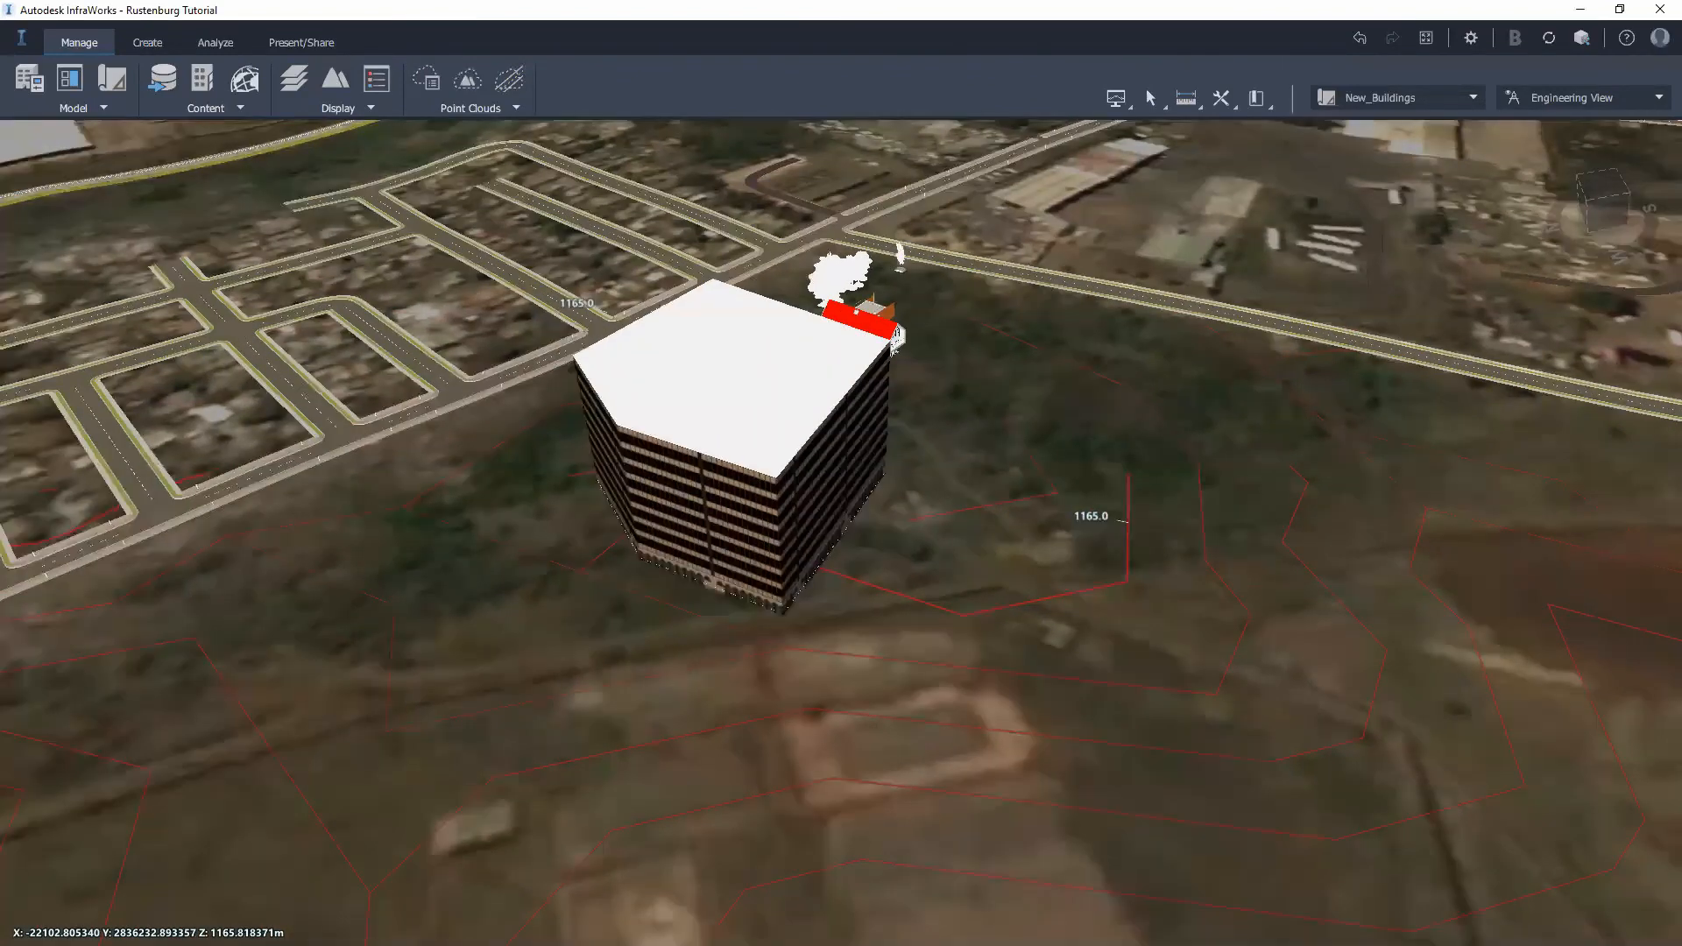
pyautogui.moveTo(938, 562); pyautogui.dragTo(1227, 544)
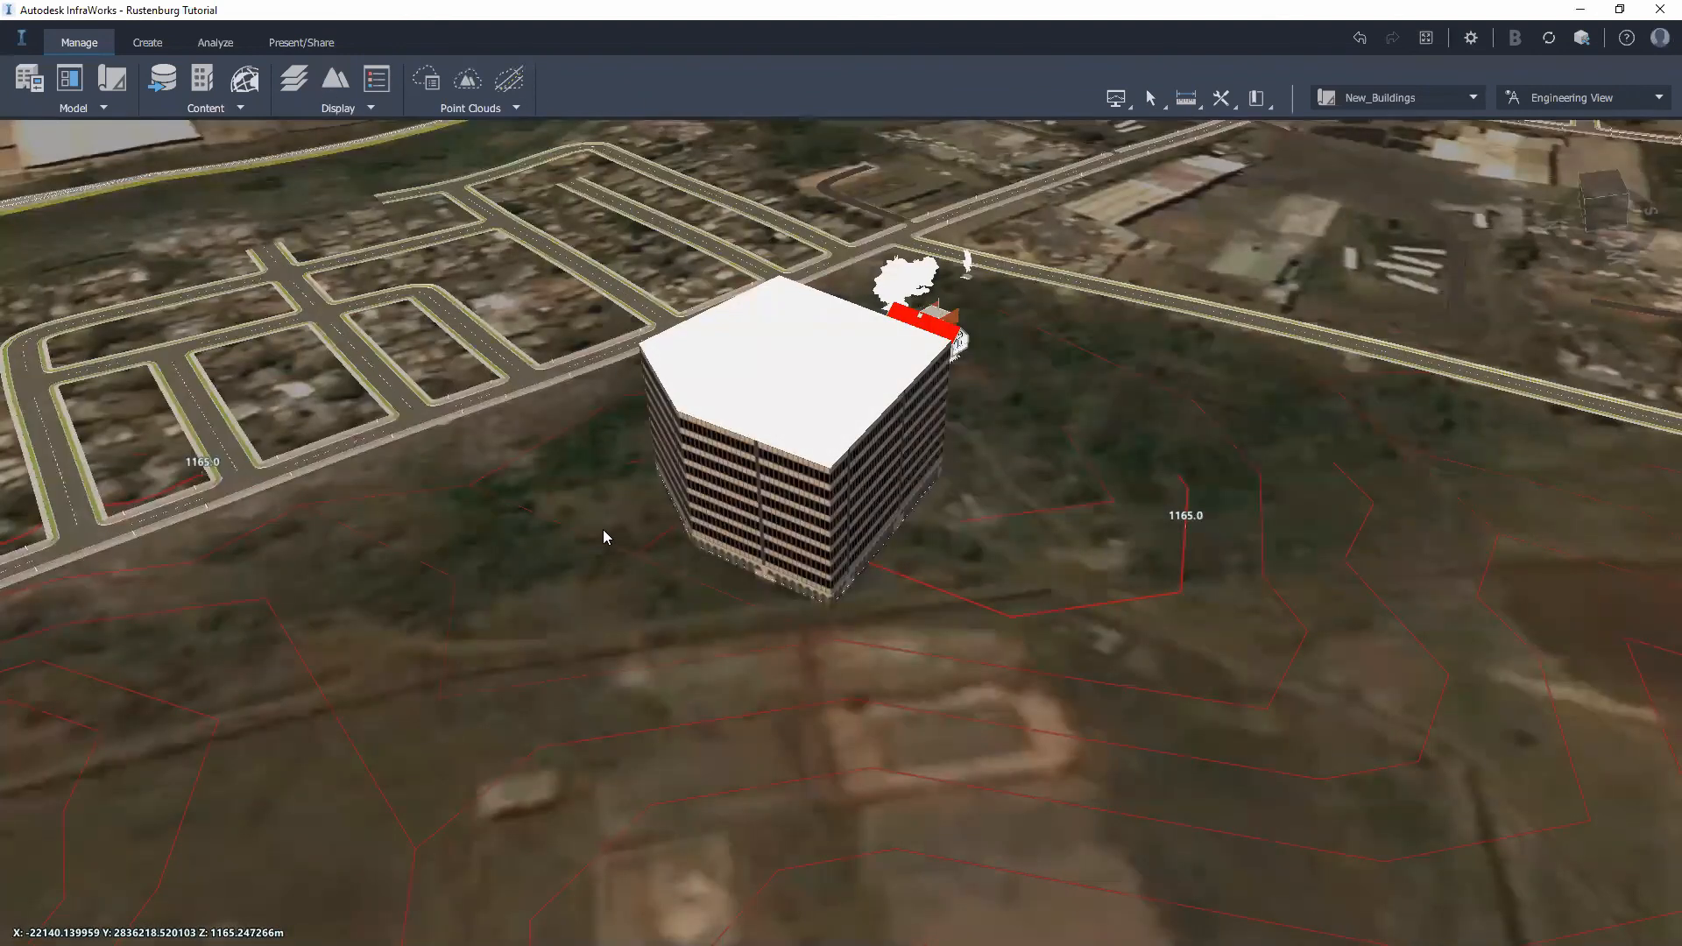
pyautogui.moveTo(603, 530); pyautogui.dragTo(648, 566)
pyautogui.scroll(-3, 649, 566)
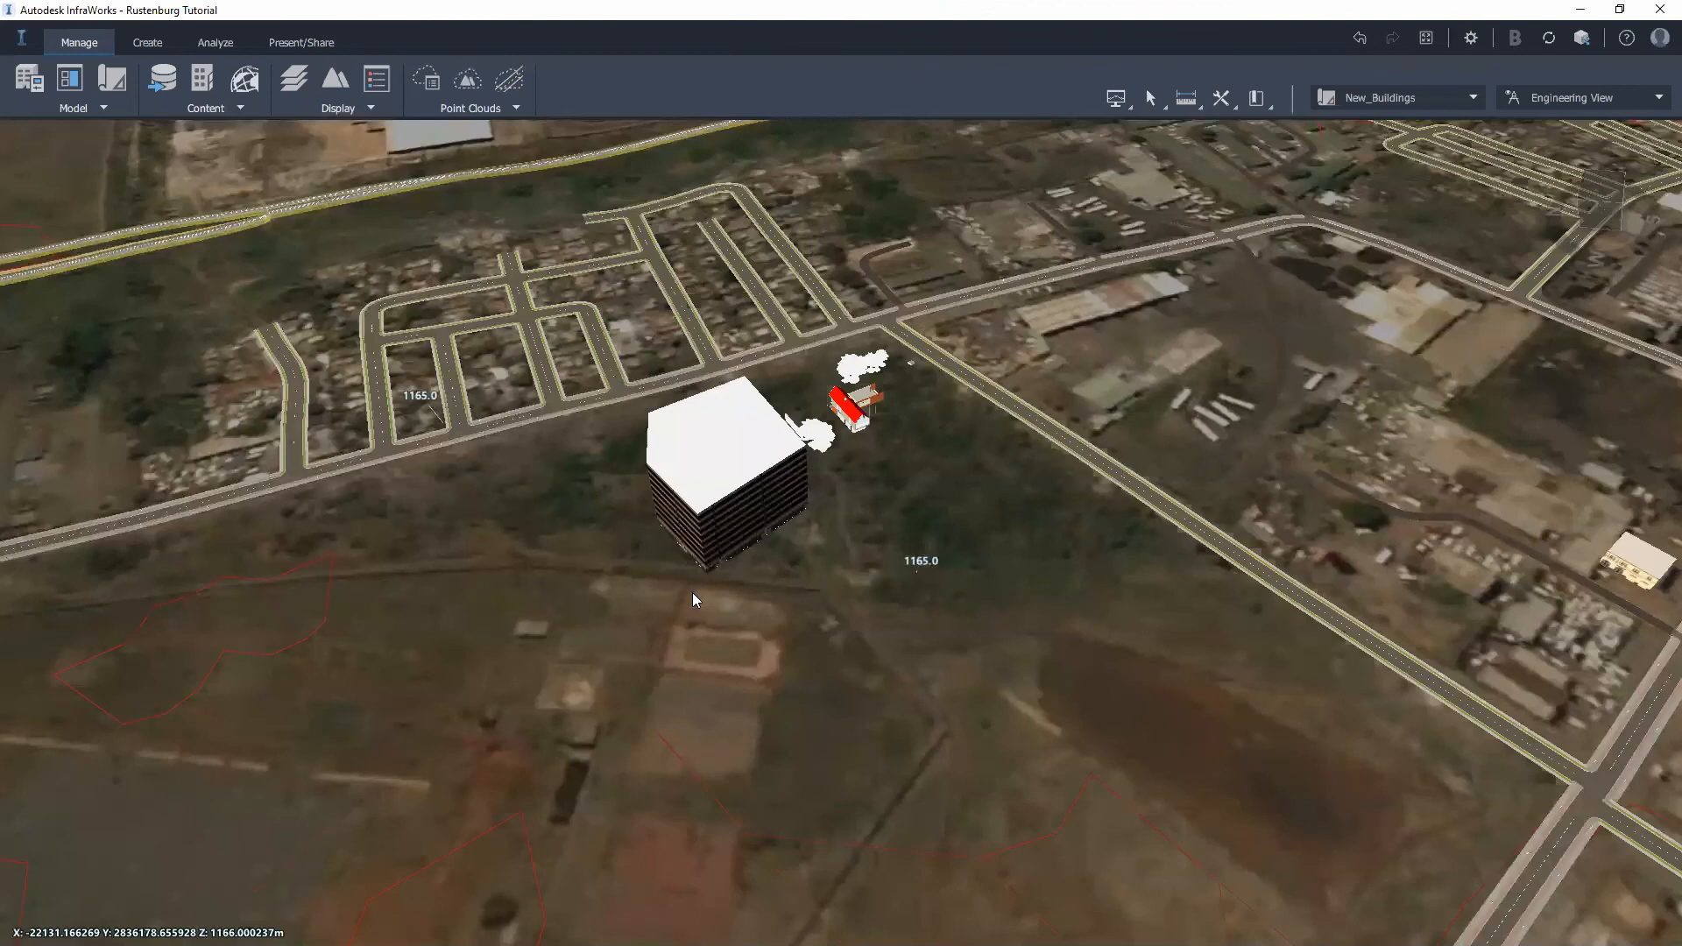
pyautogui.scroll(-4, 693, 598)
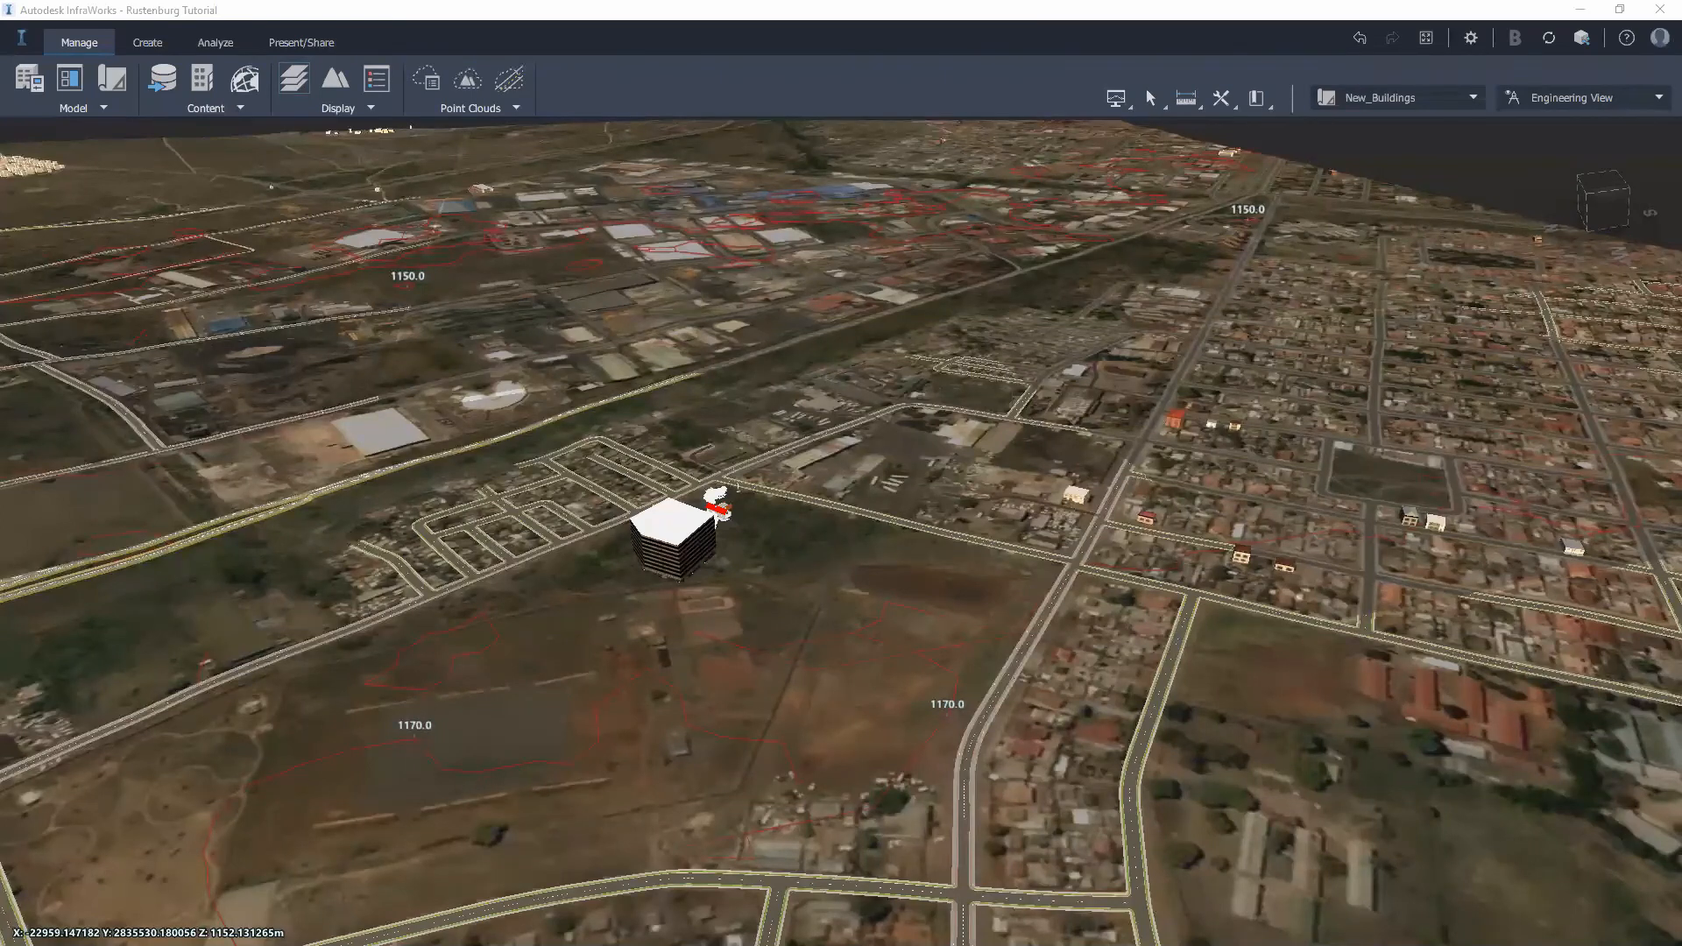
# Step: View the style palette's Barrier catalog, close it, and look at the InfraWorks home screen
pyautogui.click(214, 91)
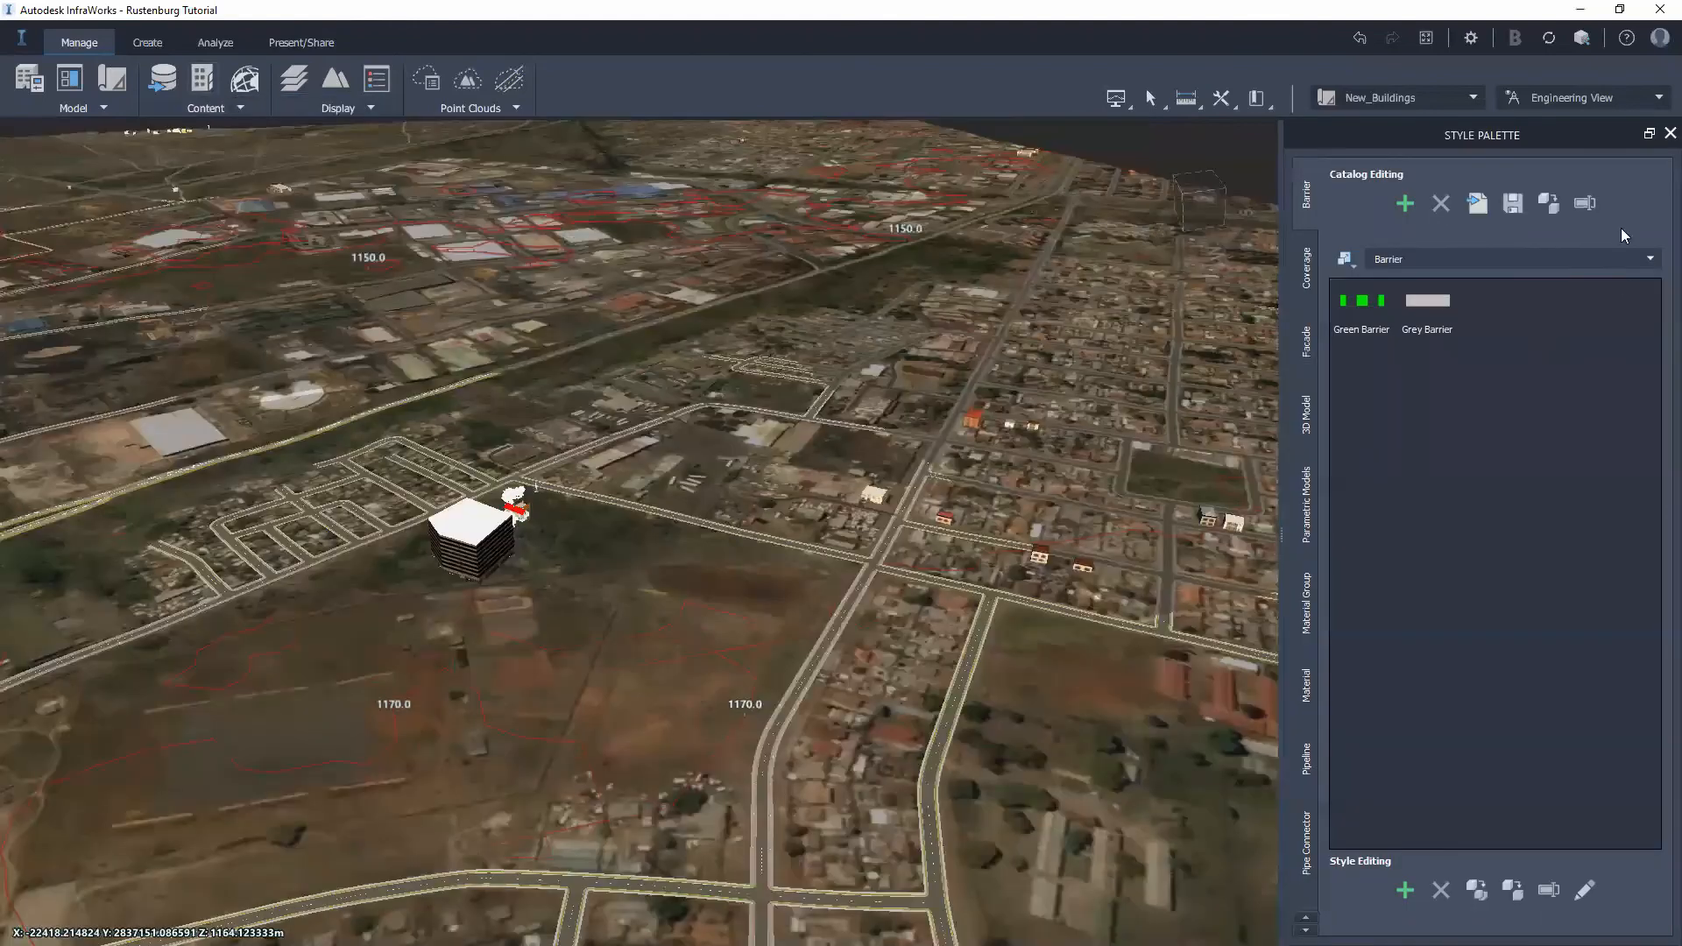
pyautogui.click(1670, 133)
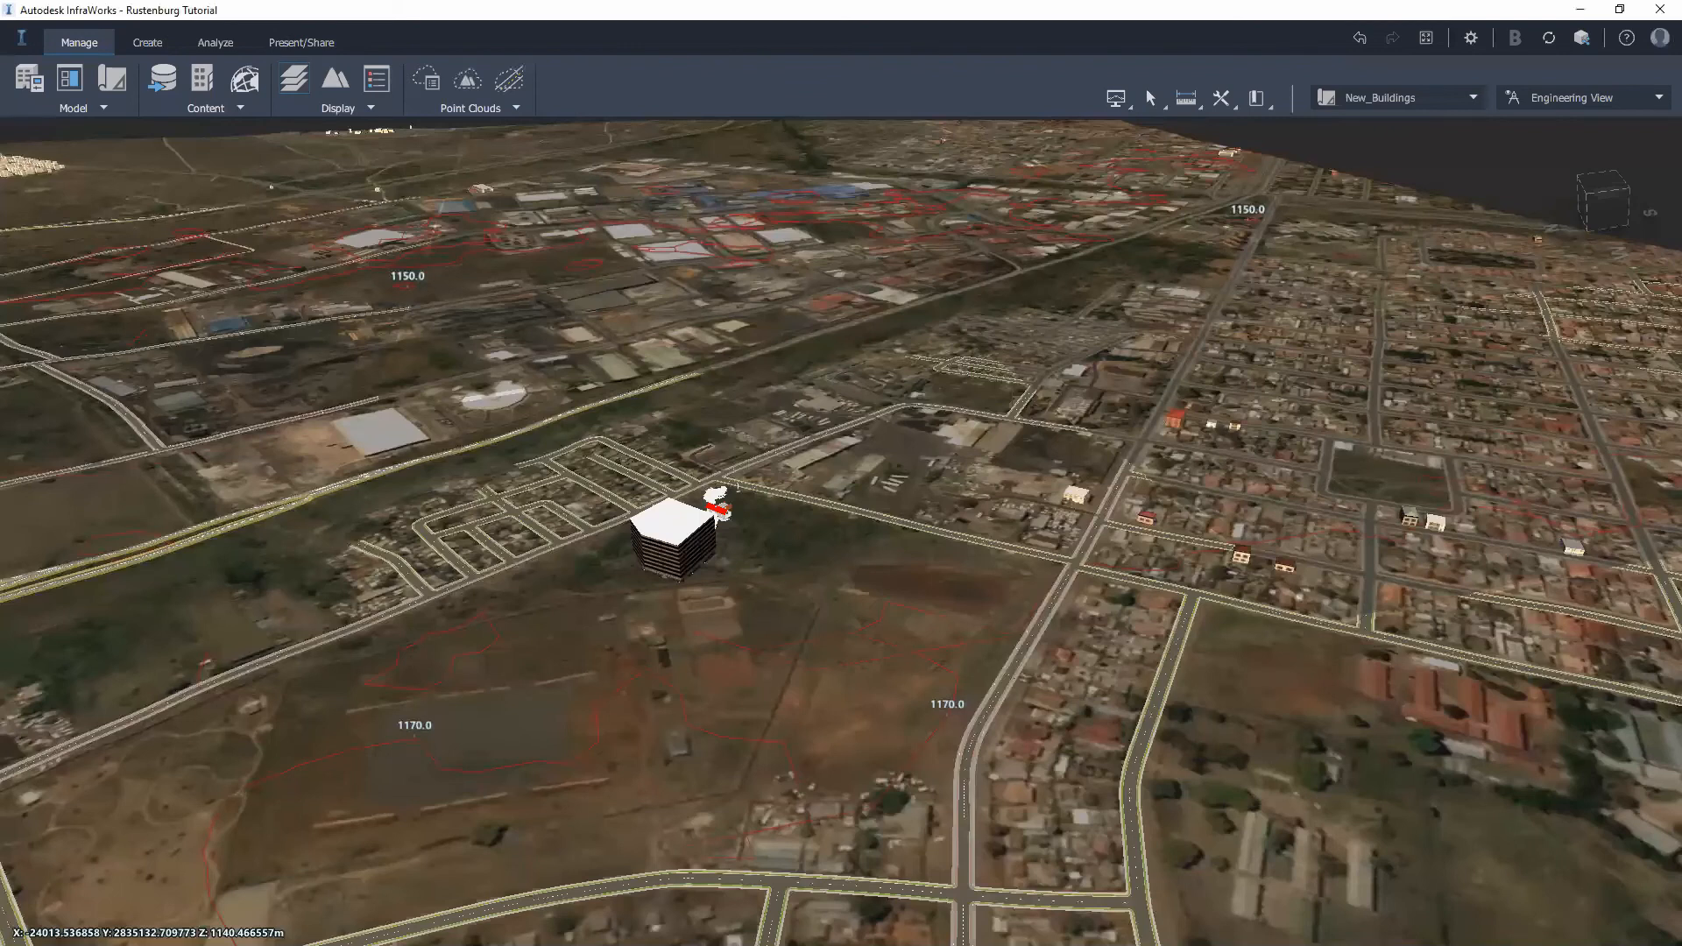
pyautogui.moveTo(19, 43)
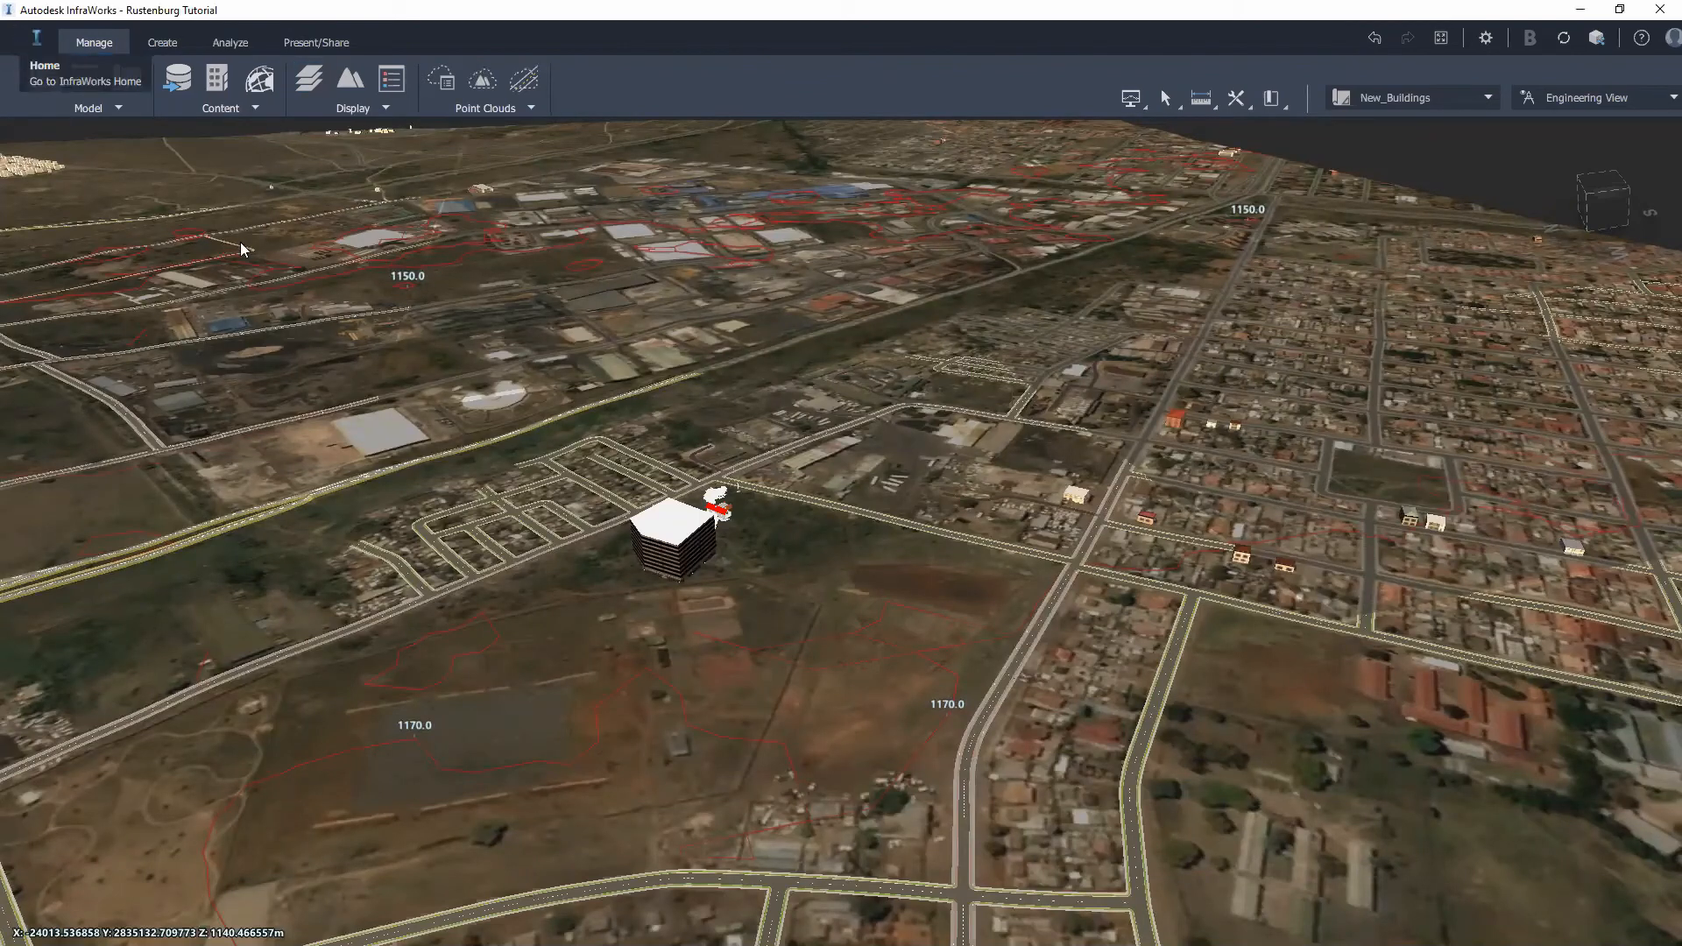
pyautogui.click(428, 349)
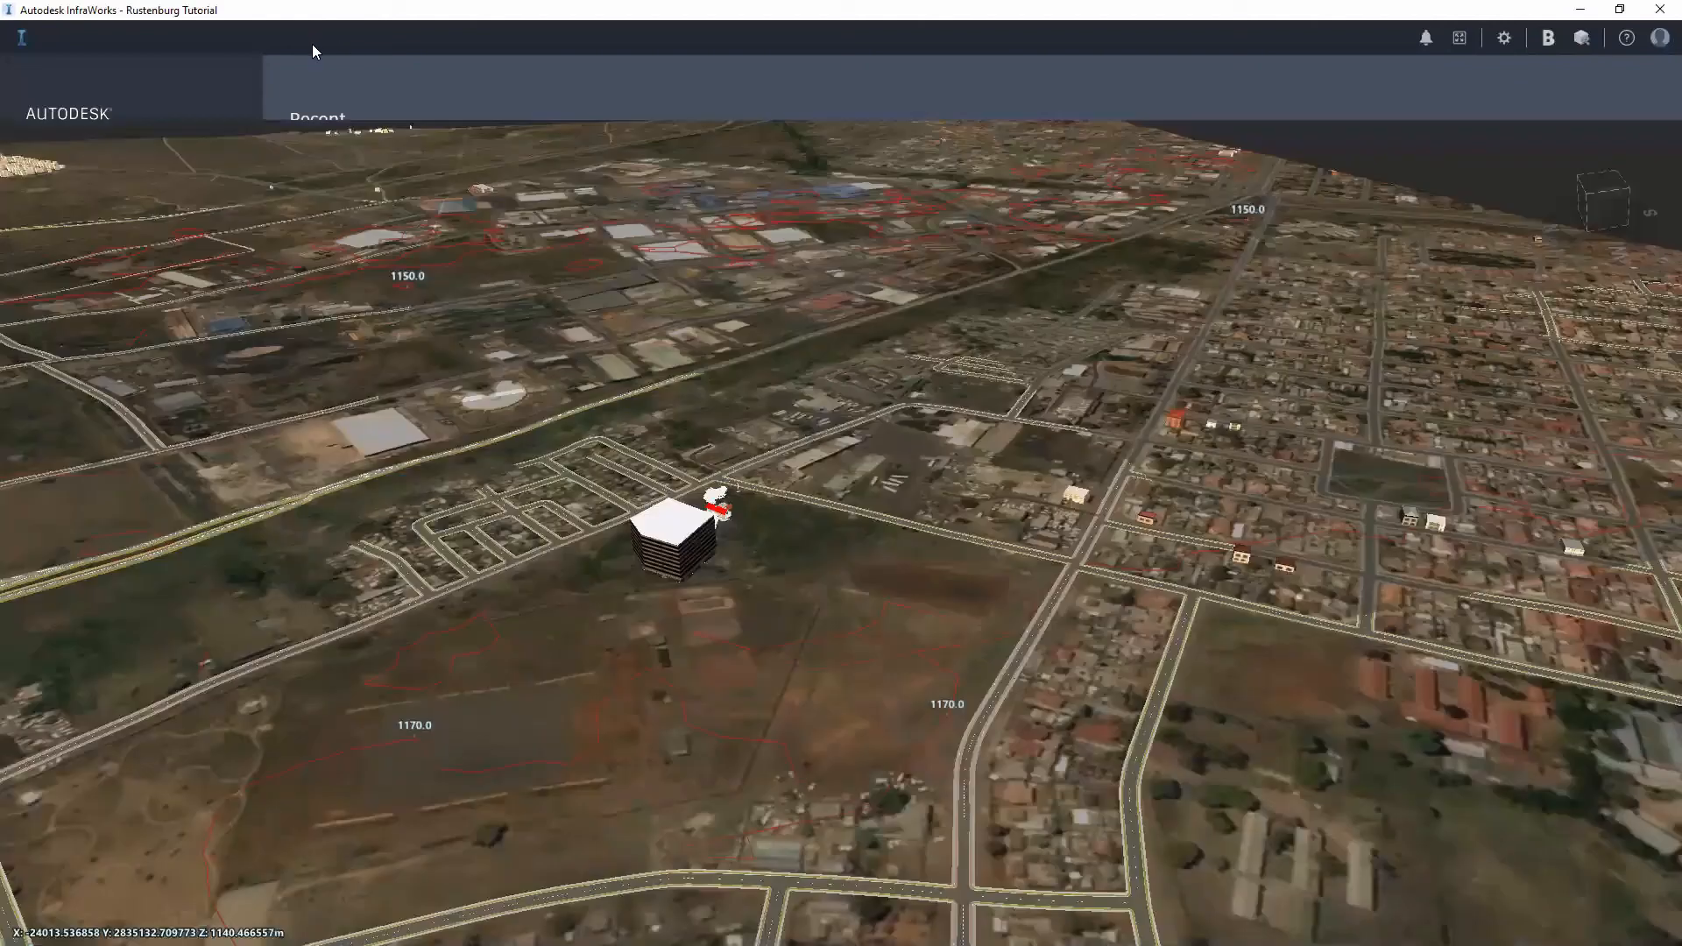
# Step: Hide the imagery layer in the surface layers, apply the change, inspect the bare terrain and close the layer settings
pyautogui.click(290, 85)
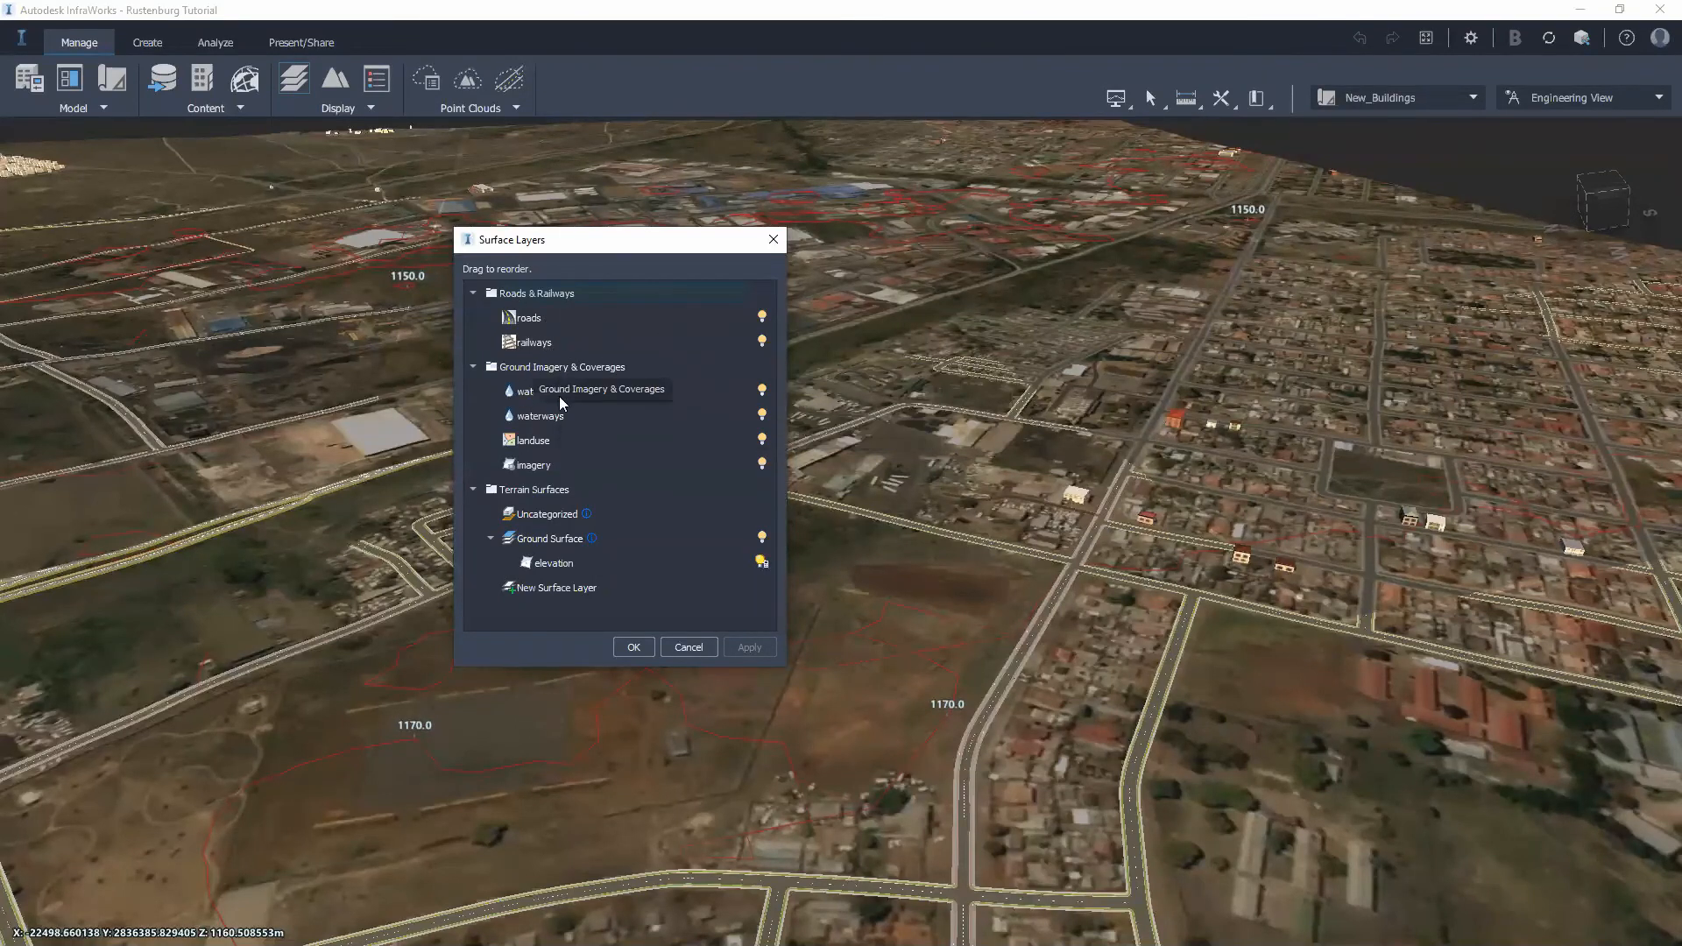
pyautogui.click(549, 446)
pyautogui.click(549, 469)
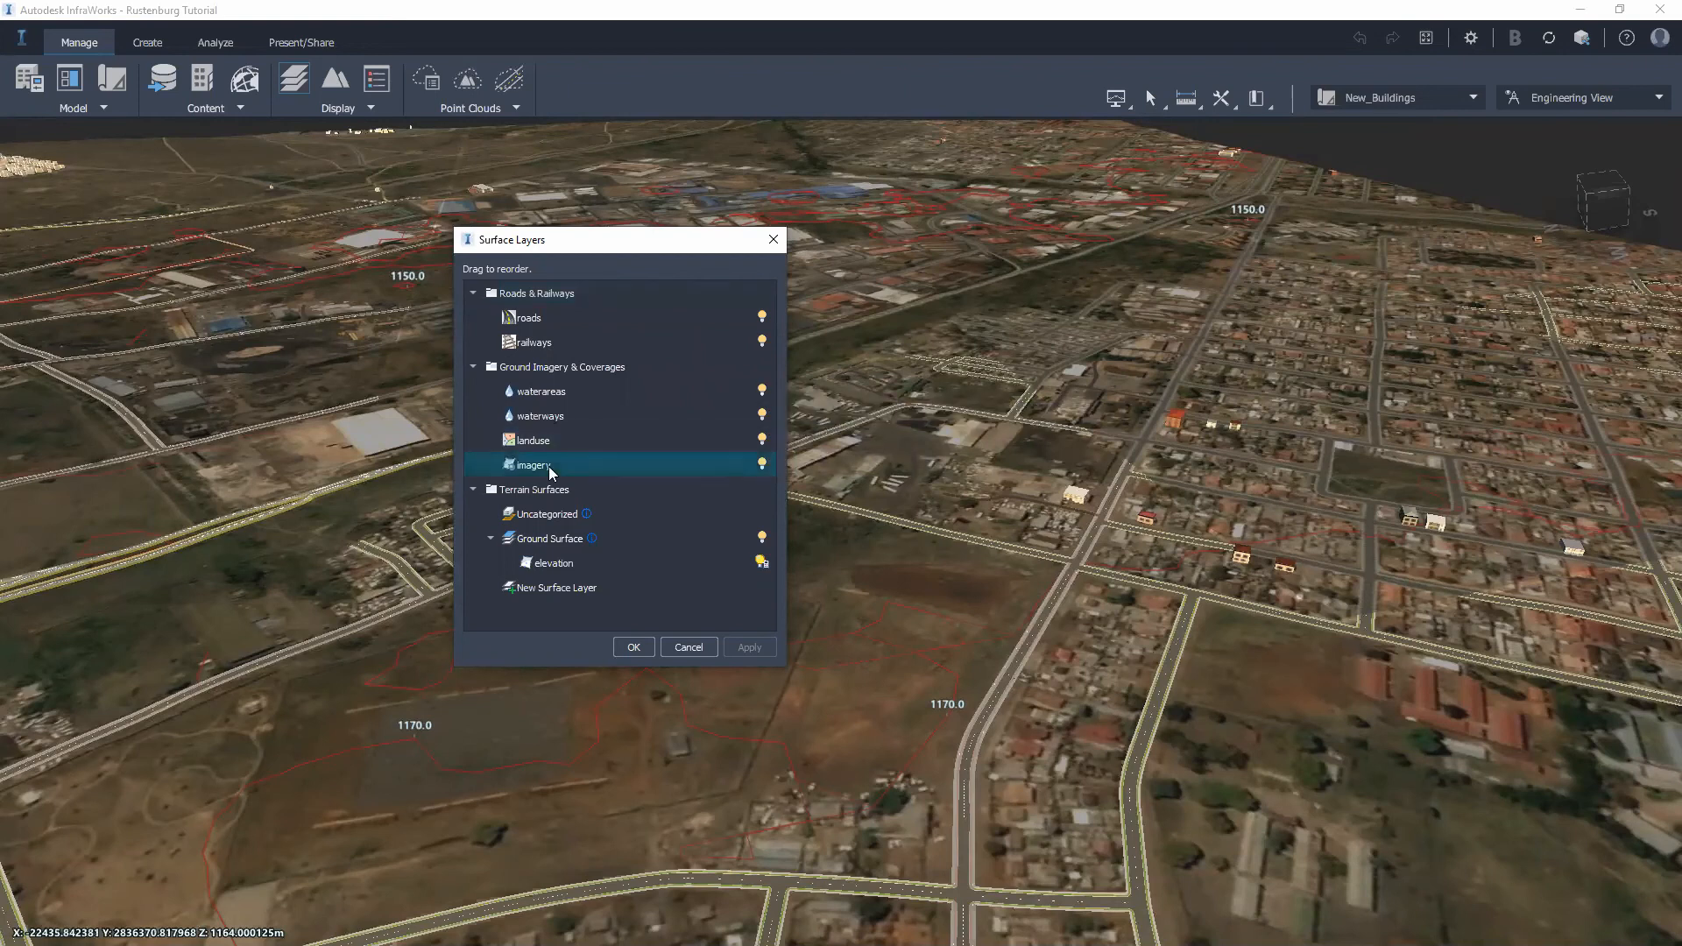
pyautogui.click(762, 465)
pyautogui.click(747, 646)
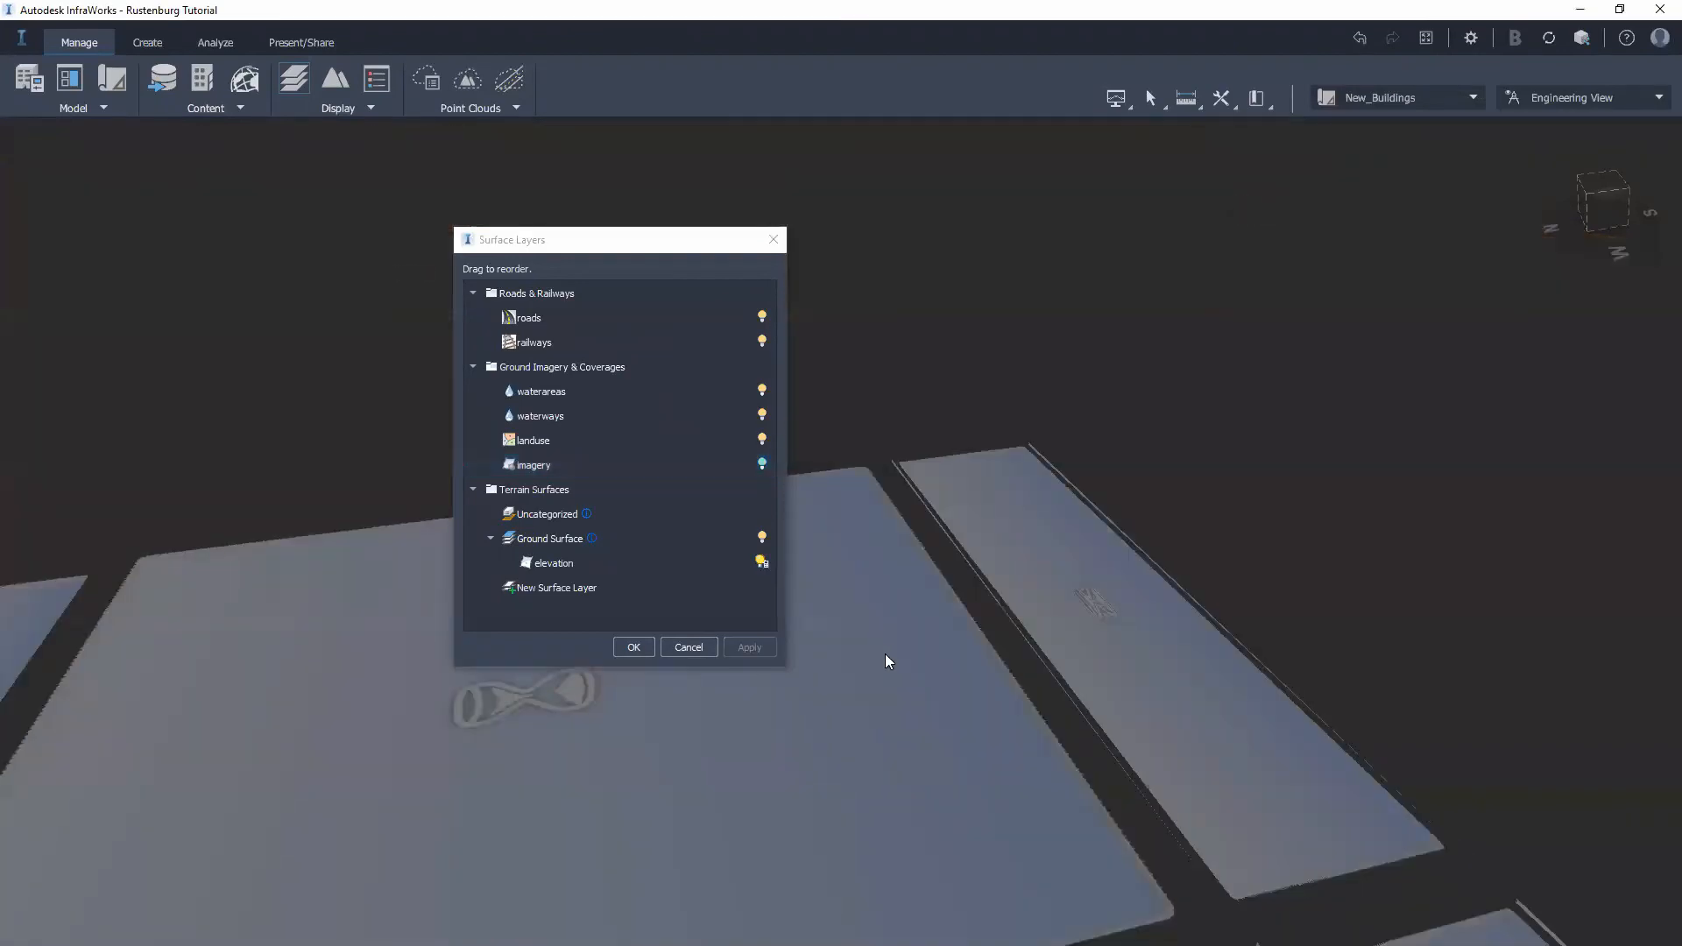
pyautogui.scroll(-3, 927, 630)
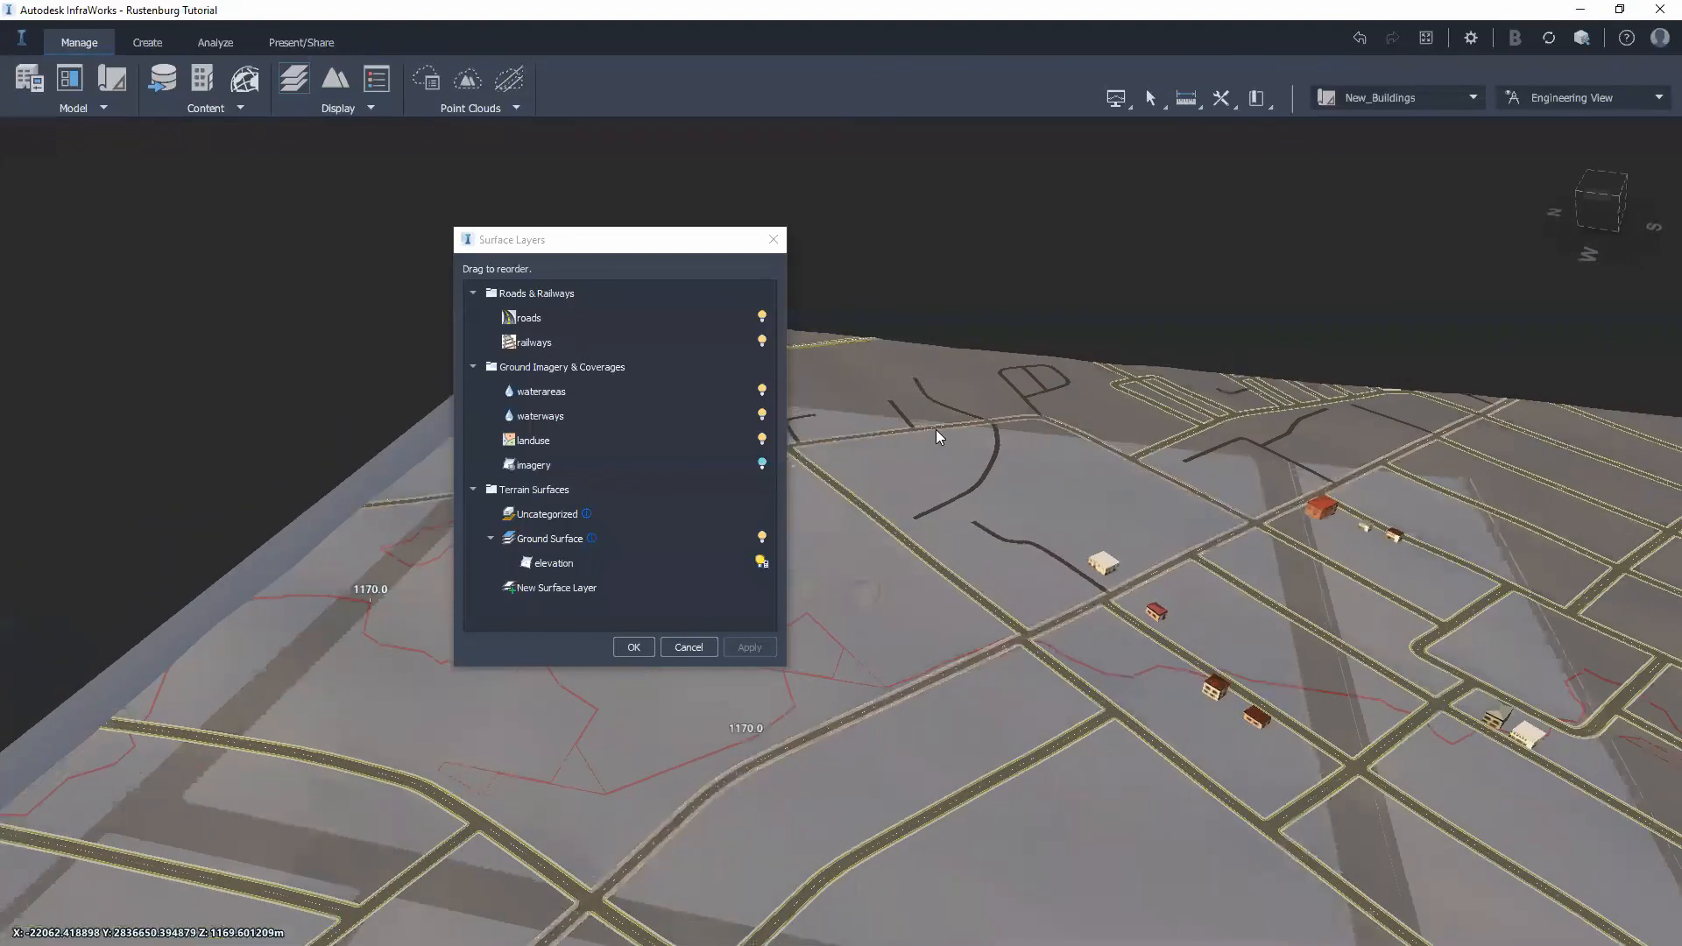
pyautogui.moveTo(983, 542); pyautogui.dragTo(832, 264)
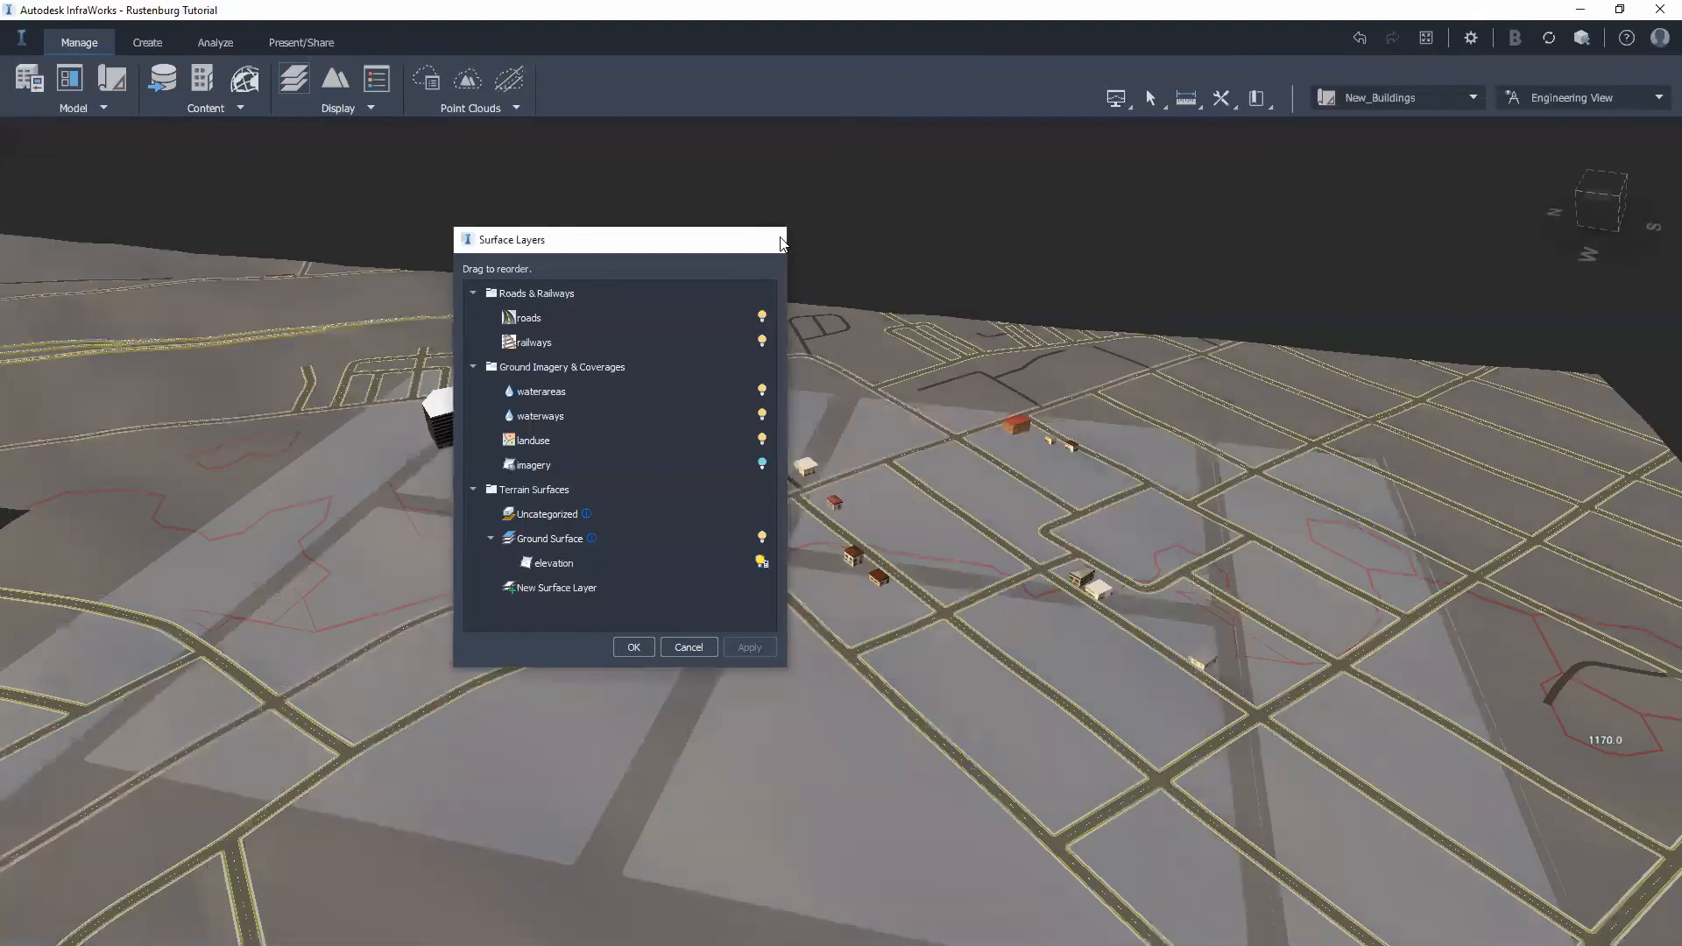
pyautogui.click(773, 239)
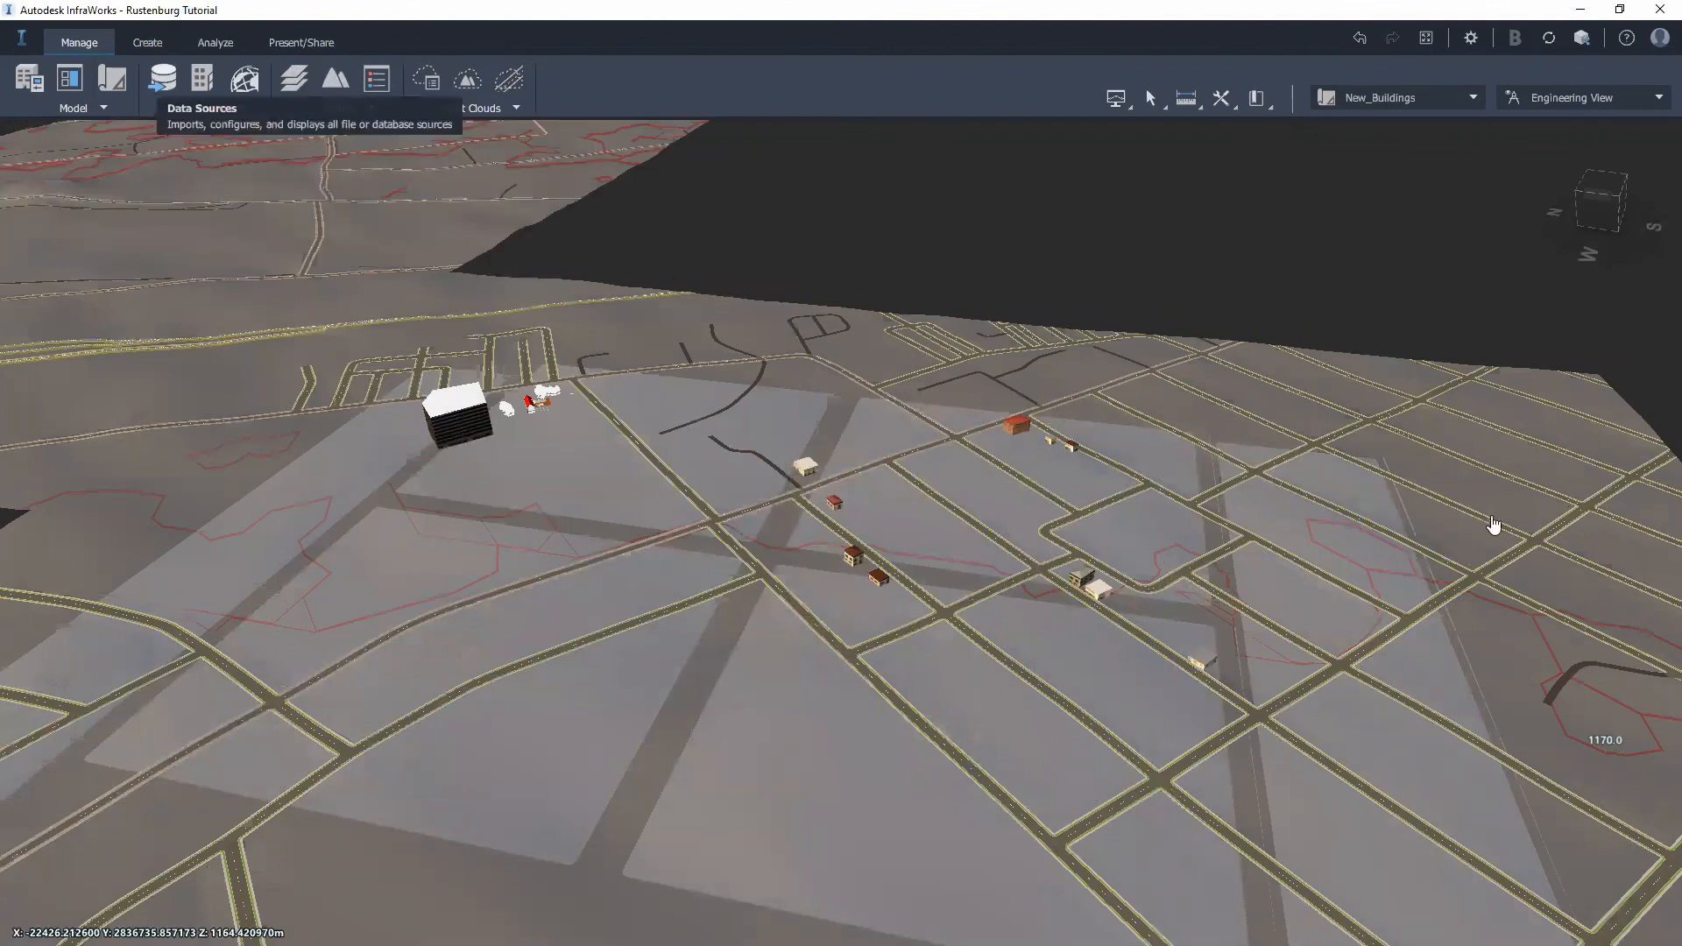
# Step: Open the data sources and check which file types can be imported
pyautogui.click(162, 79)
pyautogui.click(1326, 197)
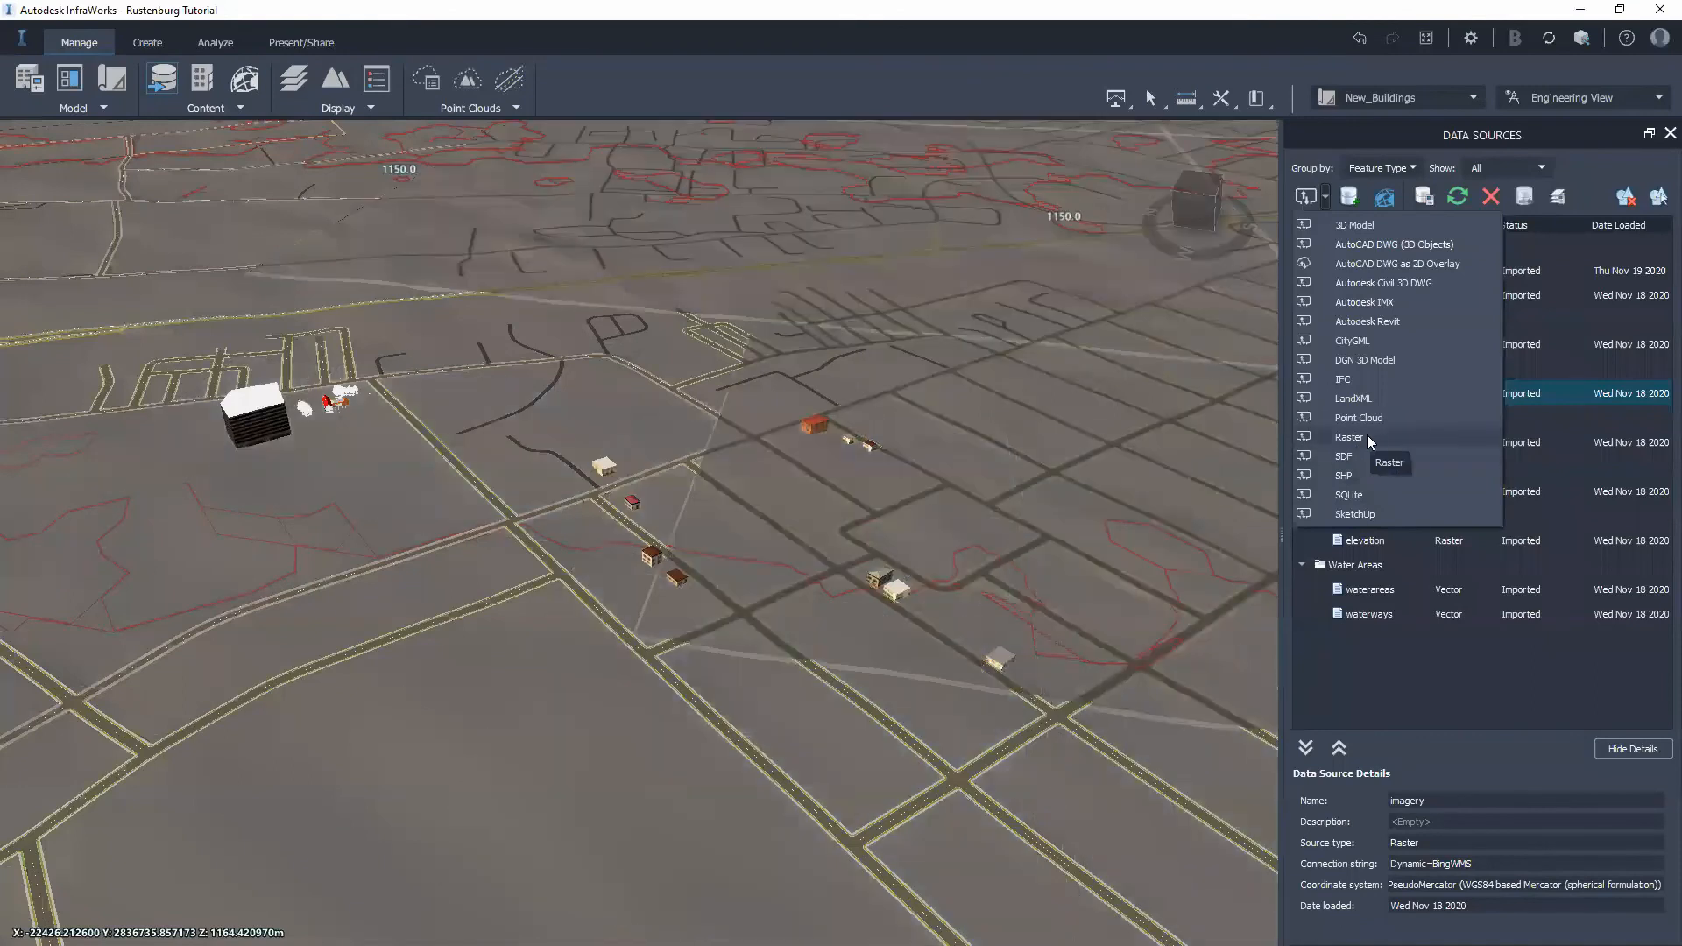
pyautogui.click(1327, 195)
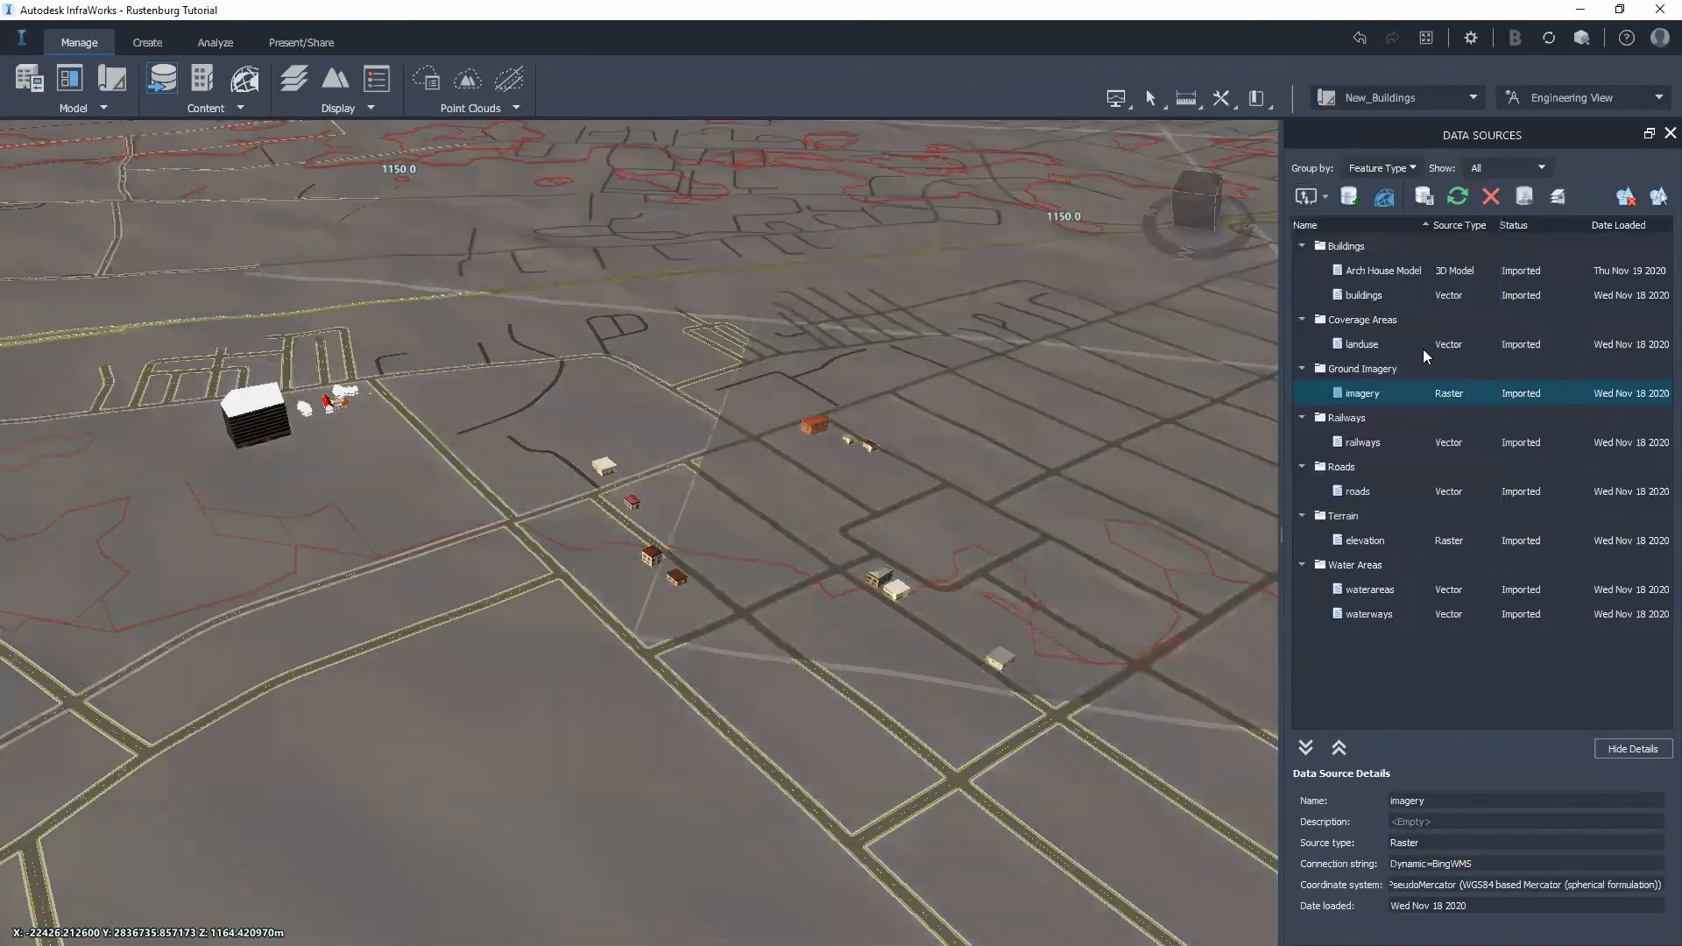
# Step: Open the imagery data source's configuration, check the available coordinate systems, and close it keeping WGS84.PseudoMercator
pyautogui.rightClick(1444, 393)
pyautogui.click(1486, 406)
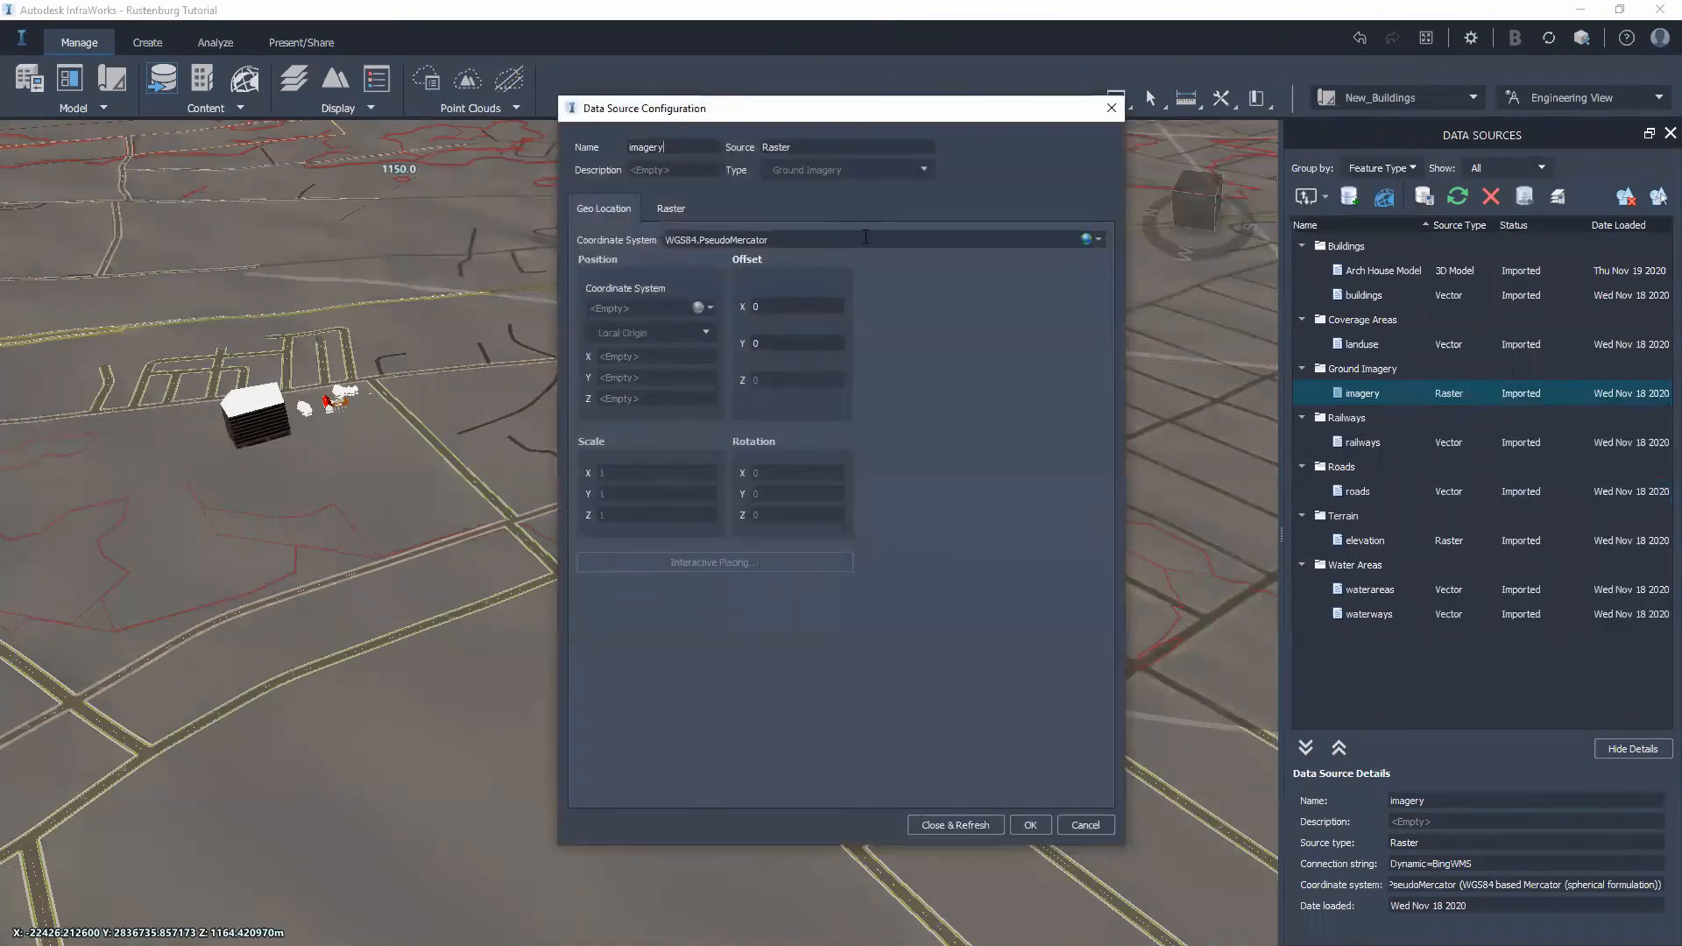
pyautogui.click(1099, 240)
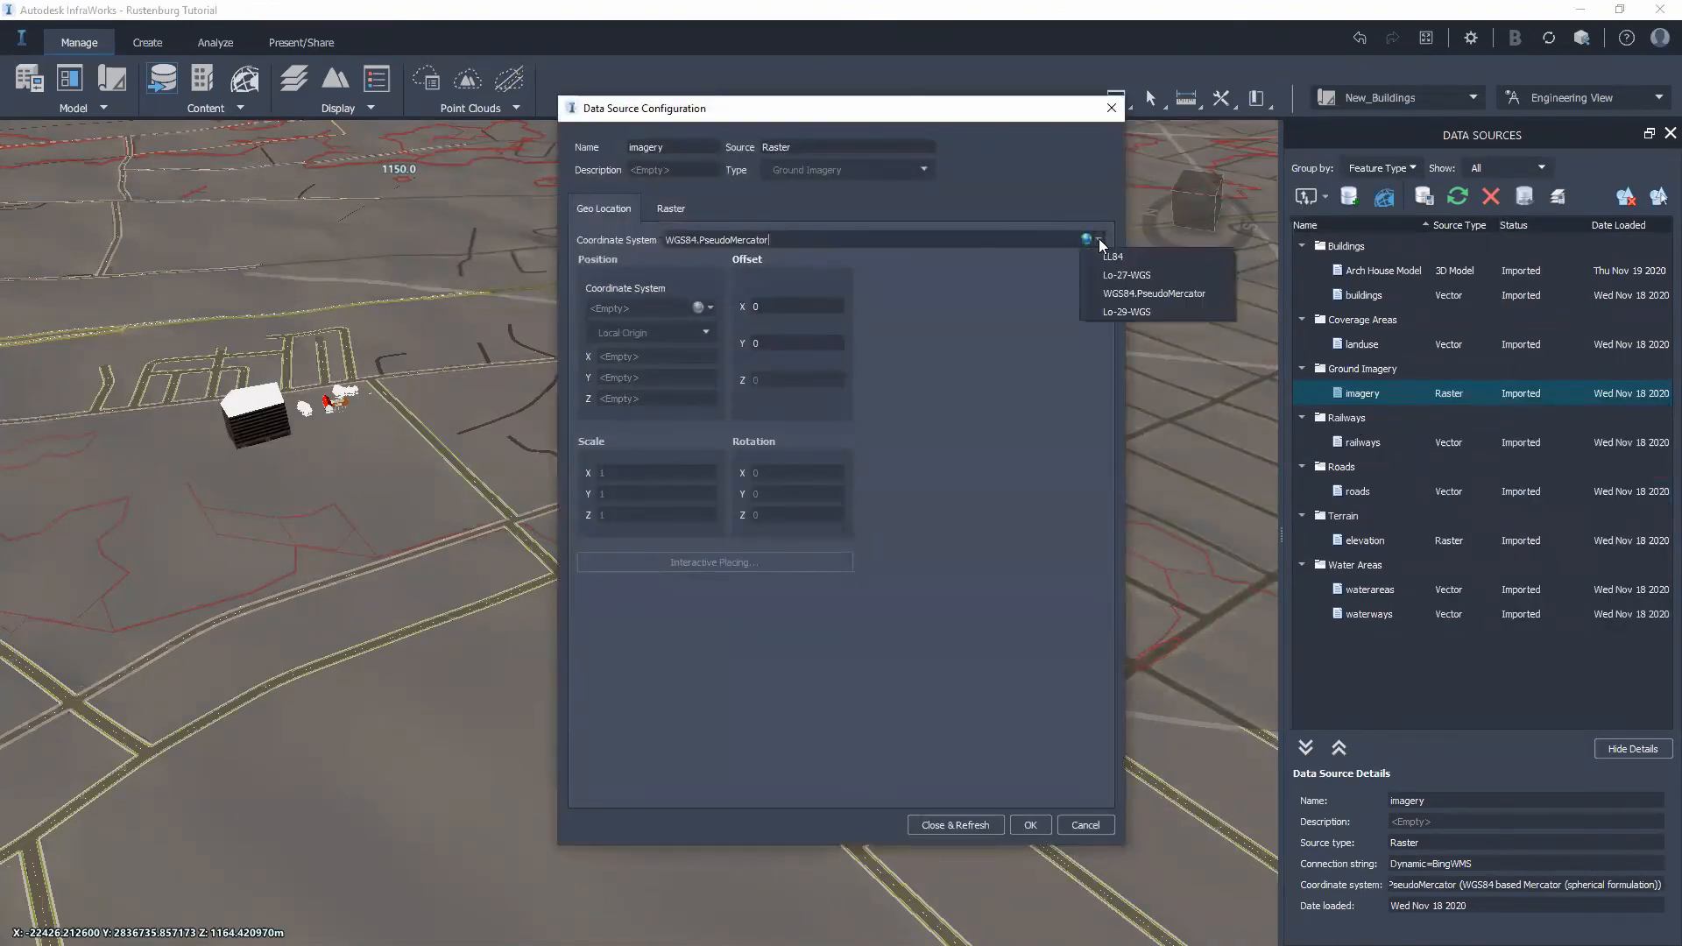
pyautogui.click(1099, 240)
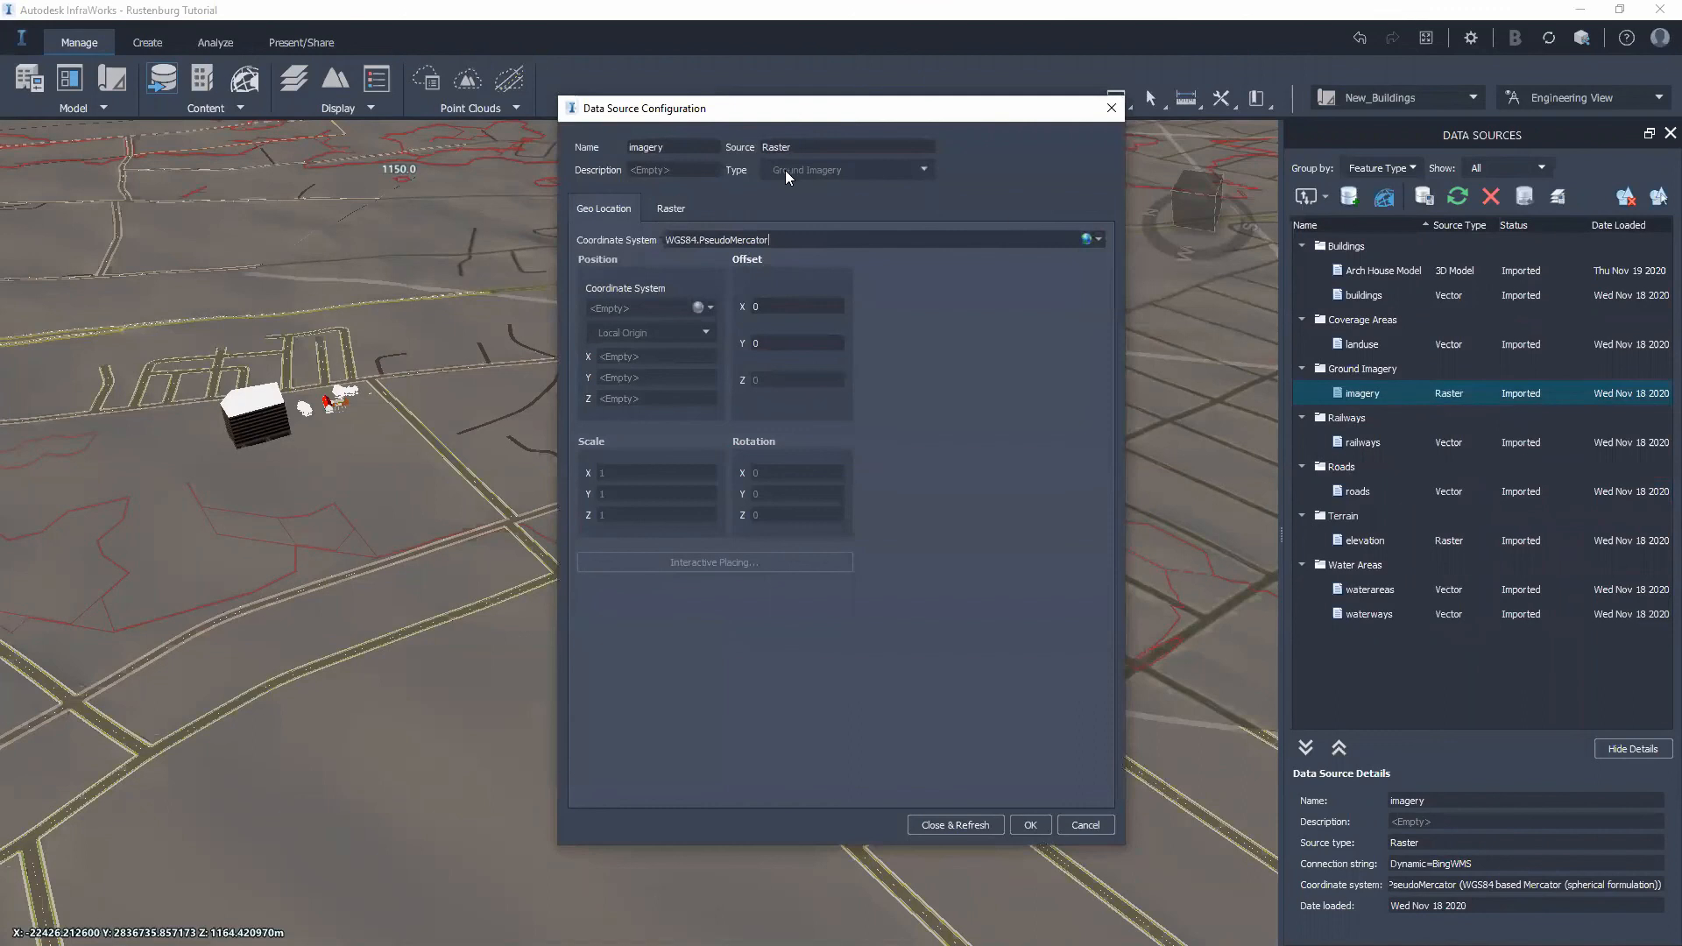
pyautogui.click(1099, 239)
pyautogui.click(1099, 240)
pyautogui.click(1031, 825)
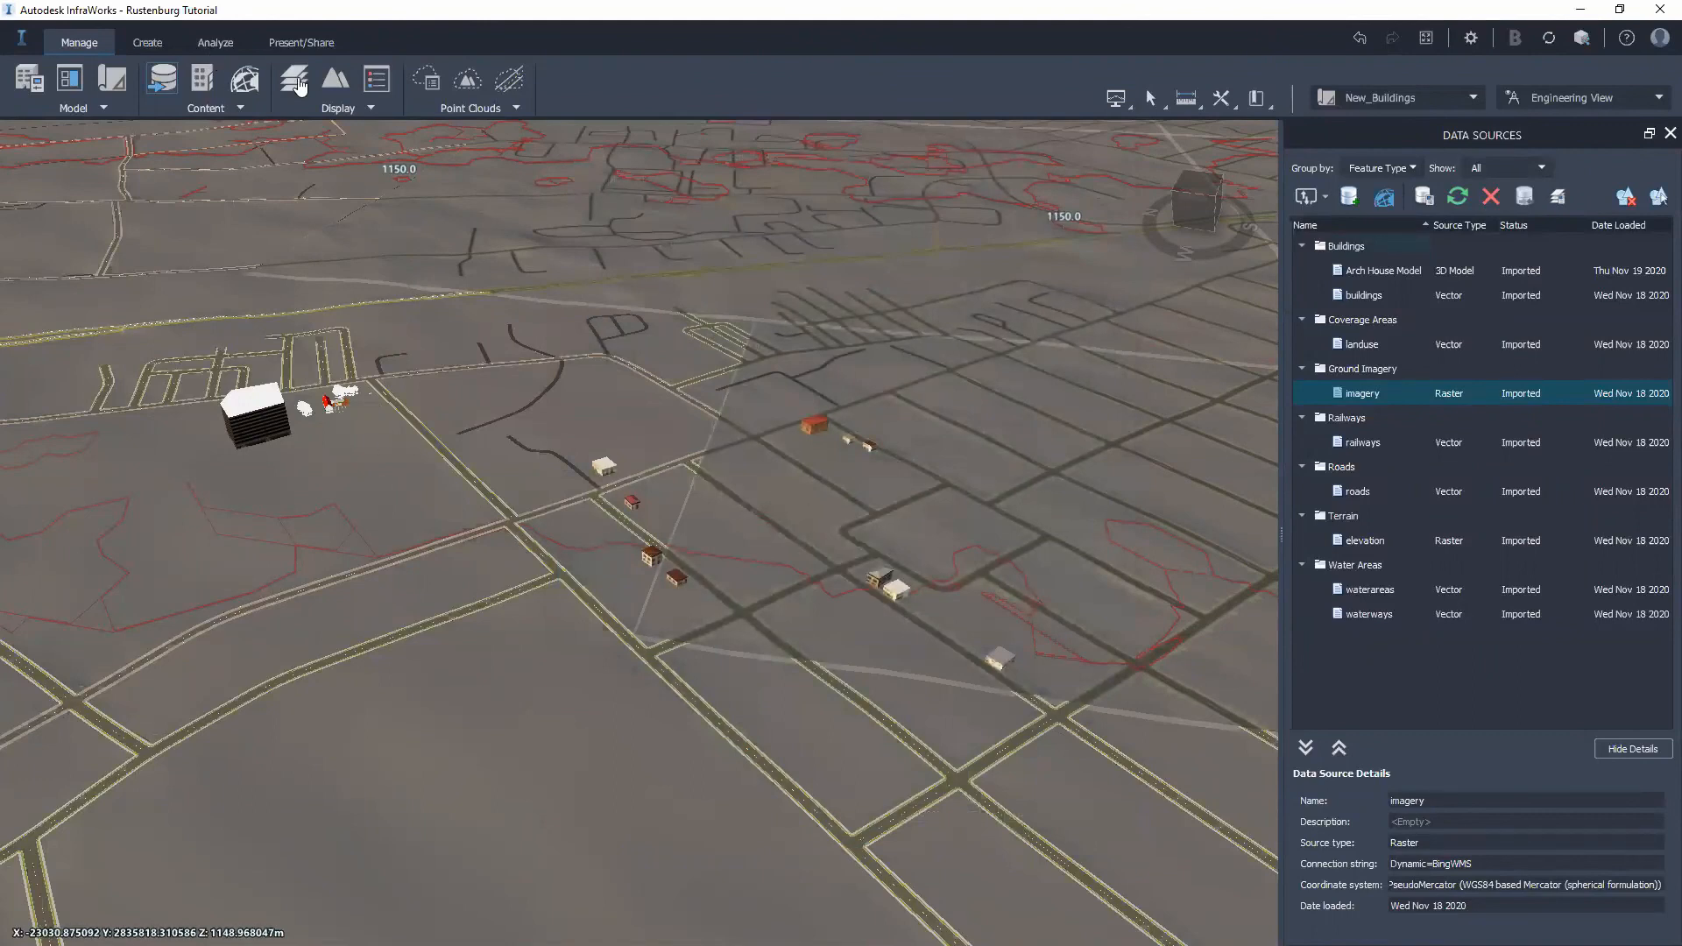
# Step: Turn the imagery surface layer back on and view the whole model with its ground imagery
pyautogui.click(295, 80)
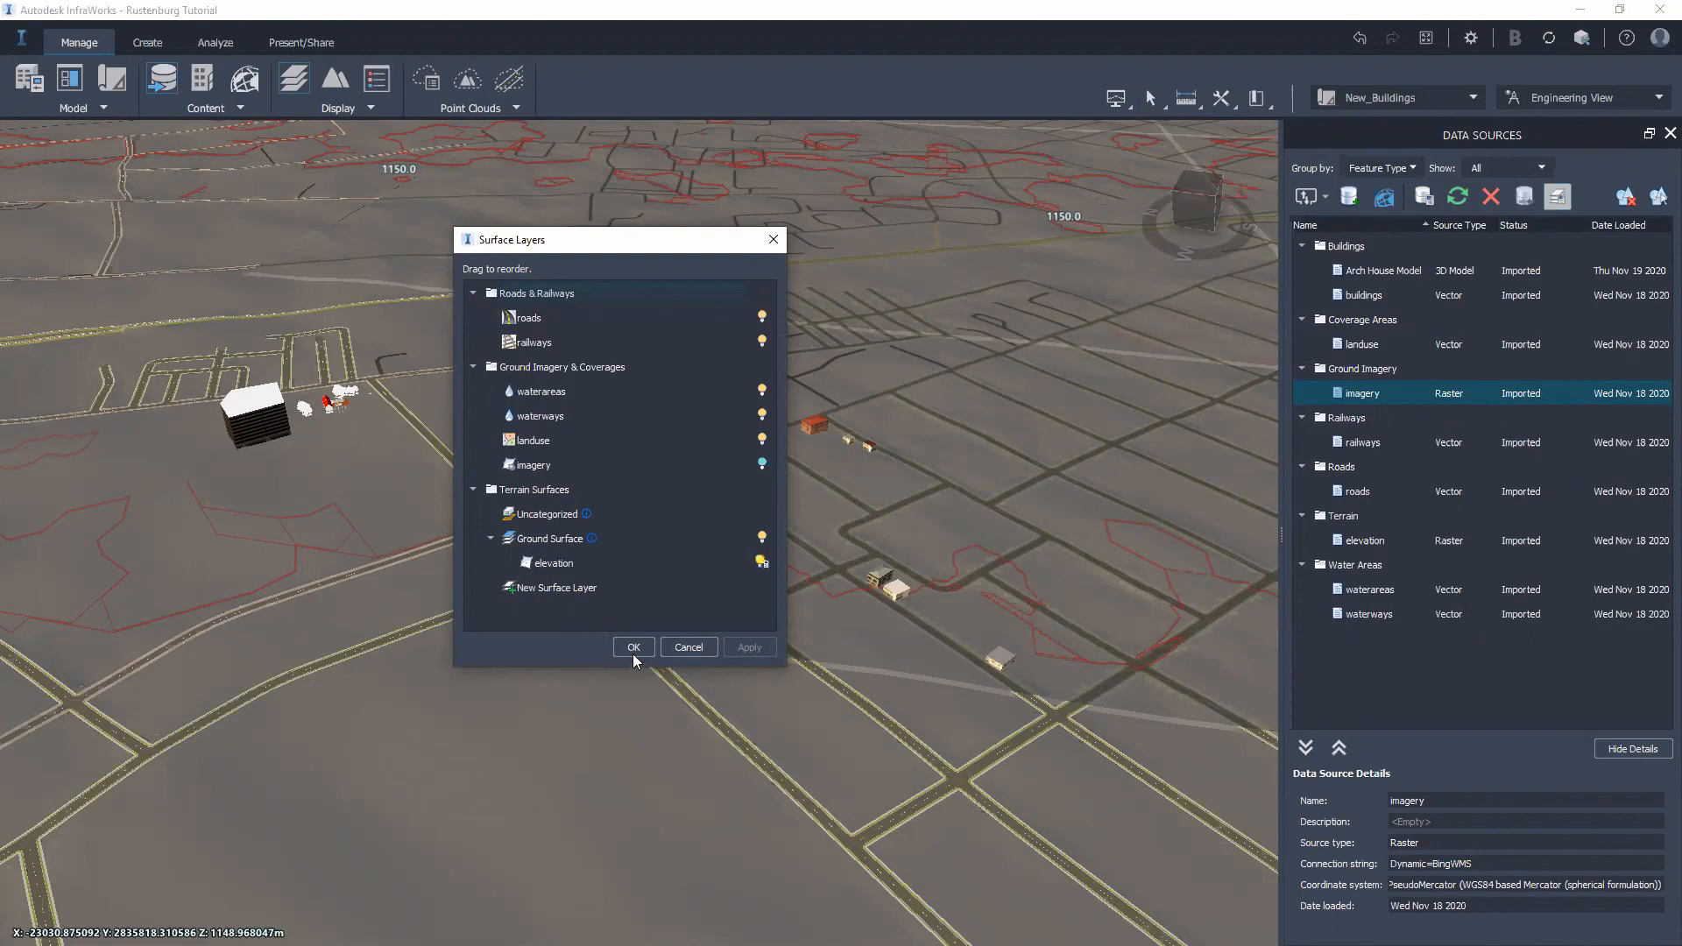
pyautogui.click(761, 463)
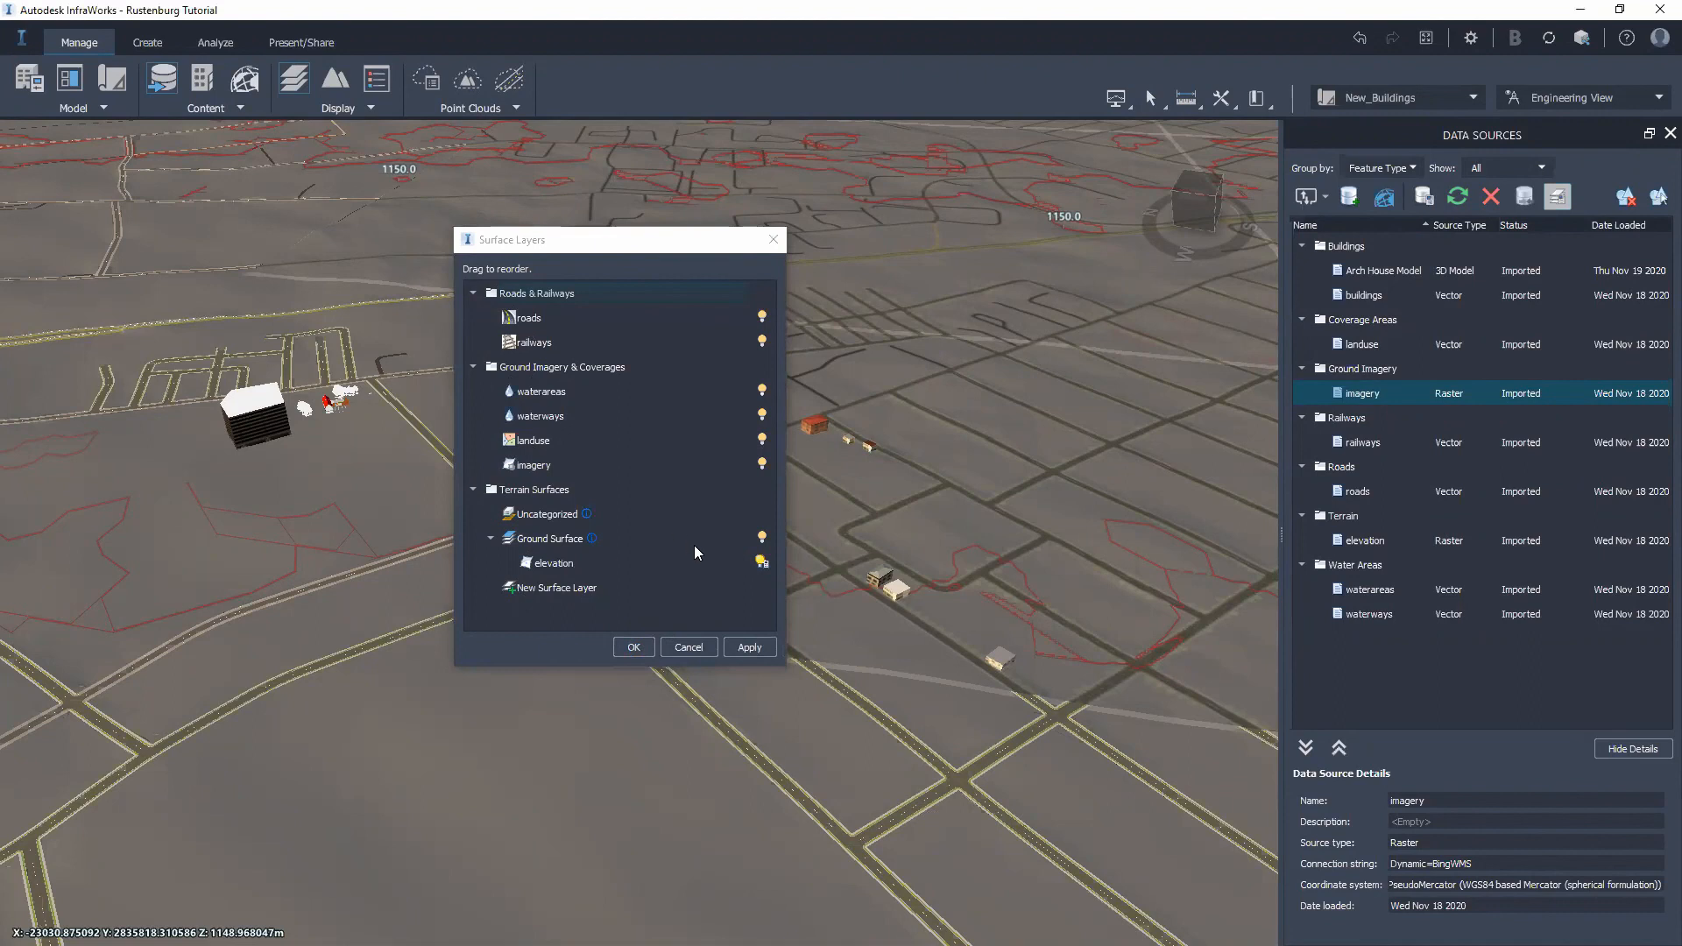
pyautogui.click(642, 646)
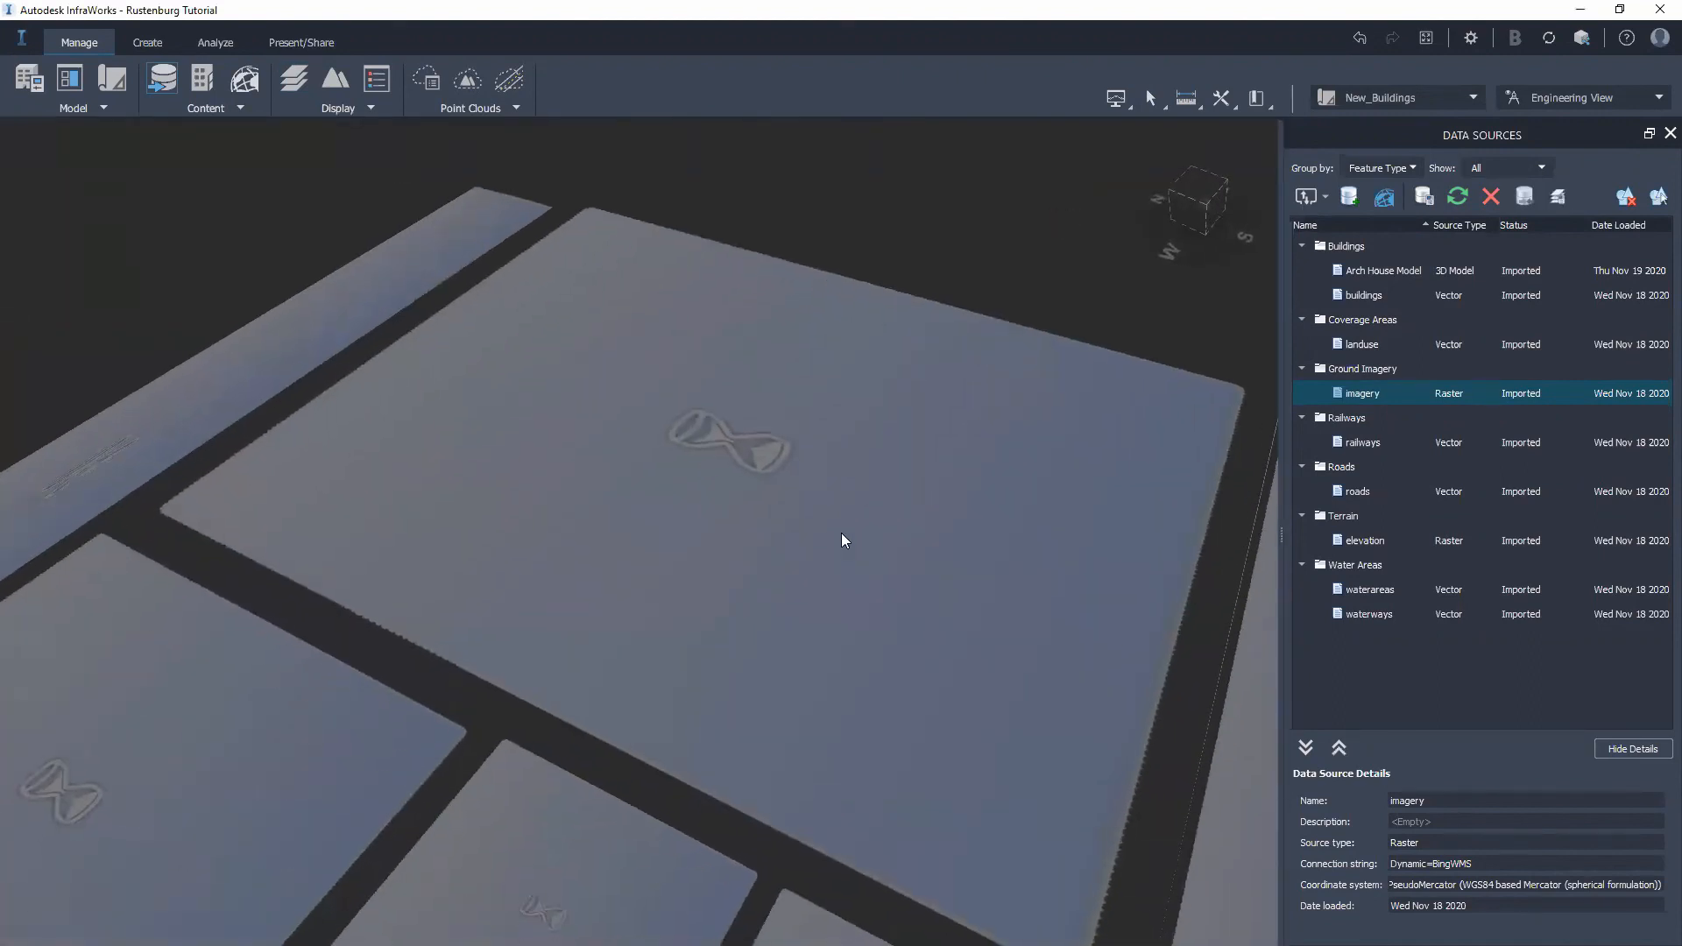
pyautogui.scroll(-10, 580, 559)
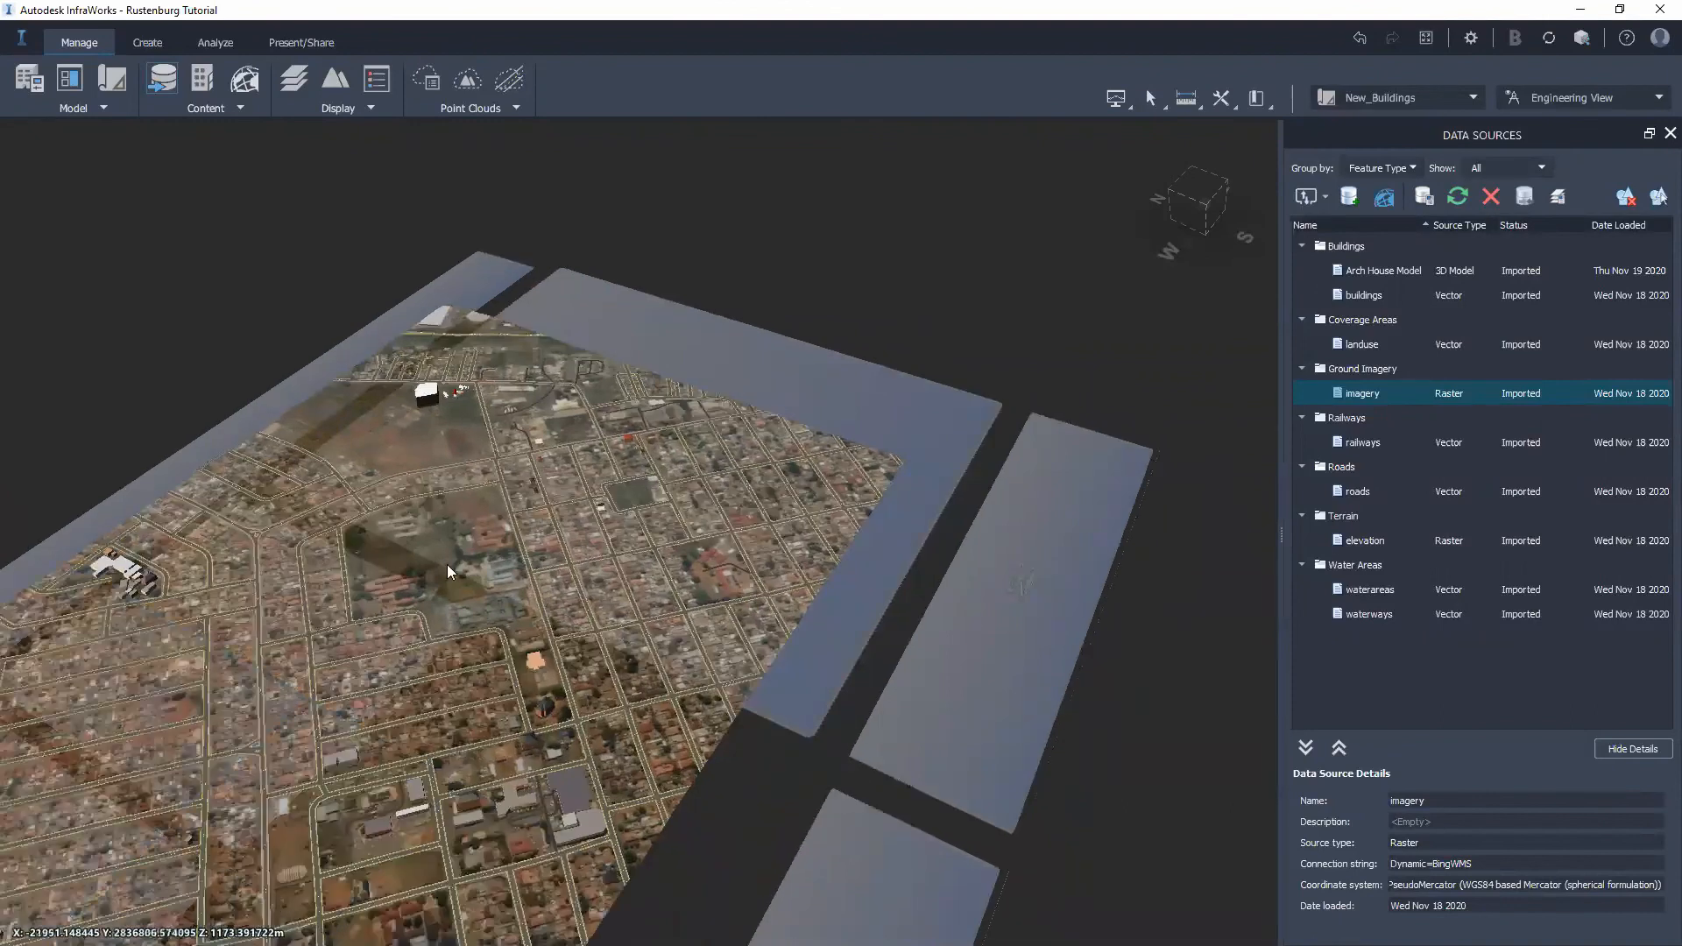
pyautogui.scroll(5, 555, 462)
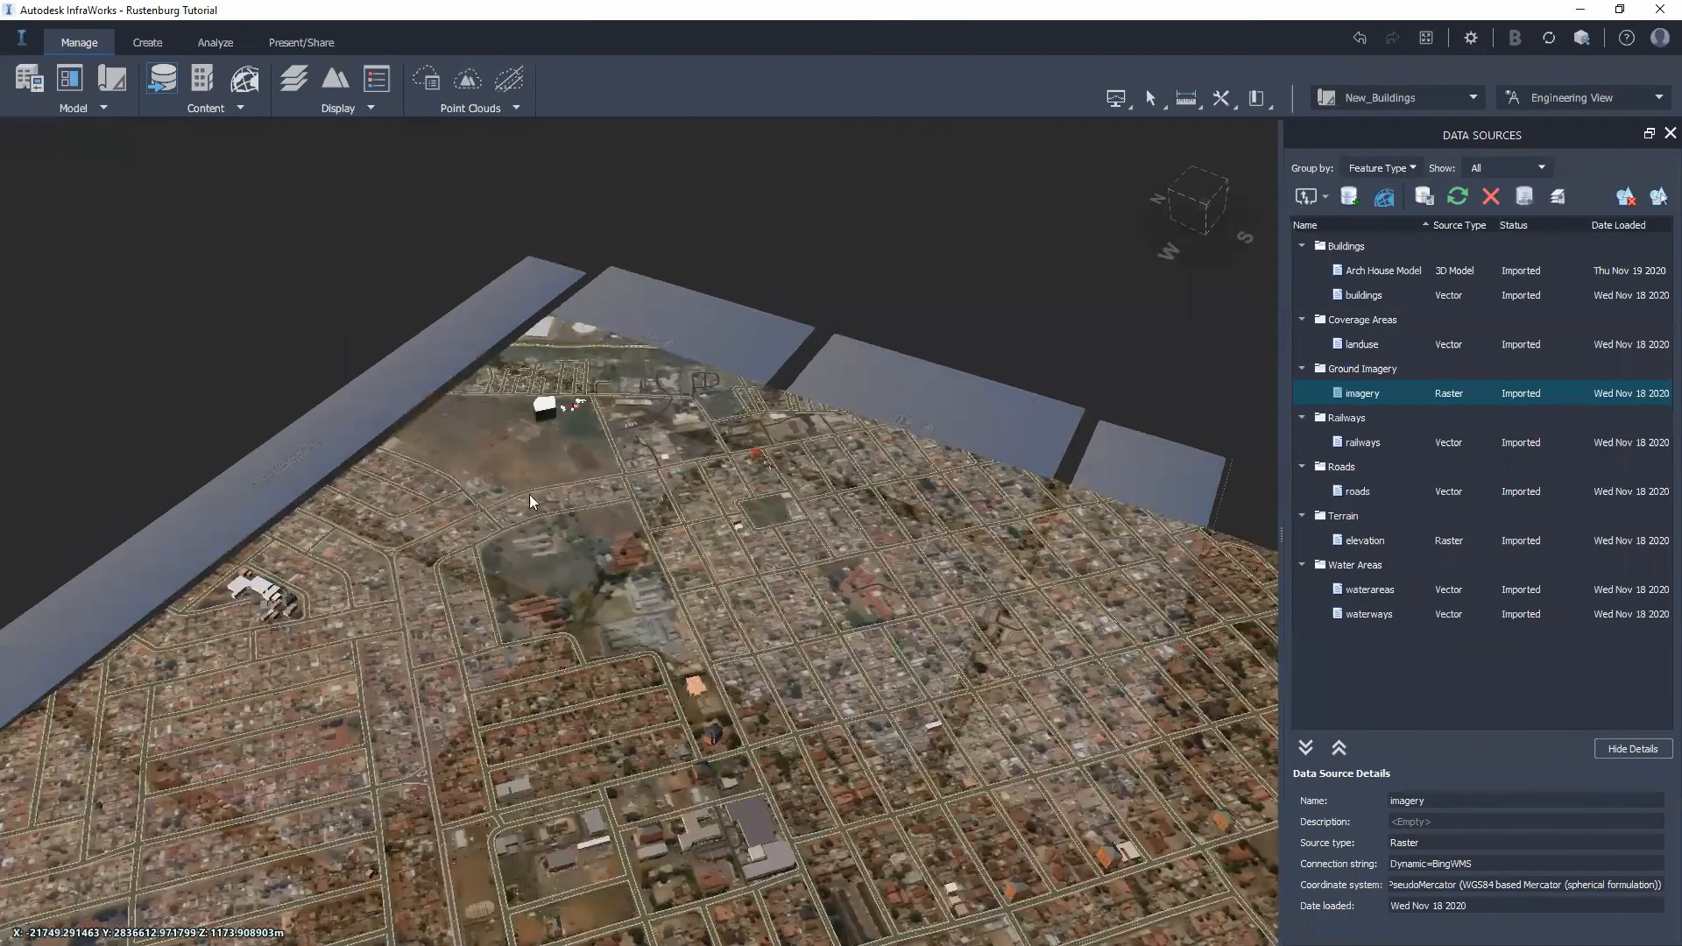
pyautogui.scroll(4, 309, 140)
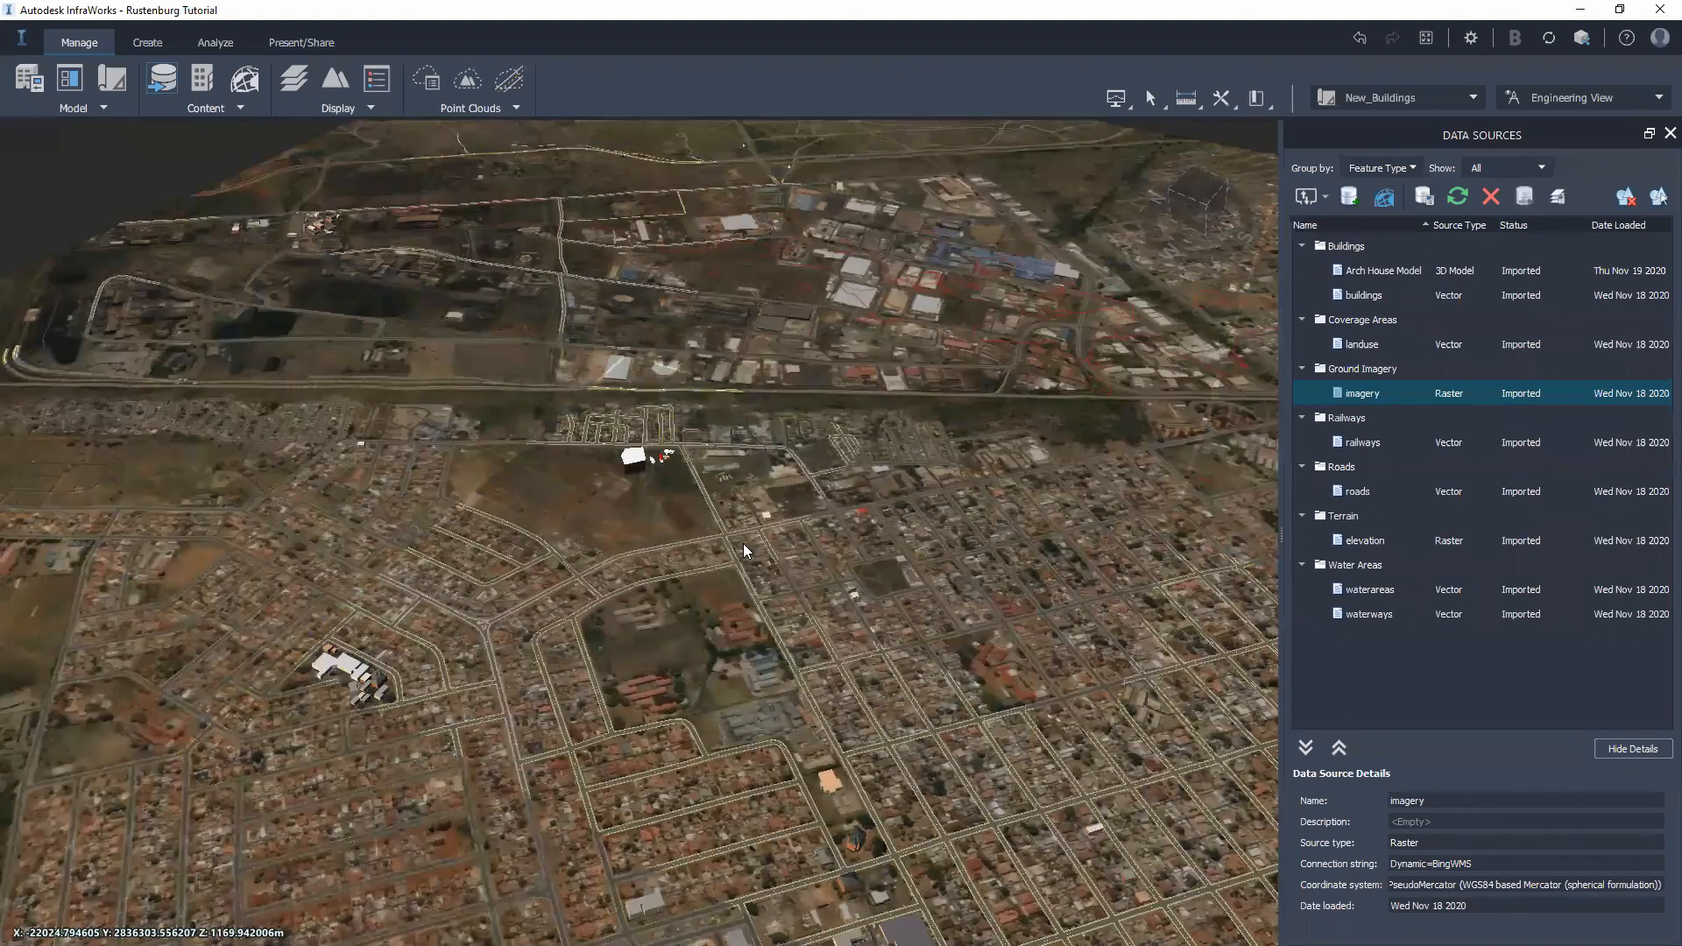
pyautogui.moveTo(743, 544); pyautogui.dragTo(1588, 135)
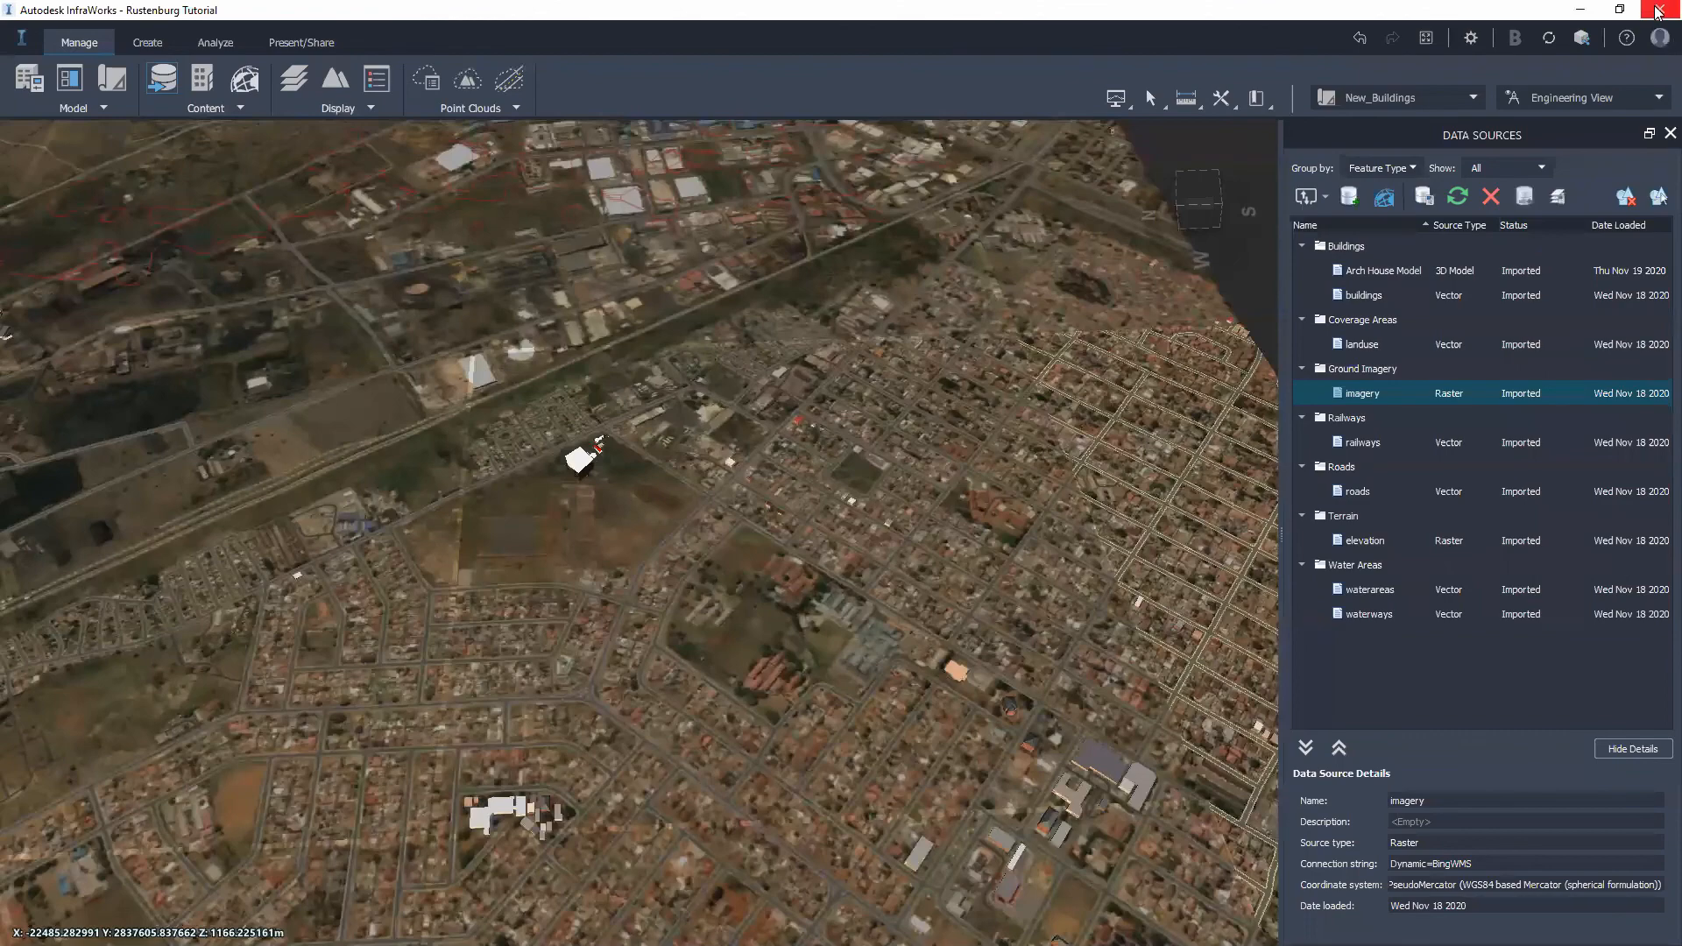
# Step: Minimise InfraWorks and switch to the presentation's Questions slide
pyautogui.click(1581, 10)
pyautogui.click(455, 357)
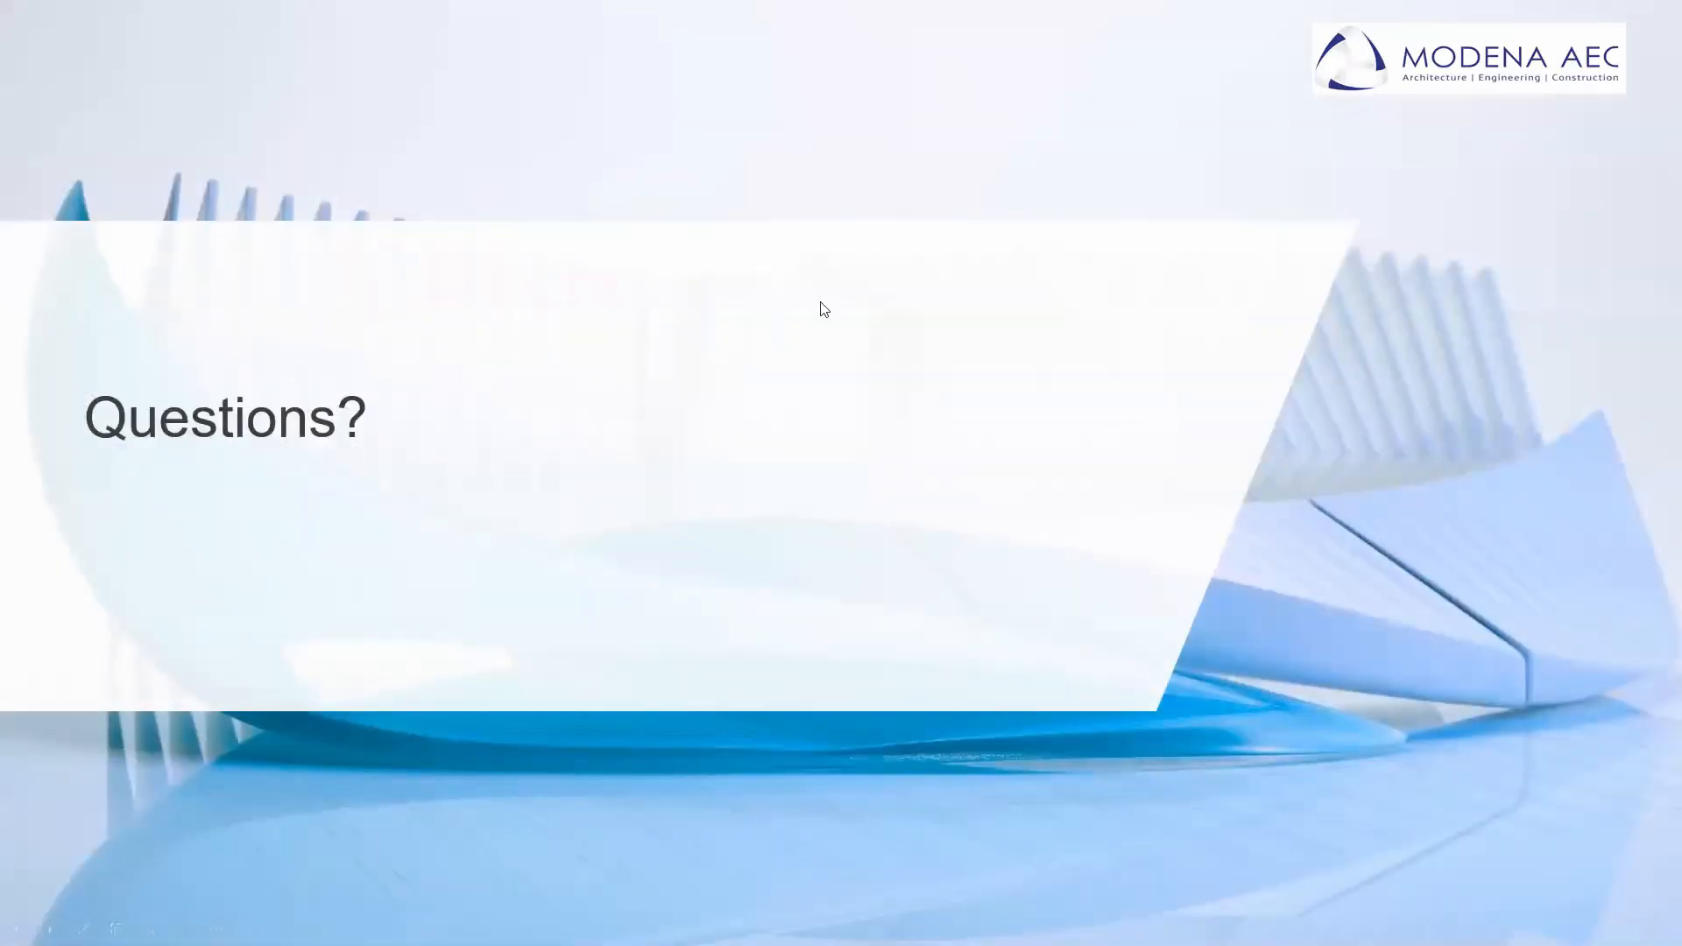